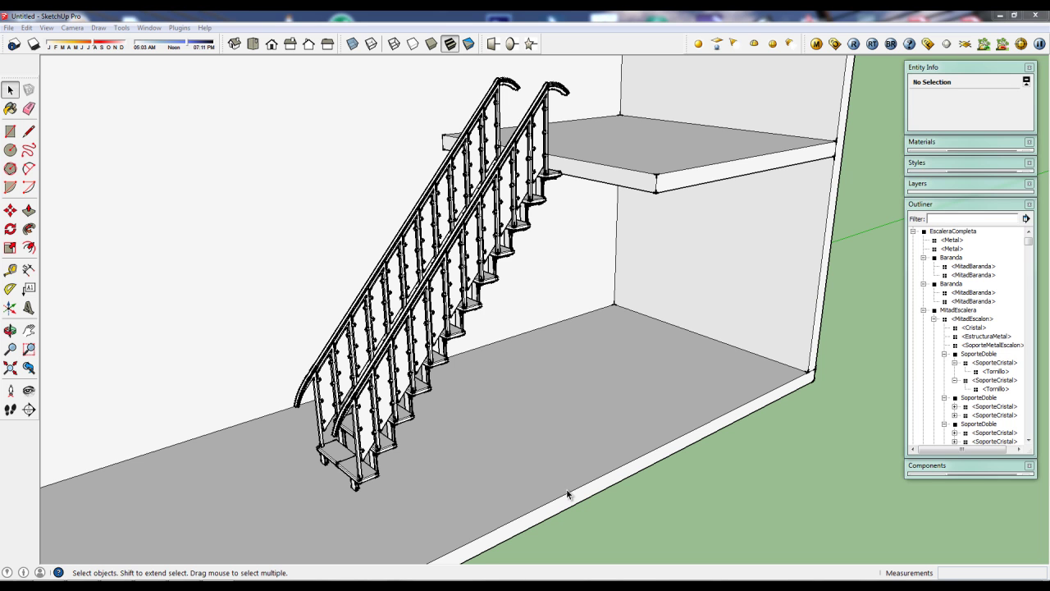
Collapse the Outliner panel that lists the staircase's nested groups and components
{"action": "left_click", "coordinate": [954, 205]}
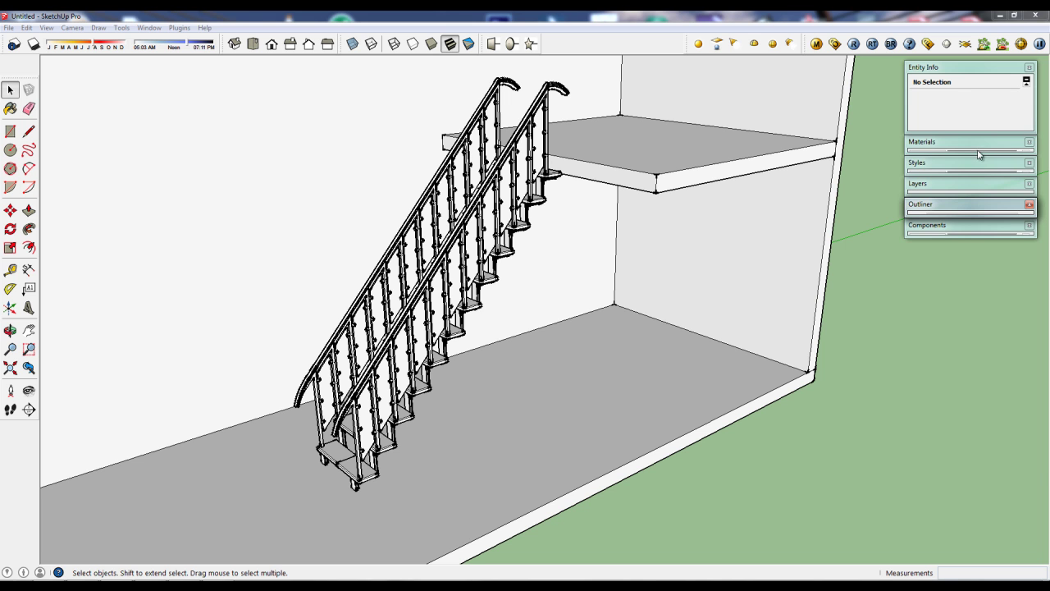
Uncheck Endpoints in the current style's Edge settings
{"action": "left_click", "coordinate": [934, 164]}
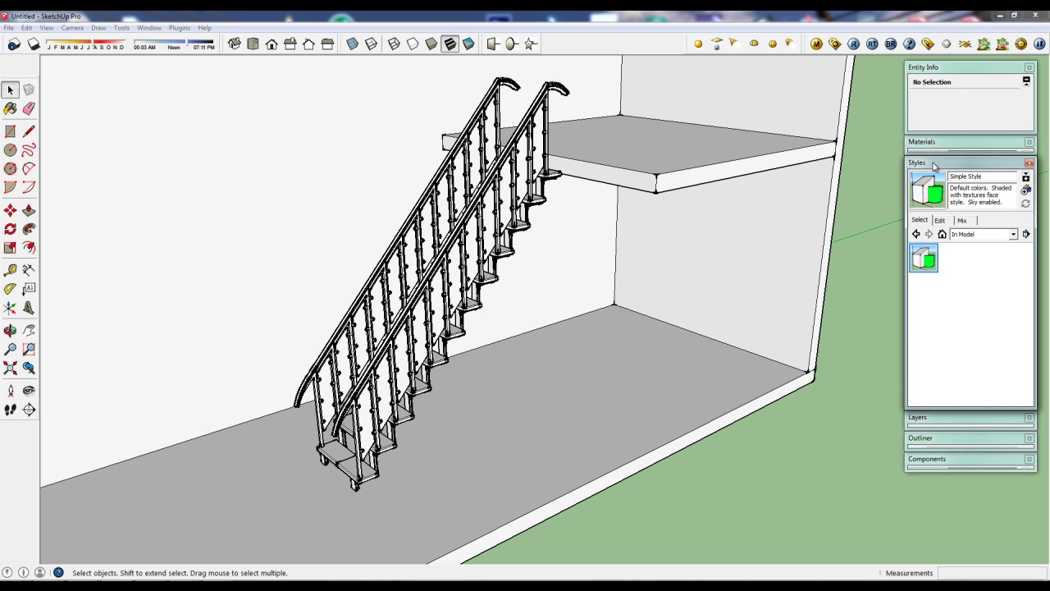
{"action": "left_click", "coordinate": [940, 220]}
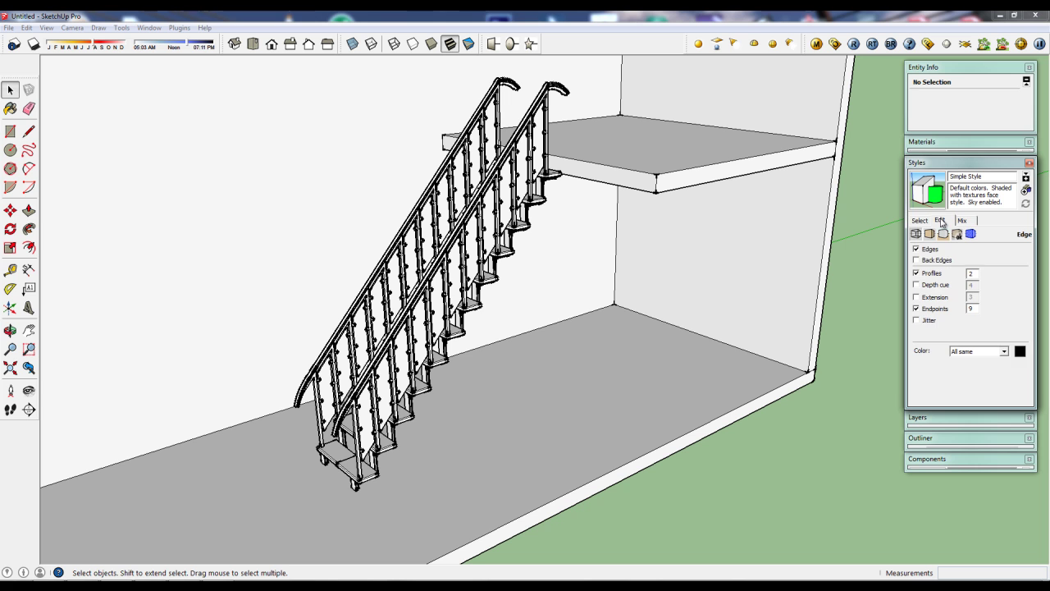
{"action": "left_click", "coordinate": [916, 309]}
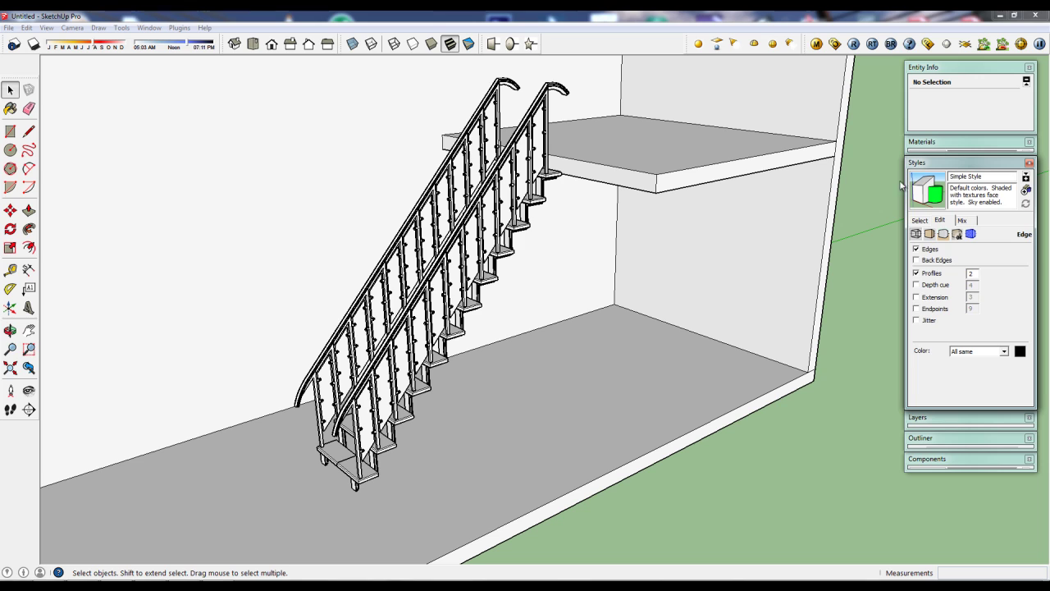
Collapse the Styles panel and orbit toward the staircase's upper railing posts
{"action": "left_click", "coordinate": [946, 163]}
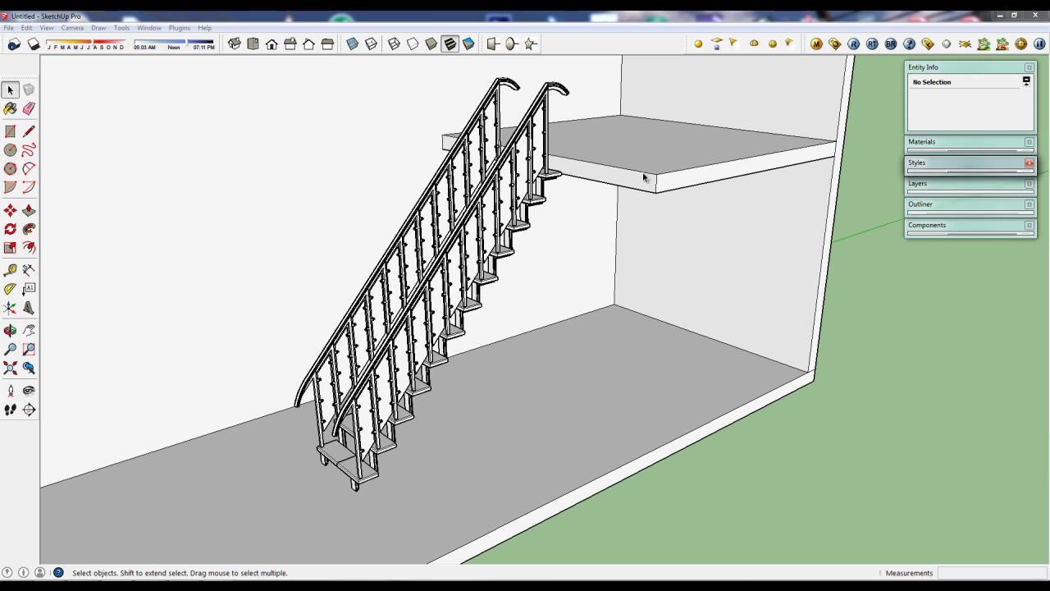
{"action": "middle_click_drag", "start_coordinate": [473, 196], "coordinate": [525, 189]}
{"action": "scroll", "coordinate": [529, 182], "scroll_direction": "up", "scroll_amount": 3}
{"action": "scroll", "coordinate": [530, 182], "scroll_direction": "up", "scroll_amount": 4}
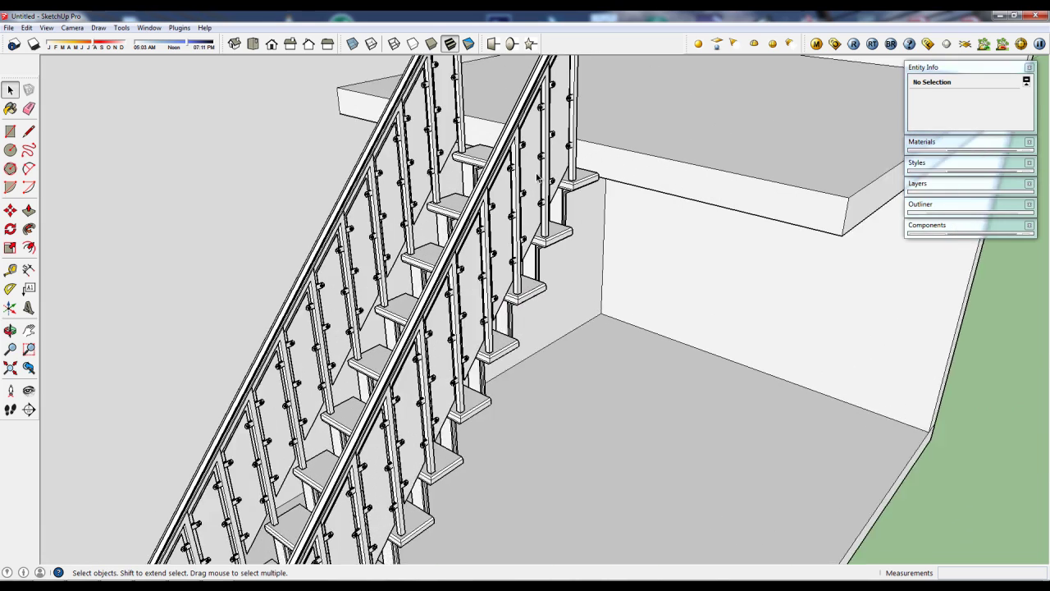
{"action": "scroll", "coordinate": [459, 214], "scroll_direction": "up", "scroll_amount": 4}
{"action": "scroll", "coordinate": [422, 233], "scroll_direction": "down", "scroll_amount": 5}
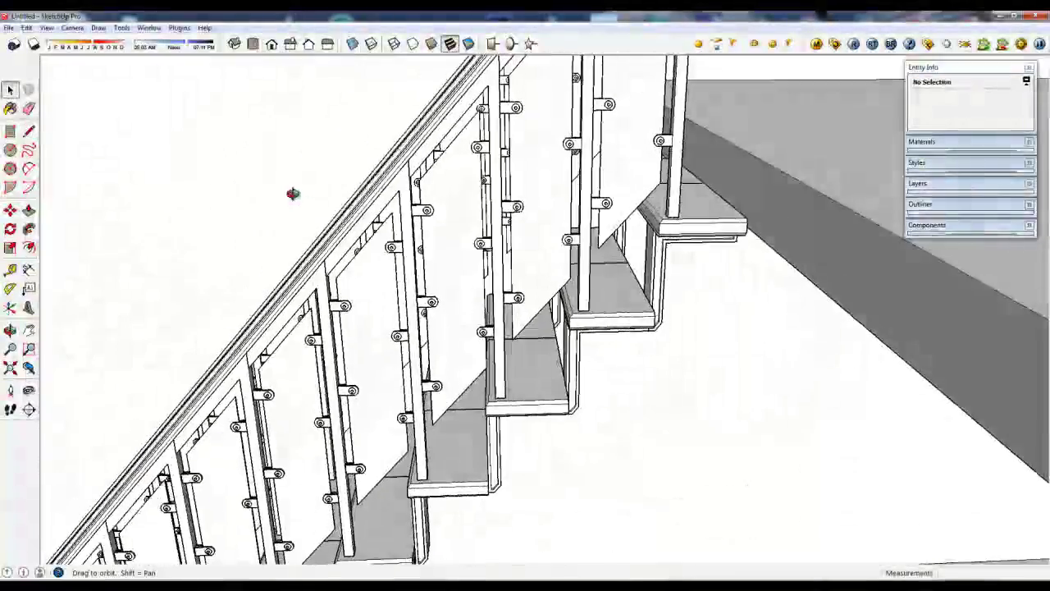
{"action": "middle_click_drag", "start_coordinate": [293, 194], "coordinate": [426, 246]}
{"action": "scroll", "coordinate": [573, 301], "scroll_direction": "up", "scroll_amount": 5}
{"action": "scroll", "coordinate": [574, 301], "scroll_direction": "down", "scroll_amount": 3}
Zoom in on a post's base at the top of the stairs and open its group
{"action": "middle_click_drag", "start_coordinate": [573, 301], "coordinate": [586, 302]}
{"action": "scroll", "coordinate": [577, 306], "scroll_direction": "up", "scroll_amount": 5}
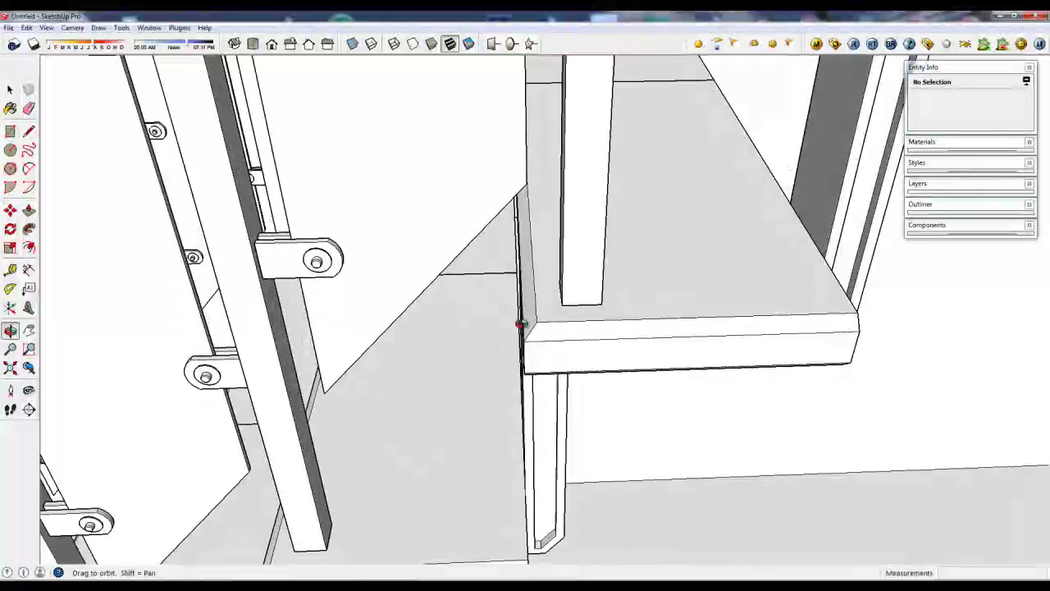
{"action": "scroll", "coordinate": [585, 300], "scroll_direction": "up", "scroll_amount": 3}
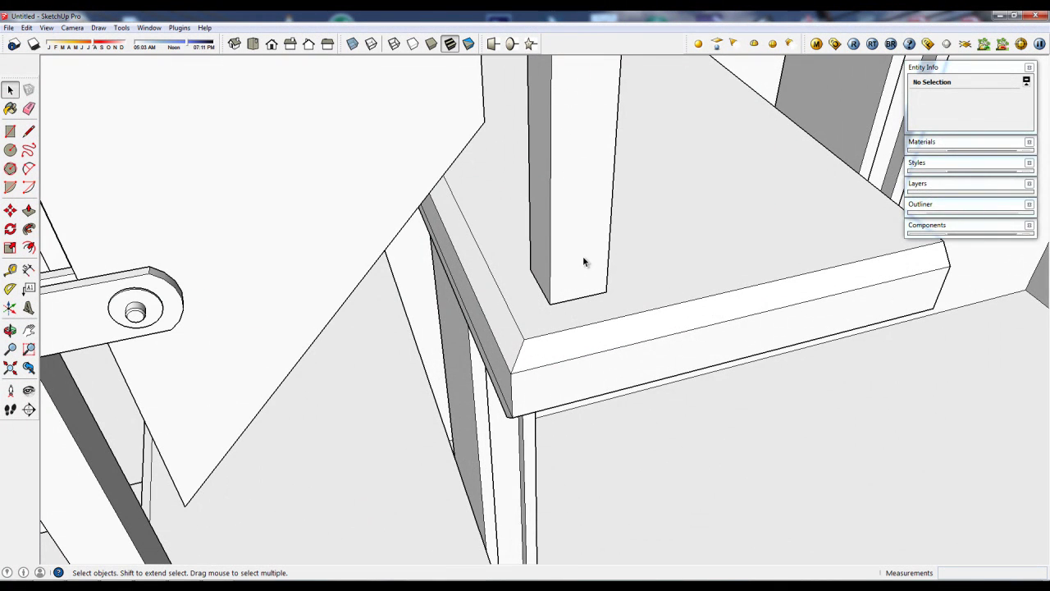
{"action": "scroll", "coordinate": [582, 261], "scroll_direction": "down", "scroll_amount": 3}
{"action": "scroll", "coordinate": [578, 269], "scroll_direction": "up", "scroll_amount": 2}
{"action": "scroll", "coordinate": [577, 271], "scroll_direction": "up", "scroll_amount": 2}
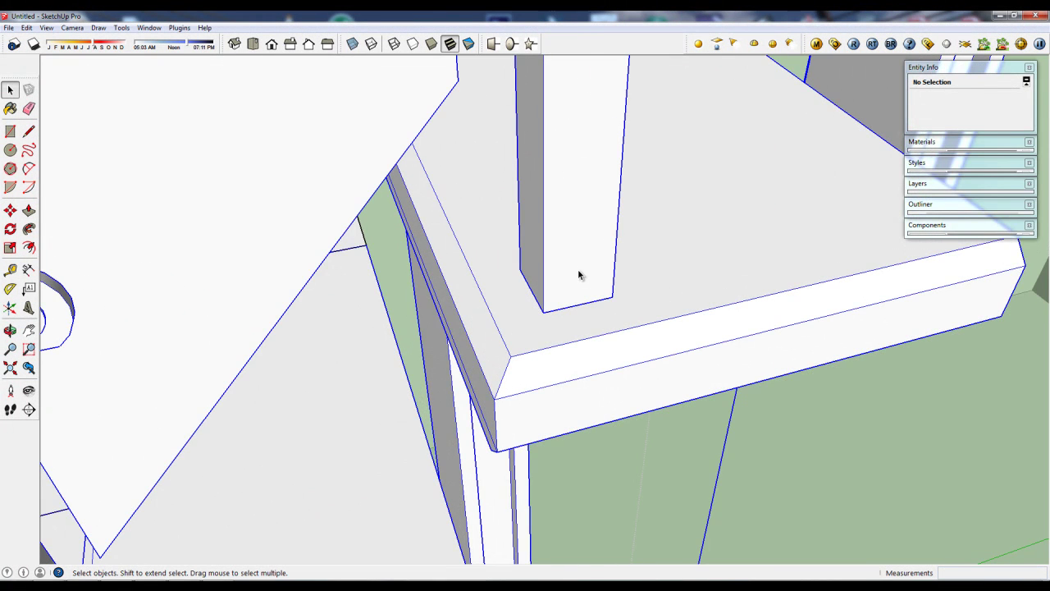
{"action": "double_click", "coordinate": [578, 266]}
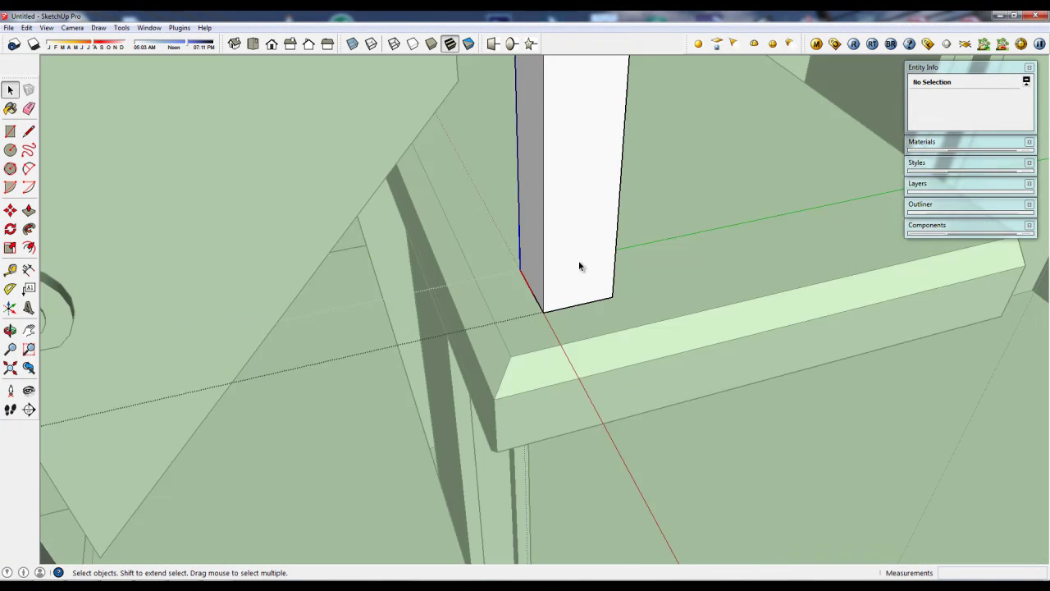
Trace lines along the bottom edges around the post's base
{"action": "left_click", "coordinate": [578, 264]}
{"action": "mouse_move", "coordinate": [578, 264]}
{"action": "middle_mouse_down"}
{"action": "mouse_move", "coordinate": [624, 210]}
{"action": "mouse_move", "coordinate": [537, 262]}
{"action": "mouse_move", "coordinate": [543, 273]}
{"action": "mouse_move", "coordinate": [626, 227]}
{"action": "mouse_move", "coordinate": [536, 295]}
{"action": "middle_mouse_up"}
{"action": "key", "text": "l"}
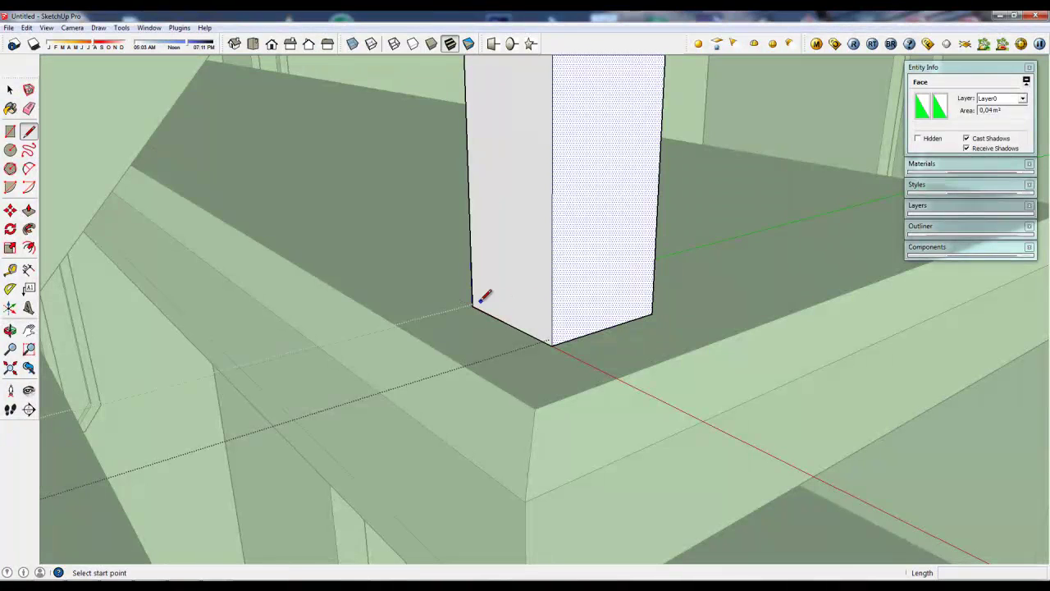
{"action": "scroll", "coordinate": [474, 297], "scroll_direction": "up", "scroll_amount": 1}
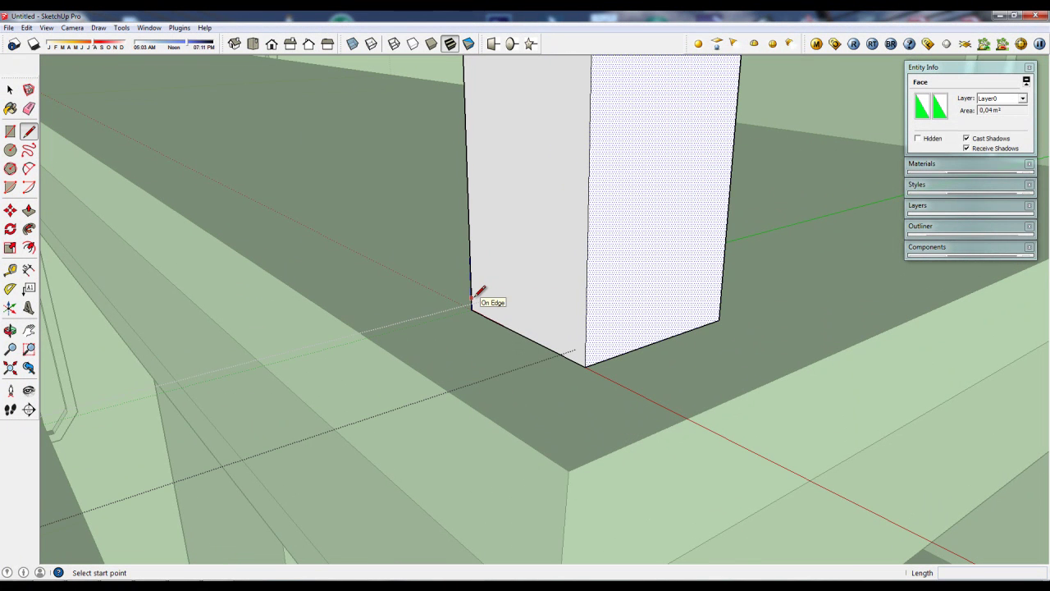
{"action": "left_click", "coordinate": [472, 296]}
{"action": "left_click", "coordinate": [585, 349]}
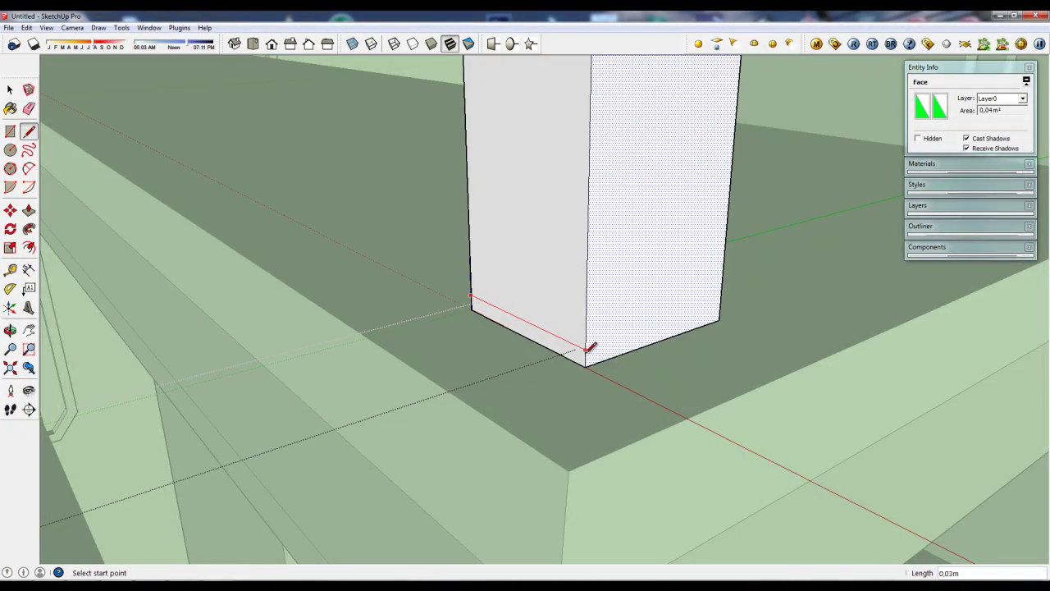
{"action": "middle_click_drag", "start_coordinate": [605, 316], "coordinate": [375, 300]}
{"action": "mouse_move", "coordinate": [777, 342]}
{"action": "middle_mouse_down"}
{"action": "mouse_move", "coordinate": [547, 324]}
{"action": "mouse_move", "coordinate": [797, 339]}
{"action": "mouse_move", "coordinate": [1041, 329]}
{"action": "mouse_move", "coordinate": [828, 331]}
{"action": "middle_mouse_up"}
{"action": "left_click", "coordinate": [568, 356]}
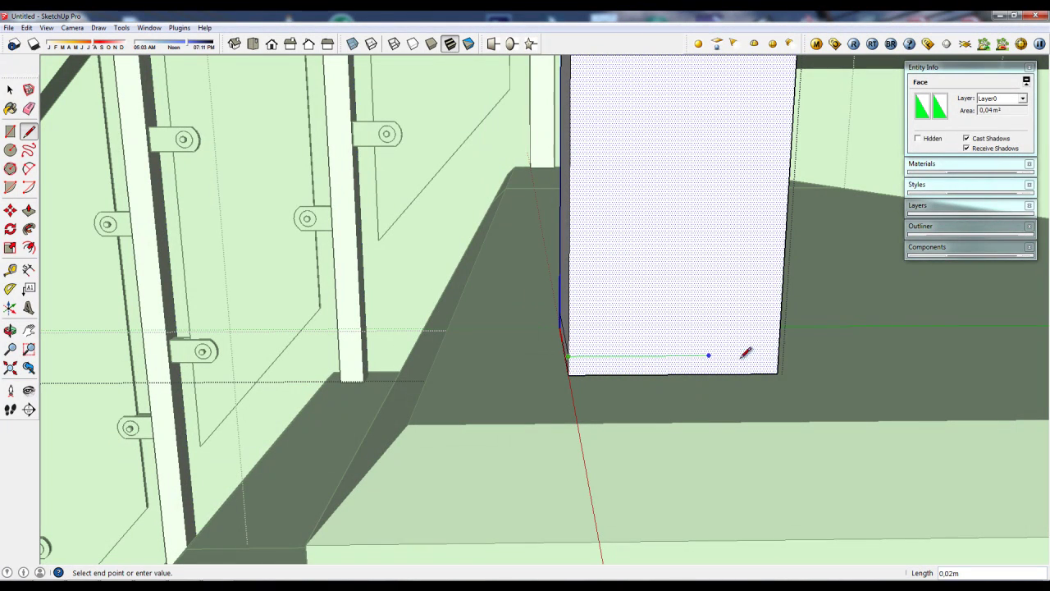
{"action": "left_click", "coordinate": [780, 355]}
{"action": "mouse_move", "coordinate": [780, 355]}
{"action": "middle_mouse_down"}
{"action": "mouse_move", "coordinate": [549, 345]}
{"action": "mouse_move", "coordinate": [761, 416]}
{"action": "middle_mouse_up"}
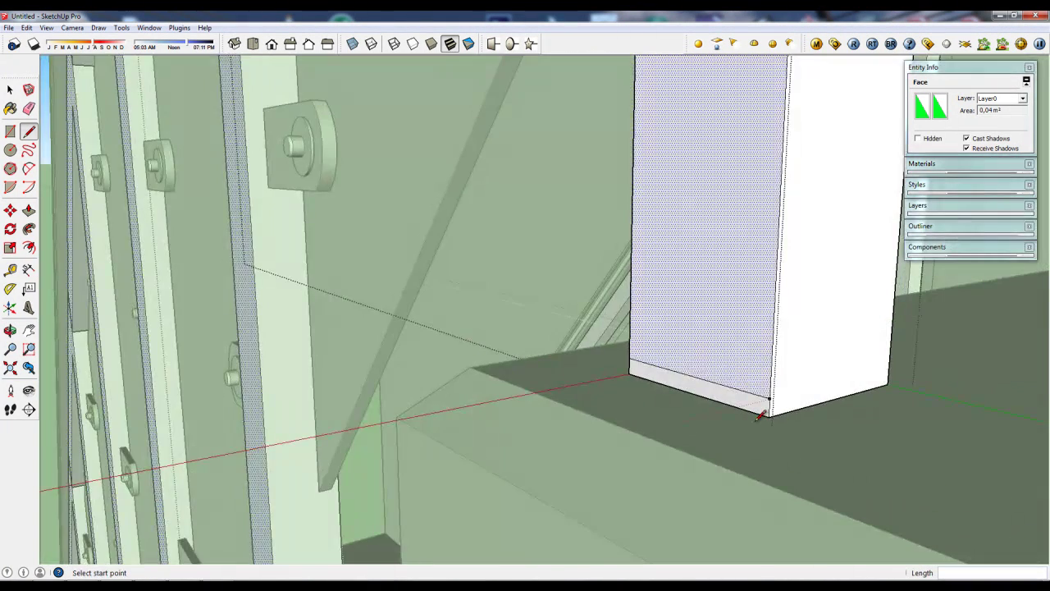
{"action": "left_click", "coordinate": [770, 400]}
{"action": "key", "text": "Escape"}
{"action": "mouse_move", "coordinate": [902, 368]}
{"action": "middle_mouse_down"}
{"action": "mouse_move", "coordinate": [826, 359]}
{"action": "mouse_move", "coordinate": [825, 392]}
{"action": "middle_mouse_up"}
Push/Pull the narrow strip at the post's base out 0.02m into a slab
{"action": "key", "text": "m"}
{"action": "mouse_move", "coordinate": [717, 392]}
{"action": "middle_mouse_down"}
{"action": "mouse_move", "coordinate": [1033, 442]}
{"action": "mouse_move", "coordinate": [618, 340]}
{"action": "mouse_move", "coordinate": [656, 324]}
{"action": "middle_mouse_up"}
{"action": "key", "text": "space"}
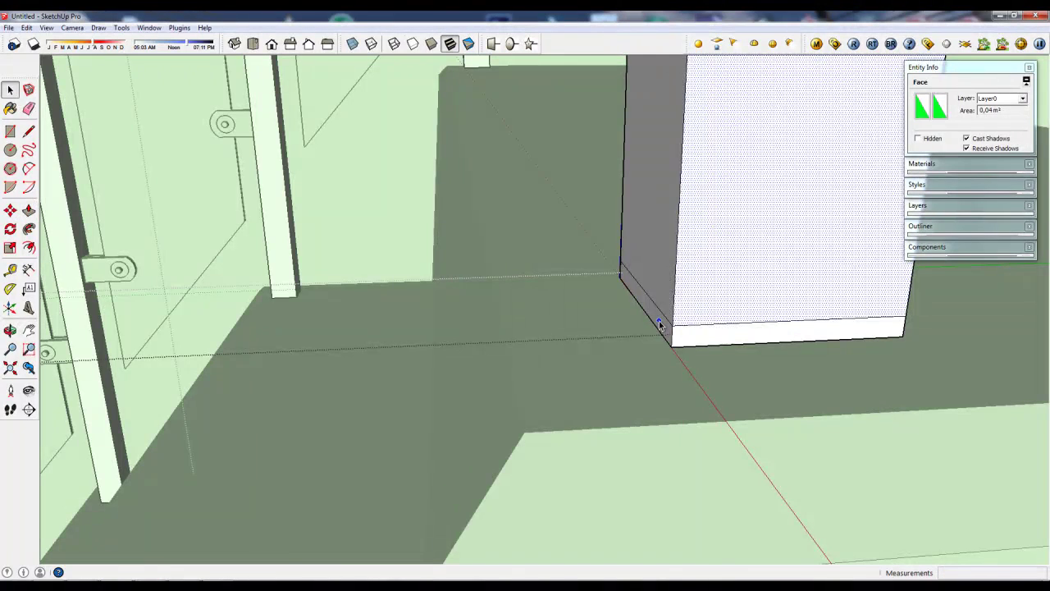
{"action": "left_click", "coordinate": [659, 324]}
{"action": "key", "text": "p"}
{"action": "left_click_drag", "start_coordinate": [624, 323], "coordinate": [544, 399]}
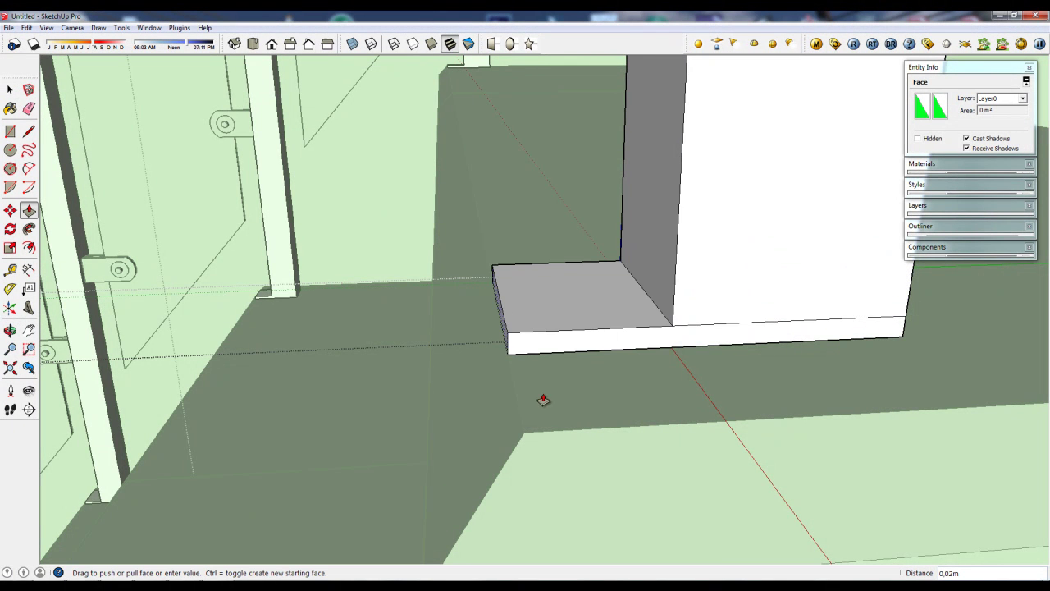
Extend the slab along another side of the post and erase the leftover top edge
{"action": "mouse_move", "coordinate": [530, 419]}
{"action": "middle_mouse_down"}
{"action": "mouse_move", "coordinate": [727, 358]}
{"action": "mouse_move", "coordinate": [457, 370]}
{"action": "mouse_move", "coordinate": [680, 407]}
{"action": "mouse_move", "coordinate": [672, 415]}
{"action": "middle_mouse_up"}
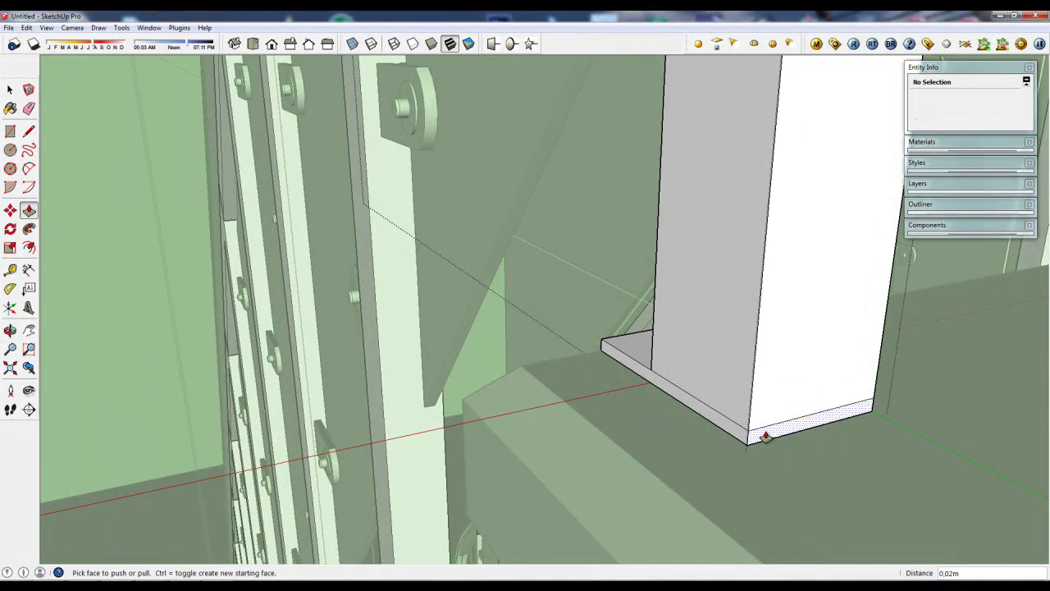
{"action": "left_click", "coordinate": [765, 435]}
{"action": "mouse_move", "coordinate": [765, 435]}
{"action": "middle_mouse_down"}
{"action": "mouse_move", "coordinate": [697, 375]}
{"action": "mouse_move", "coordinate": [691, 393]}
{"action": "mouse_move", "coordinate": [706, 407]}
{"action": "mouse_move", "coordinate": [588, 380]}
{"action": "mouse_move", "coordinate": [637, 415]}
{"action": "middle_mouse_up"}
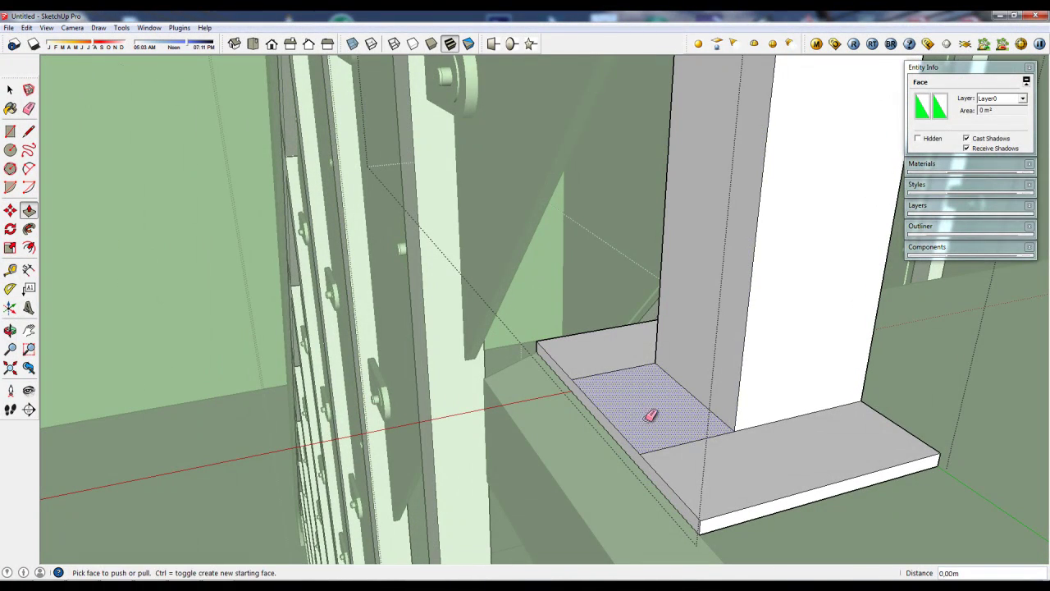
{"action": "key", "text": "e"}
{"action": "left_click", "coordinate": [621, 362]}
{"action": "mouse_move", "coordinate": [615, 347]}
{"action": "middle_mouse_down"}
{"action": "mouse_move", "coordinate": [621, 375]}
{"action": "mouse_move", "coordinate": [777, 395]}
{"action": "mouse_move", "coordinate": [797, 375]}
{"action": "mouse_move", "coordinate": [719, 354]}
{"action": "mouse_move", "coordinate": [691, 363]}
{"action": "mouse_move", "coordinate": [865, 360]}
{"action": "mouse_move", "coordinate": [780, 345]}
{"action": "middle_mouse_up"}
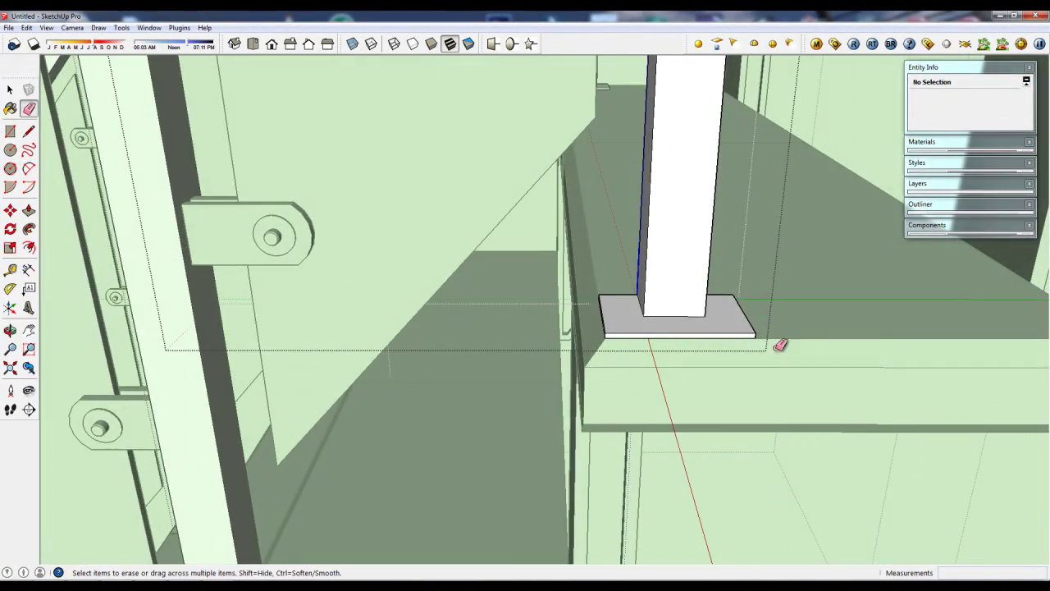
Draw diagonal lines joining the post's corners to the base plate's corners
{"action": "scroll", "coordinate": [657, 311], "scroll_direction": "up", "scroll_amount": 2}
{"action": "mouse_move", "coordinate": [657, 311]}
{"action": "middle_mouse_down"}
{"action": "mouse_move", "coordinate": [621, 333]}
{"action": "mouse_move", "coordinate": [673, 375]}
{"action": "middle_mouse_up"}
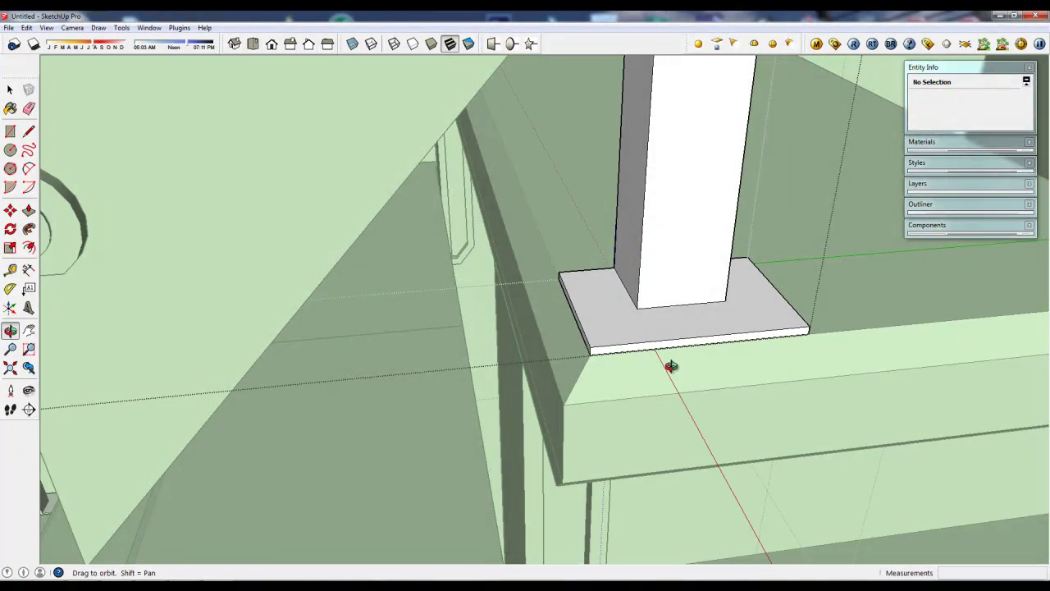
{"action": "scroll", "coordinate": [624, 307], "scroll_direction": "up", "scroll_amount": 2}
{"action": "mouse_move", "coordinate": [626, 313]}
{"action": "middle_mouse_down"}
{"action": "mouse_move", "coordinate": [670, 356]}
{"action": "mouse_move", "coordinate": [673, 386]}
{"action": "mouse_move", "coordinate": [703, 391]}
{"action": "mouse_move", "coordinate": [631, 338]}
{"action": "middle_mouse_up"}
{"action": "key", "text": "l"}
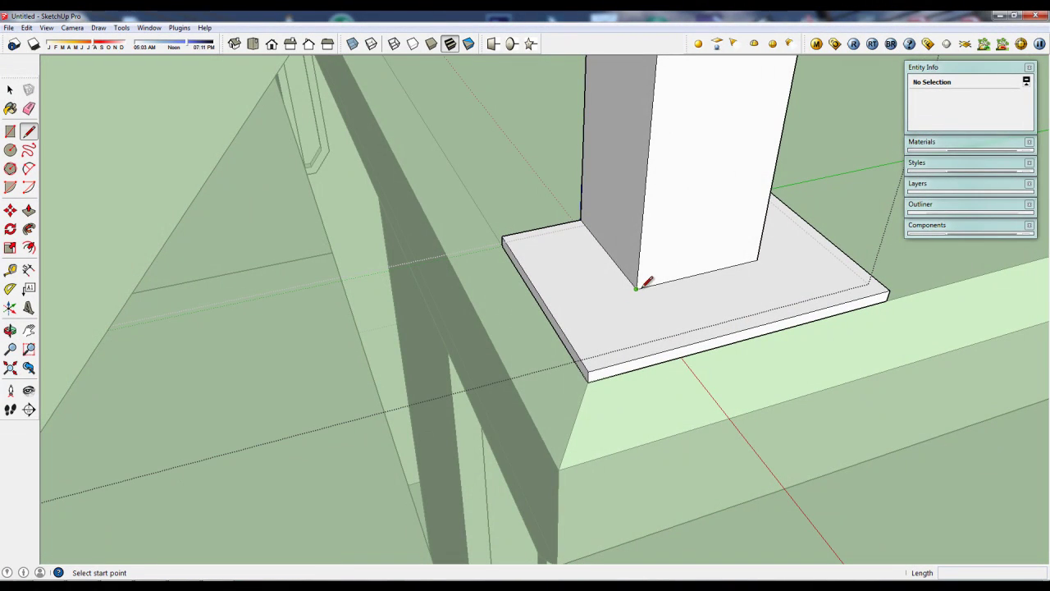
{"action": "left_click", "coordinate": [636, 289]}
{"action": "left_click", "coordinate": [585, 376]}
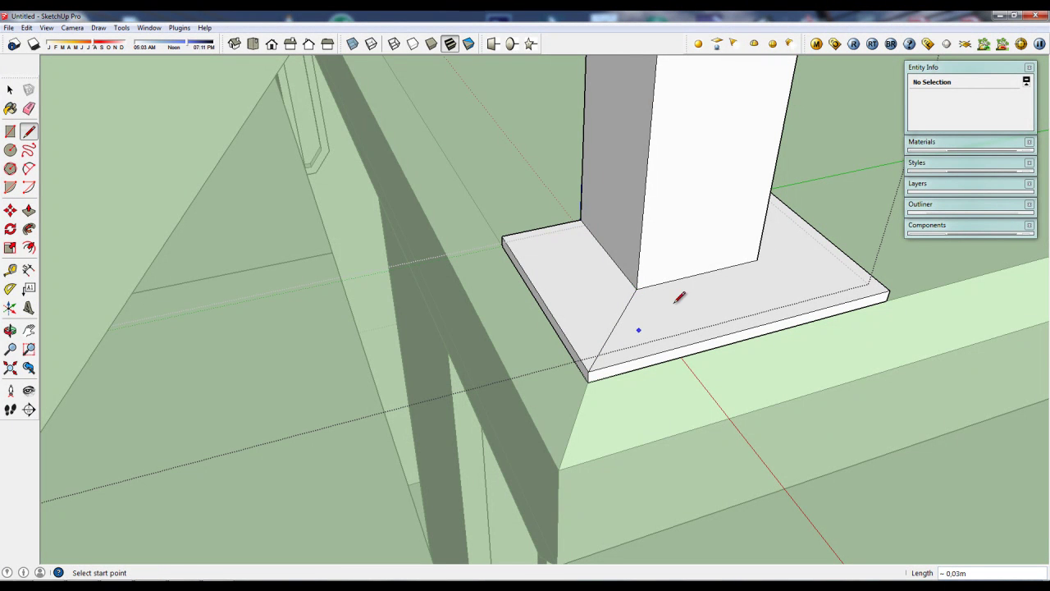
{"action": "left_click", "coordinate": [758, 260]}
{"action": "left_click", "coordinate": [888, 290]}
Draw a circle of radius 0.005 centred on the left diagonal edge
{"action": "key", "text": "c"}
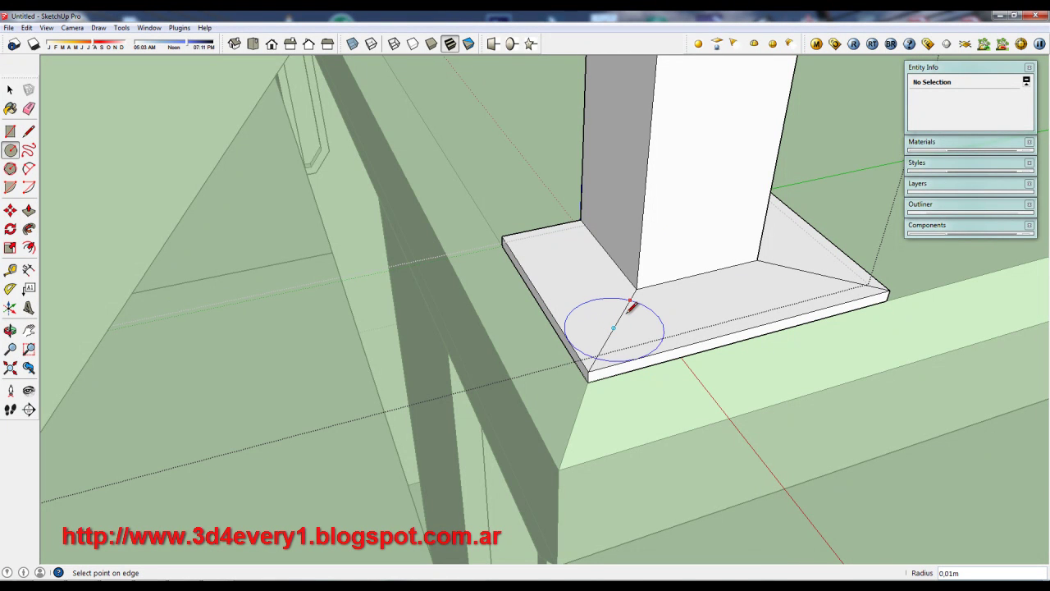
{"action": "left_click", "coordinate": [610, 326]}
{"action": "scroll", "coordinate": [624, 316], "scroll_direction": "up", "scroll_amount": 2}
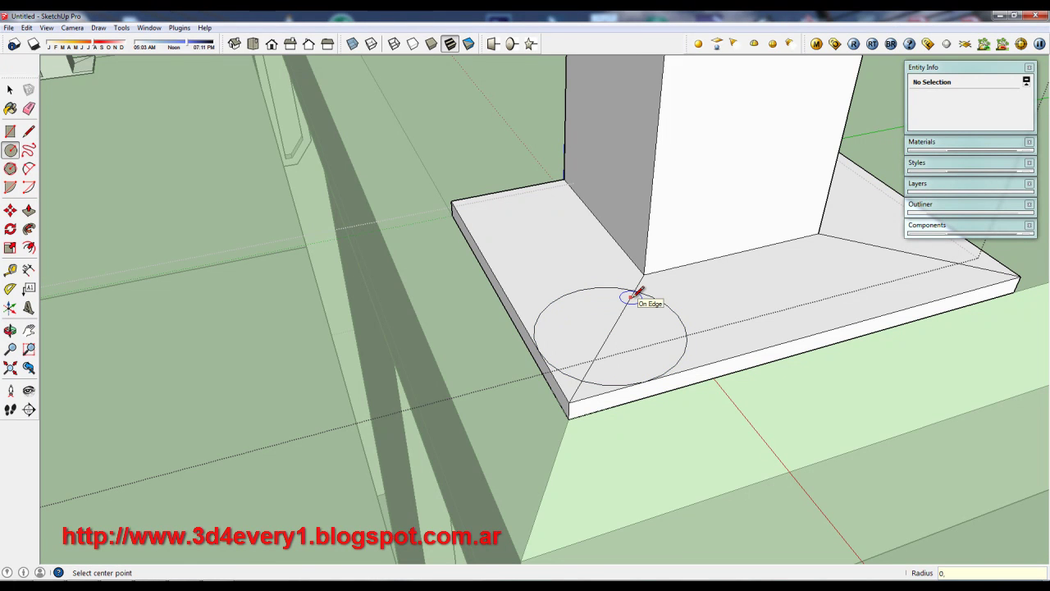
{"action": "type", "text": "005"}
{"action": "key", "text": "Return"}
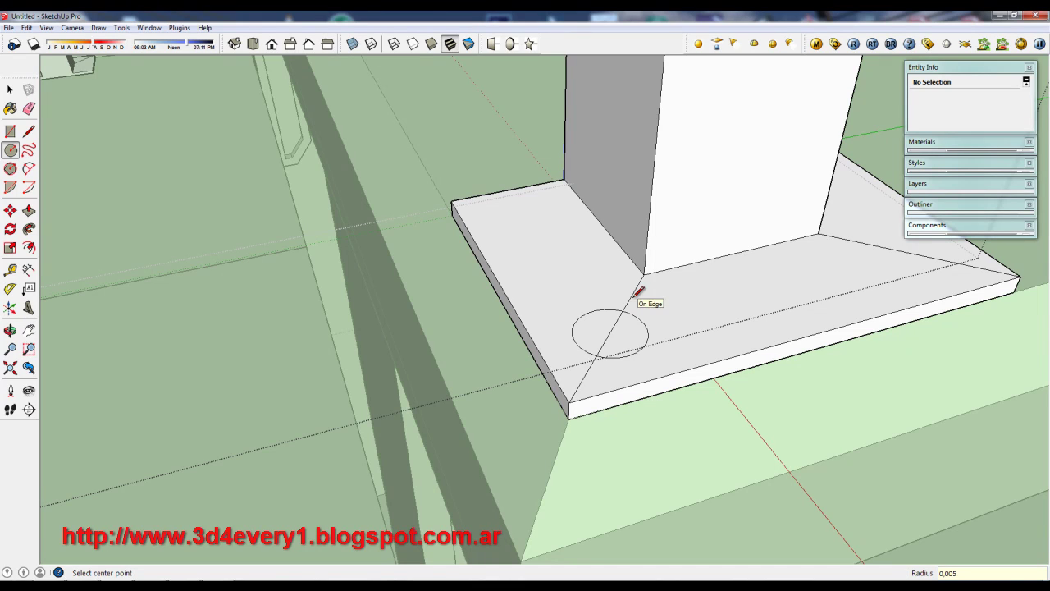
Erase the diagonal edge inside the circle and select the whole circle
{"action": "key", "text": "space"}
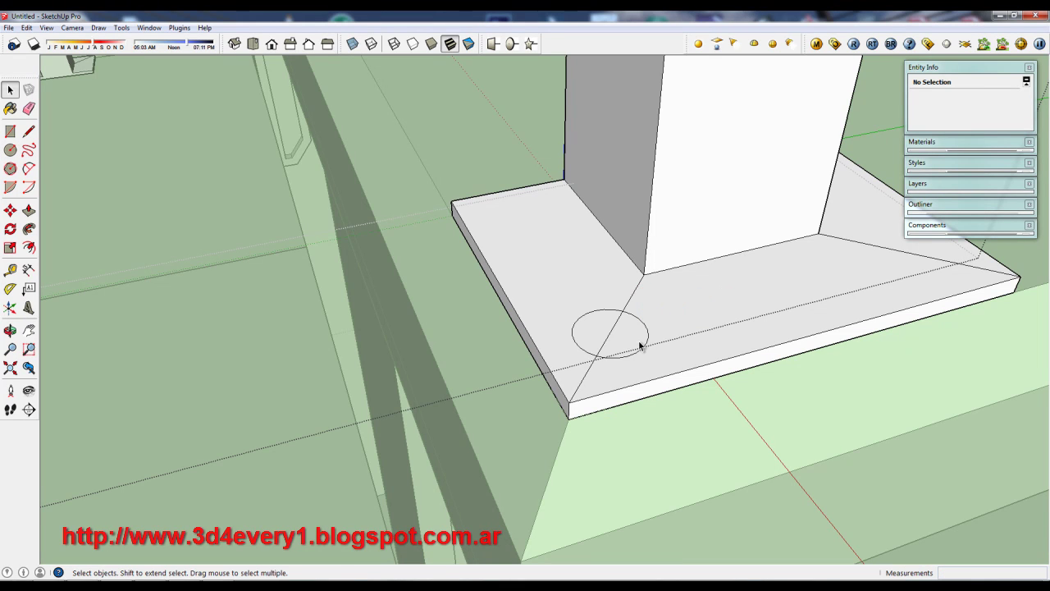
{"action": "key", "text": "e"}
{"action": "left_click", "coordinate": [612, 329]}
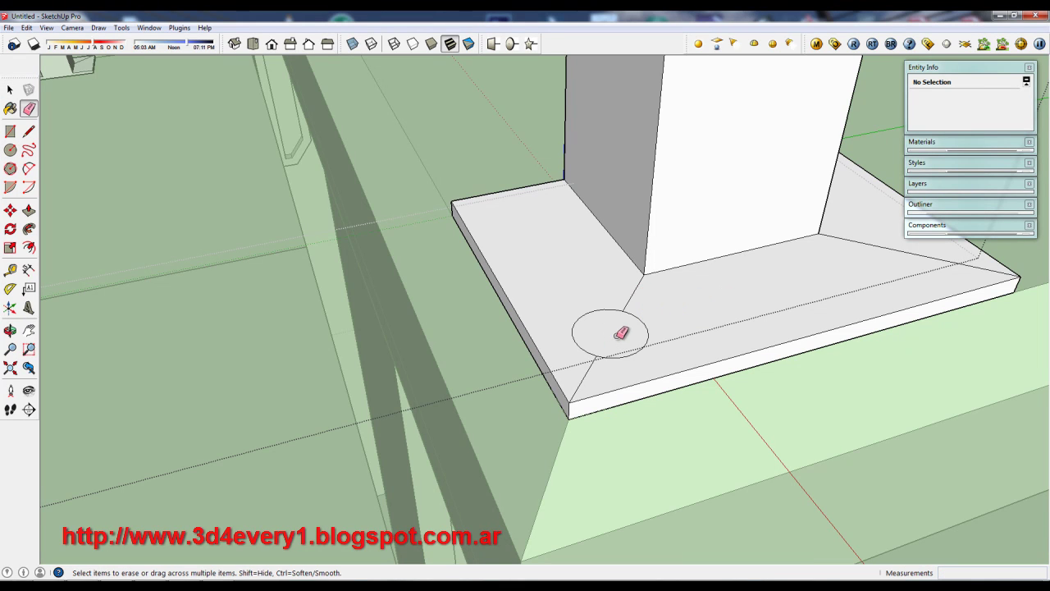
{"action": "key", "text": "space"}
{"action": "left_click", "coordinate": [639, 352]}
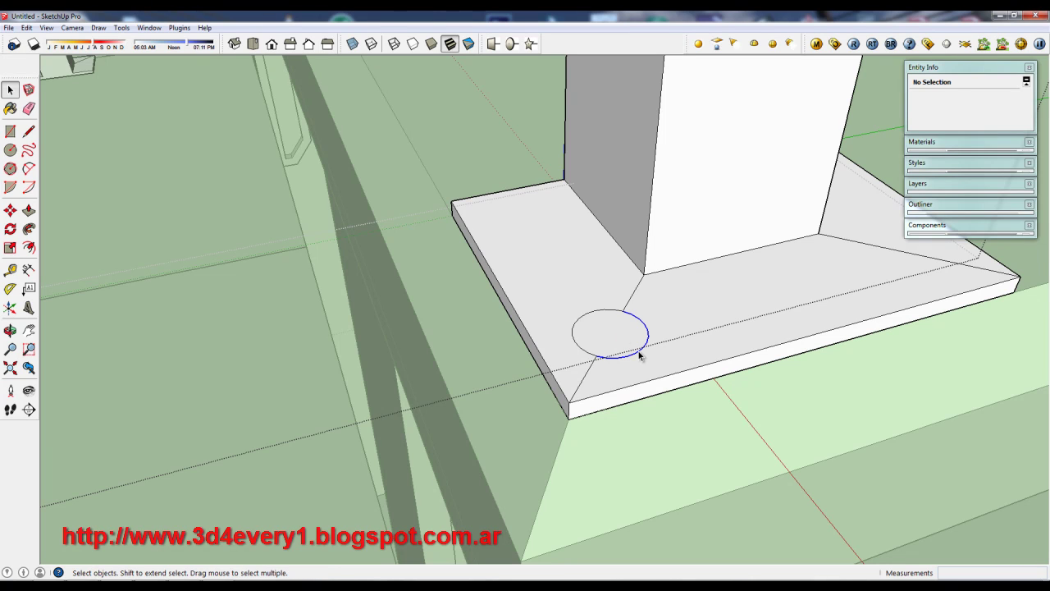
{"action": "left_click", "coordinate": [579, 331], "text": "shift"}
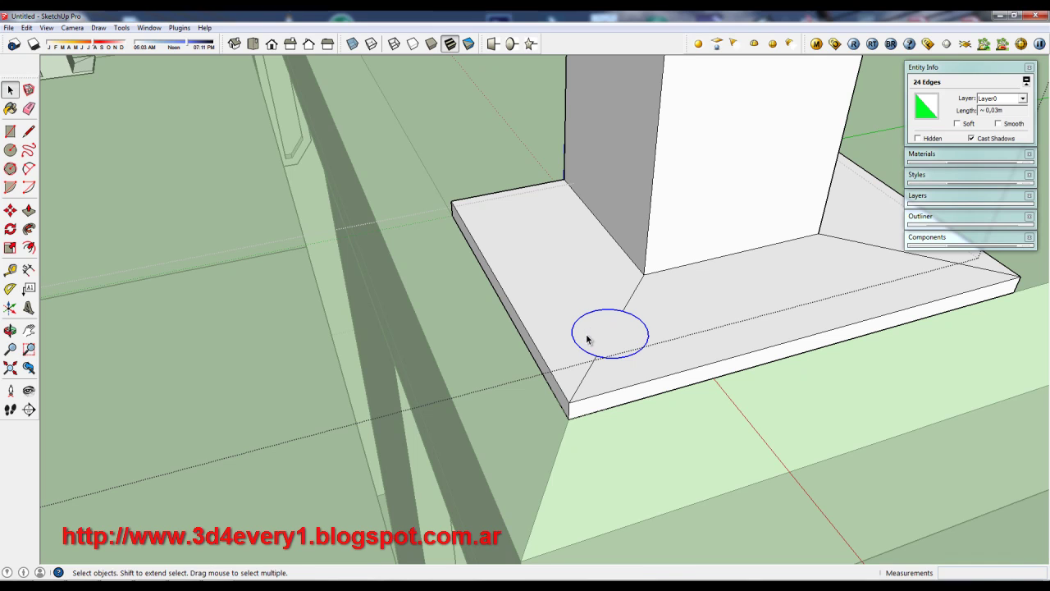
{"action": "key", "text": "m"}
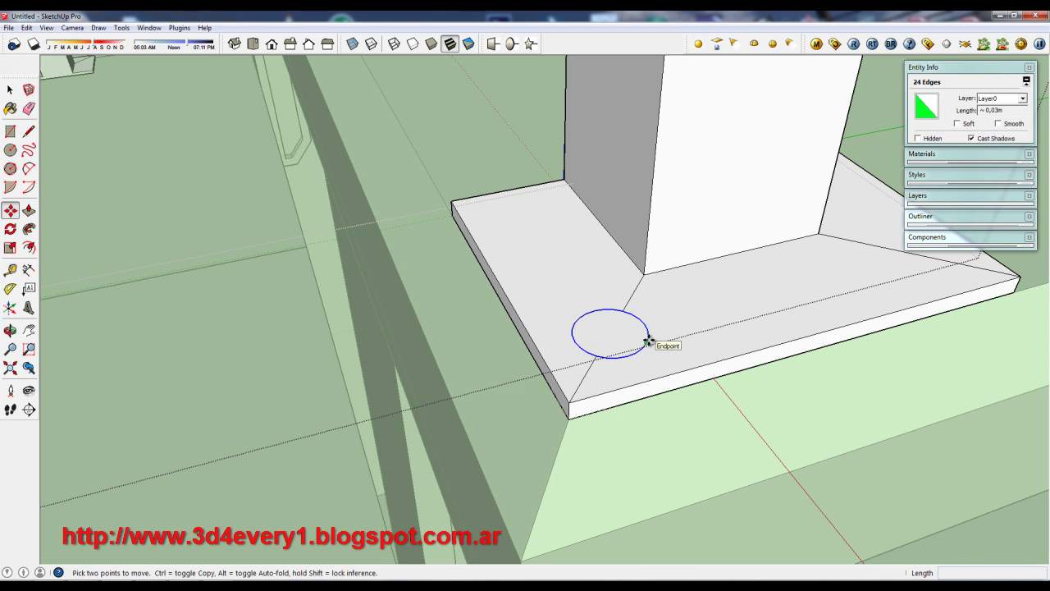
Copy the circle with Ctrl-Move to the base plate's right end
{"action": "left_click", "coordinate": [607, 330]}
{"action": "key", "text": "ctrl"}
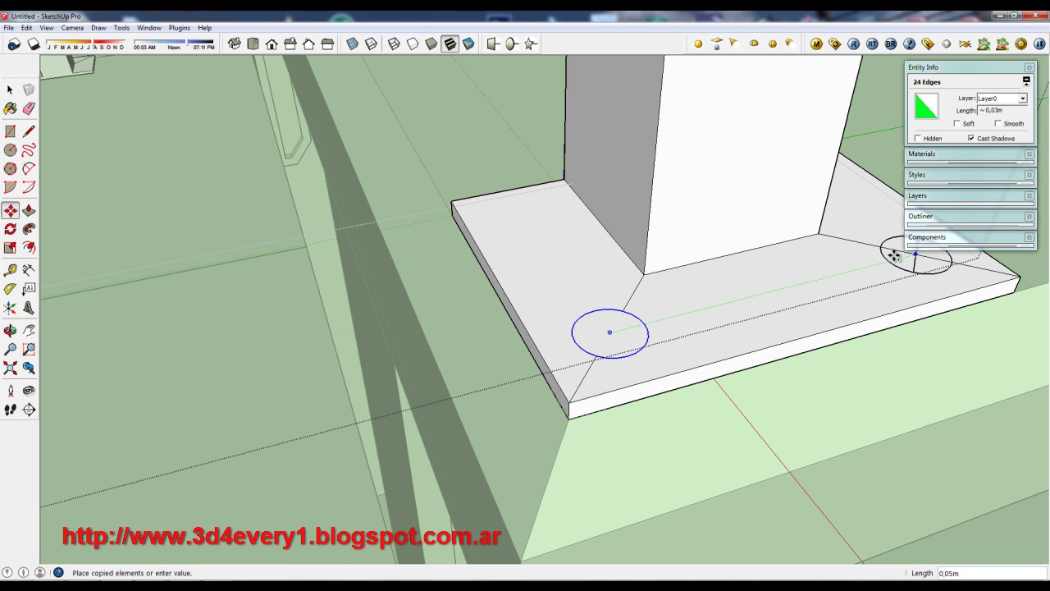
{"action": "left_click", "coordinate": [912, 257]}
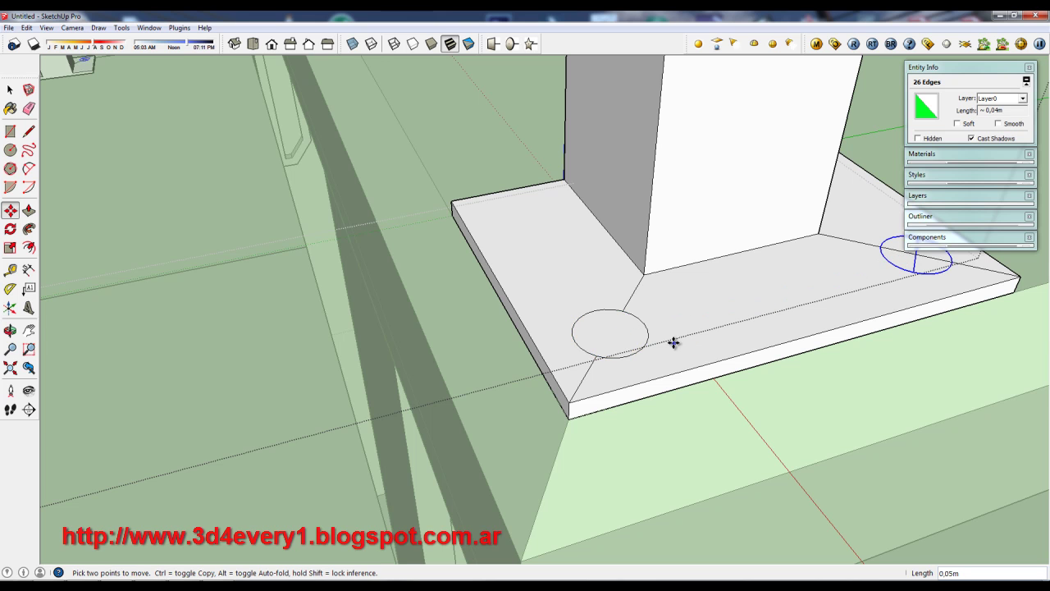
{"action": "scroll", "coordinate": [673, 343], "scroll_direction": "down", "scroll_amount": 2}
Erase the diagonal edges crossing the left and right circles
{"action": "key", "text": "e"}
{"action": "left_click_drag", "start_coordinate": [648, 297], "coordinate": [611, 371]}
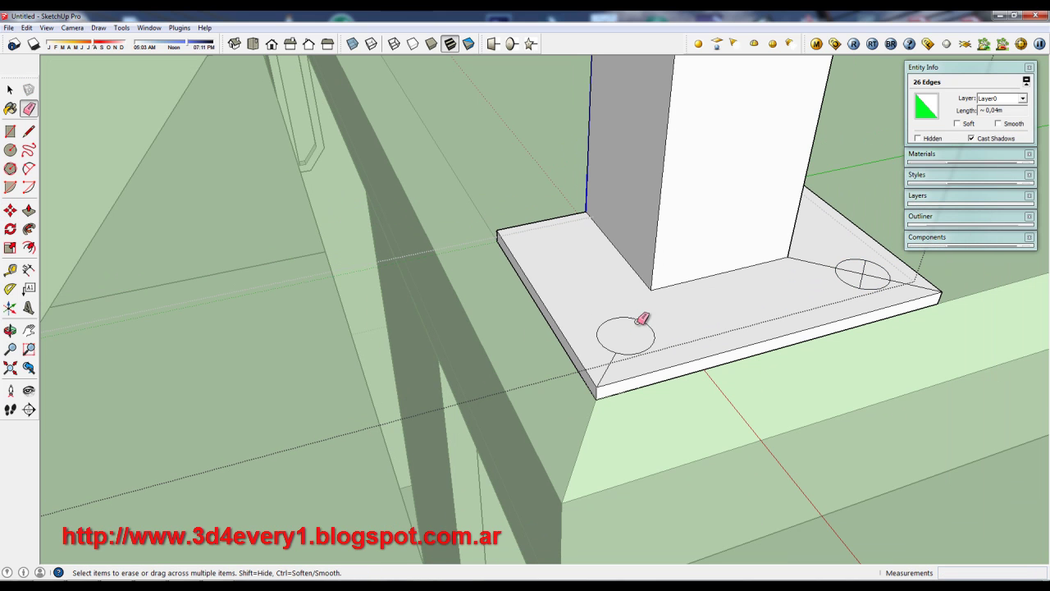
{"action": "left_click_drag", "start_coordinate": [824, 273], "coordinate": [917, 281]}
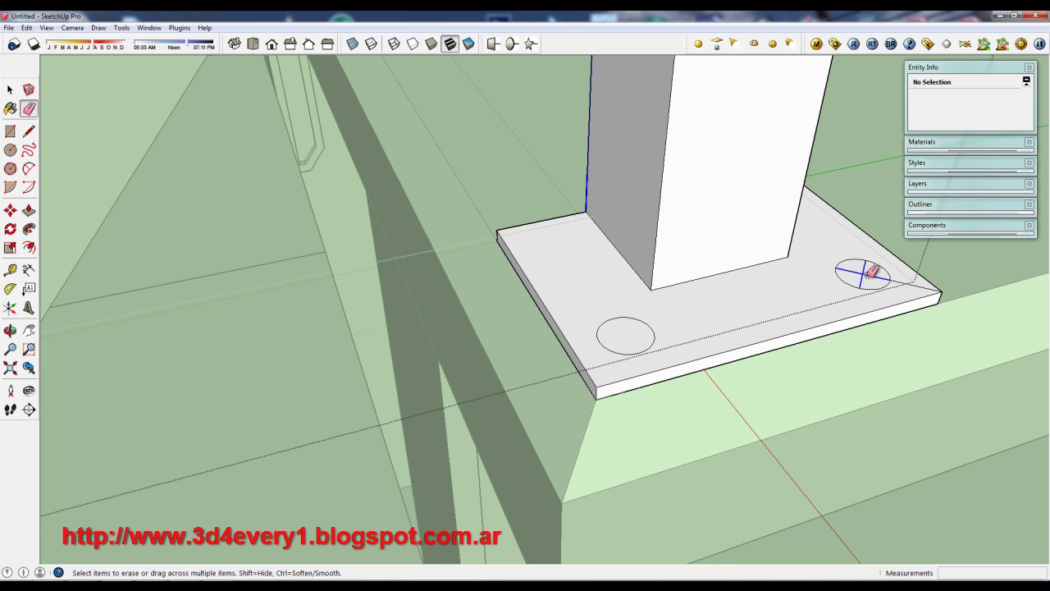
Pull the right and left circles up into tall cylinders
{"action": "key", "text": "p"}
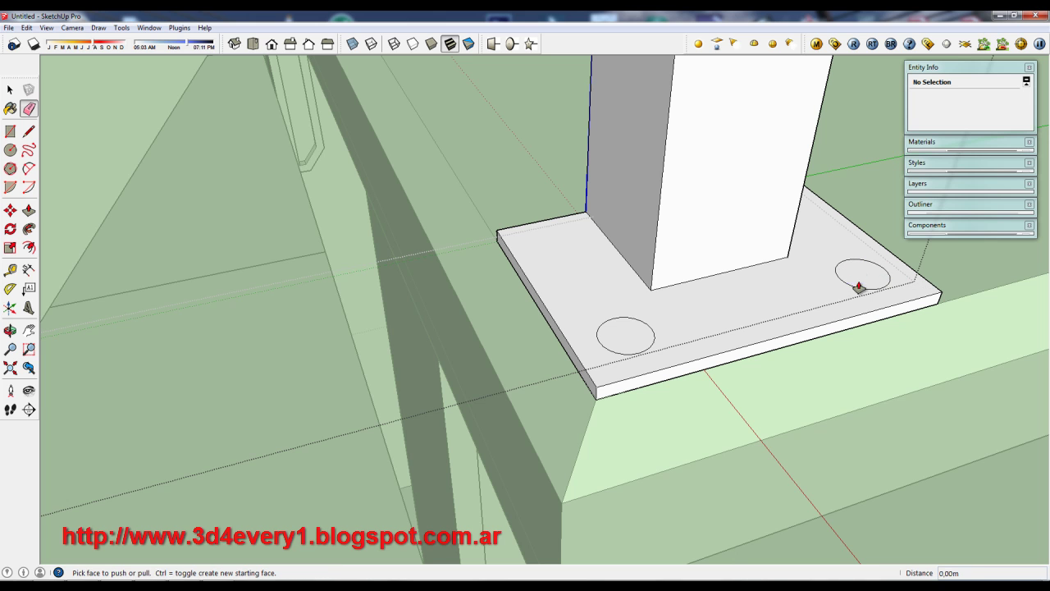
{"action": "left_click", "coordinate": [862, 282]}
{"action": "left_click_drag", "start_coordinate": [874, 265], "coordinate": [874, 249]}
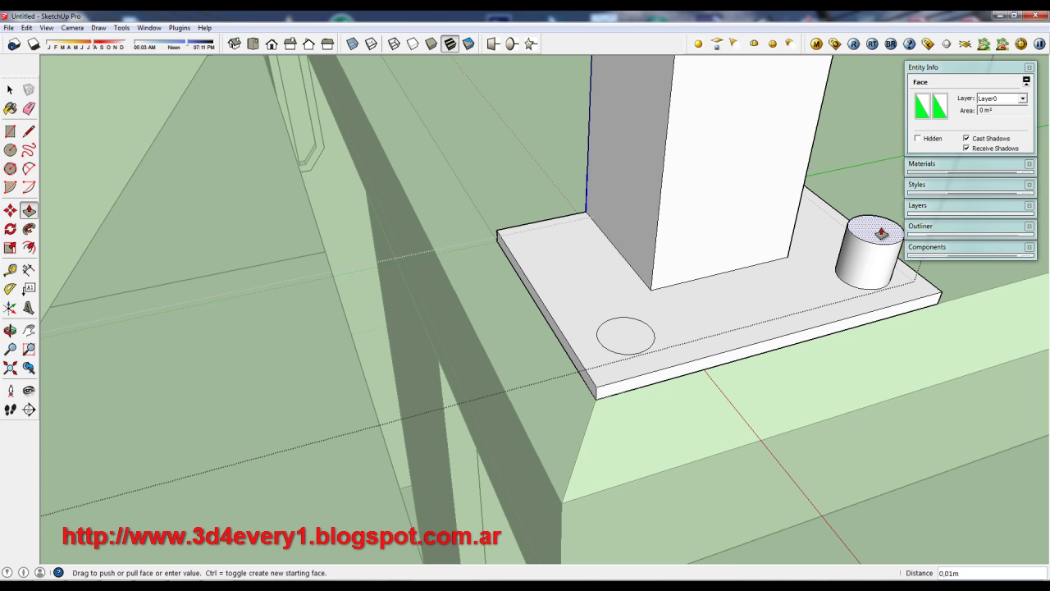
{"action": "left_click", "coordinate": [875, 248]}
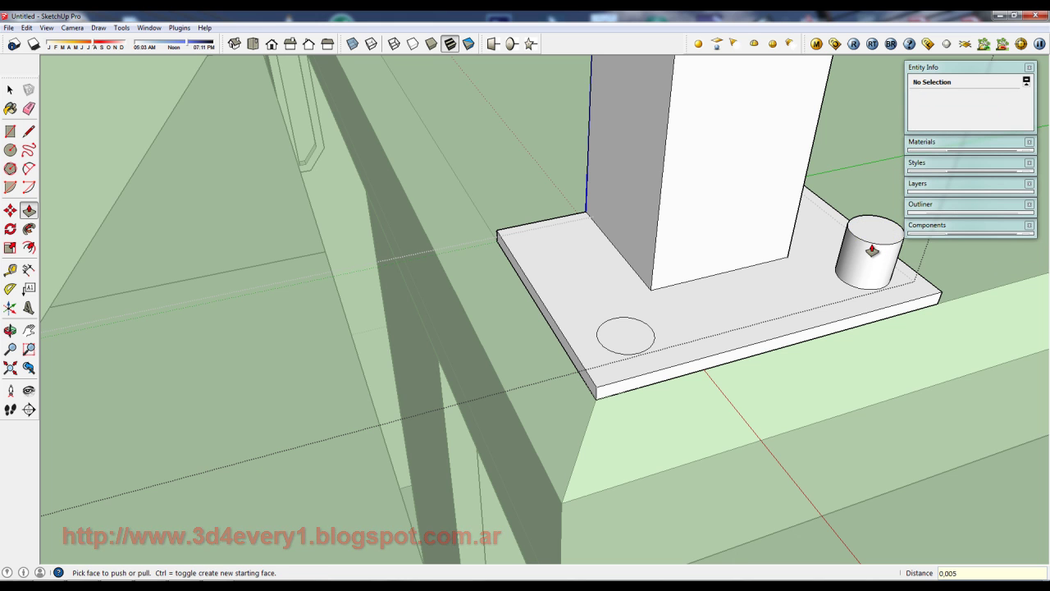
{"action": "double_click", "coordinate": [621, 337]}
{"action": "mouse_move", "coordinate": [621, 337]}
{"action": "middle_mouse_down"}
{"action": "mouse_move", "coordinate": [586, 293]}
{"action": "mouse_move", "coordinate": [757, 295]}
{"action": "mouse_move", "coordinate": [753, 264]}
{"action": "mouse_move", "coordinate": [673, 265]}
{"action": "middle_mouse_up"}
Undo the left cylinder's tall extrusion and re-extrude it to a thin 0.0005 height
{"action": "key", "text": "p"}
{"action": "scroll", "coordinate": [616, 317], "scroll_direction": "up", "scroll_amount": 2}
{"action": "mouse_move", "coordinate": [617, 316]}
{"action": "middle_mouse_down"}
{"action": "mouse_move", "coordinate": [614, 331]}
{"action": "mouse_move", "coordinate": [654, 300]}
{"action": "middle_mouse_up"}
{"action": "scroll", "coordinate": [607, 288], "scroll_direction": "up", "scroll_amount": 2}
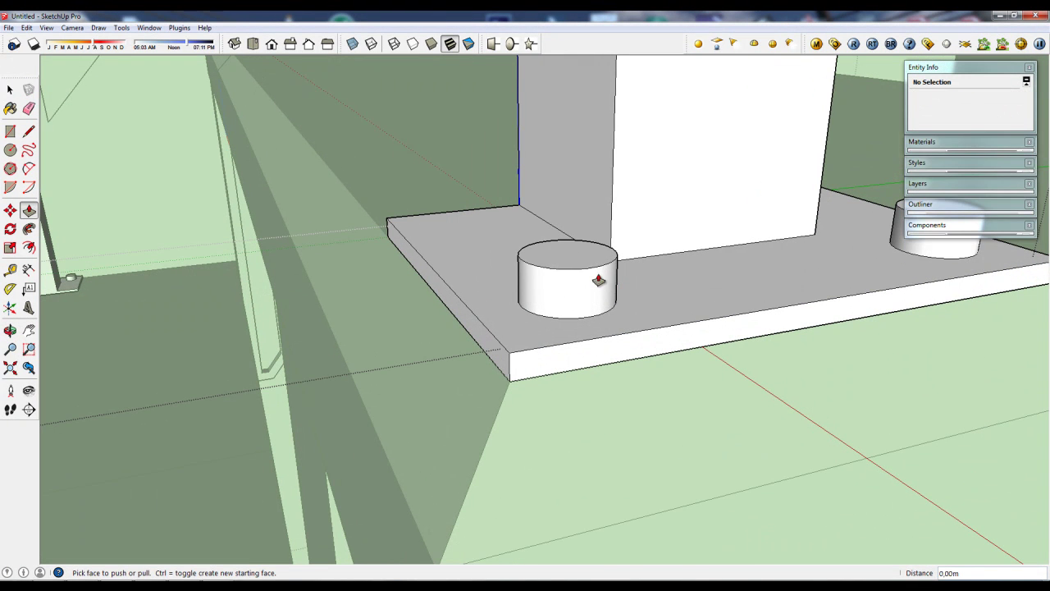
{"action": "left_click", "coordinate": [564, 264]}
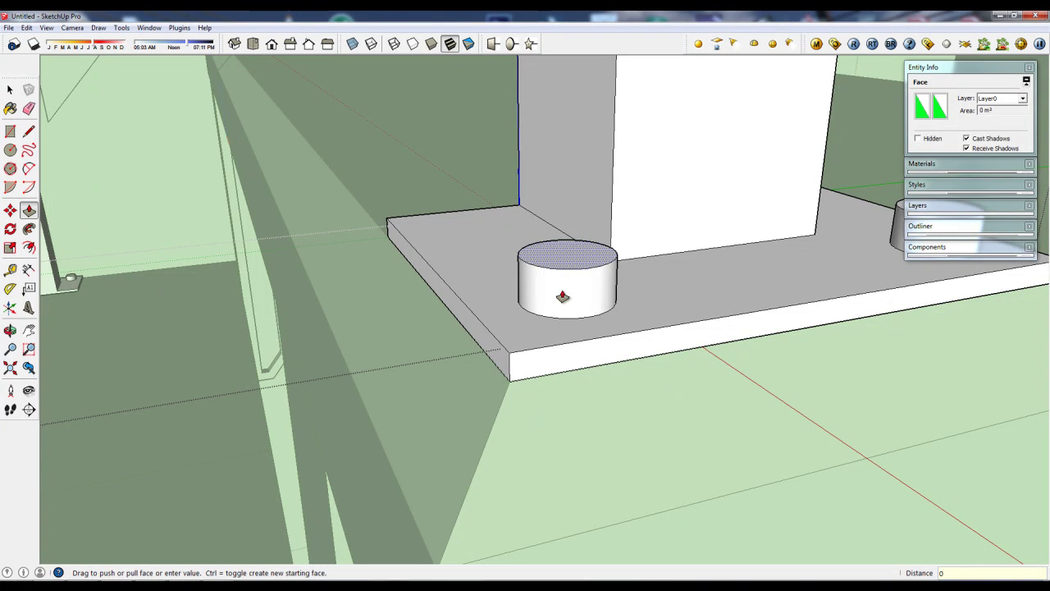
{"action": "left_click", "coordinate": [575, 263]}
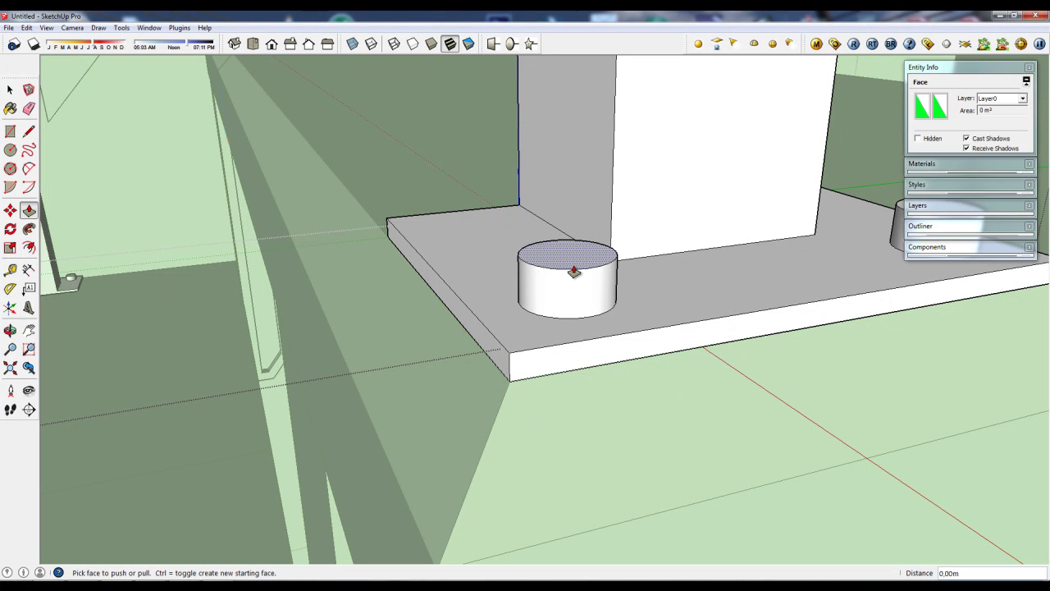
{"action": "key", "text": "ctrl+z"}
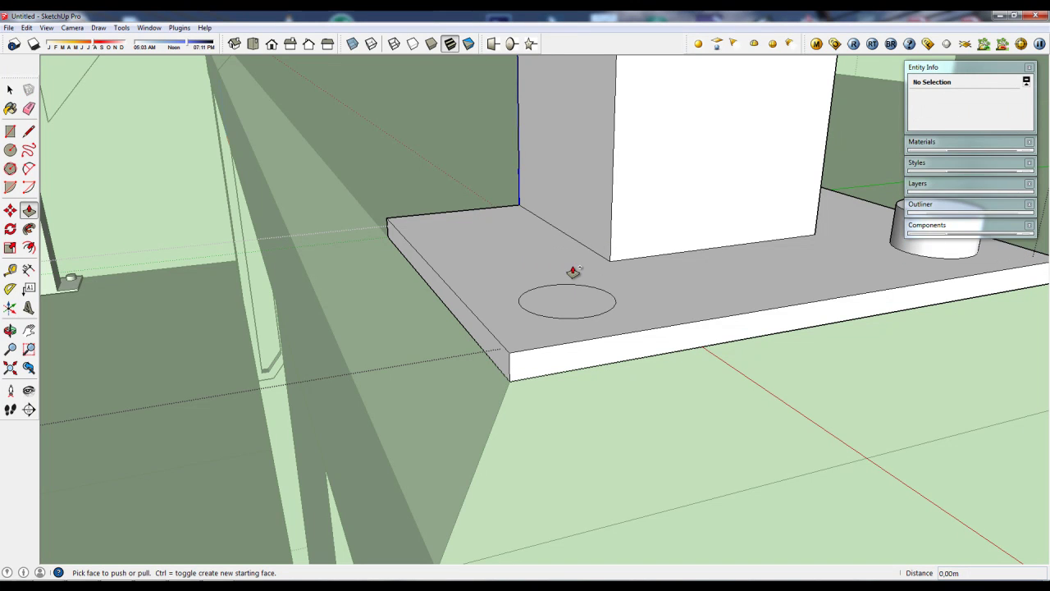
{"action": "left_click_drag", "start_coordinate": [568, 308], "coordinate": [572, 224]}
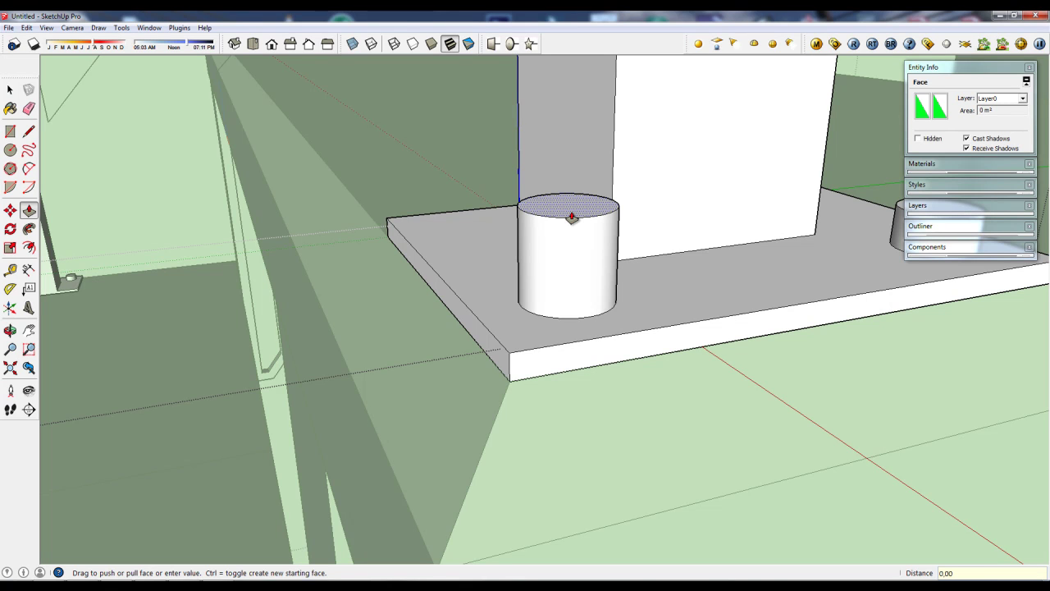
{"action": "key", "text": "Escape"}
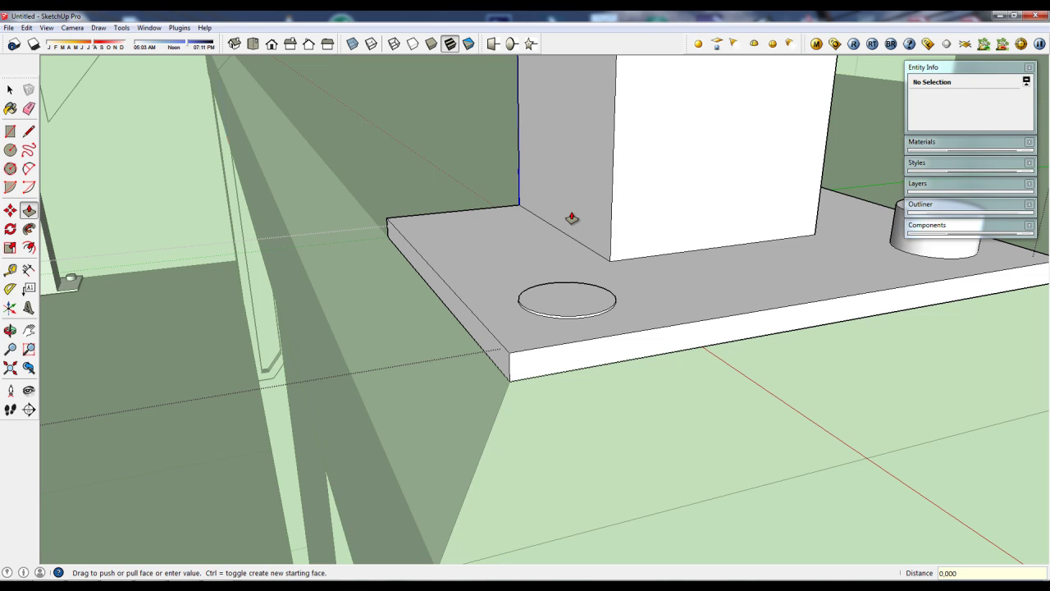
{"action": "key", "text": "Return"}
{"action": "scroll", "coordinate": [571, 218], "scroll_direction": "down", "scroll_amount": 3}
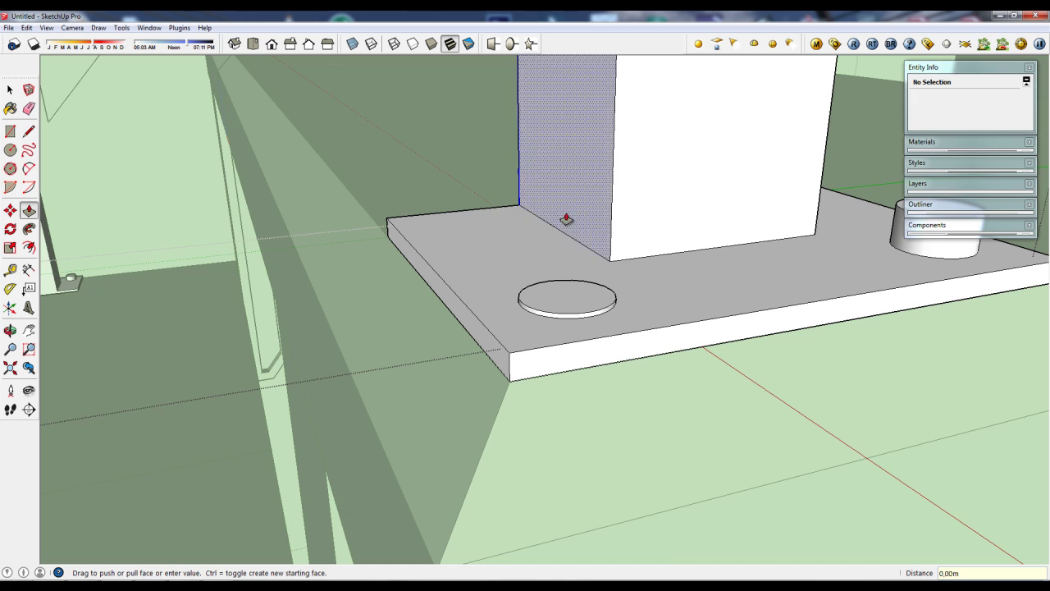
{"action": "scroll", "coordinate": [565, 281], "scroll_direction": "down", "scroll_amount": 3}
{"action": "scroll", "coordinate": [792, 291], "scroll_direction": "down", "scroll_amount": 1}
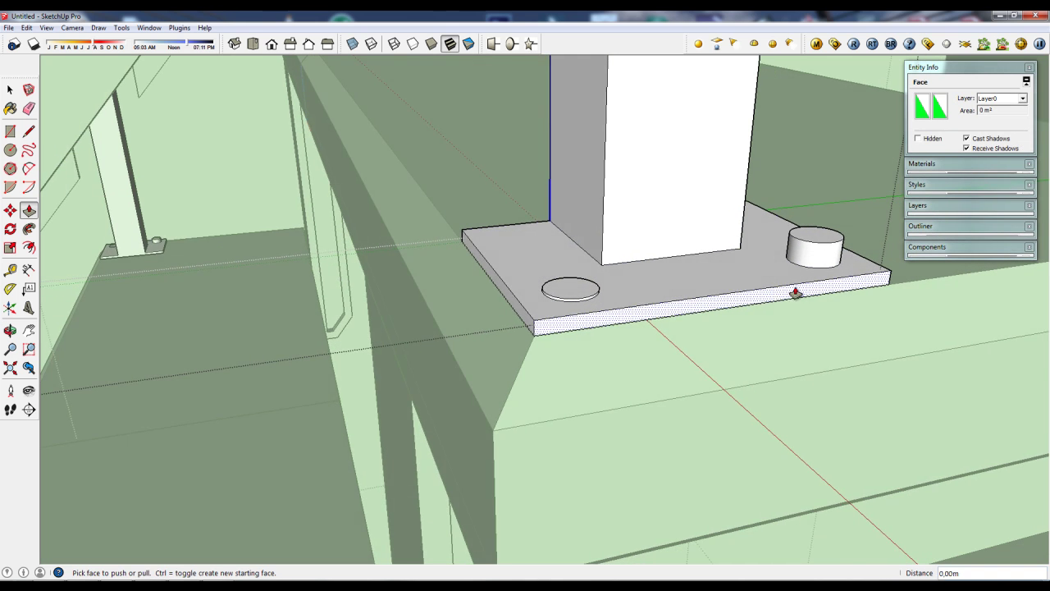
{"action": "scroll", "coordinate": [816, 246], "scroll_direction": "up", "scroll_amount": 2}
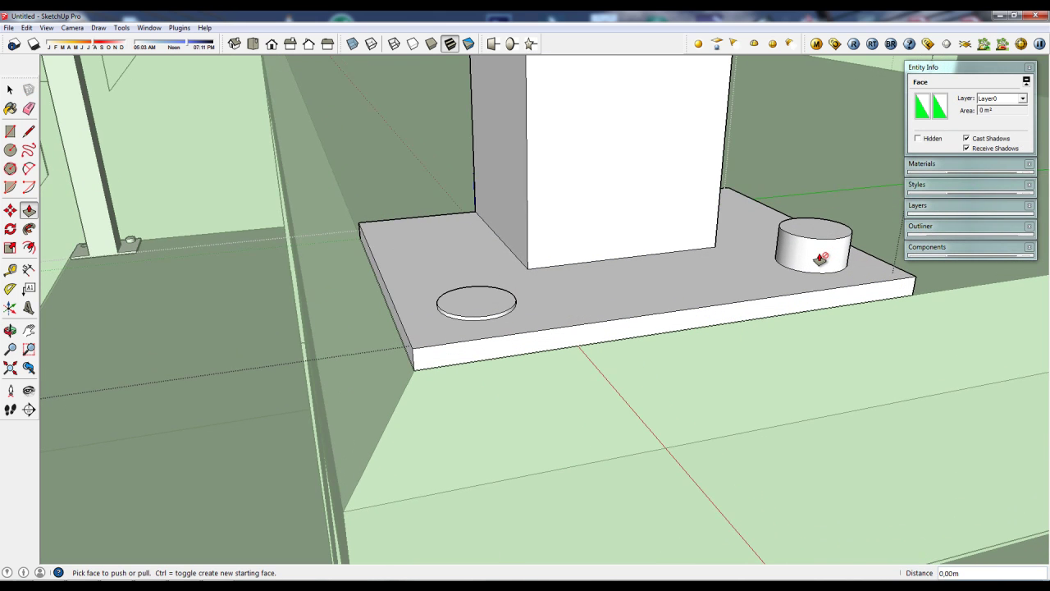
Push the right cylinder down to the same thin disc height
{"action": "key", "text": "space"}
{"action": "left_click", "coordinate": [820, 235]}
{"action": "key", "text": "p"}
{"action": "left_click_drag", "start_coordinate": [812, 235], "coordinate": [486, 306]}
{"action": "left_click", "coordinate": [486, 307]}
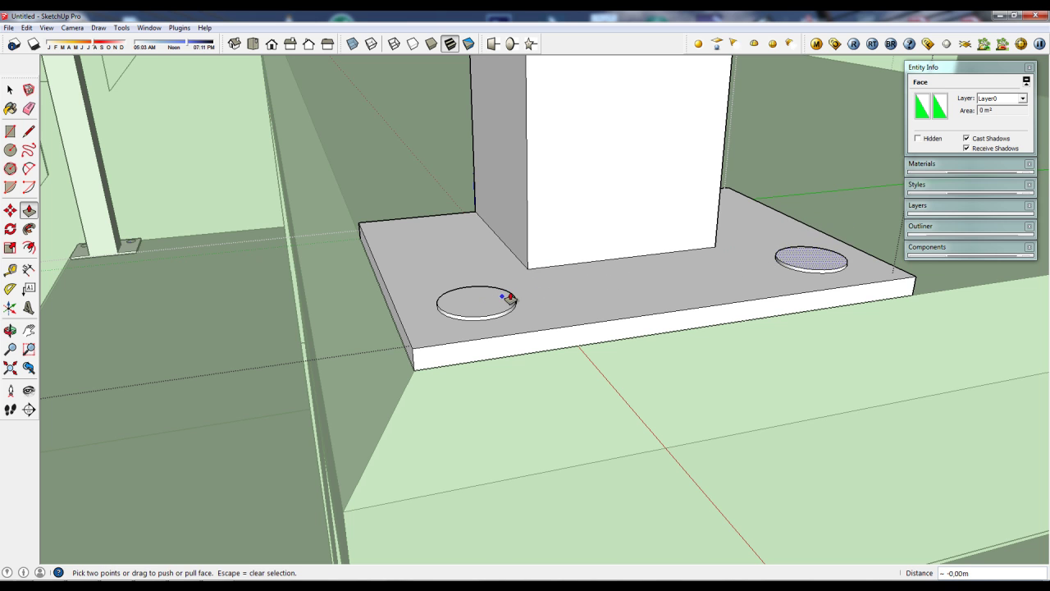
{"action": "scroll", "coordinate": [561, 296], "scroll_direction": "down", "scroll_amount": 2}
{"action": "key", "text": "space"}
{"action": "mouse_move", "coordinate": [800, 259]}
{"action": "middle_mouse_down"}
{"action": "mouse_move", "coordinate": [708, 289]}
{"action": "mouse_move", "coordinate": [806, 305]}
{"action": "mouse_move", "coordinate": [476, 312]}
{"action": "mouse_move", "coordinate": [565, 328]}
{"action": "middle_mouse_up"}
{"action": "scroll", "coordinate": [564, 328], "scroll_direction": "down", "scroll_amount": 2}
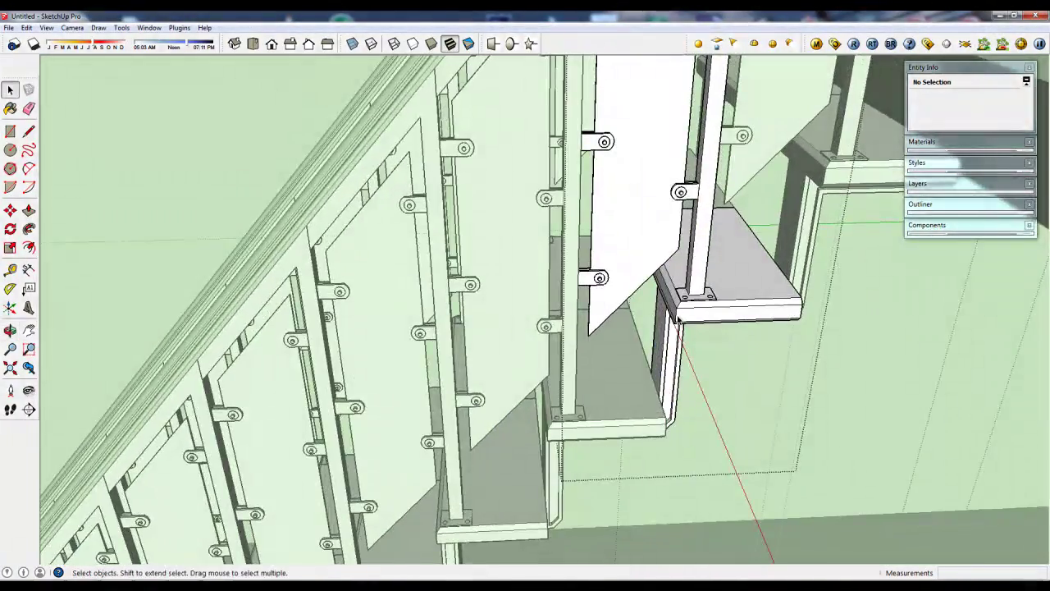
{"action": "scroll", "coordinate": [619, 361], "scroll_direction": "down", "scroll_amount": 3}
{"action": "scroll", "coordinate": [619, 361], "scroll_direction": "down", "scroll_amount": 2}
{"action": "mouse_move", "coordinate": [525, 362]}
{"action": "middle_mouse_down"}
{"action": "mouse_move", "coordinate": [560, 419]}
{"action": "mouse_move", "coordinate": [330, 474]}
{"action": "mouse_move", "coordinate": [361, 459]}
{"action": "middle_mouse_up"}
{"action": "scroll", "coordinate": [717, 295], "scroll_direction": "up", "scroll_amount": 1}
{"action": "scroll", "coordinate": [689, 246], "scroll_direction": "up", "scroll_amount": 2}
{"action": "scroll", "coordinate": [652, 162], "scroll_direction": "up", "scroll_amount": 2}
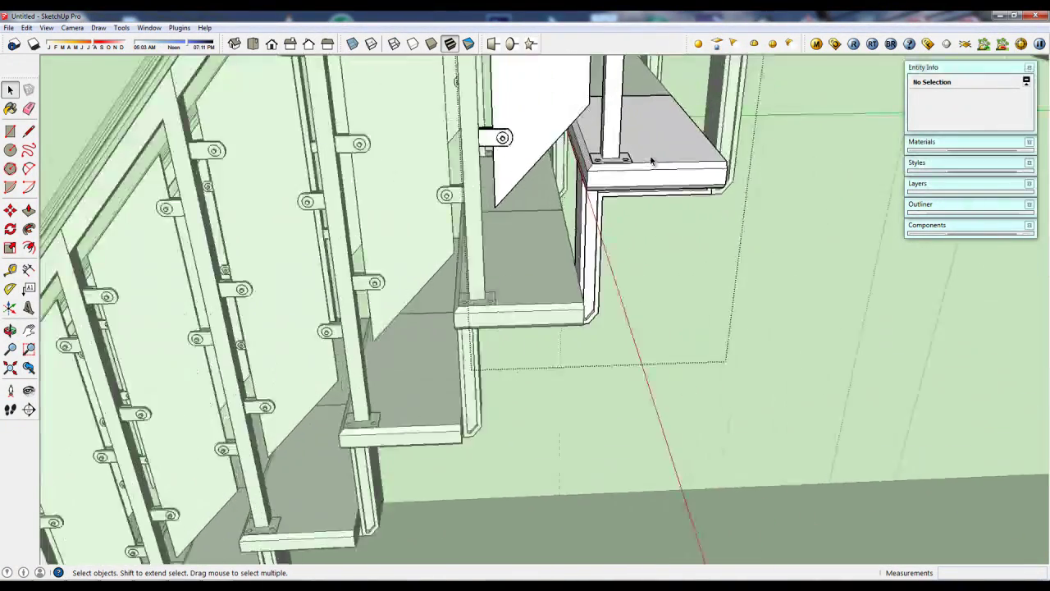
{"action": "scroll", "coordinate": [653, 162], "scroll_direction": "up", "scroll_amount": 2}
{"action": "scroll", "coordinate": [649, 155], "scroll_direction": "up", "scroll_amount": 2}
{"action": "mouse_move", "coordinate": [649, 155]}
{"action": "middle_mouse_down"}
{"action": "mouse_move", "coordinate": [673, 197]}
{"action": "mouse_move", "coordinate": [482, 164]}
{"action": "mouse_move", "coordinate": [605, 180]}
{"action": "mouse_move", "coordinate": [497, 197]}
{"action": "mouse_move", "coordinate": [470, 173]}
{"action": "middle_mouse_up"}
{"action": "scroll", "coordinate": [483, 164], "scroll_direction": "up", "scroll_amount": 2}
{"action": "scroll", "coordinate": [470, 173], "scroll_direction": "up", "scroll_amount": 1}
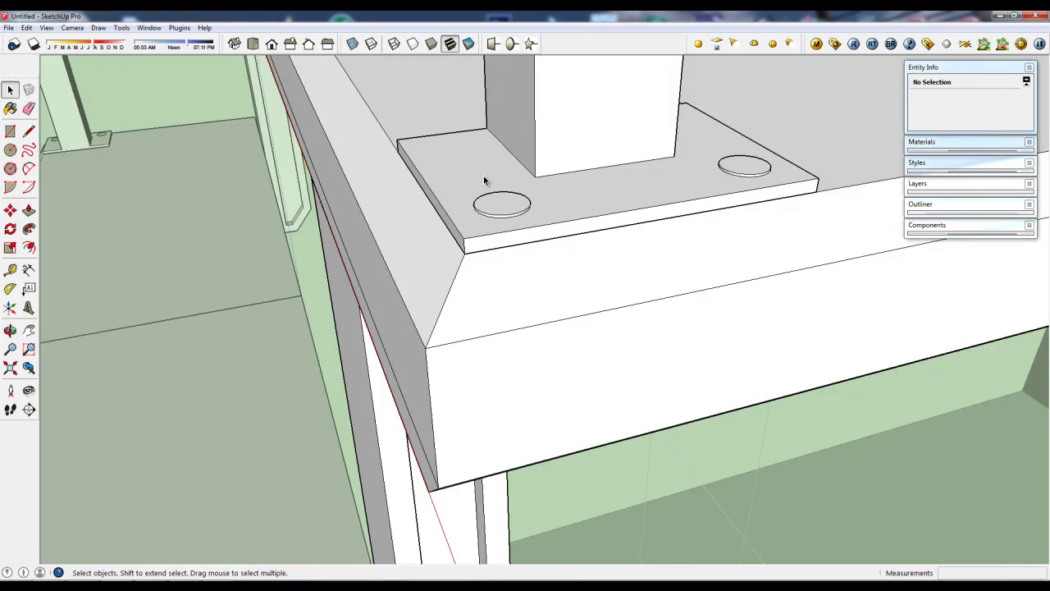
{"action": "scroll", "coordinate": [483, 175], "scroll_direction": "up", "scroll_amount": 1}
{"action": "middle_click_drag", "start_coordinate": [483, 174], "coordinate": [440, 144]}
{"action": "scroll", "coordinate": [439, 140], "scroll_direction": "down", "scroll_amount": 2}
{"action": "scroll", "coordinate": [440, 141], "scroll_direction": "down", "scroll_amount": 1}
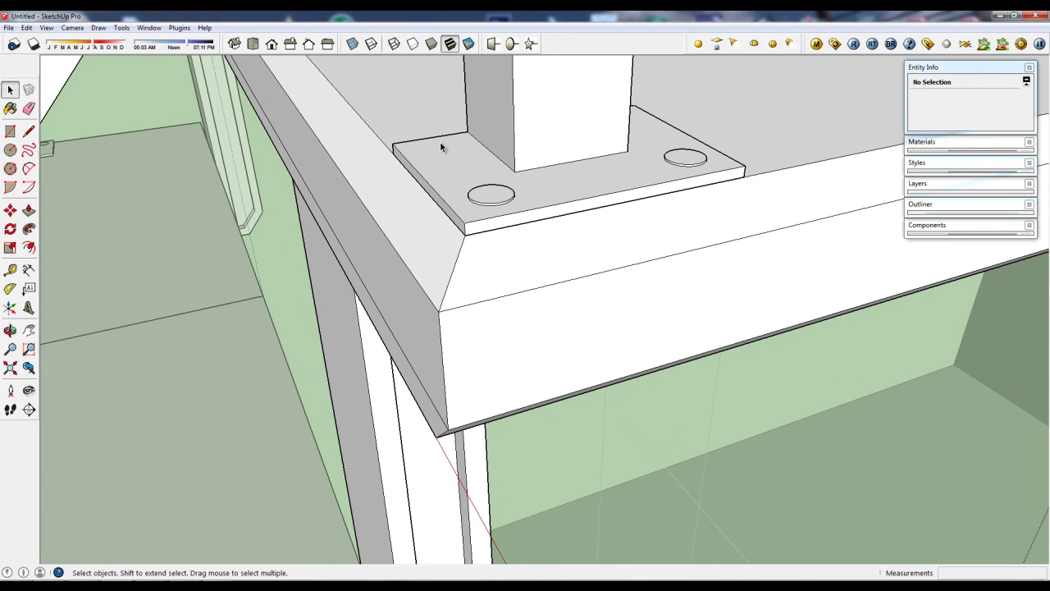
{"action": "mouse_move", "coordinate": [459, 162]}
{"action": "middle_mouse_down"}
{"action": "mouse_move", "coordinate": [479, 176]}
{"action": "mouse_move", "coordinate": [462, 153]}
{"action": "middle_mouse_up"}
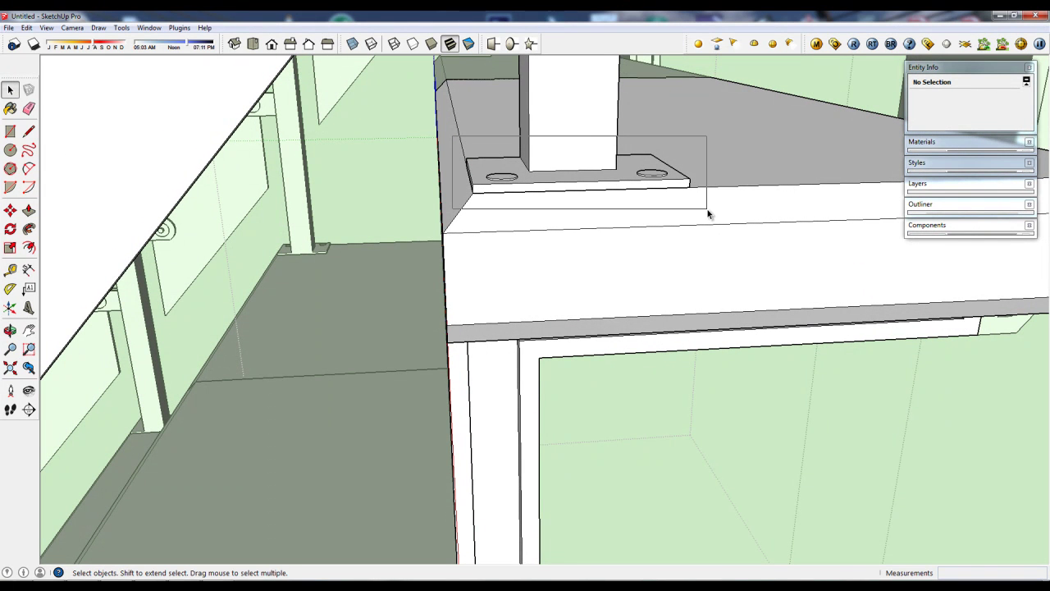
{"action": "double_click", "coordinate": [607, 187]}
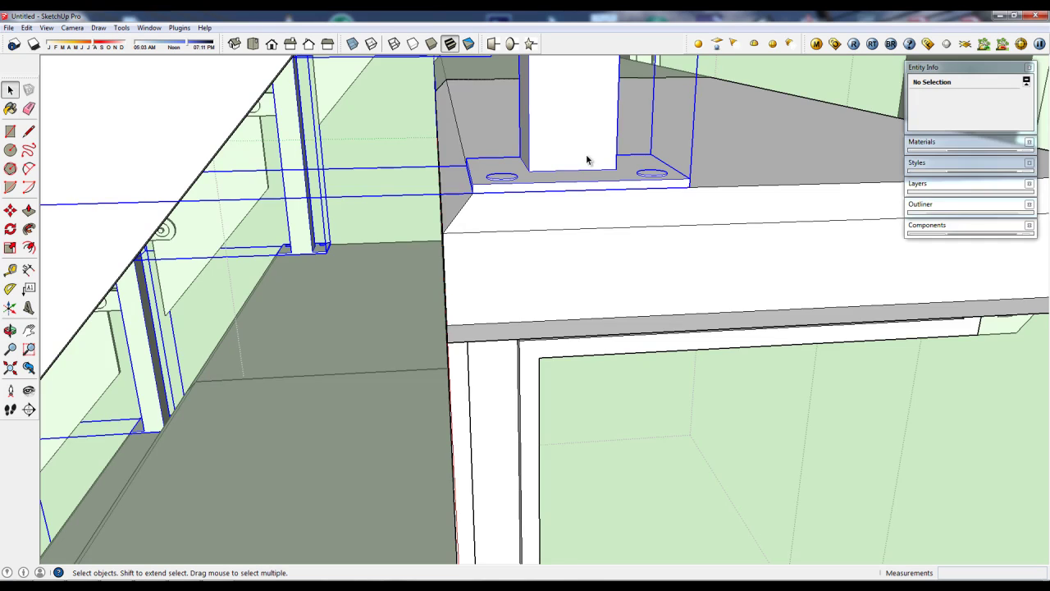
{"action": "left_click", "coordinate": [494, 172]}
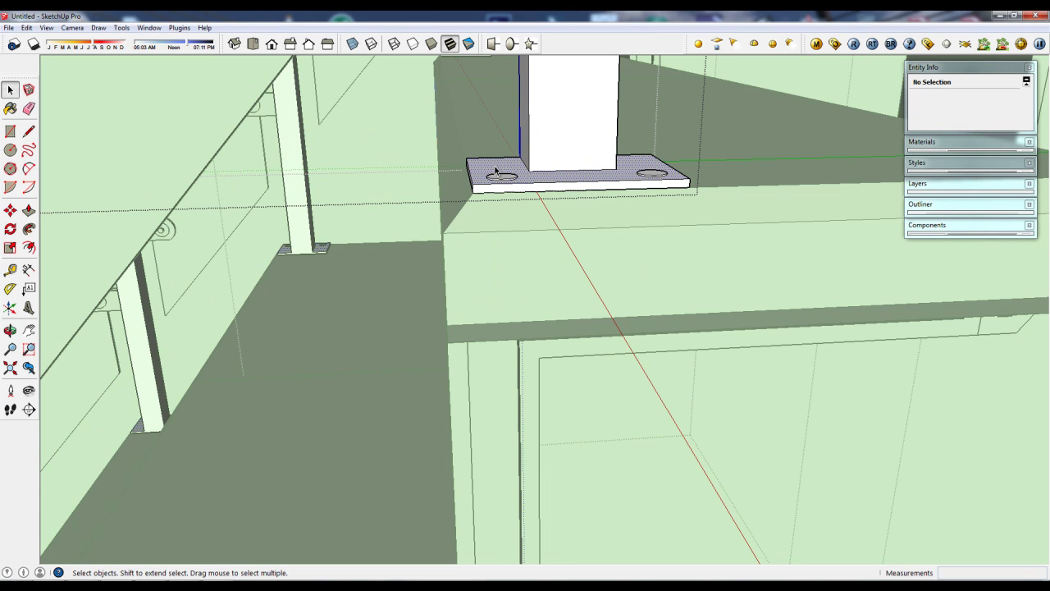
{"action": "mouse_move", "coordinate": [448, 124]}
{"action": "left_mouse_down"}
{"action": "mouse_move", "coordinate": [730, 229]}
{"action": "mouse_move", "coordinate": [715, 223]}
{"action": "left_mouse_up"}
{"action": "mouse_move", "coordinate": [715, 223]}
{"action": "middle_mouse_down"}
{"action": "mouse_move", "coordinate": [598, 215]}
{"action": "mouse_move", "coordinate": [678, 230]}
{"action": "mouse_move", "coordinate": [549, 197]}
{"action": "middle_mouse_up"}
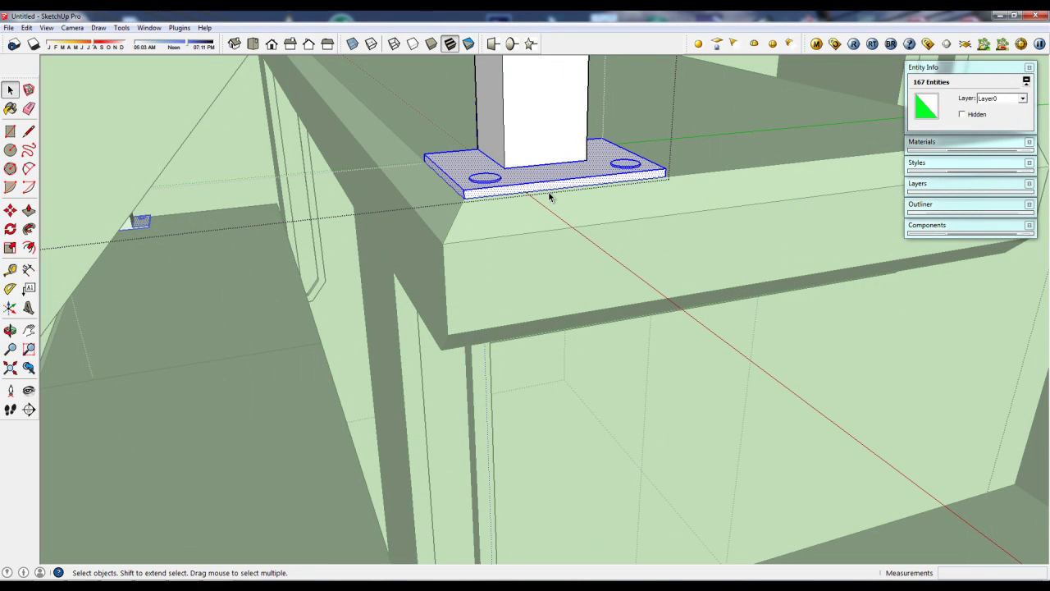
{"action": "left_click", "coordinate": [27, 27]}
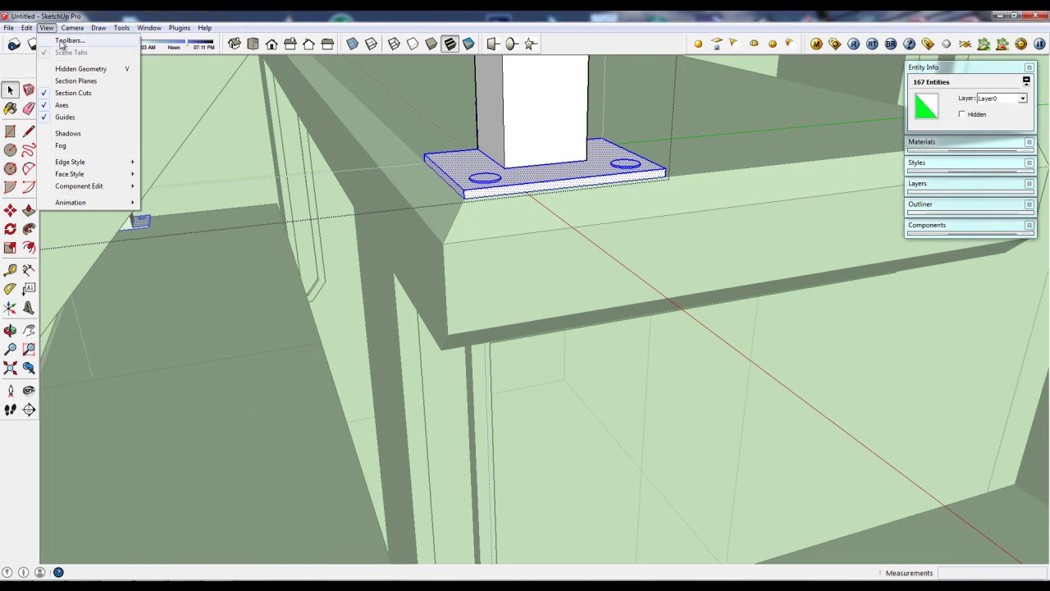
{"action": "left_click", "coordinate": [43, 81]}
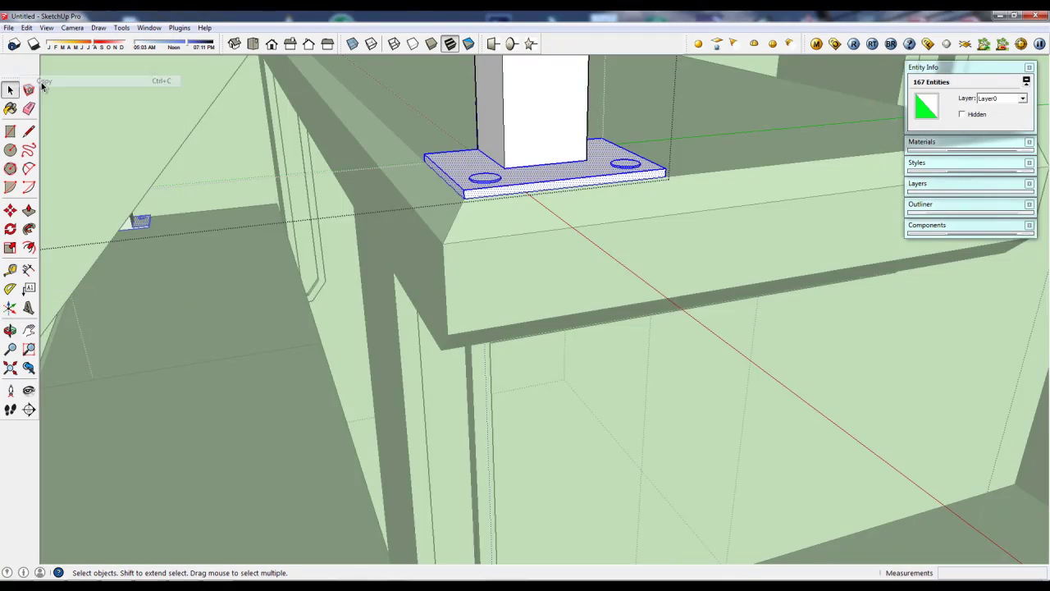
{"action": "middle_click_drag", "start_coordinate": [140, 223], "coordinate": [521, 150]}
{"action": "scroll", "coordinate": [521, 150], "scroll_direction": "down", "scroll_amount": 2}
{"action": "scroll", "coordinate": [521, 150], "scroll_direction": "down", "scroll_amount": 2}
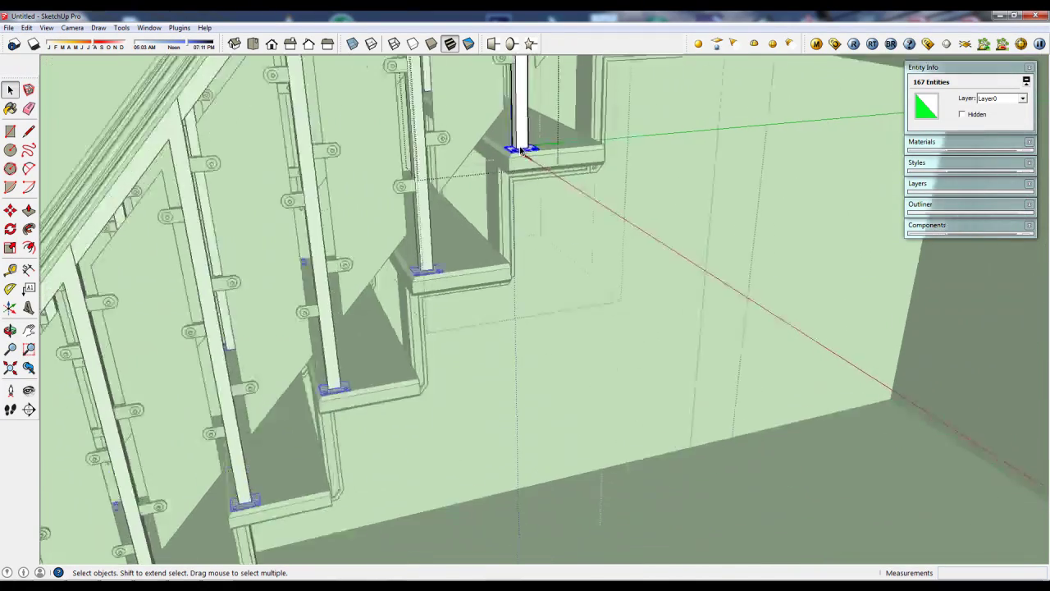
{"action": "scroll", "coordinate": [520, 151], "scroll_direction": "down", "scroll_amount": 2}
{"action": "scroll", "coordinate": [521, 150], "scroll_direction": "down", "scroll_amount": 1}
{"action": "scroll", "coordinate": [520, 150], "scroll_direction": "down", "scroll_amount": 2}
{"action": "scroll", "coordinate": [521, 150], "scroll_direction": "down", "scroll_amount": 2}
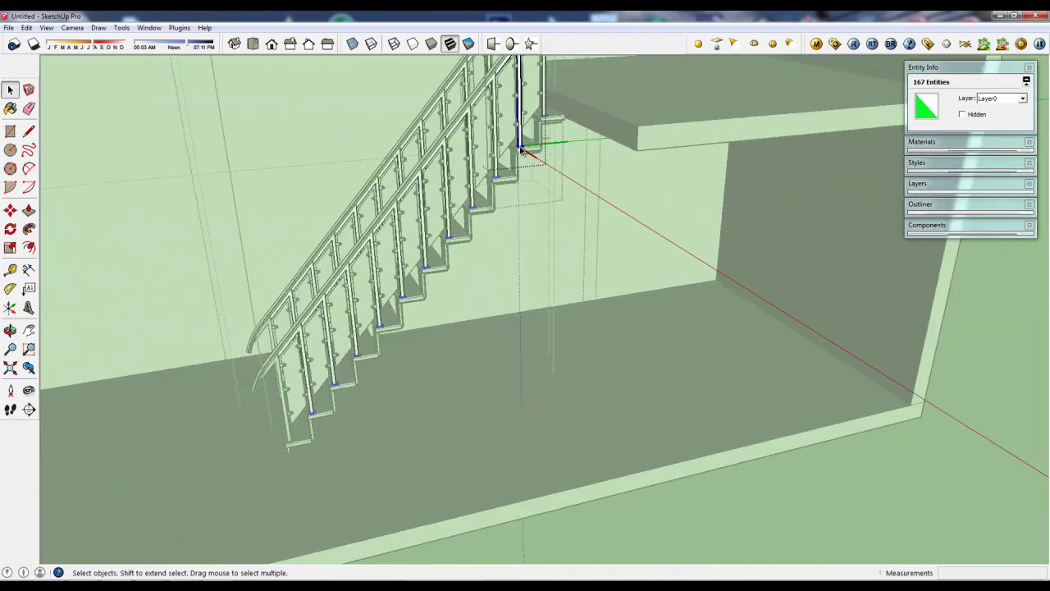
{"action": "scroll", "coordinate": [521, 150], "scroll_direction": "down", "scroll_amount": 1}
Exit the post's group and open the full staircase group for editing
{"action": "left_click", "coordinate": [746, 473]}
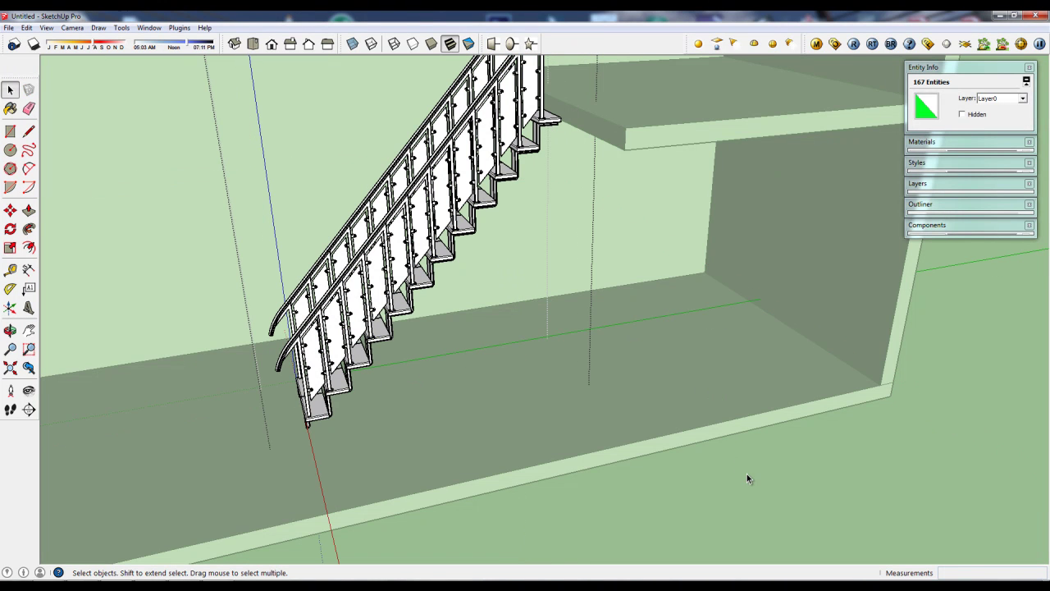
{"action": "left_click", "coordinate": [755, 534]}
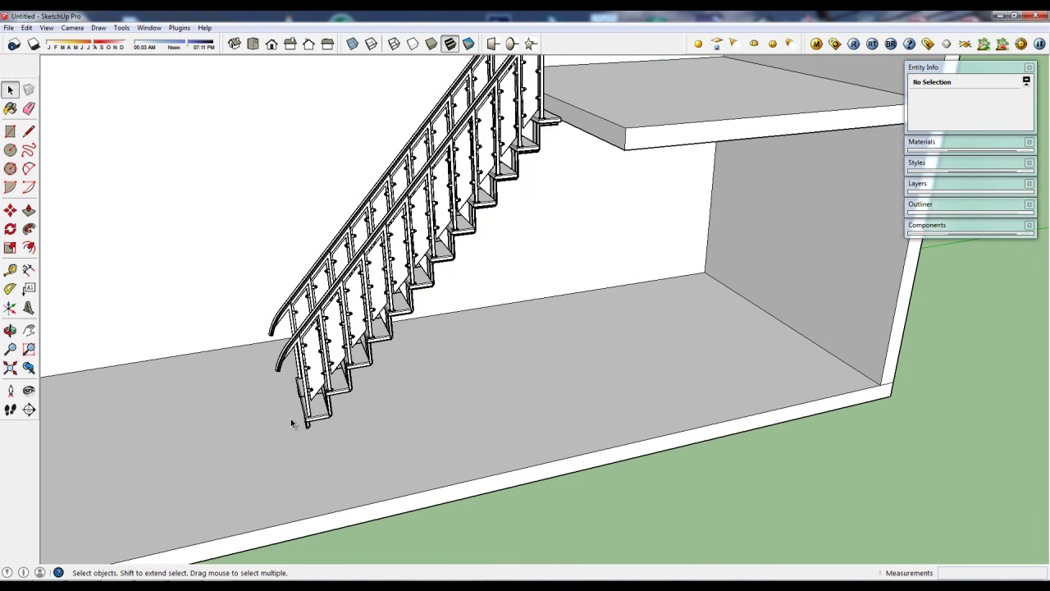
{"action": "scroll", "coordinate": [291, 419], "scroll_direction": "up", "scroll_amount": 2}
{"action": "scroll", "coordinate": [303, 416], "scroll_direction": "up", "scroll_amount": 2}
{"action": "double_click", "coordinate": [333, 413]}
{"action": "left_click", "coordinate": [333, 413]}
Open MitadEscalera and its EstructuraMetal component, then zoom to the bottom-step post
{"action": "scroll", "coordinate": [310, 408], "scroll_direction": "up", "scroll_amount": 2}
{"action": "double_click", "coordinate": [307, 404]}
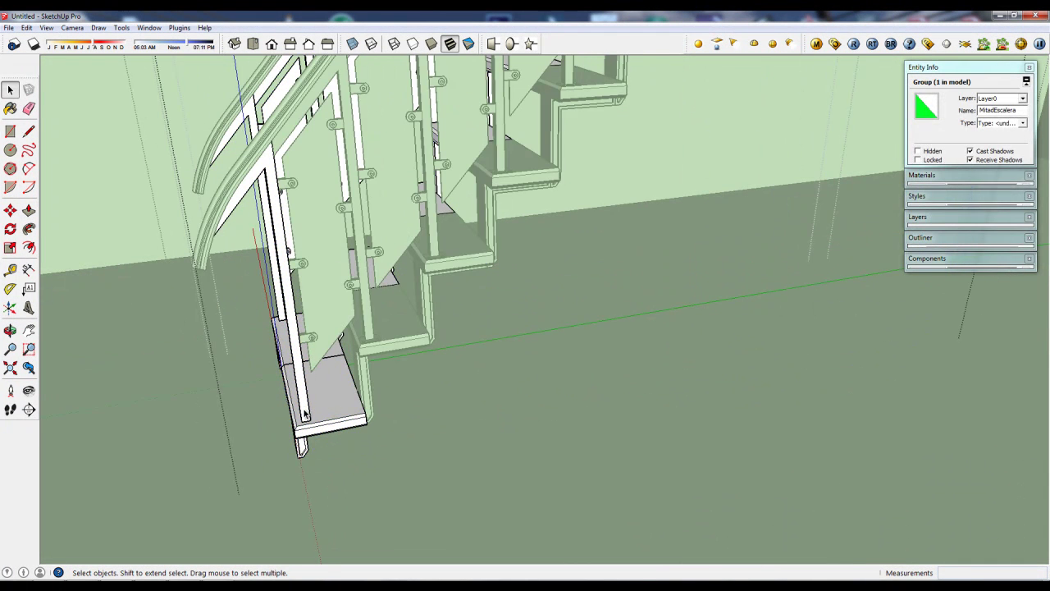
{"action": "left_click", "coordinate": [305, 410]}
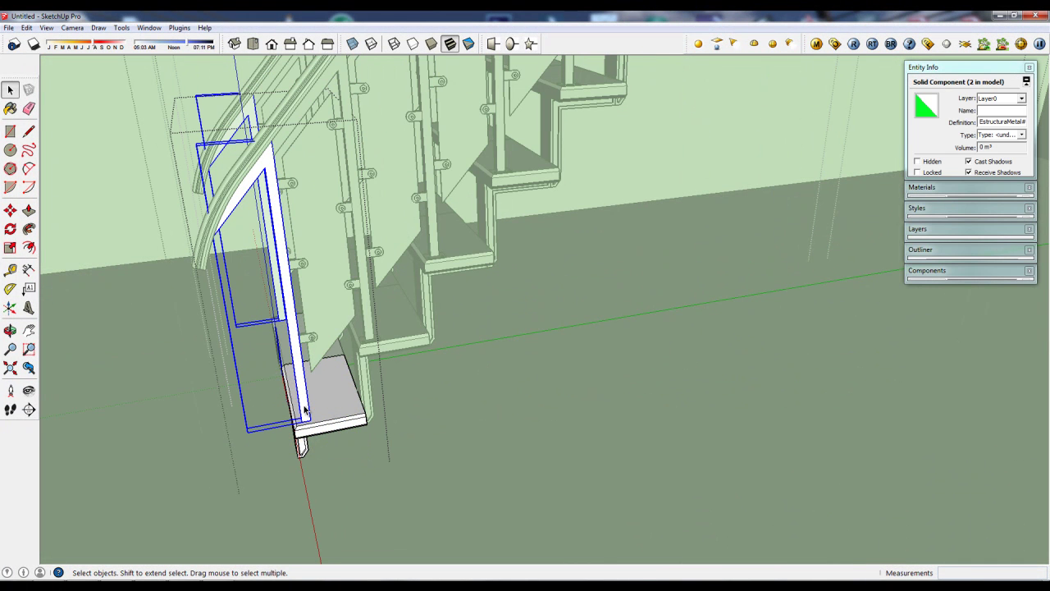
{"action": "double_click", "coordinate": [305, 410]}
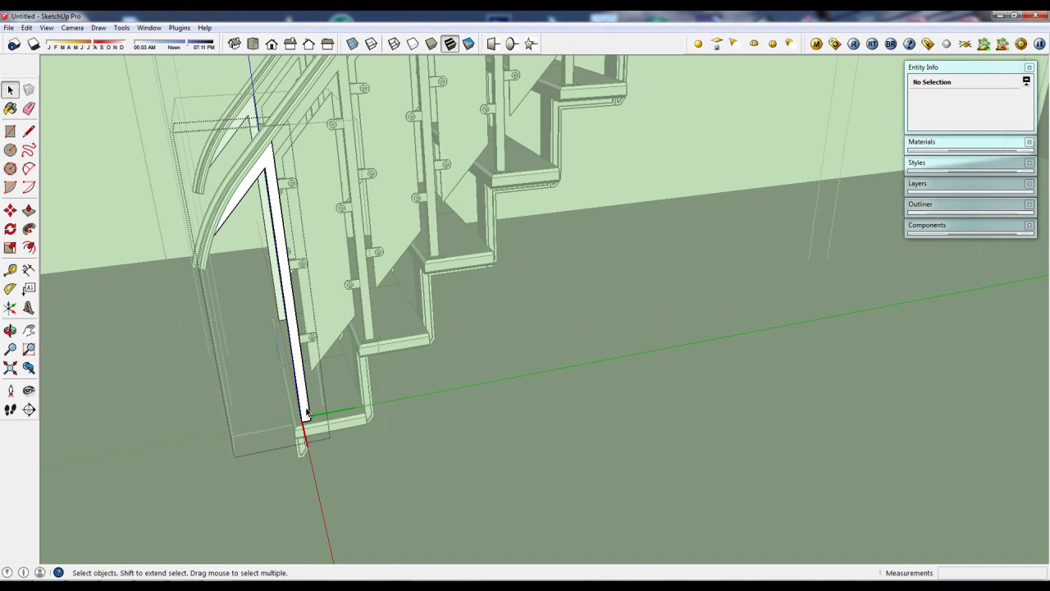
{"action": "mouse_move", "coordinate": [308, 412]}
{"action": "middle_mouse_down"}
{"action": "mouse_move", "coordinate": [481, 324]}
{"action": "mouse_move", "coordinate": [563, 335]}
{"action": "mouse_move", "coordinate": [550, 339]}
{"action": "middle_mouse_up"}
{"action": "scroll", "coordinate": [480, 318], "scroll_direction": "up", "scroll_amount": 2}
{"action": "scroll", "coordinate": [482, 322], "scroll_direction": "up", "scroll_amount": 2}
{"action": "scroll", "coordinate": [484, 328], "scroll_direction": "up", "scroll_amount": 3}
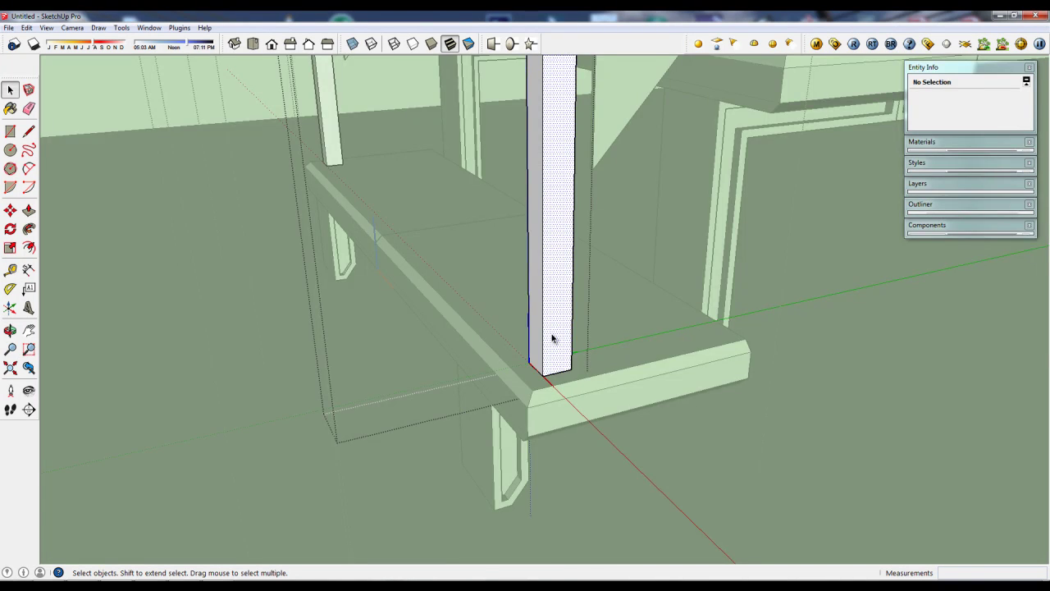
Paste the copied base plate with its two bolt heads beside the lowest post
{"action": "left_click", "coordinate": [552, 338]}
{"action": "scroll", "coordinate": [552, 339], "scroll_direction": "down", "scroll_amount": 1}
{"action": "scroll", "coordinate": [551, 340], "scroll_direction": "down", "scroll_amount": 1}
{"action": "scroll", "coordinate": [541, 340], "scroll_direction": "down", "scroll_amount": 1}
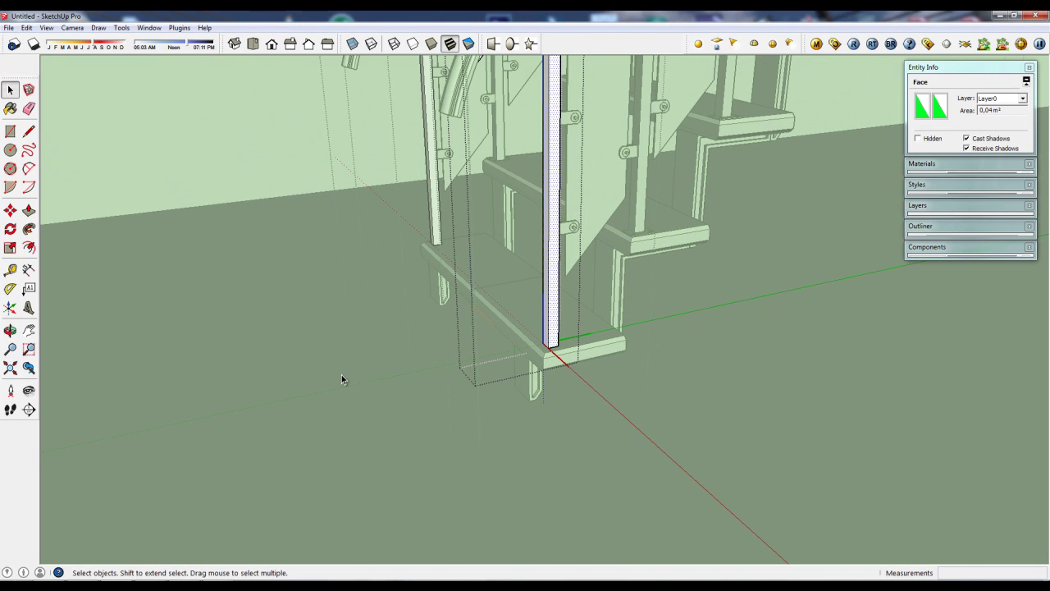
{"action": "key", "text": "ctrl+v"}
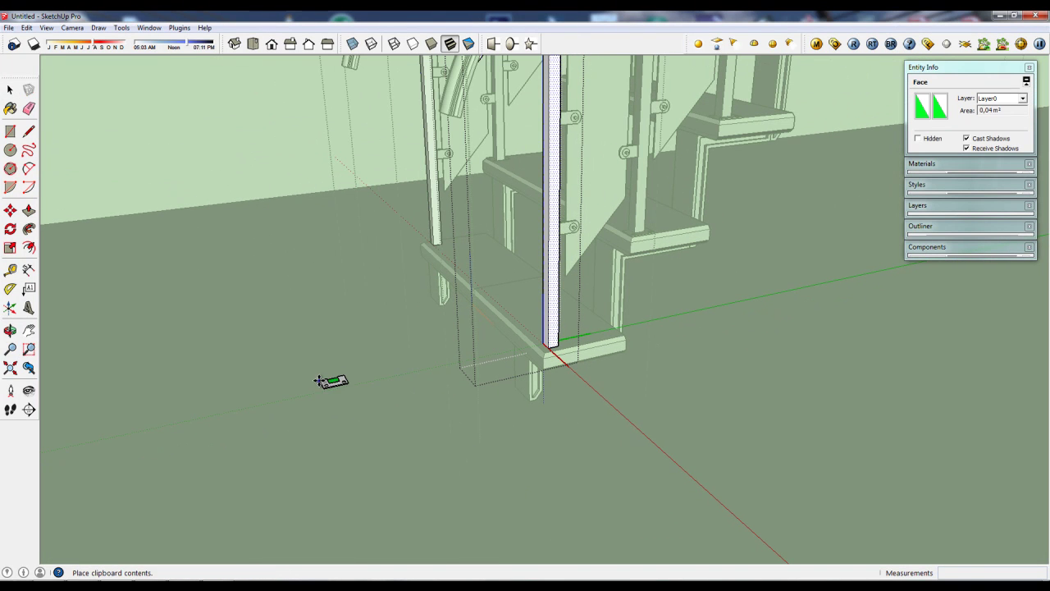
{"action": "scroll", "coordinate": [377, 388], "scroll_direction": "up", "scroll_amount": 2}
{"action": "scroll", "coordinate": [382, 385], "scroll_direction": "up", "scroll_amount": 2}
{"action": "scroll", "coordinate": [382, 385], "scroll_direction": "up", "scroll_amount": 2}
{"action": "left_click", "coordinate": [375, 382]}
{"action": "mouse_move", "coordinate": [375, 381]}
{"action": "middle_mouse_down"}
{"action": "mouse_move", "coordinate": [540, 386]}
{"action": "mouse_move", "coordinate": [652, 358]}
{"action": "mouse_move", "coordinate": [306, 375]}
{"action": "mouse_move", "coordinate": [366, 276]}
{"action": "mouse_move", "coordinate": [407, 375]}
{"action": "mouse_move", "coordinate": [363, 368]}
{"action": "mouse_move", "coordinate": [820, 326]}
{"action": "mouse_move", "coordinate": [750, 312]}
{"action": "mouse_move", "coordinate": [485, 300]}
{"action": "middle_mouse_up"}
{"action": "scroll", "coordinate": [363, 361], "scroll_direction": "up", "scroll_amount": 2}
{"action": "scroll", "coordinate": [363, 375], "scroll_direction": "up", "scroll_amount": 2}
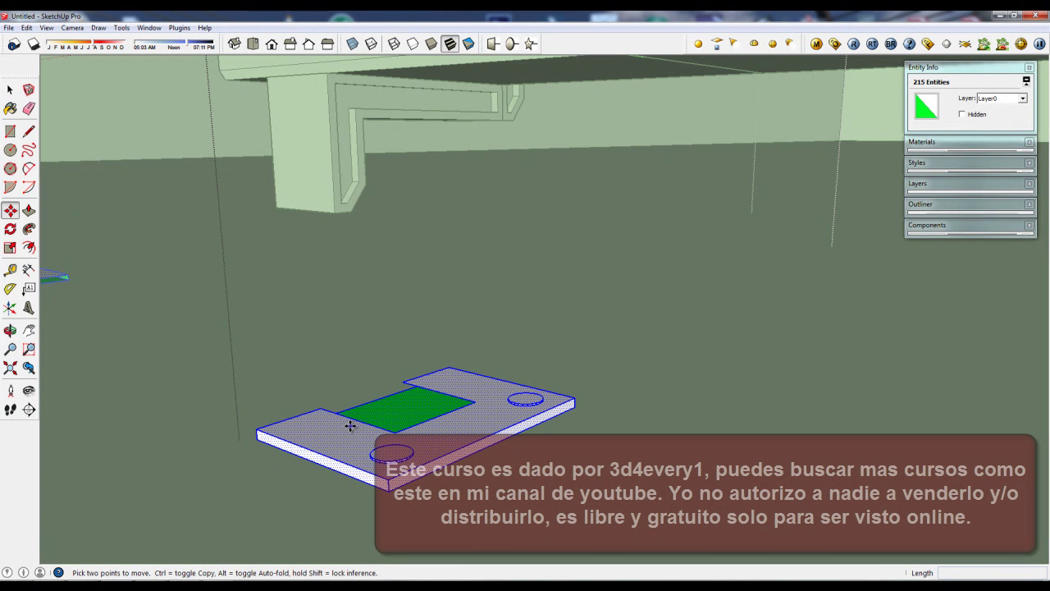
Erase the inner rectangle to notch the bracket plate around the post
{"action": "key", "text": "e"}
{"action": "mouse_move", "coordinate": [340, 403]}
{"action": "middle_mouse_down"}
{"action": "mouse_move", "coordinate": [351, 425]}
{"action": "mouse_move", "coordinate": [332, 443]}
{"action": "middle_mouse_up"}
{"action": "key", "text": "space"}
Copy the notched plate and set it under the post's base on the bottom step
{"action": "triple_click", "coordinate": [320, 457]}
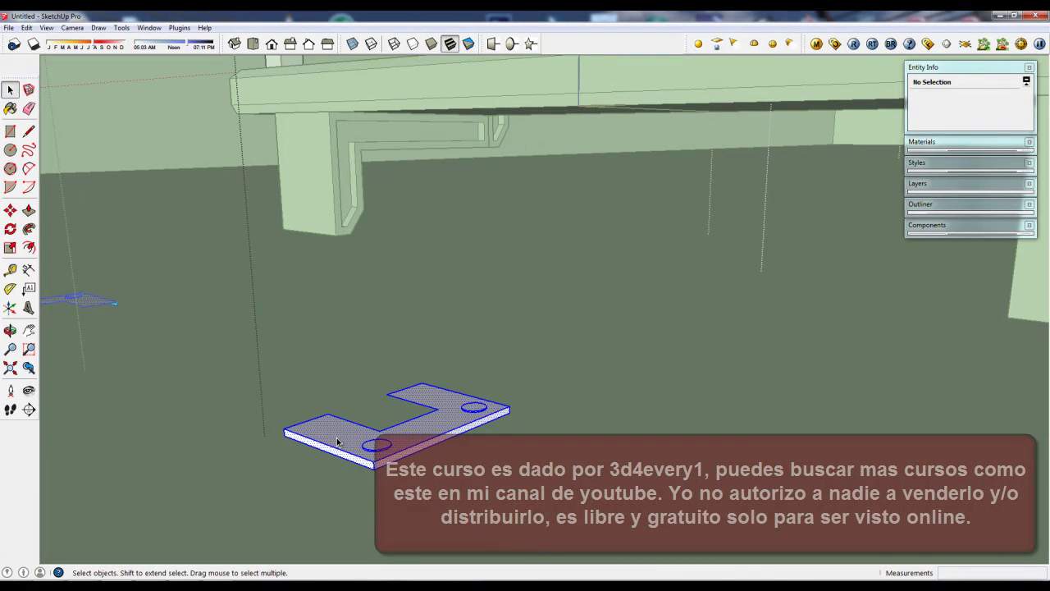
{"action": "key", "text": "m"}
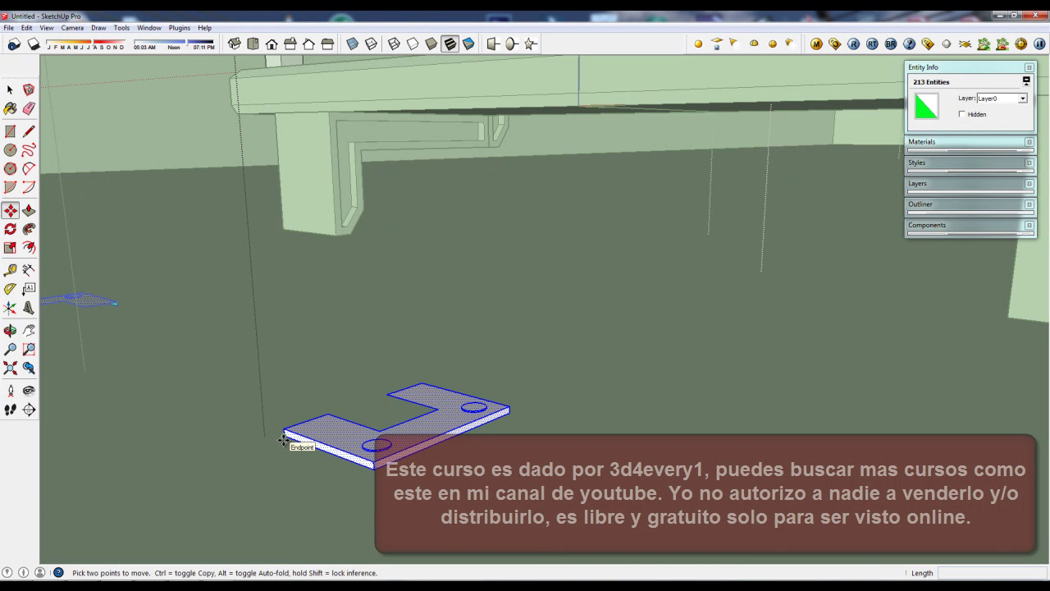
{"action": "left_click", "coordinate": [282, 441]}
{"action": "key", "text": "ctrl"}
{"action": "mouse_move", "coordinate": [282, 441]}
{"action": "middle_mouse_down"}
{"action": "mouse_move", "coordinate": [621, 373]}
{"action": "mouse_move", "coordinate": [511, 427]}
{"action": "middle_mouse_up"}
{"action": "mouse_move", "coordinate": [597, 386]}
{"action": "middle_mouse_down"}
{"action": "mouse_move", "coordinate": [629, 356]}
{"action": "mouse_move", "coordinate": [629, 320]}
{"action": "middle_mouse_up"}
{"action": "scroll", "coordinate": [644, 319], "scroll_direction": "up", "scroll_amount": 2}
{"action": "scroll", "coordinate": [648, 322], "scroll_direction": "up", "scroll_amount": 2}
{"action": "scroll", "coordinate": [648, 323], "scroll_direction": "up", "scroll_amount": 2}
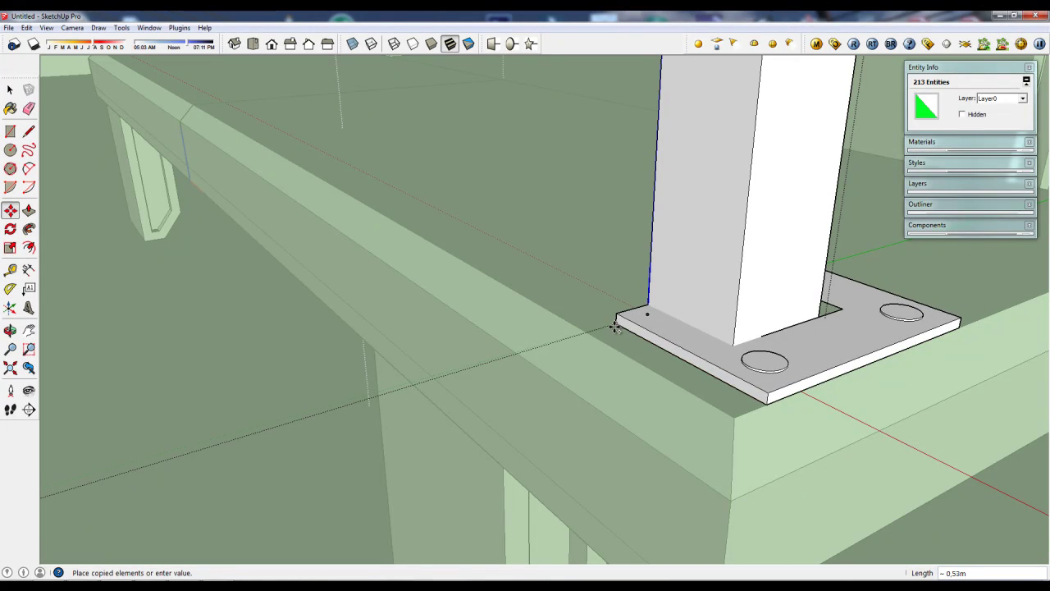
{"action": "left_click", "coordinate": [587, 333]}
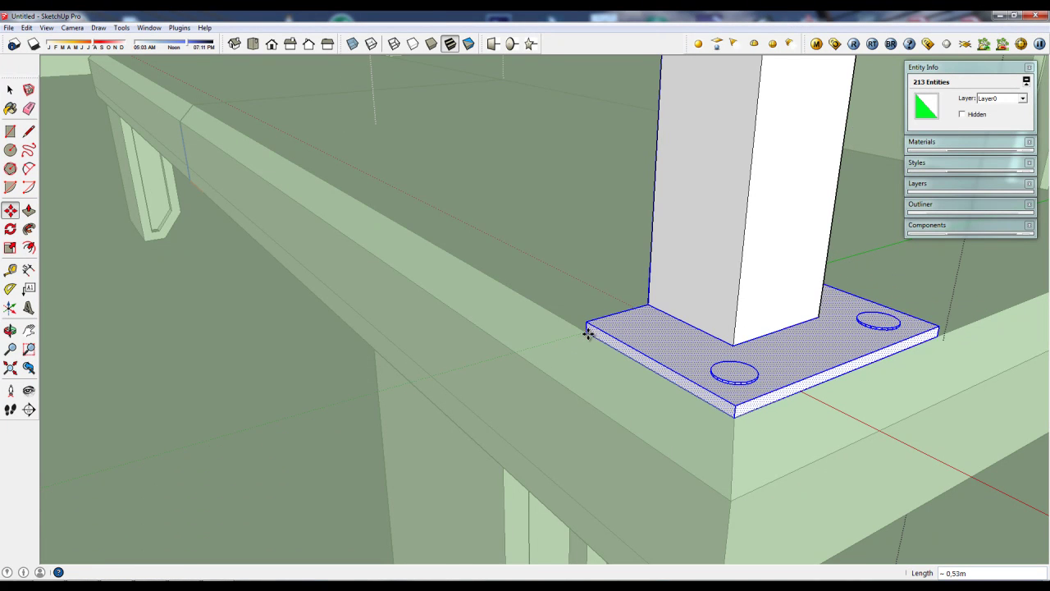
{"action": "scroll", "coordinate": [587, 324], "scroll_direction": "down", "scroll_amount": 2}
{"action": "scroll", "coordinate": [588, 316], "scroll_direction": "down", "scroll_amount": 2}
{"action": "scroll", "coordinate": [591, 315], "scroll_direction": "down", "scroll_amount": 2}
{"action": "mouse_move", "coordinate": [489, 366]}
{"action": "middle_mouse_down"}
{"action": "mouse_move", "coordinate": [797, 424]}
{"action": "mouse_move", "coordinate": [999, 389]}
{"action": "mouse_move", "coordinate": [489, 411]}
{"action": "middle_mouse_up"}
Select both bracket plates on the floor, clear the selection and view the whole staircase
{"action": "key", "text": "a"}
{"action": "left_click", "coordinate": [269, 421]}
{"action": "key", "text": "r"}
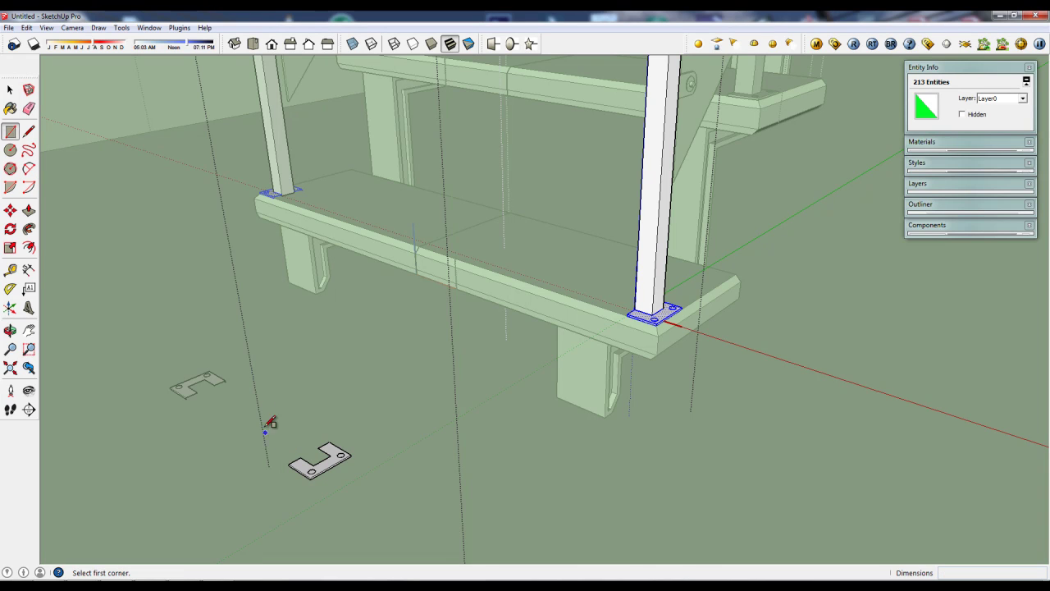
{"action": "key", "text": "space"}
{"action": "left_click_drag", "start_coordinate": [266, 418], "coordinate": [382, 512]}
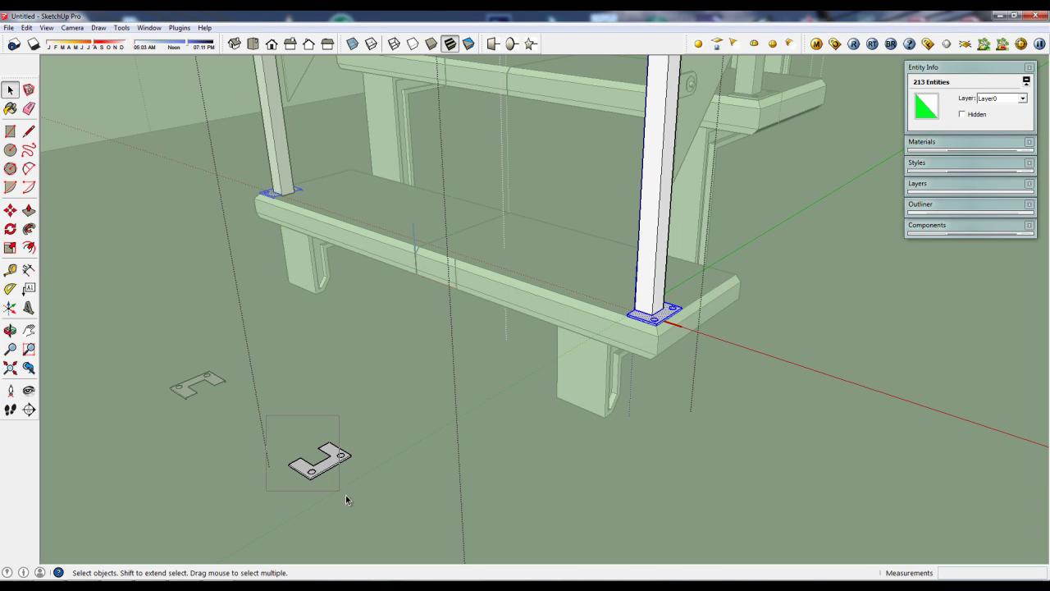
{"action": "left_click", "coordinate": [386, 509]}
{"action": "scroll", "coordinate": [405, 430], "scroll_direction": "down", "scroll_amount": 3}
{"action": "scroll", "coordinate": [405, 430], "scroll_direction": "down", "scroll_amount": 3}
{"action": "scroll", "coordinate": [426, 439], "scroll_direction": "down", "scroll_amount": 3}
{"action": "mouse_move", "coordinate": [456, 452]}
{"action": "middle_mouse_down"}
{"action": "mouse_move", "coordinate": [473, 394]}
{"action": "mouse_move", "coordinate": [860, 427]}
{"action": "middle_mouse_up"}
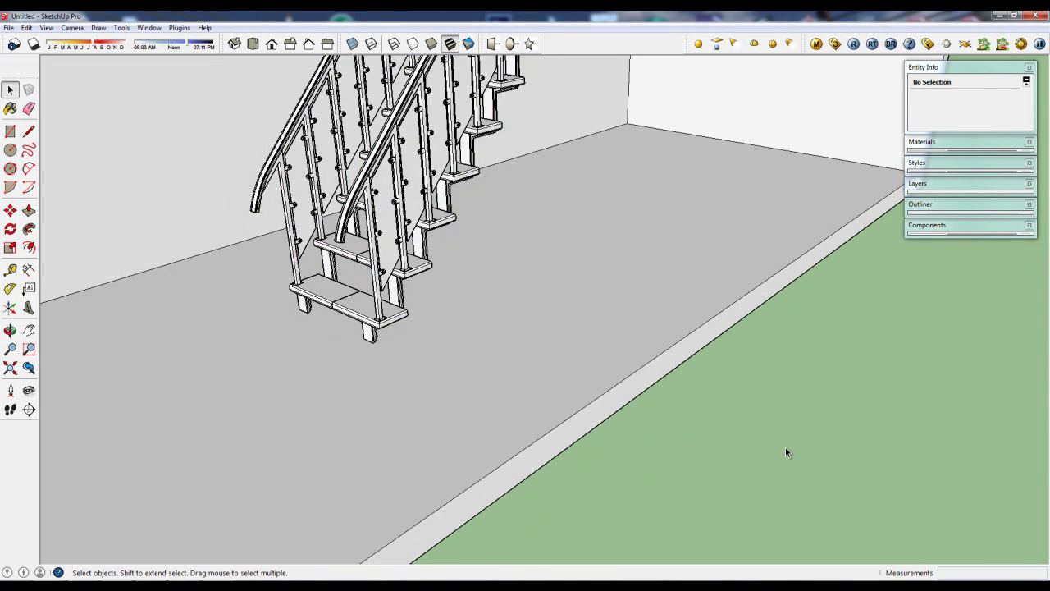
{"action": "middle_click_drag", "start_coordinate": [781, 461], "coordinate": [432, 355]}
{"action": "scroll", "coordinate": [571, 406], "scroll_direction": "up", "scroll_amount": 3}
{"action": "middle_click_drag", "start_coordinate": [570, 405], "coordinate": [503, 443]}
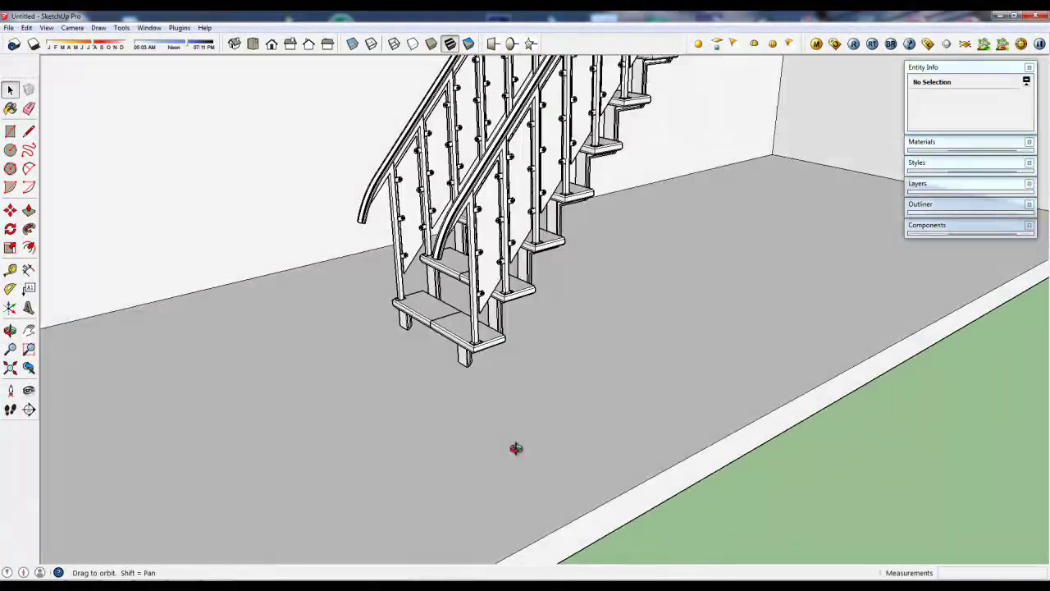
{"action": "scroll", "coordinate": [482, 365], "scroll_direction": "up", "scroll_amount": 2}
{"action": "middle_click_drag", "start_coordinate": [470, 335], "coordinate": [470, 336]}
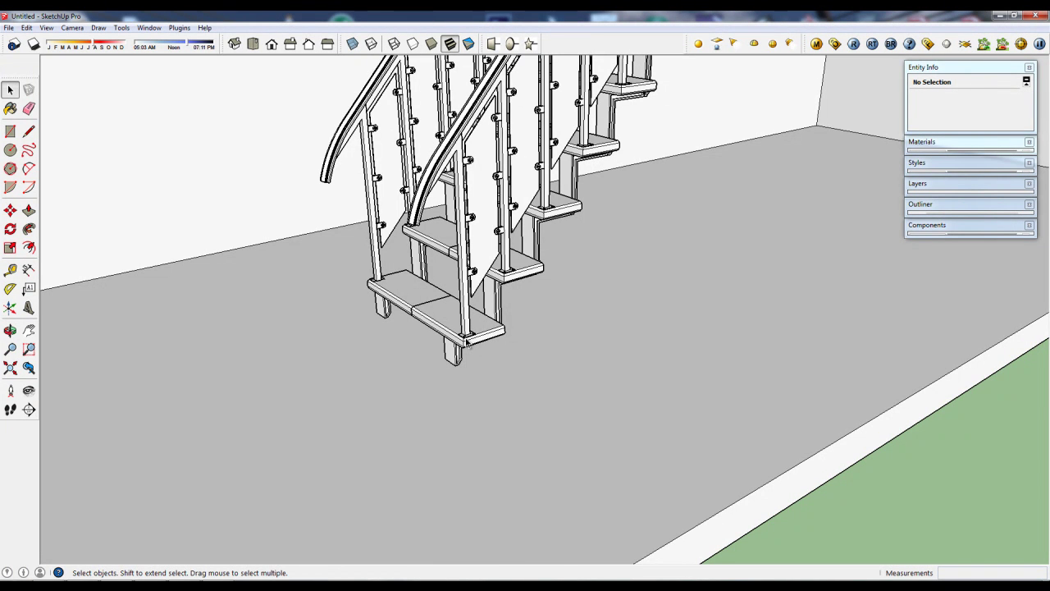
{"action": "scroll", "coordinate": [476, 335], "scroll_direction": "up", "scroll_amount": 3}
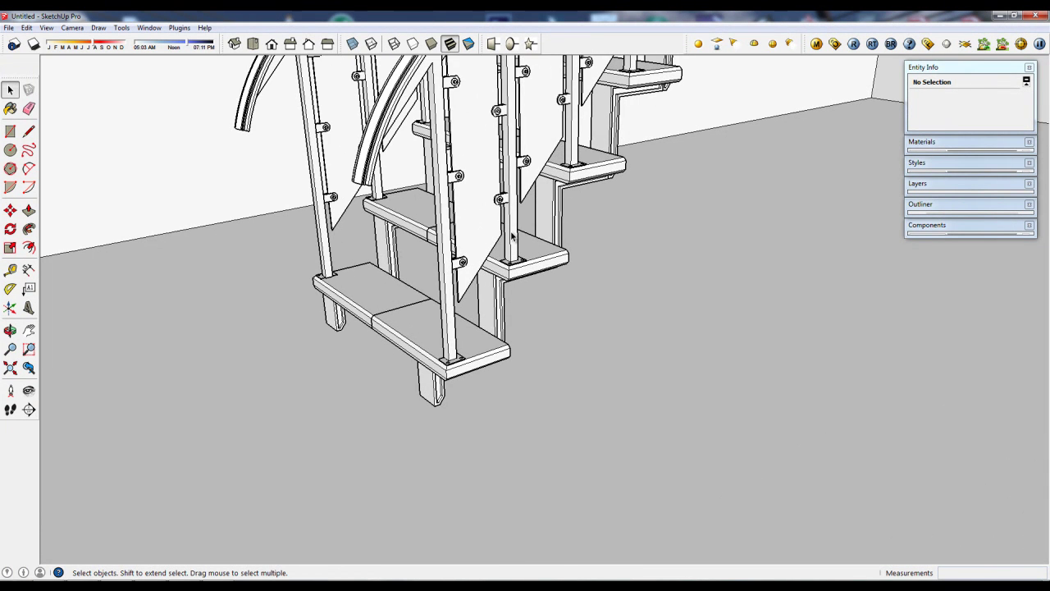
{"action": "left_click", "coordinate": [512, 235]}
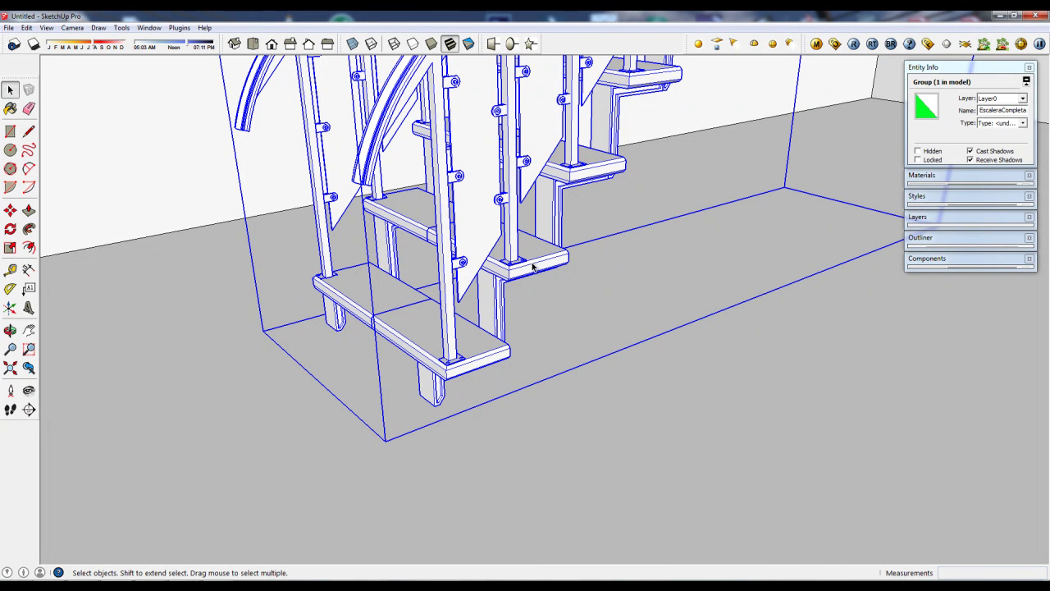
{"action": "scroll", "coordinate": [531, 265], "scroll_direction": "down", "scroll_amount": 2}
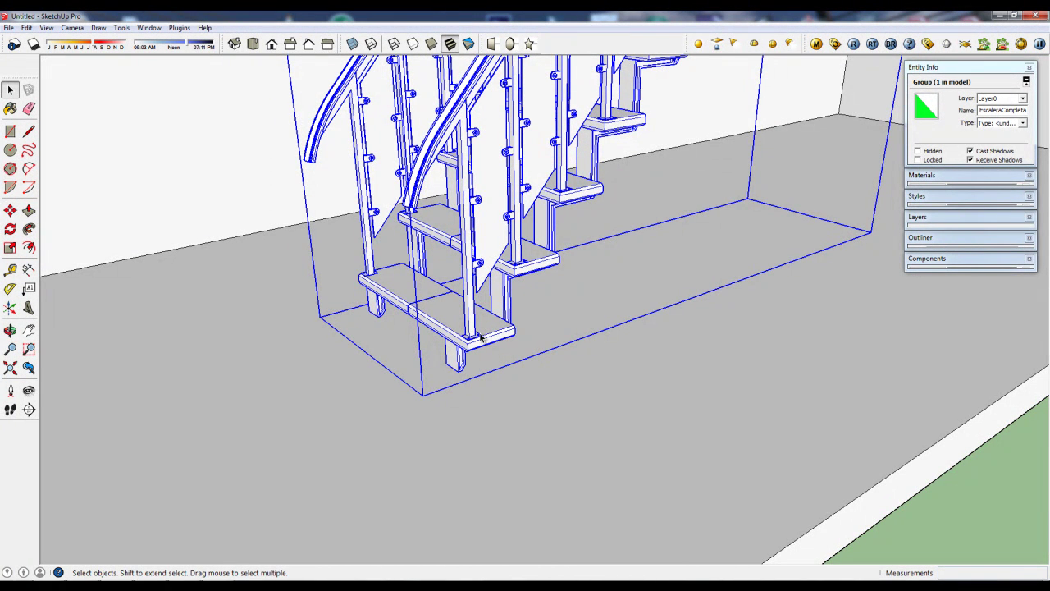
{"action": "scroll", "coordinate": [480, 337], "scroll_direction": "down", "scroll_amount": 2}
{"action": "scroll", "coordinate": [481, 336], "scroll_direction": "down", "scroll_amount": 2}
{"action": "scroll", "coordinate": [481, 337], "scroll_direction": "down", "scroll_amount": 2}
{"action": "left_click", "coordinate": [681, 414]}
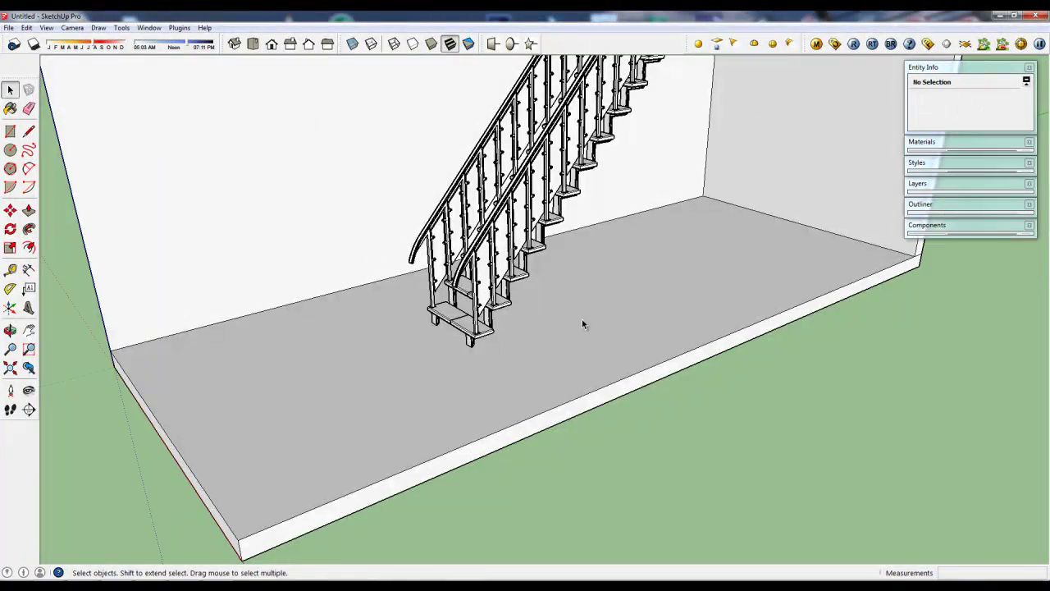
{"action": "mouse_move", "coordinate": [541, 300]}
{"action": "middle_mouse_down"}
{"action": "mouse_move", "coordinate": [544, 288]}
{"action": "mouse_move", "coordinate": [497, 419]}
{"action": "middle_mouse_up"}
{"action": "mouse_move", "coordinate": [525, 352]}
{"action": "middle_mouse_down"}
{"action": "mouse_move", "coordinate": [402, 303]}
{"action": "mouse_move", "coordinate": [446, 304]}
{"action": "mouse_move", "coordinate": [456, 307]}
{"action": "mouse_move", "coordinate": [340, 303]}
{"action": "mouse_move", "coordinate": [453, 305]}
{"action": "middle_mouse_up"}
{"action": "scroll", "coordinate": [455, 308], "scroll_direction": "up", "scroll_amount": 1}
{"action": "scroll", "coordinate": [459, 310], "scroll_direction": "up", "scroll_amount": 2}
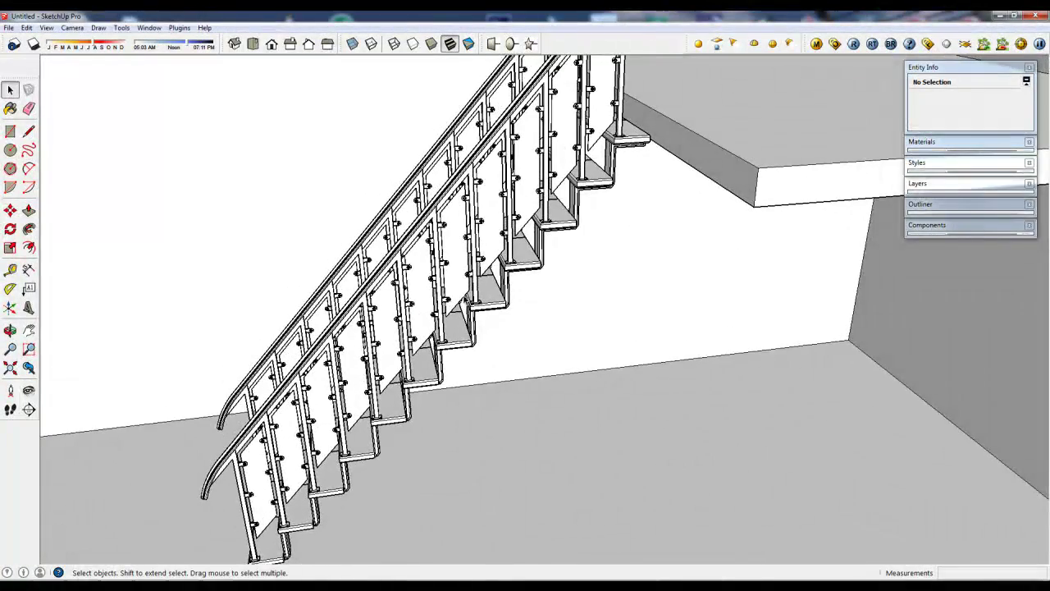
{"action": "mouse_move", "coordinate": [547, 252]}
{"action": "middle_mouse_down"}
{"action": "mouse_move", "coordinate": [594, 242]}
{"action": "mouse_move", "coordinate": [592, 267]}
{"action": "mouse_move", "coordinate": [779, 191]}
{"action": "middle_mouse_up"}
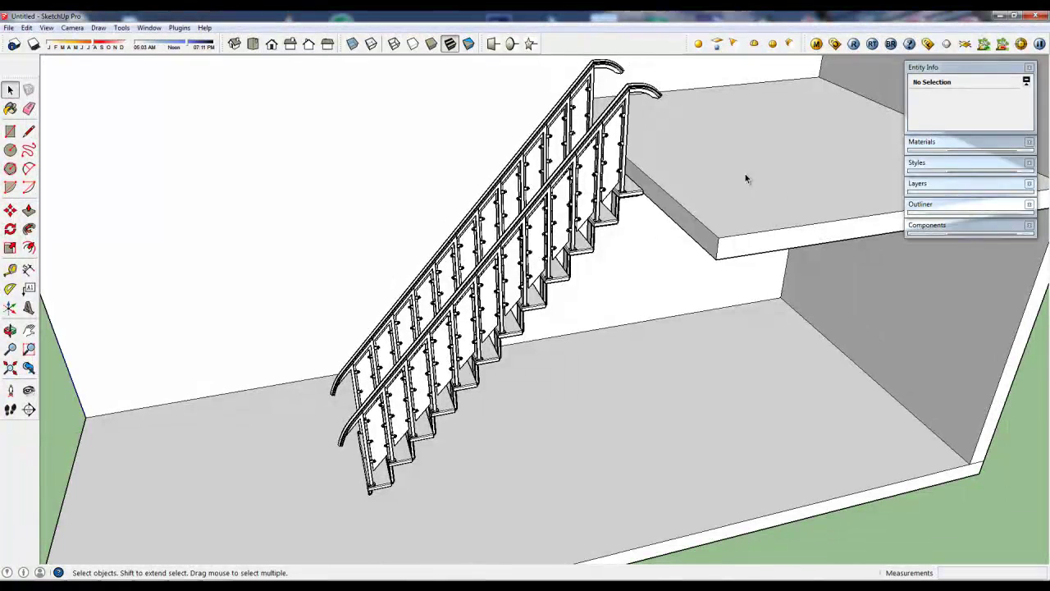
Place a MitadEscalon component from the In Model list onto the upper landing floor
{"action": "left_click", "coordinate": [955, 229]}
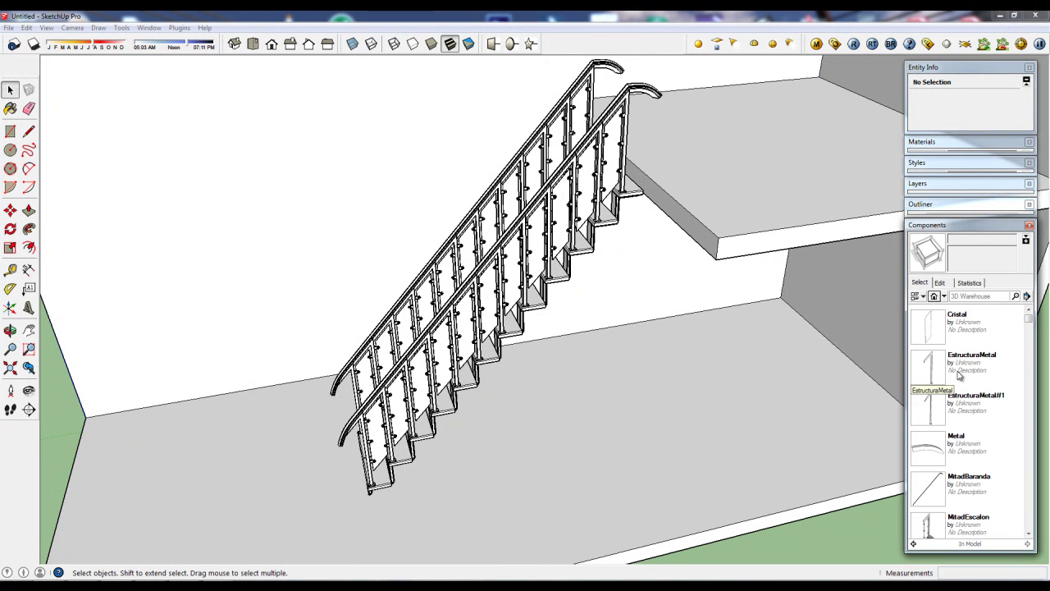
{"action": "mouse_move", "coordinate": [1028, 330]}
{"action": "left_mouse_down"}
{"action": "mouse_move", "coordinate": [1045, 380]}
{"action": "mouse_move", "coordinate": [1026, 397]}
{"action": "left_mouse_up"}
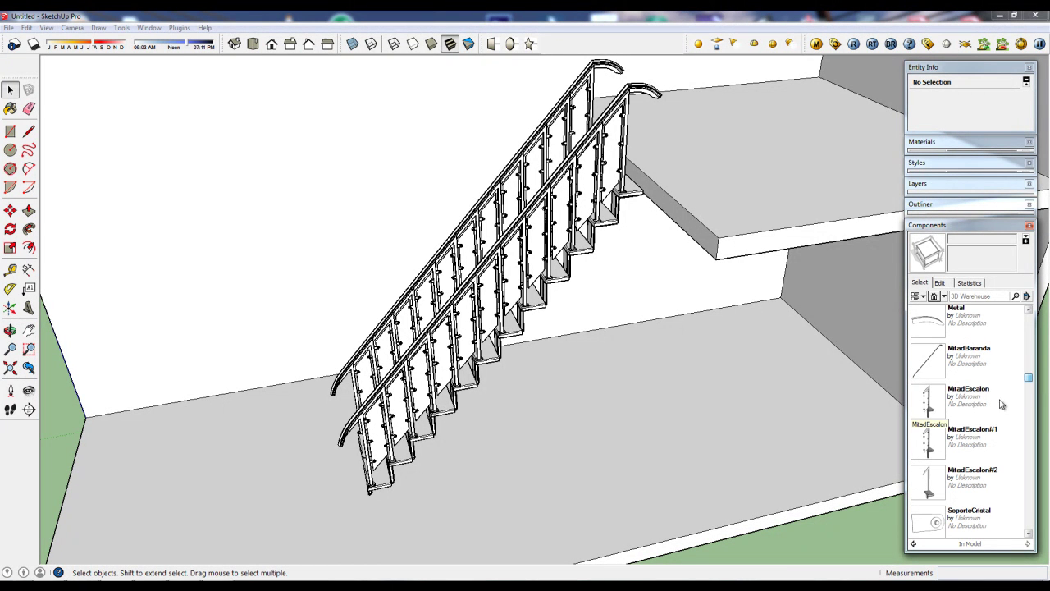
{"action": "left_click", "coordinate": [960, 399]}
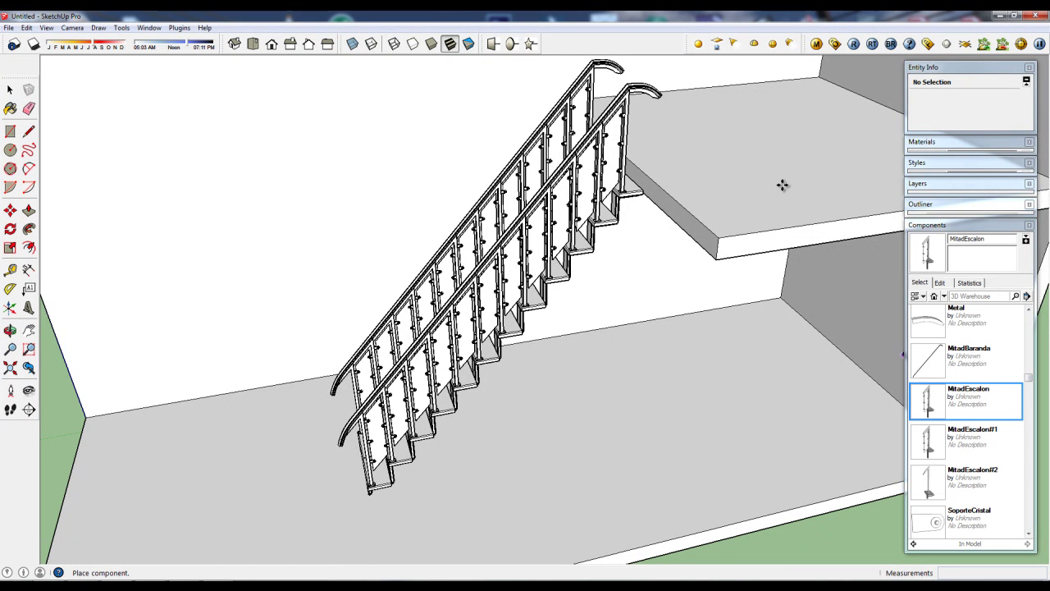
{"action": "left_click", "coordinate": [756, 184]}
{"action": "mouse_move", "coordinate": [745, 200]}
{"action": "middle_mouse_down"}
{"action": "mouse_move", "coordinate": [771, 322]}
{"action": "mouse_move", "coordinate": [306, 333]}
{"action": "middle_mouse_up"}
{"action": "scroll", "coordinate": [648, 312], "scroll_direction": "up", "scroll_amount": 2}
{"action": "scroll", "coordinate": [653, 305], "scroll_direction": "up", "scroll_amount": 2}
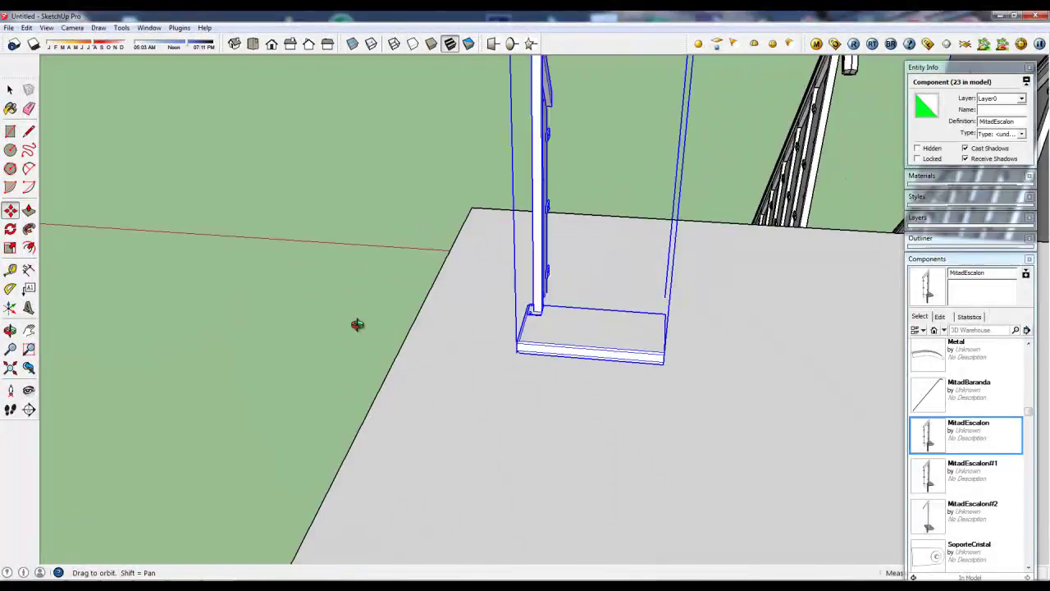
{"action": "scroll", "coordinate": [503, 329], "scroll_direction": "up", "scroll_amount": 2}
{"action": "mouse_move", "coordinate": [602, 356]}
{"action": "middle_mouse_down"}
{"action": "mouse_move", "coordinate": [534, 344]}
{"action": "mouse_move", "coordinate": [389, 347]}
{"action": "mouse_move", "coordinate": [457, 351]}
{"action": "mouse_move", "coordinate": [479, 366]}
{"action": "middle_mouse_up"}
{"action": "scroll", "coordinate": [539, 328], "scroll_direction": "up", "scroll_amount": 2}
{"action": "key", "text": "m"}
{"action": "key", "text": "space"}
Inside the half-step component, draw a line along the top face's edge to split off a narrow strip
{"action": "double_click", "coordinate": [475, 373]}
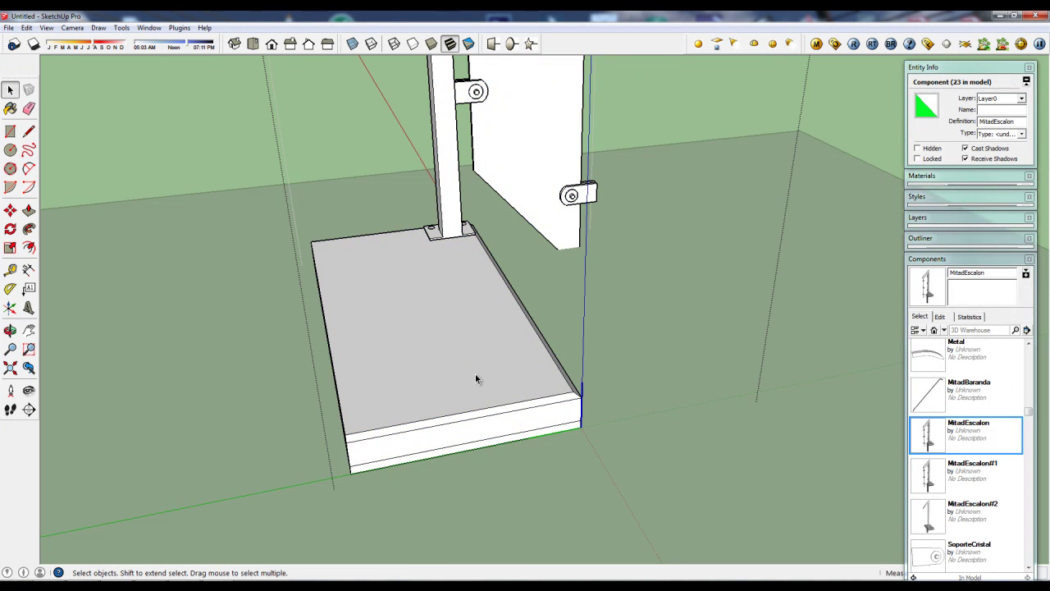
{"action": "left_click", "coordinate": [493, 384]}
{"action": "scroll", "coordinate": [507, 369], "scroll_direction": "up", "scroll_amount": 1}
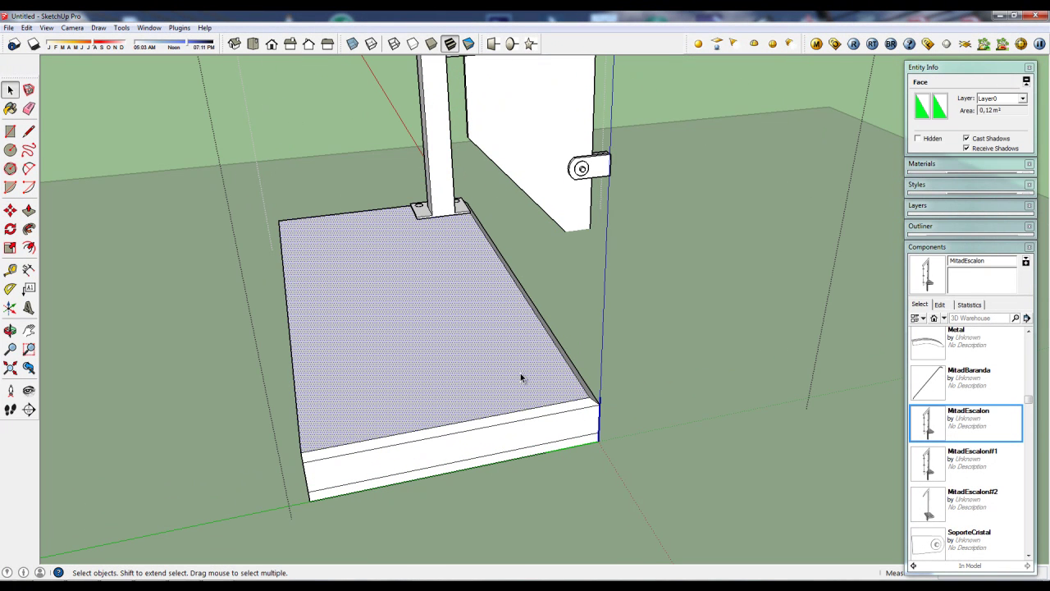
{"action": "key", "text": "l"}
{"action": "scroll", "coordinate": [566, 386], "scroll_direction": "up", "scroll_amount": 1}
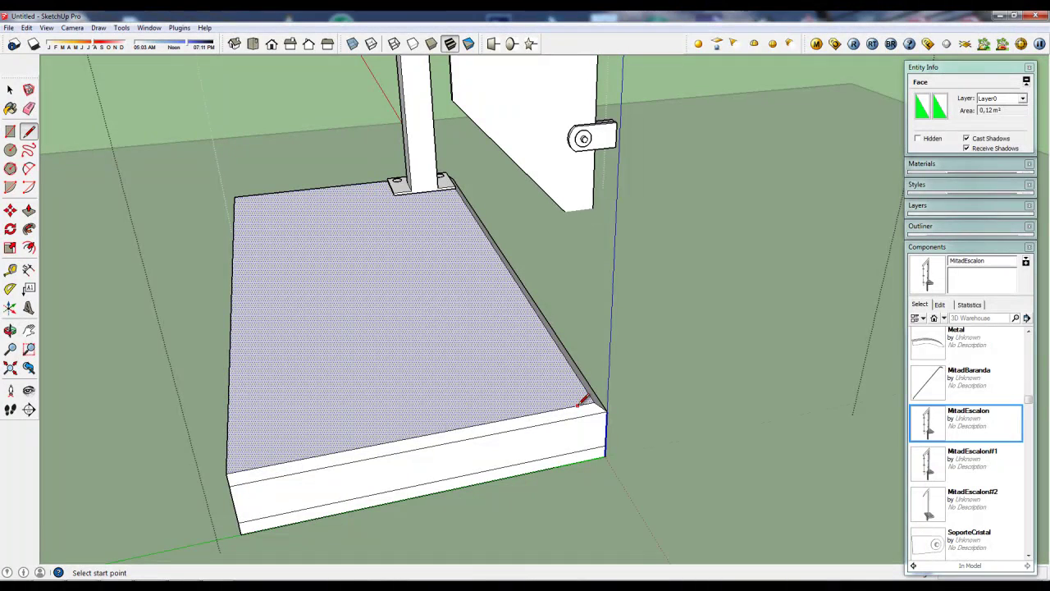
{"action": "left_click", "coordinate": [577, 405]}
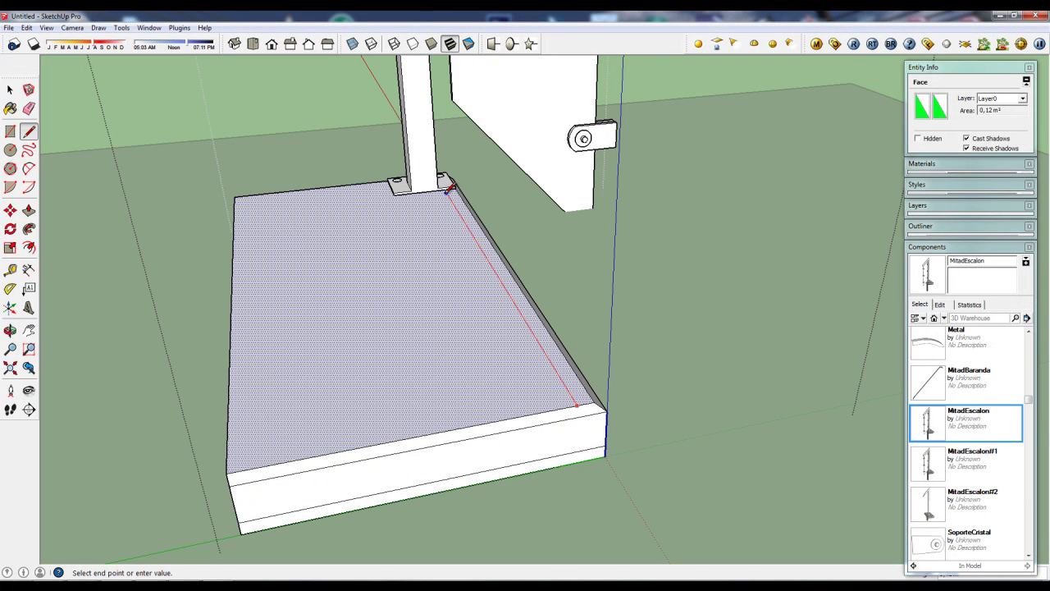
{"action": "left_click", "coordinate": [445, 188]}
{"action": "scroll", "coordinate": [445, 187], "scroll_direction": "up", "scroll_amount": 1}
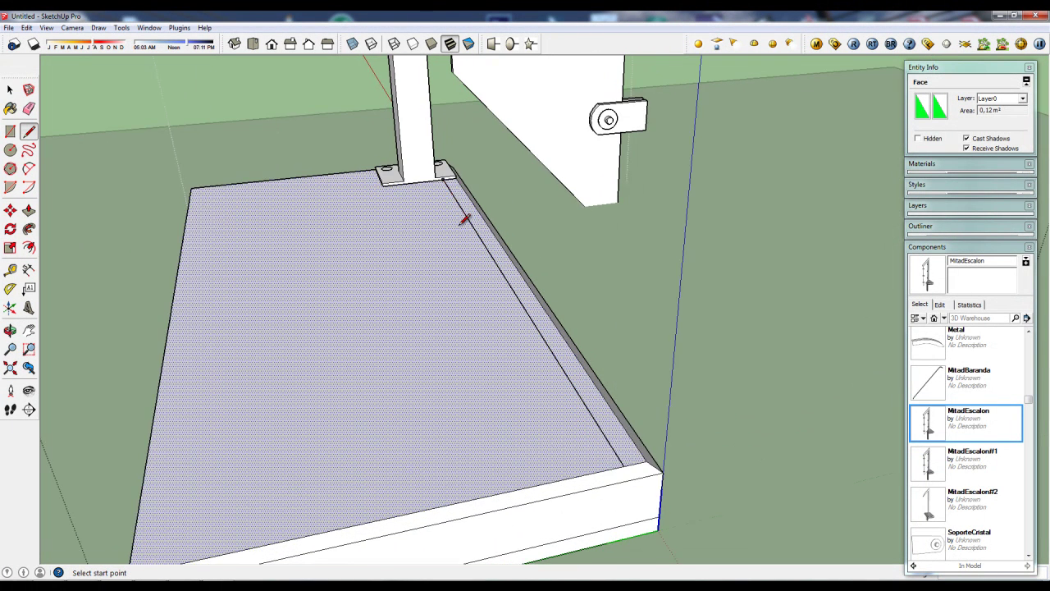
{"action": "scroll", "coordinate": [444, 179], "scroll_direction": "up", "scroll_amount": 1}
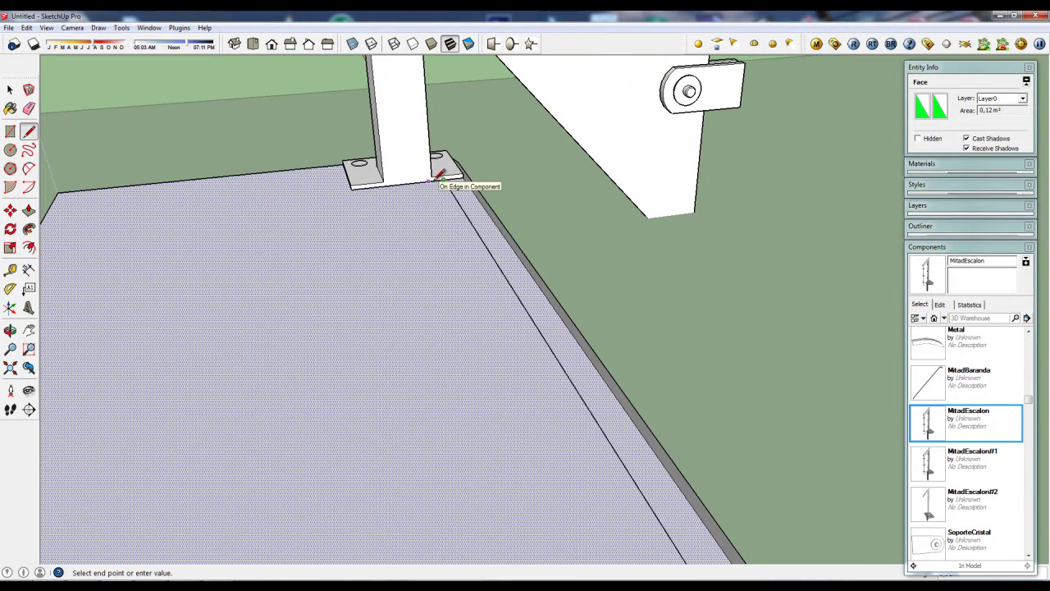
{"action": "scroll", "coordinate": [438, 198], "scroll_direction": "down", "scroll_amount": 2}
{"action": "scroll", "coordinate": [446, 206], "scroll_direction": "down", "scroll_amount": 1}
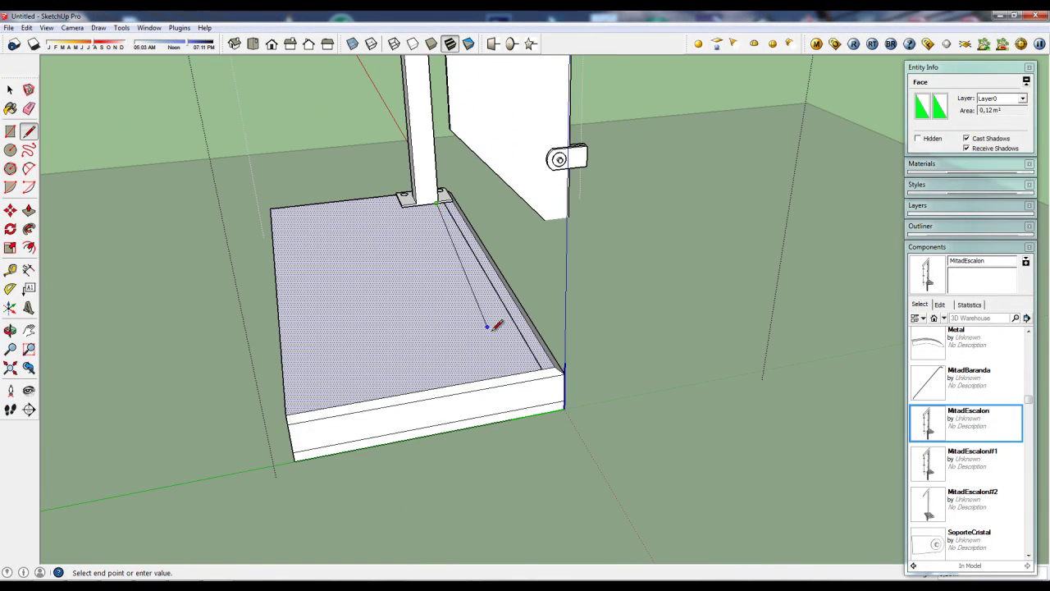
{"action": "middle_click_drag", "start_coordinate": [534, 361], "coordinate": [521, 340]}
{"action": "scroll", "coordinate": [525, 333], "scroll_direction": "up", "scroll_amount": 2}
{"action": "scroll", "coordinate": [529, 324], "scroll_direction": "up", "scroll_amount": 2}
Push the narrow strip down into a shallow groove with a typed depth
{"action": "key", "text": "f"}
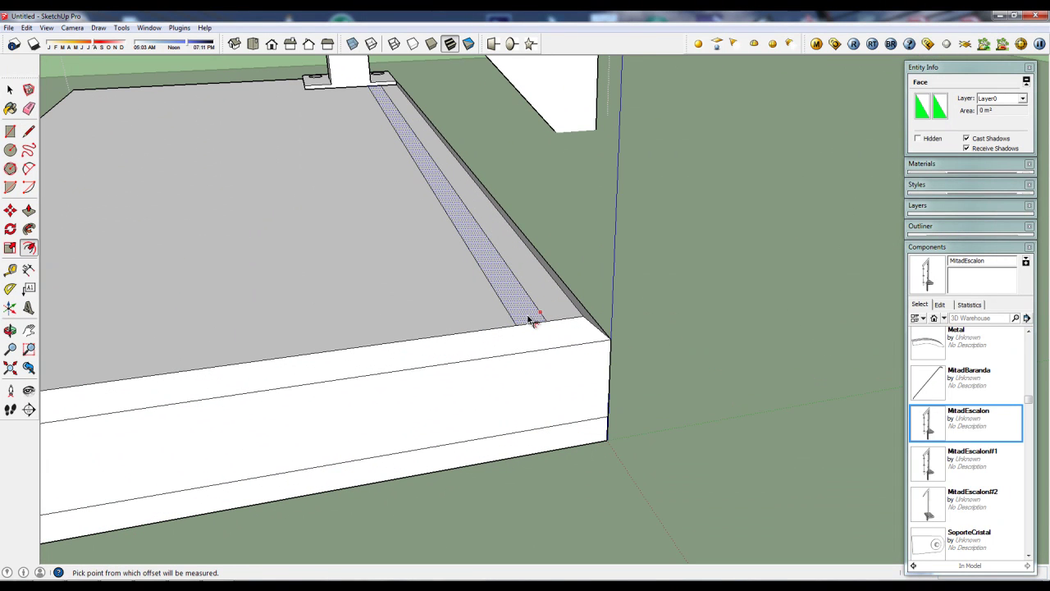
{"action": "key", "text": "space"}
{"action": "key", "text": "p"}
{"action": "left_click_drag", "start_coordinate": [525, 318], "coordinate": [532, 341]}
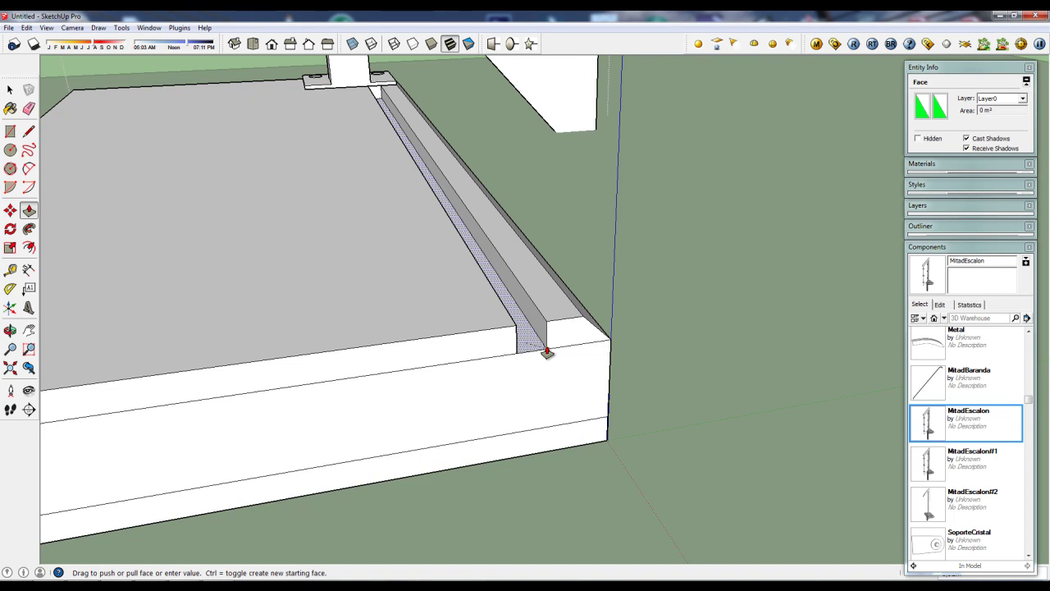
{"action": "scroll", "coordinate": [548, 351], "scroll_direction": "up", "scroll_amount": 2}
{"action": "left_click", "coordinate": [546, 351]}
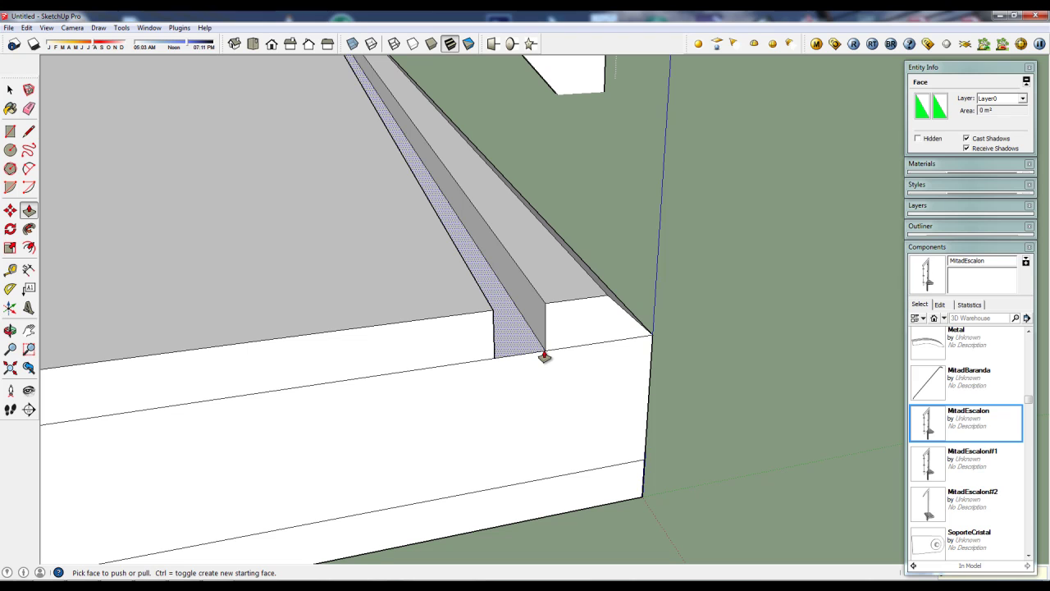
{"action": "left_click", "coordinate": [544, 356]}
{"action": "type", "text": "0.002"}
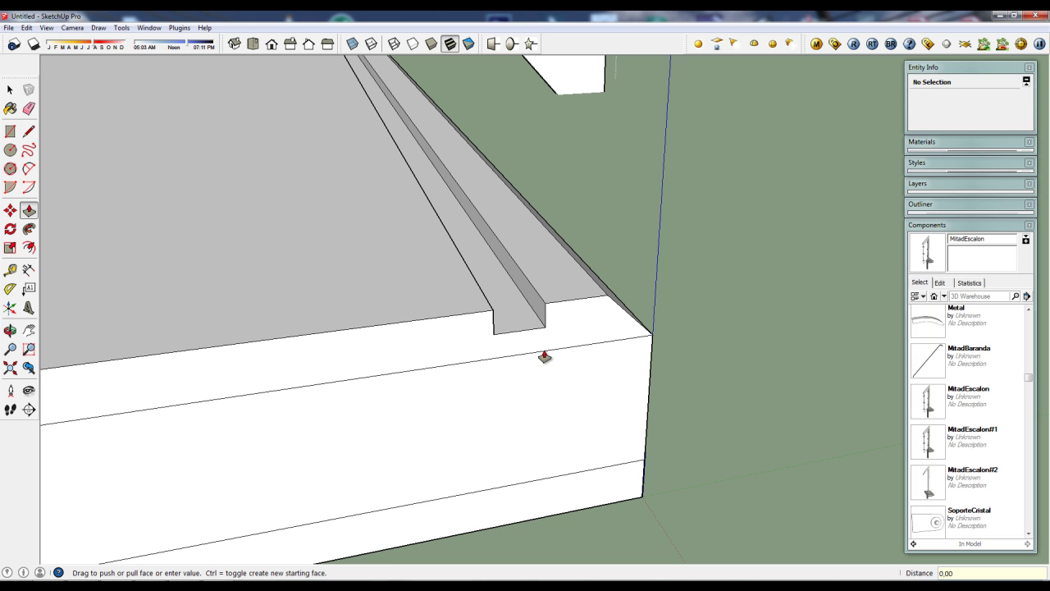
{"action": "key", "text": "Return"}
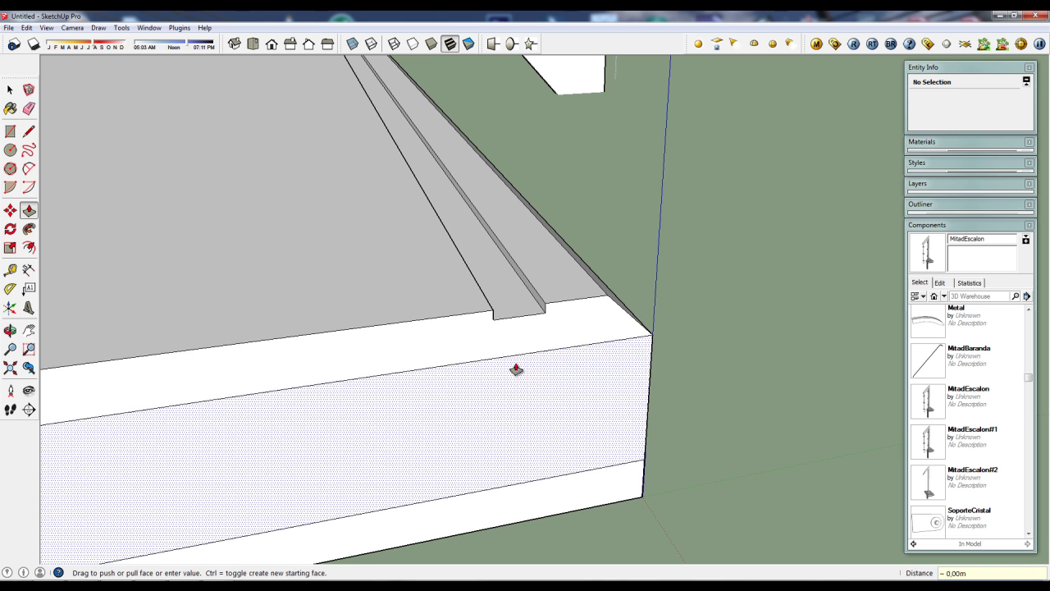
{"action": "scroll", "coordinate": [520, 372], "scroll_direction": "down", "scroll_amount": 2}
{"action": "scroll", "coordinate": [530, 328], "scroll_direction": "down", "scroll_amount": 2}
{"action": "scroll", "coordinate": [530, 331], "scroll_direction": "down", "scroll_amount": 1}
{"action": "key", "text": "space"}
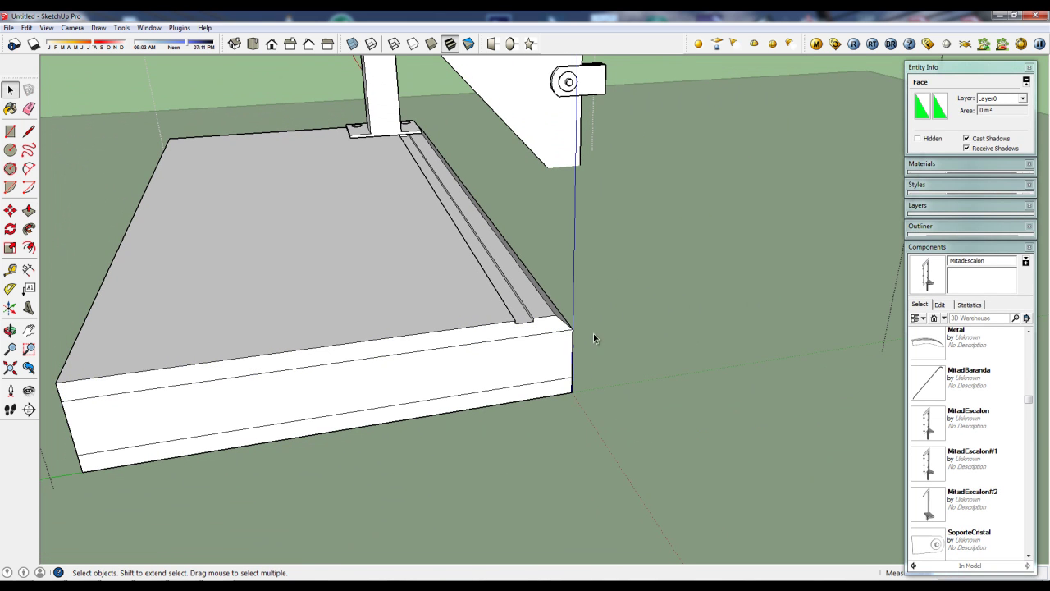
{"action": "left_click", "coordinate": [664, 313]}
{"action": "scroll", "coordinate": [573, 288], "scroll_direction": "down", "scroll_amount": 1}
{"action": "mouse_move", "coordinate": [489, 321]}
{"action": "middle_mouse_down"}
{"action": "mouse_move", "coordinate": [558, 306]}
{"action": "mouse_move", "coordinate": [544, 312]}
{"action": "mouse_move", "coordinate": [613, 313]}
{"action": "mouse_move", "coordinate": [326, 188]}
{"action": "middle_mouse_up"}
{"action": "scroll", "coordinate": [326, 188], "scroll_direction": "up", "scroll_amount": 2}
{"action": "mouse_move", "coordinate": [253, 262]}
{"action": "middle_mouse_down"}
{"action": "mouse_move", "coordinate": [579, 298]}
{"action": "mouse_move", "coordinate": [312, 326]}
{"action": "mouse_move", "coordinate": [651, 293]}
{"action": "mouse_move", "coordinate": [699, 323]}
{"action": "middle_mouse_up"}
{"action": "scroll", "coordinate": [369, 337], "scroll_direction": "up", "scroll_amount": 2}
{"action": "scroll", "coordinate": [370, 335], "scroll_direction": "down", "scroll_amount": 2}
{"action": "mouse_move", "coordinate": [370, 335]}
{"action": "middle_mouse_down"}
{"action": "mouse_move", "coordinate": [485, 301]}
{"action": "mouse_move", "coordinate": [534, 347]}
{"action": "mouse_move", "coordinate": [612, 380]}
{"action": "middle_mouse_up"}
{"action": "scroll", "coordinate": [346, 371], "scroll_direction": "up", "scroll_amount": 4}
{"action": "mouse_move", "coordinate": [394, 363]}
{"action": "middle_mouse_down"}
{"action": "mouse_move", "coordinate": [387, 394]}
{"action": "mouse_move", "coordinate": [437, 381]}
{"action": "middle_mouse_up"}
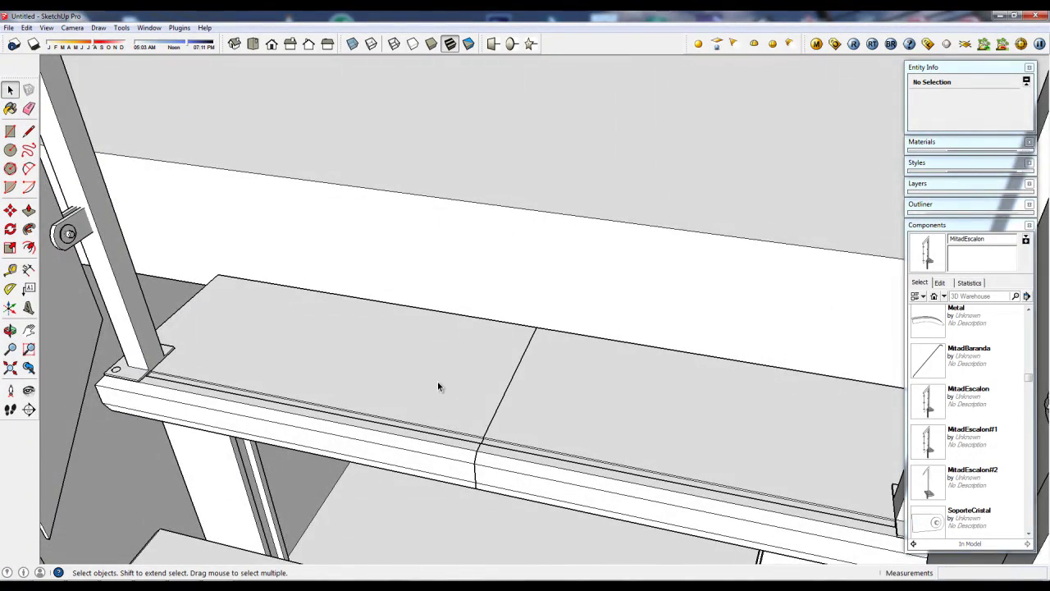
{"action": "scroll", "coordinate": [438, 381], "scroll_direction": "down", "scroll_amount": 2}
{"action": "scroll", "coordinate": [438, 382], "scroll_direction": "down", "scroll_amount": 2}
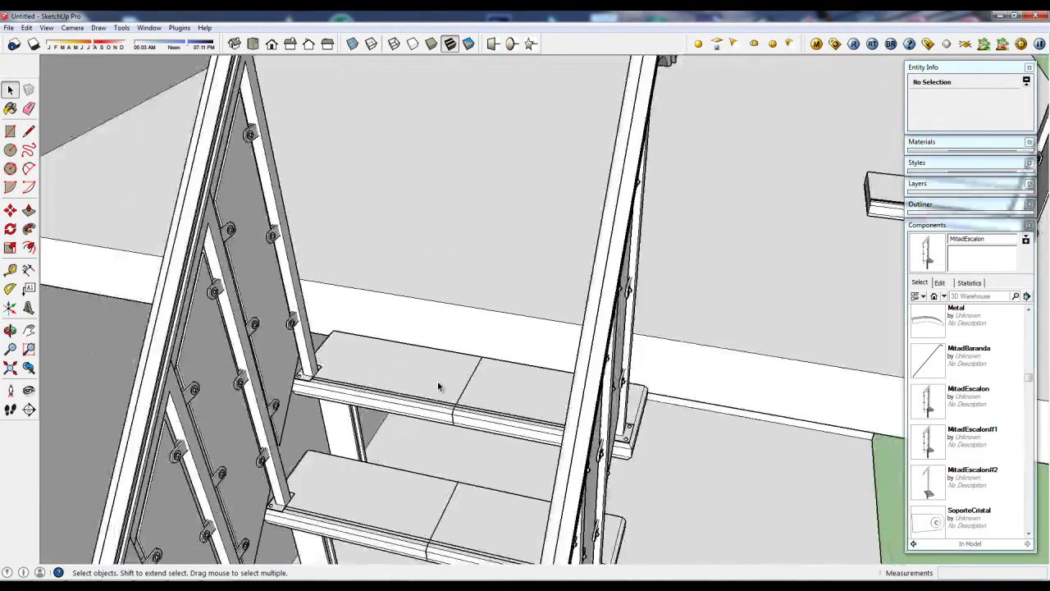
{"action": "scroll", "coordinate": [437, 382], "scroll_direction": "down", "scroll_amount": 2}
{"action": "mouse_move", "coordinate": [438, 381]}
{"action": "middle_mouse_down"}
{"action": "mouse_move", "coordinate": [510, 420]}
{"action": "mouse_move", "coordinate": [492, 386]}
{"action": "mouse_move", "coordinate": [517, 357]}
{"action": "middle_mouse_up"}
{"action": "scroll", "coordinate": [492, 386], "scroll_direction": "down", "scroll_amount": 2}
{"action": "left_click", "coordinate": [577, 345]}
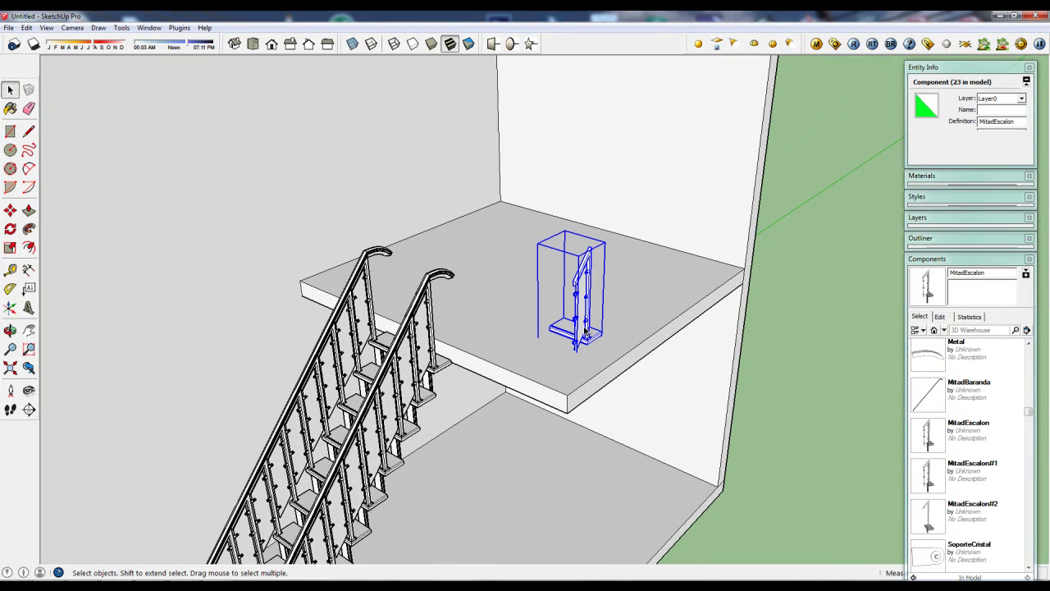
{"action": "mouse_move", "coordinate": [577, 346]}
{"action": "middle_mouse_down"}
{"action": "mouse_move", "coordinate": [544, 347]}
{"action": "mouse_move", "coordinate": [495, 304]}
{"action": "mouse_move", "coordinate": [515, 279]}
{"action": "mouse_move", "coordinate": [471, 381]}
{"action": "middle_mouse_up"}
{"action": "left_click", "coordinate": [778, 297]}
{"action": "scroll", "coordinate": [515, 275], "scroll_direction": "up", "scroll_amount": 2}
{"action": "scroll", "coordinate": [515, 272], "scroll_direction": "up", "scroll_amount": 2}
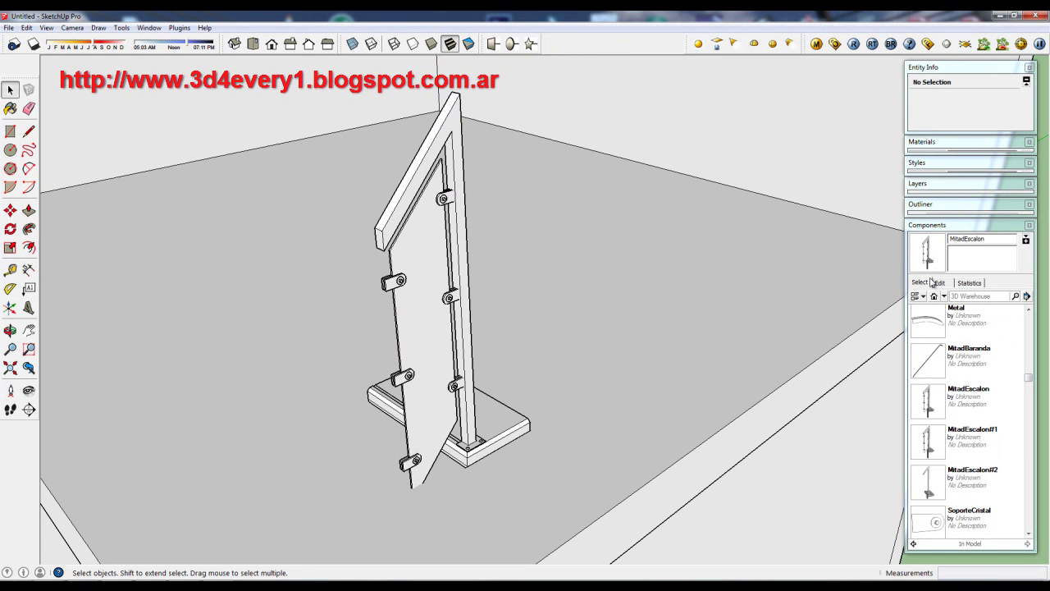
Collapse Components and show the Colors collection in the Materials panel
{"action": "left_click", "coordinate": [973, 226]}
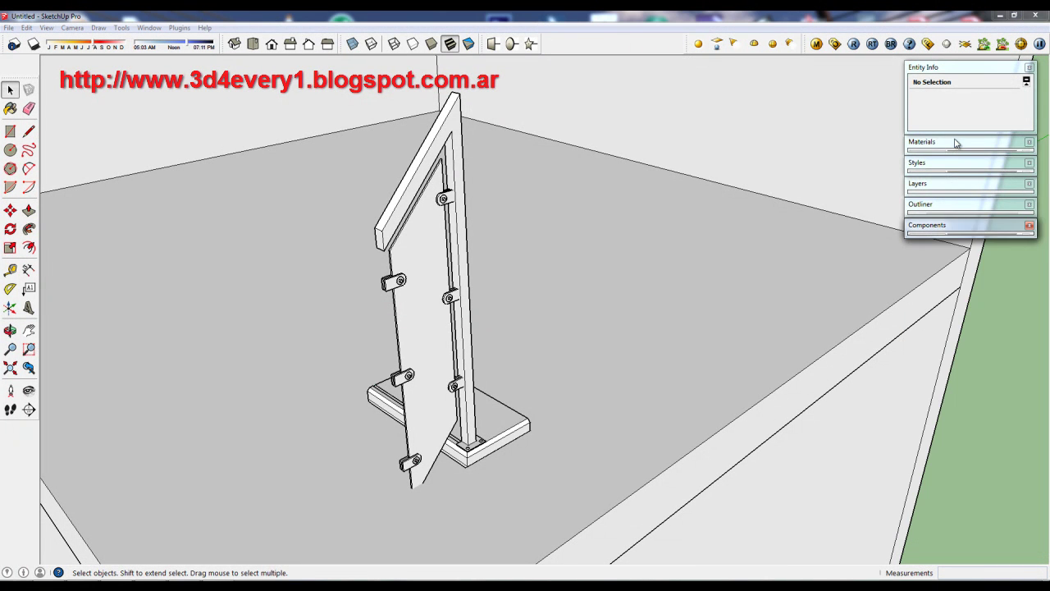
{"action": "left_click", "coordinate": [955, 143]}
{"action": "left_click", "coordinate": [992, 214]}
{"action": "left_click", "coordinate": [982, 286]}
{"action": "left_click_drag", "start_coordinate": [1029, 236], "coordinate": [1031, 252]}
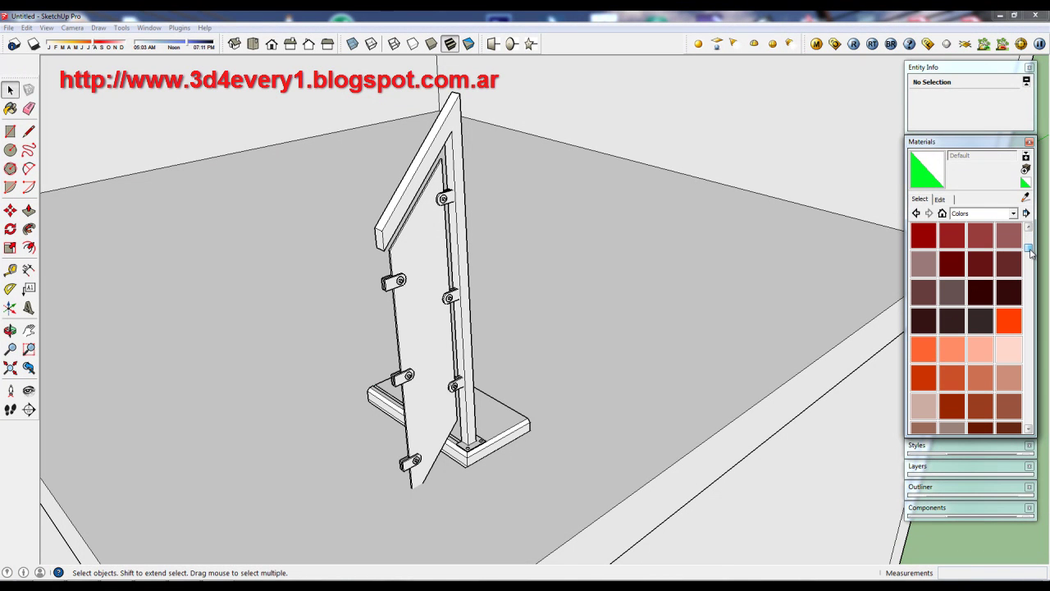
{"action": "left_click_drag", "start_coordinate": [1030, 252], "coordinate": [1031, 258]}
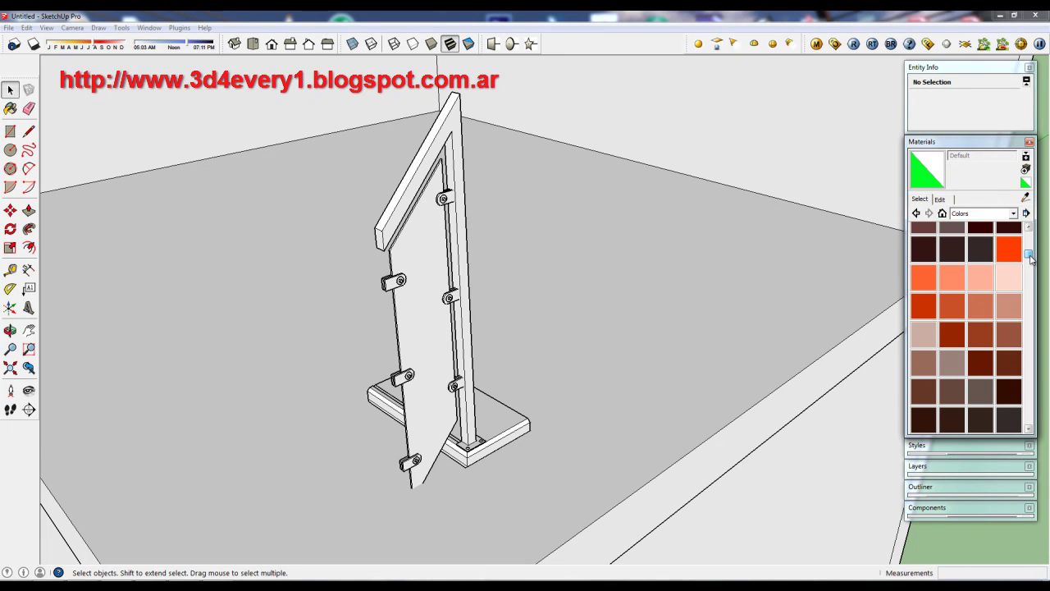
Paint the railing post's base with the dark reddish-brown Color_B16
{"action": "double_click", "coordinate": [499, 413]}
{"action": "triple_click", "coordinate": [501, 419]}
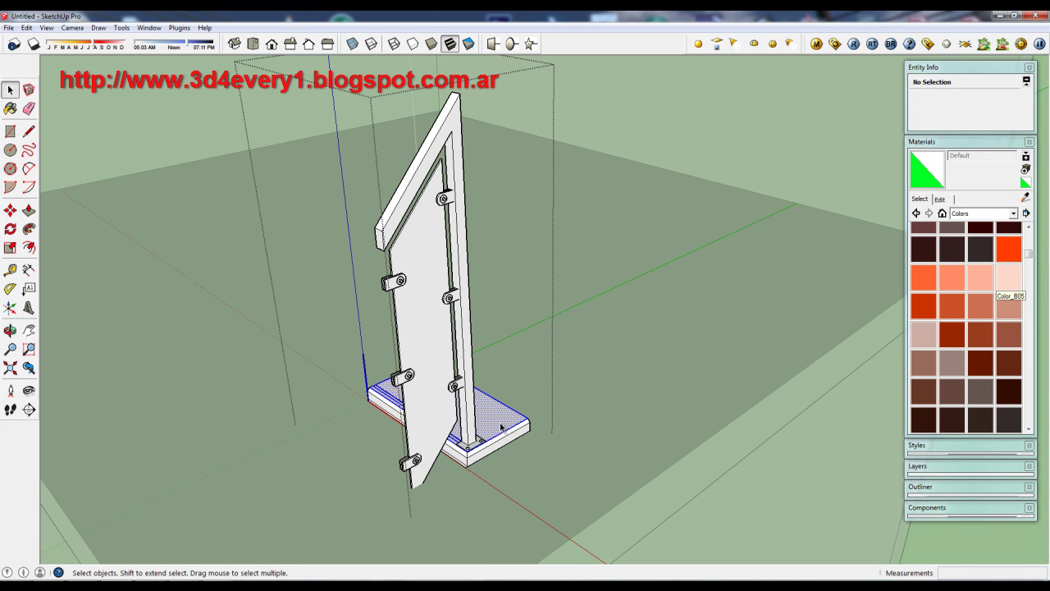
{"action": "middle_click_drag", "start_coordinate": [505, 410], "coordinate": [497, 409]}
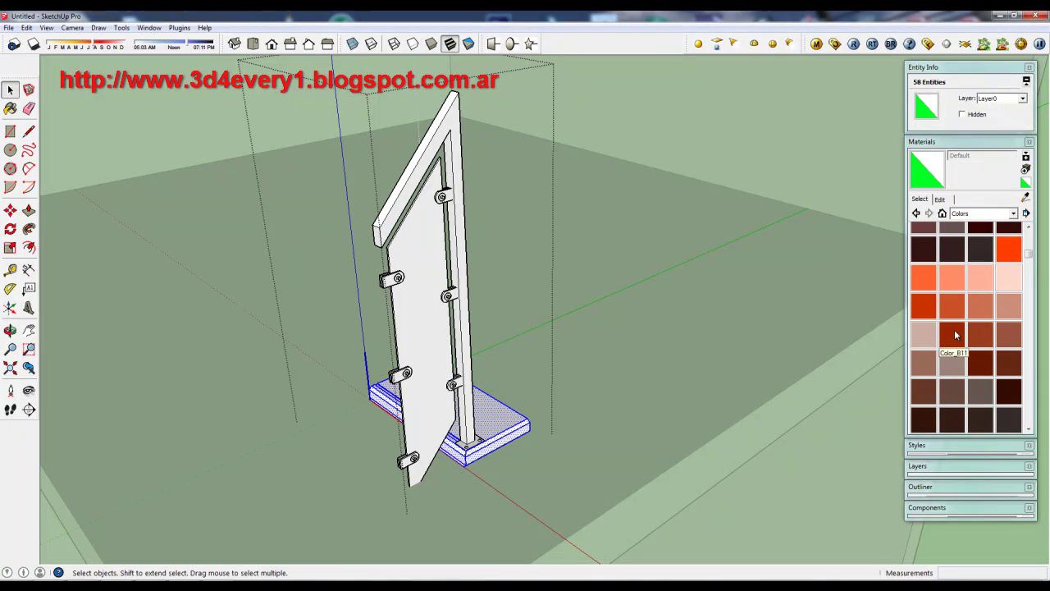
{"action": "left_click", "coordinate": [979, 368]}
{"action": "left_click", "coordinate": [507, 413]}
{"action": "mouse_move", "coordinate": [528, 364]}
{"action": "middle_mouse_down"}
{"action": "mouse_move", "coordinate": [510, 394]}
{"action": "mouse_move", "coordinate": [529, 367]}
{"action": "middle_mouse_up"}
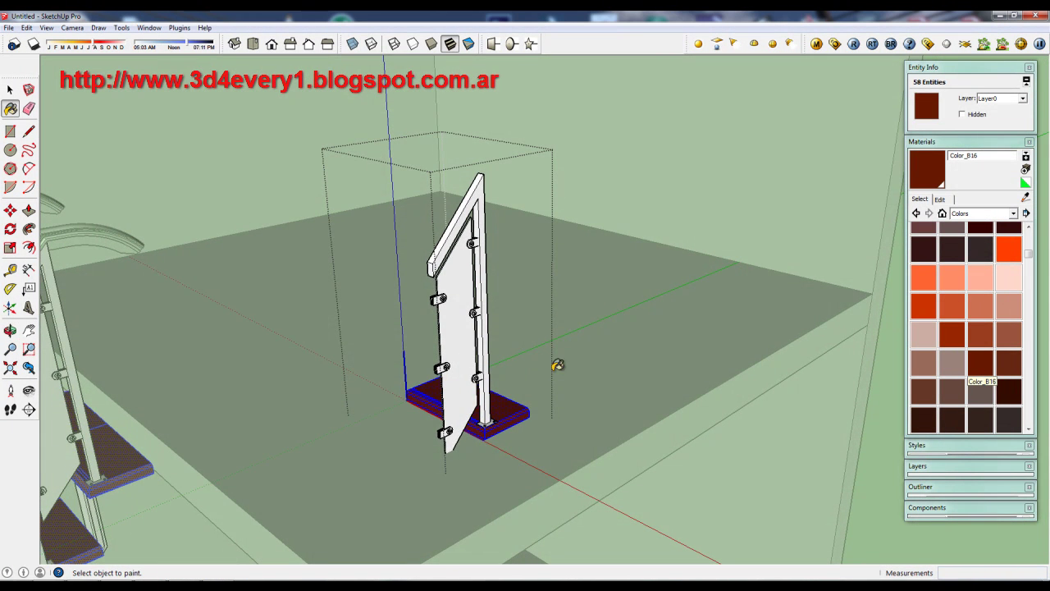
{"action": "key", "text": "space"}
Paint the railing's glass panel with Translucent_Glass_Blue from the Translucent collection
{"action": "left_click", "coordinate": [876, 421]}
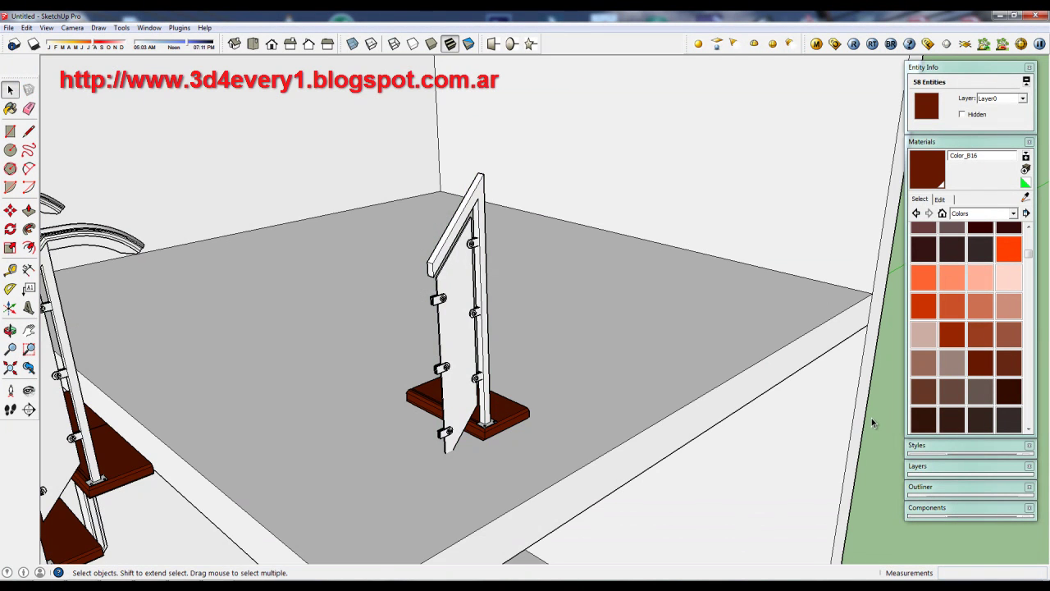
{"action": "middle_click_drag", "start_coordinate": [450, 333], "coordinate": [455, 333]}
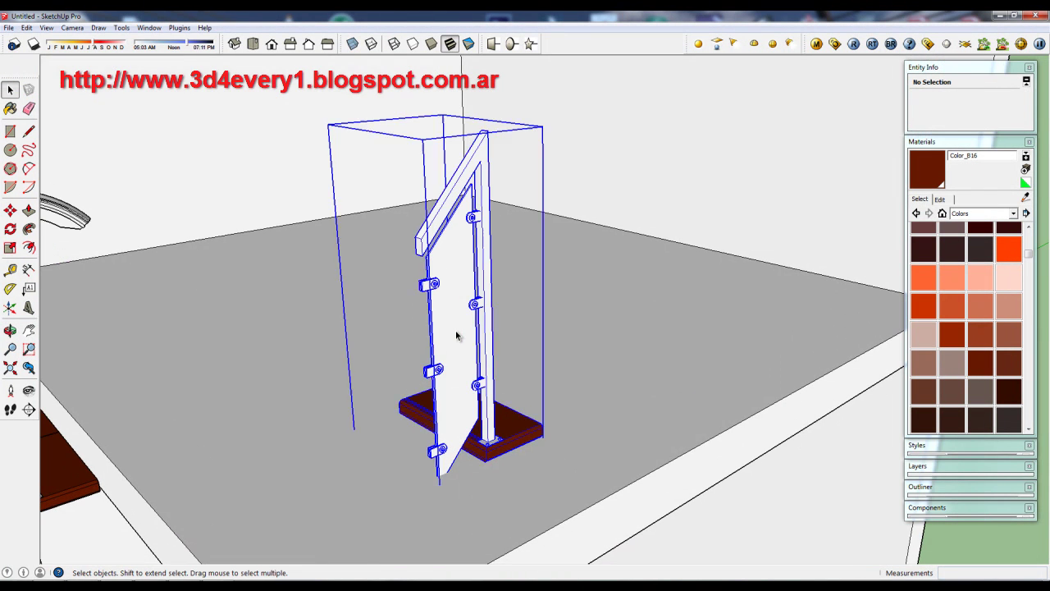
{"action": "double_click", "coordinate": [455, 330]}
{"action": "left_click", "coordinate": [455, 330]}
{"action": "double_click", "coordinate": [455, 330]}
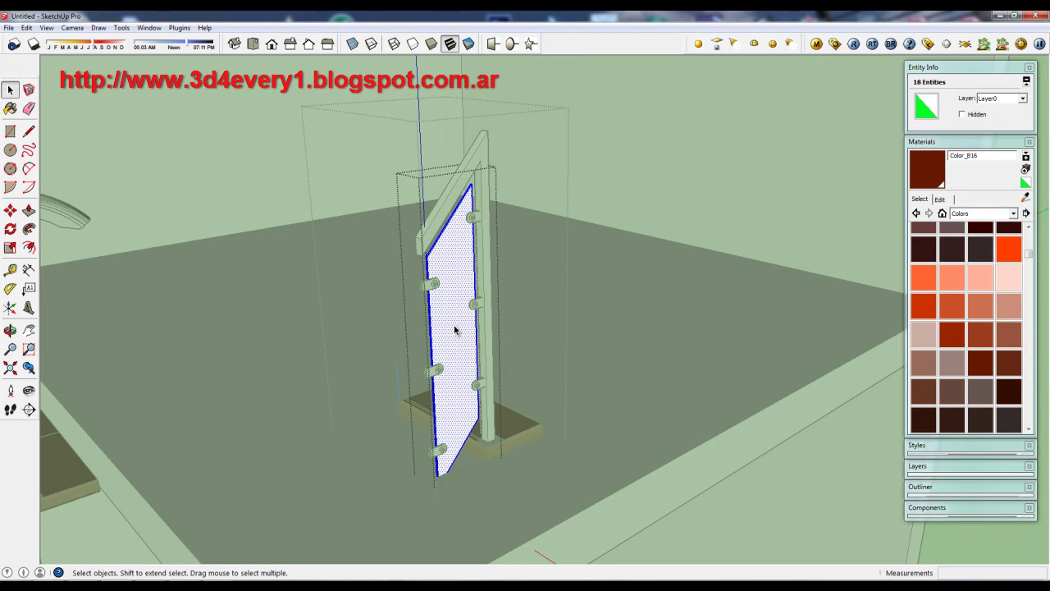
{"action": "left_click", "coordinate": [1013, 213]}
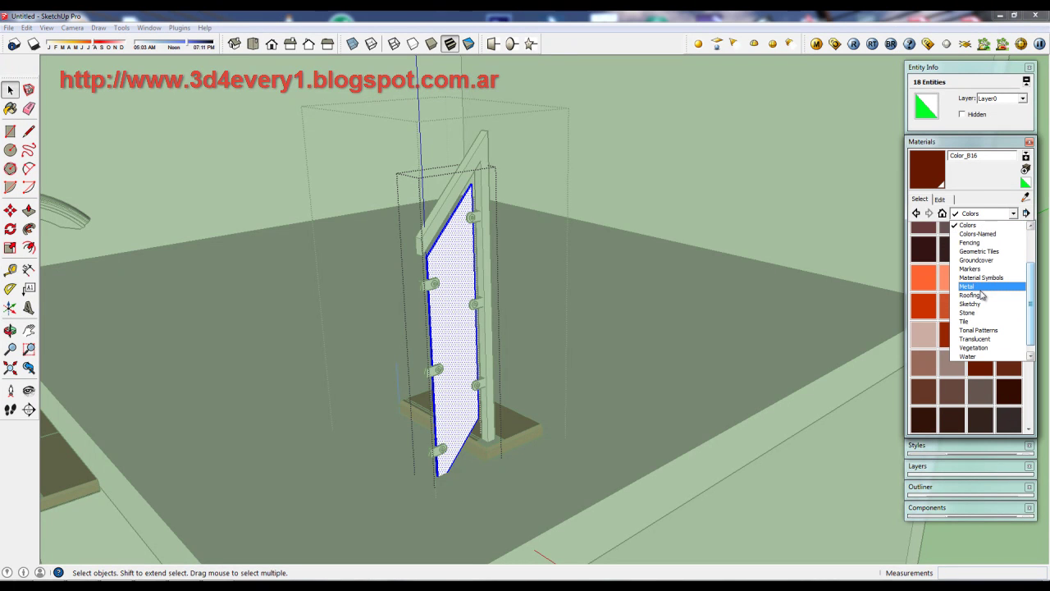
{"action": "left_click", "coordinate": [976, 339]}
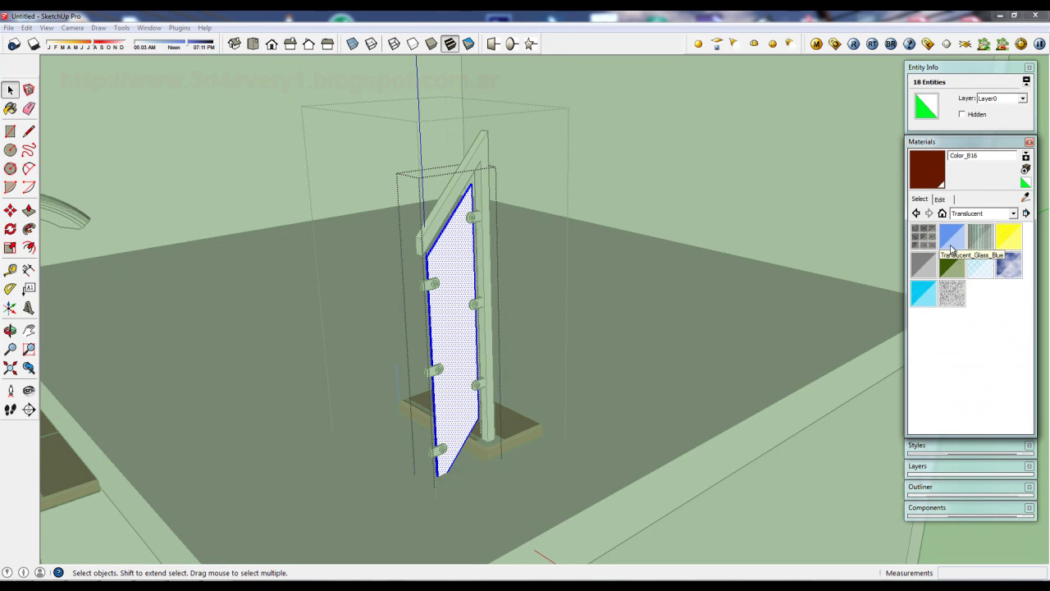
{"action": "left_click", "coordinate": [952, 236]}
{"action": "left_click", "coordinate": [464, 303]}
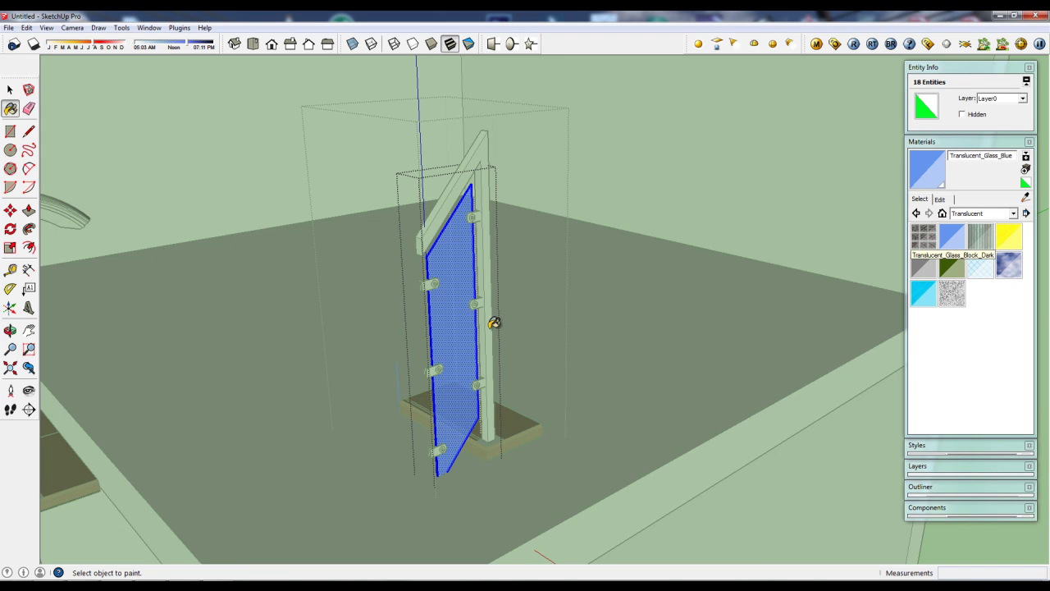
{"action": "key", "text": "space"}
{"action": "left_click", "coordinate": [505, 303]}
{"action": "mouse_move", "coordinate": [505, 304]}
{"action": "middle_mouse_down"}
{"action": "mouse_move", "coordinate": [467, 281]}
{"action": "mouse_move", "coordinate": [492, 263]}
{"action": "middle_mouse_up"}
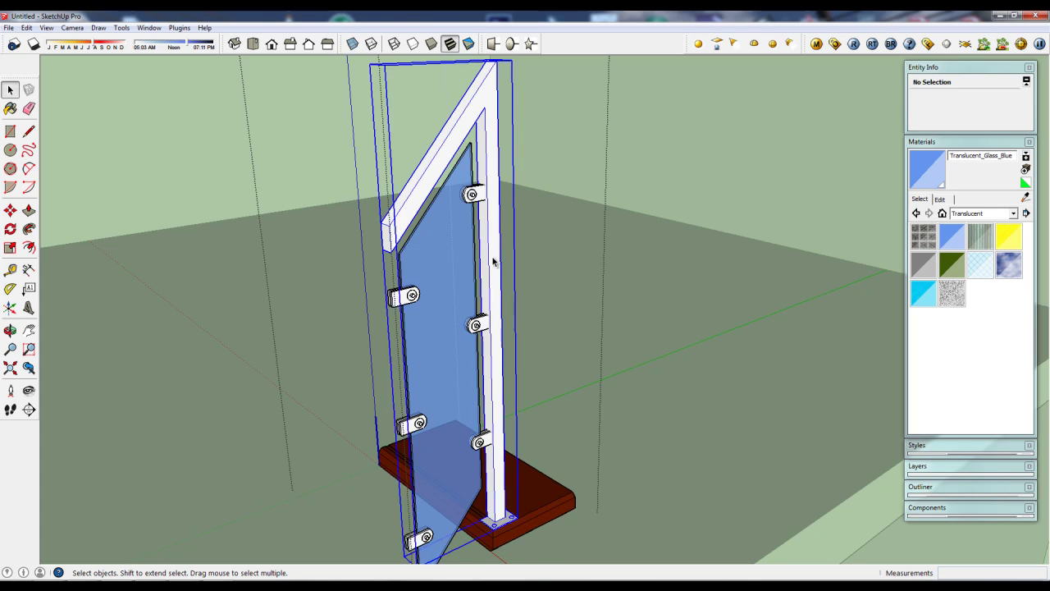
Paint the whole railing group with light grey Color_002
{"action": "double_click", "coordinate": [493, 263]}
{"action": "triple_click", "coordinate": [493, 261]}
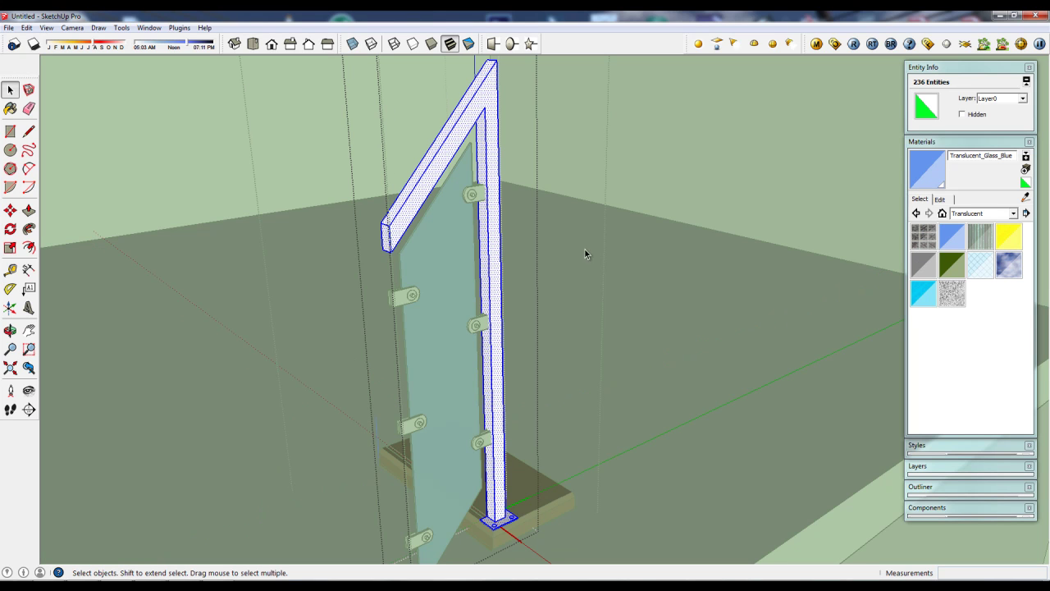
{"action": "left_click", "coordinate": [985, 216]}
{"action": "scroll", "coordinate": [981, 263], "scroll_direction": "up", "scroll_amount": 2}
{"action": "left_click", "coordinate": [970, 242]}
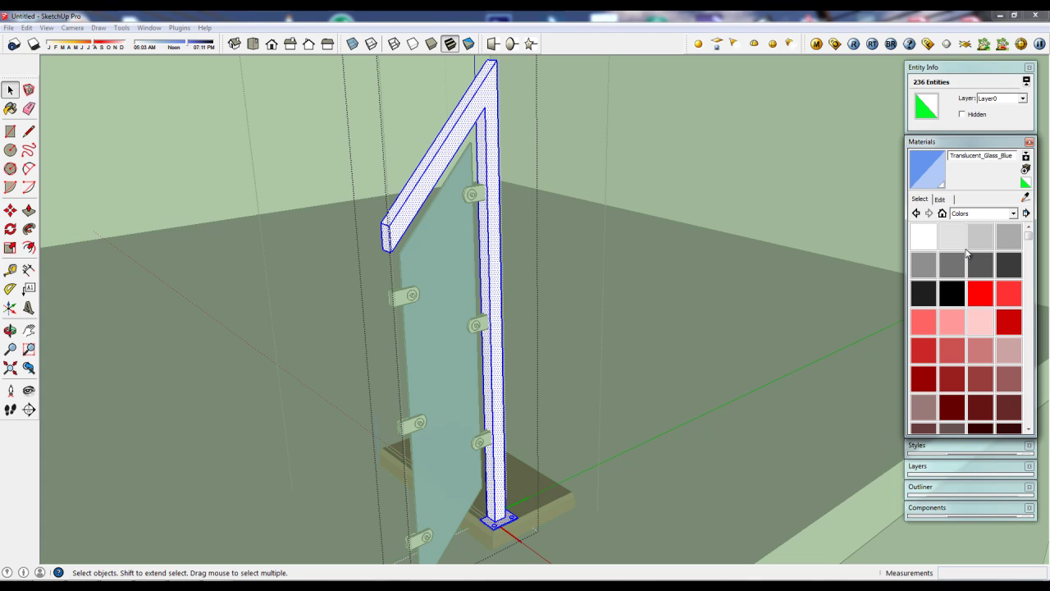
{"action": "left_click", "coordinate": [980, 239]}
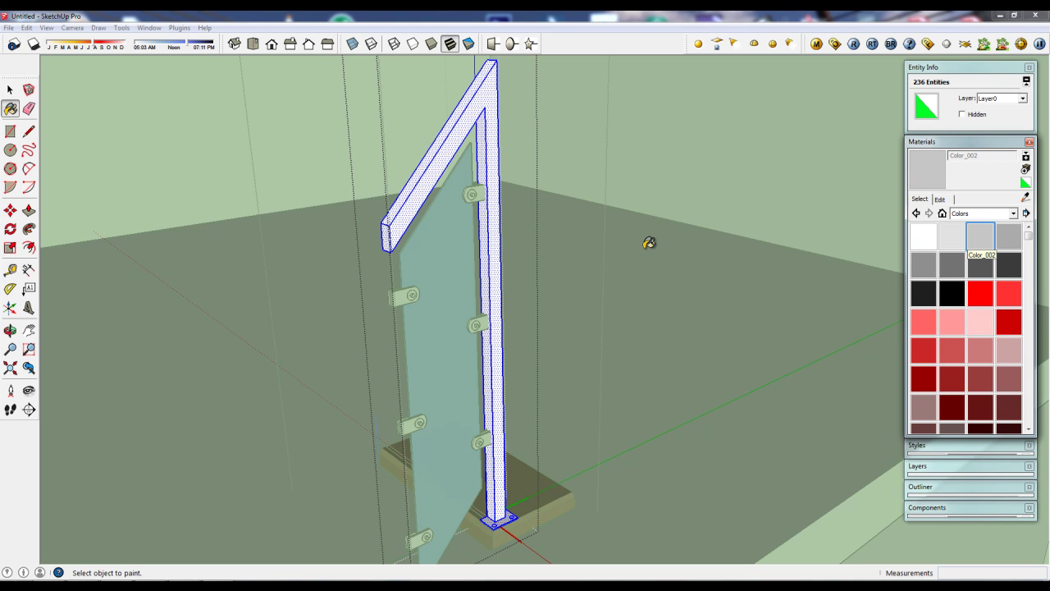
{"action": "left_click", "coordinate": [498, 235]}
{"action": "scroll", "coordinate": [499, 237], "scroll_direction": "down", "scroll_amount": 2}
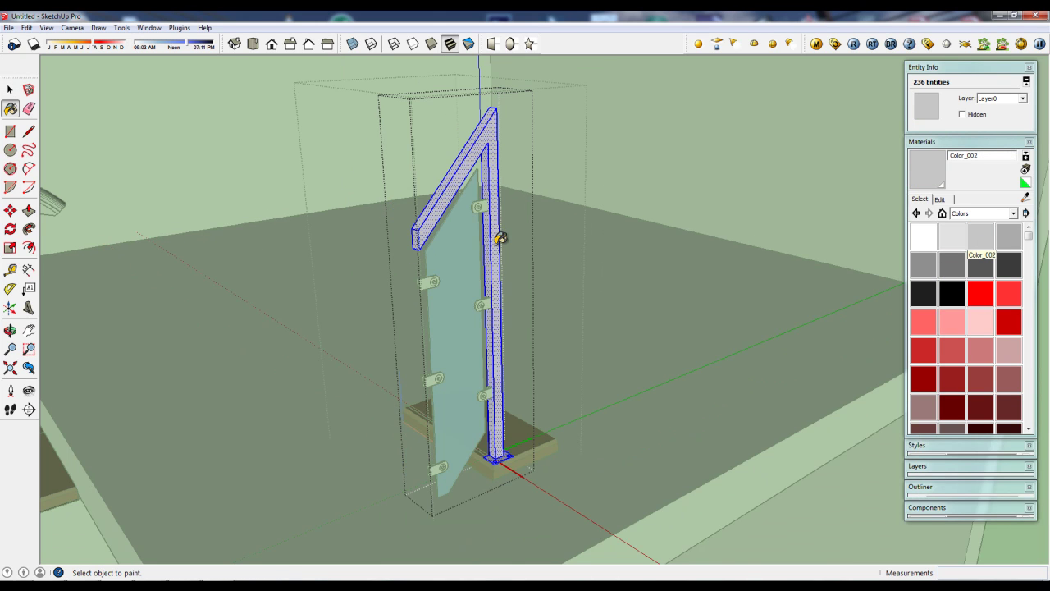
{"action": "key", "text": "space"}
{"action": "left_click", "coordinate": [804, 435]}
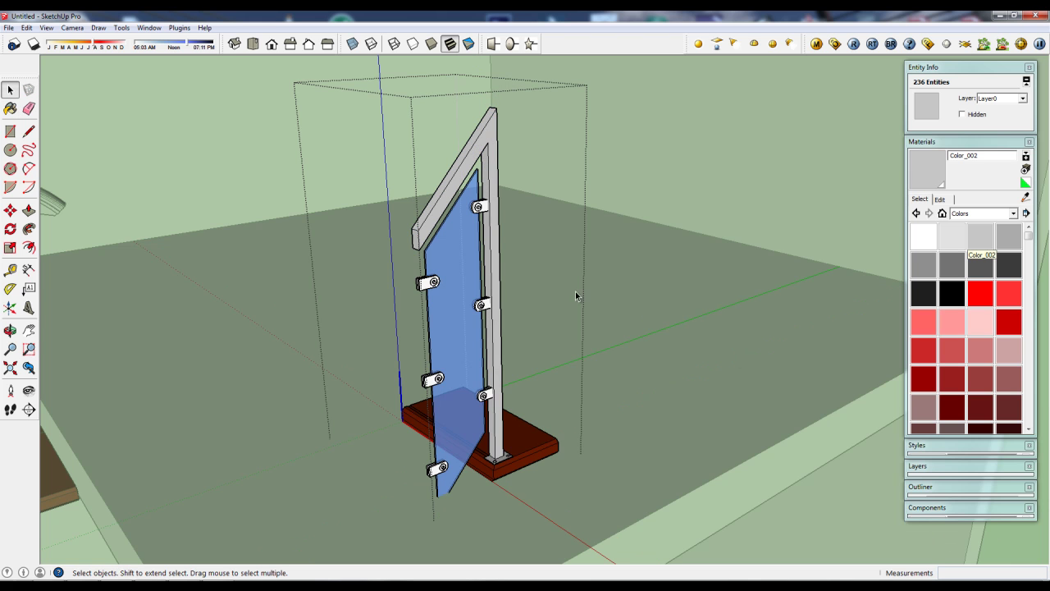
Paint the glass panel's bracket with darker grey Color_005 and select its round washer
{"action": "scroll", "coordinate": [484, 197], "scroll_direction": "up", "scroll_amount": 3}
{"action": "scroll", "coordinate": [484, 197], "scroll_direction": "up", "scroll_amount": 2}
{"action": "double_click", "coordinate": [494, 192]}
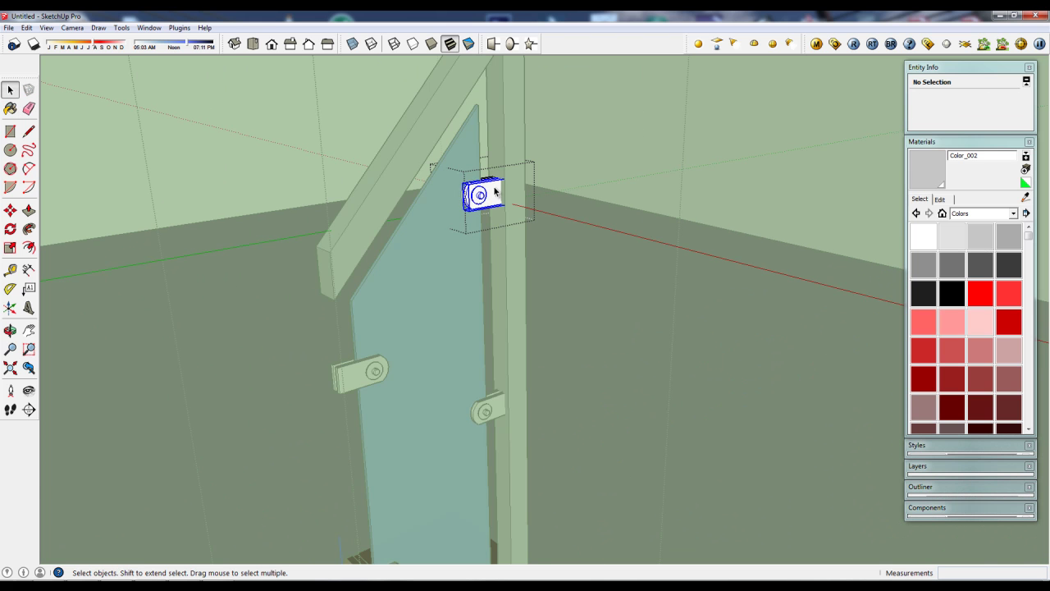
{"action": "scroll", "coordinate": [495, 191], "scroll_direction": "up", "scroll_amount": 4}
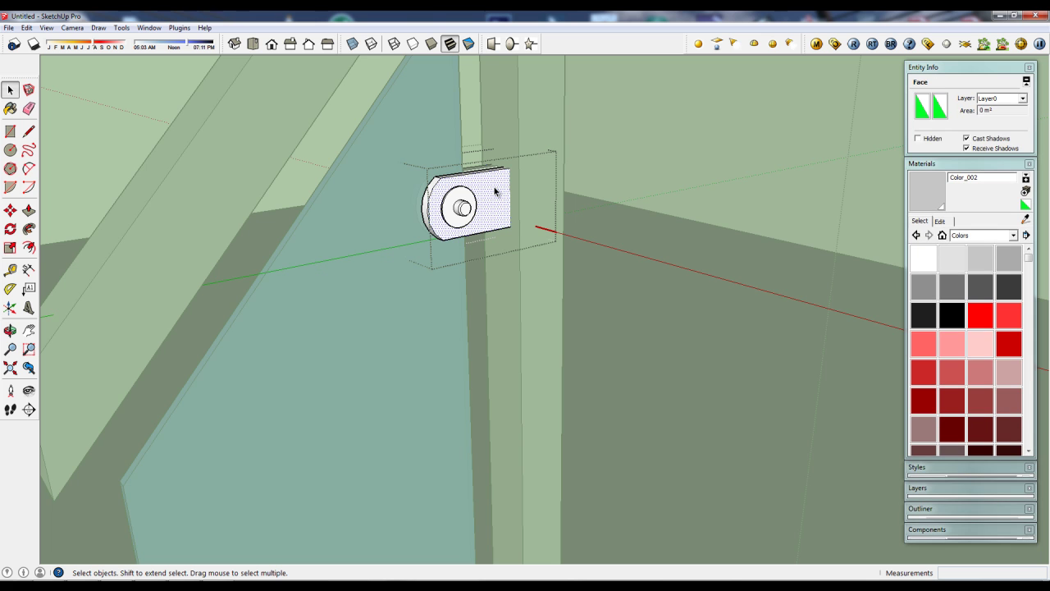
{"action": "mouse_move", "coordinate": [457, 205]}
{"action": "middle_mouse_down"}
{"action": "mouse_move", "coordinate": [851, 210]}
{"action": "mouse_move", "coordinate": [469, 235]}
{"action": "middle_mouse_up"}
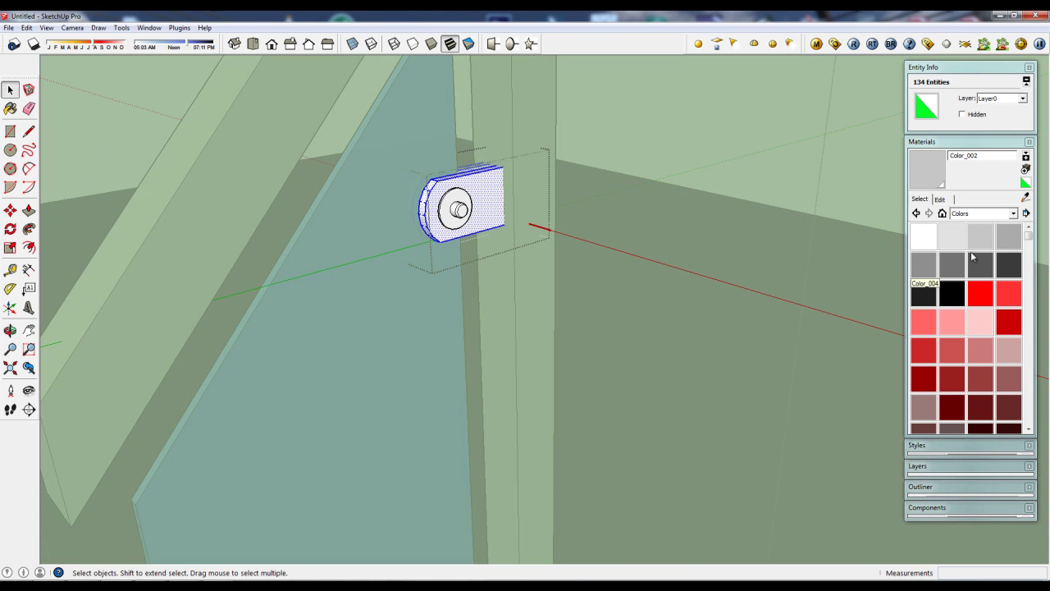
{"action": "left_click", "coordinate": [955, 271]}
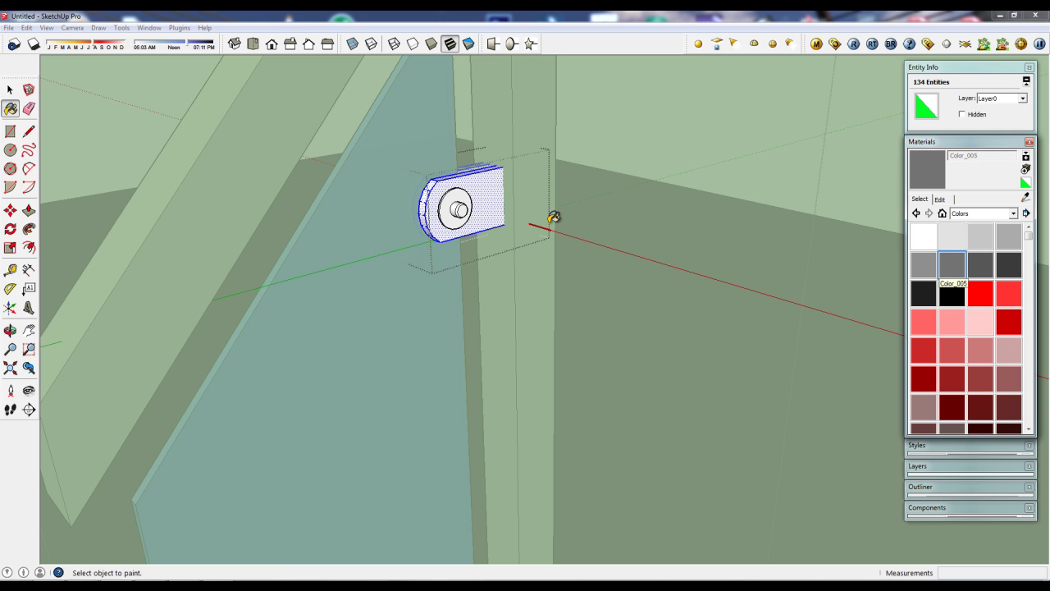
{"action": "left_click", "coordinate": [496, 197]}
{"action": "scroll", "coordinate": [523, 215], "scroll_direction": "down", "scroll_amount": 2}
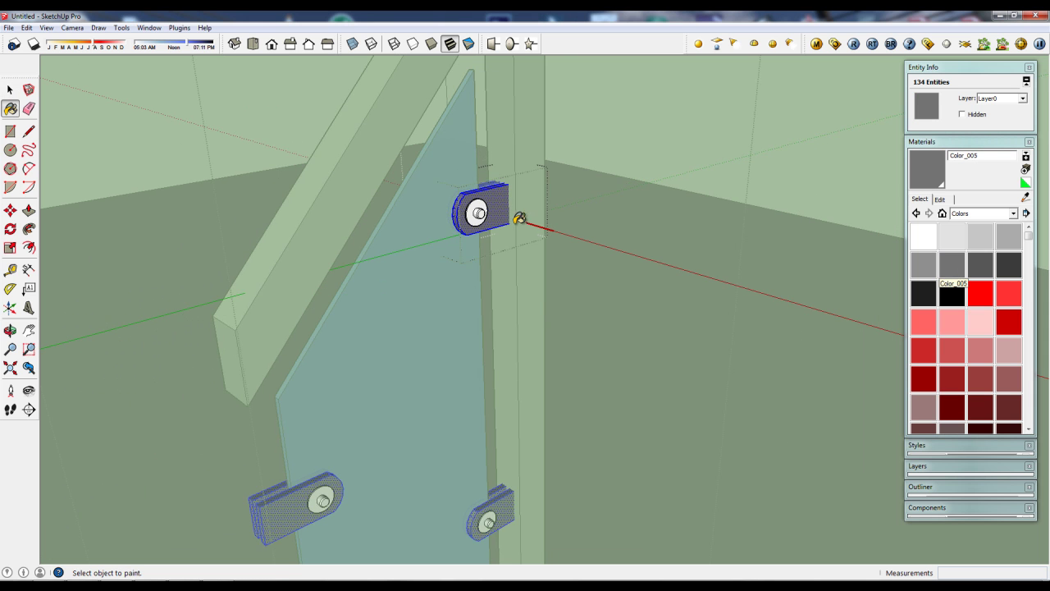
{"action": "key", "text": "space"}
{"action": "scroll", "coordinate": [483, 221], "scroll_direction": "up", "scroll_amount": 2}
{"action": "left_click", "coordinate": [467, 213]}
Paint the washer grey with Color_005 from the In Model materials
{"action": "scroll", "coordinate": [467, 212], "scroll_direction": "up", "scroll_amount": 2}
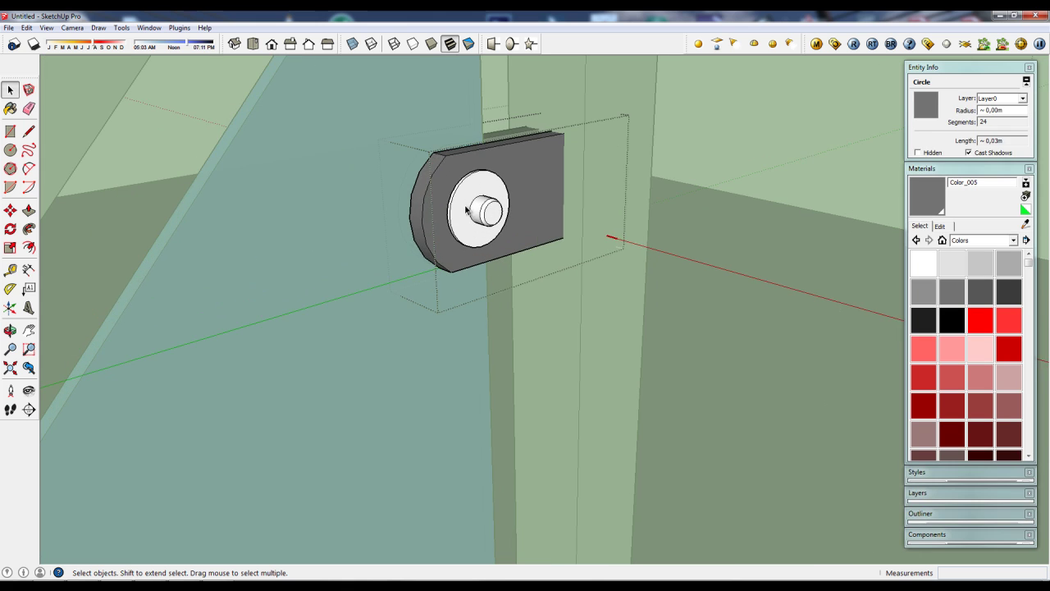
{"action": "scroll", "coordinate": [466, 207], "scroll_direction": "up", "scroll_amount": 1}
{"action": "scroll", "coordinate": [466, 208], "scroll_direction": "up", "scroll_amount": 1}
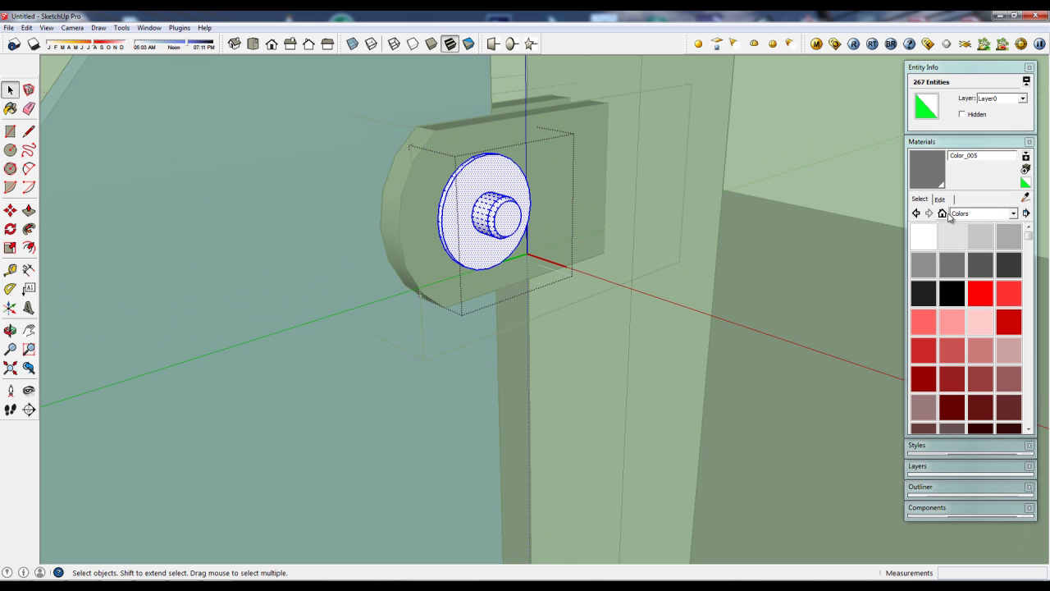
{"action": "left_click", "coordinate": [941, 212]}
{"action": "left_click", "coordinate": [948, 246]}
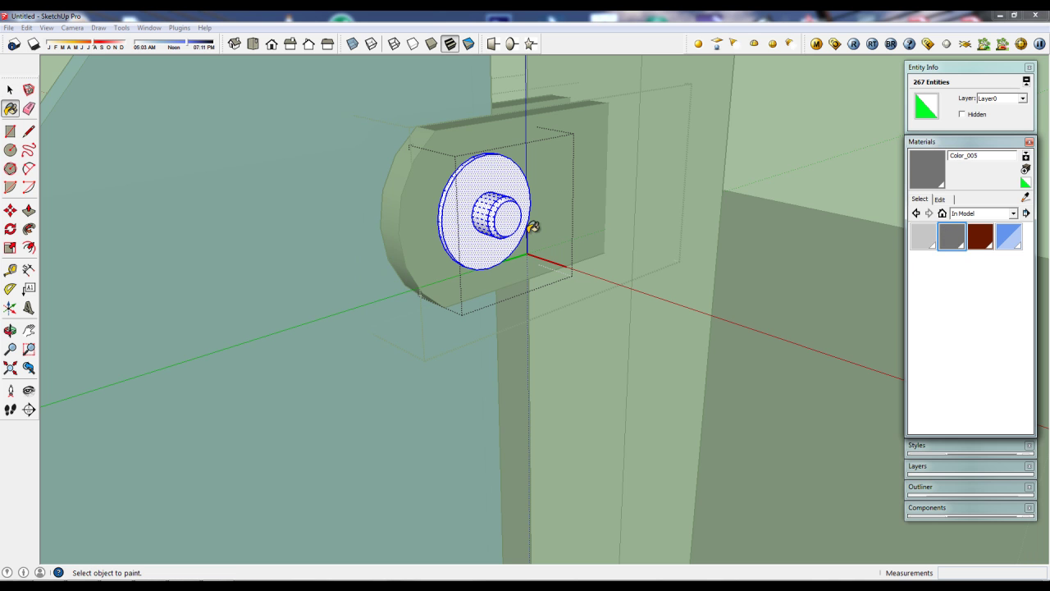
{"action": "left_click", "coordinate": [500, 178]}
{"action": "mouse_move", "coordinate": [487, 188]}
{"action": "middle_mouse_down"}
{"action": "mouse_move", "coordinate": [499, 211]}
{"action": "mouse_move", "coordinate": [781, 233]}
{"action": "middle_mouse_up"}
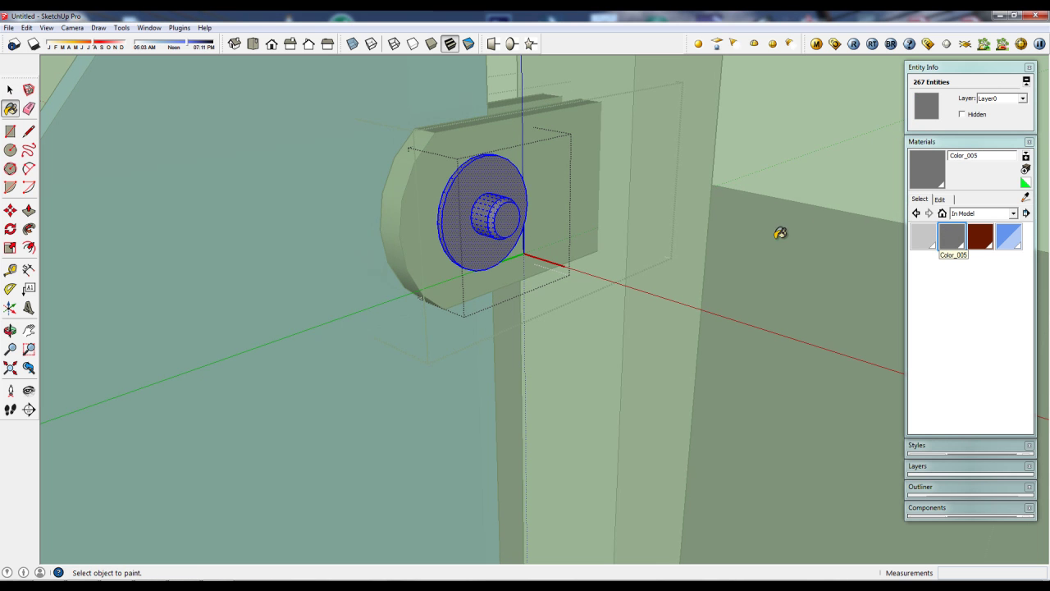
Paint the washer's face near-black with Color_008 from the Colors collection
{"action": "left_click", "coordinate": [987, 216]}
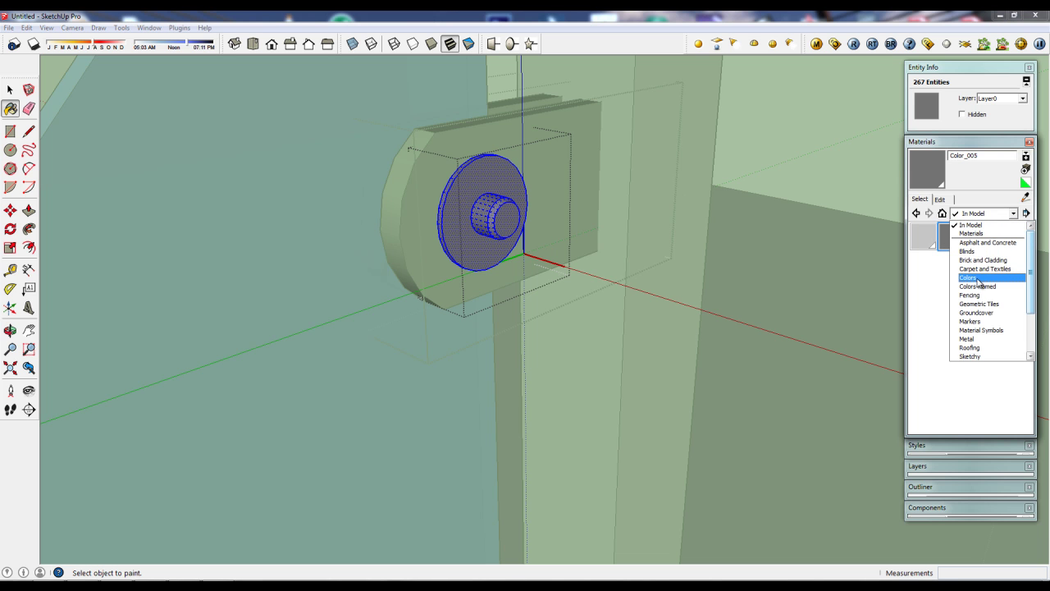
{"action": "left_click", "coordinate": [972, 278]}
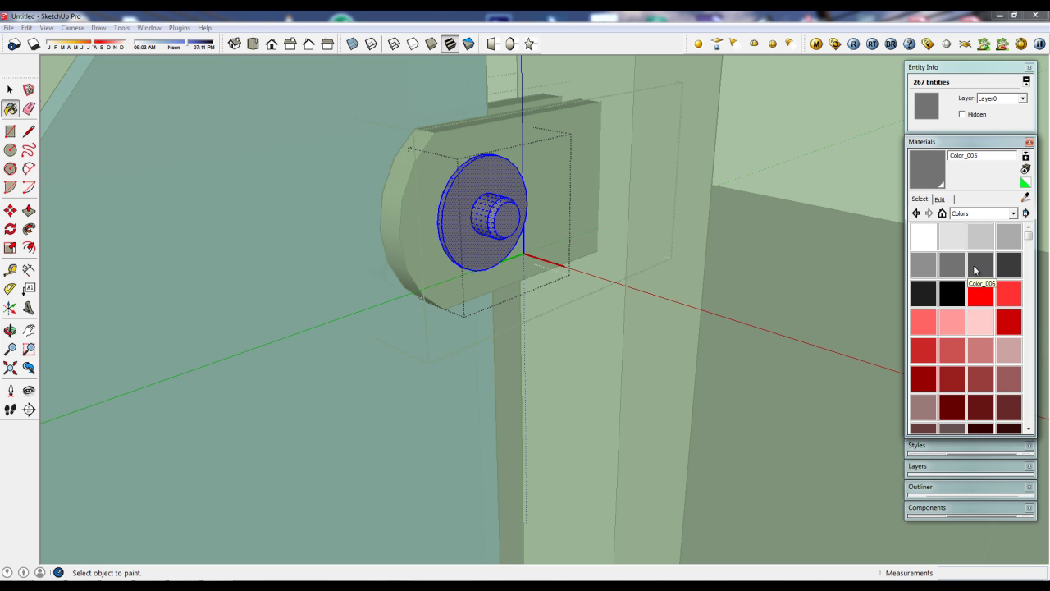
{"action": "left_click", "coordinate": [934, 300]}
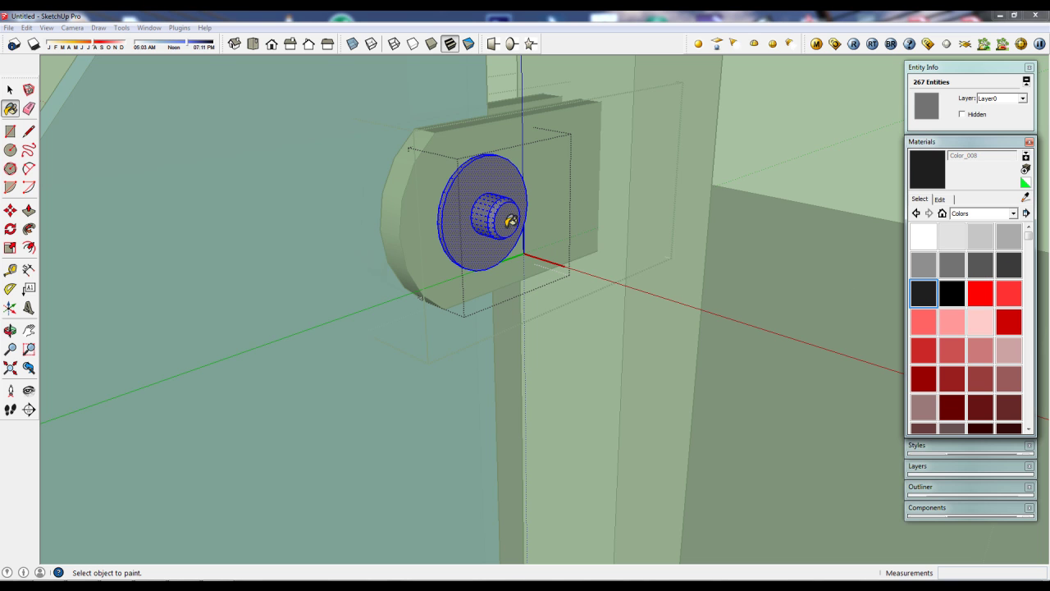
{"action": "left_click", "coordinate": [474, 193]}
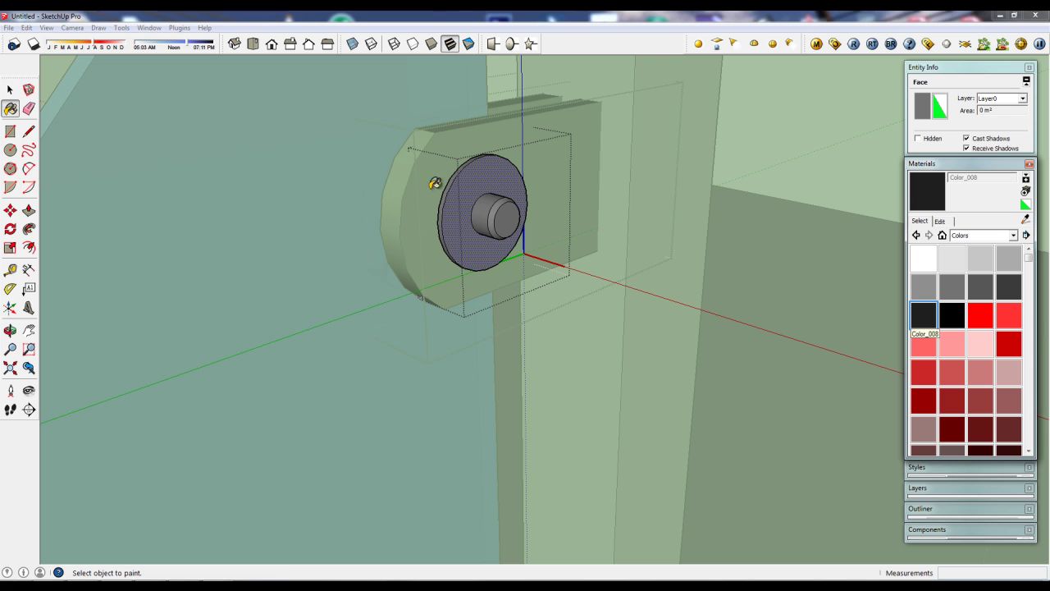
{"action": "left_click", "coordinate": [445, 205]}
{"action": "scroll", "coordinate": [449, 206], "scroll_direction": "up", "scroll_amount": 3}
{"action": "mouse_move", "coordinate": [451, 206]}
{"action": "middle_mouse_down"}
{"action": "mouse_move", "coordinate": [484, 172]}
{"action": "mouse_move", "coordinate": [504, 190]}
{"action": "mouse_move", "coordinate": [399, 194]}
{"action": "mouse_move", "coordinate": [618, 194]}
{"action": "mouse_move", "coordinate": [476, 180]}
{"action": "mouse_move", "coordinate": [486, 188]}
{"action": "middle_mouse_up"}
{"action": "scroll", "coordinate": [438, 187], "scroll_direction": "down", "scroll_amount": 2}
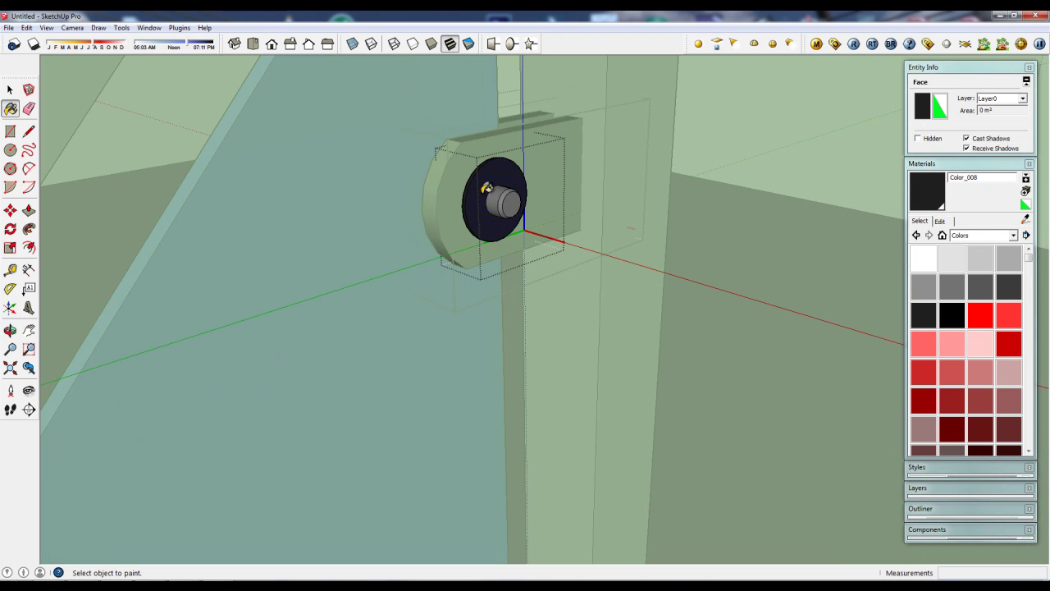
{"action": "scroll", "coordinate": [487, 188], "scroll_direction": "down", "scroll_amount": 3}
{"action": "scroll", "coordinate": [486, 188], "scroll_direction": "down", "scroll_amount": 2}
{"action": "key", "text": "space"}
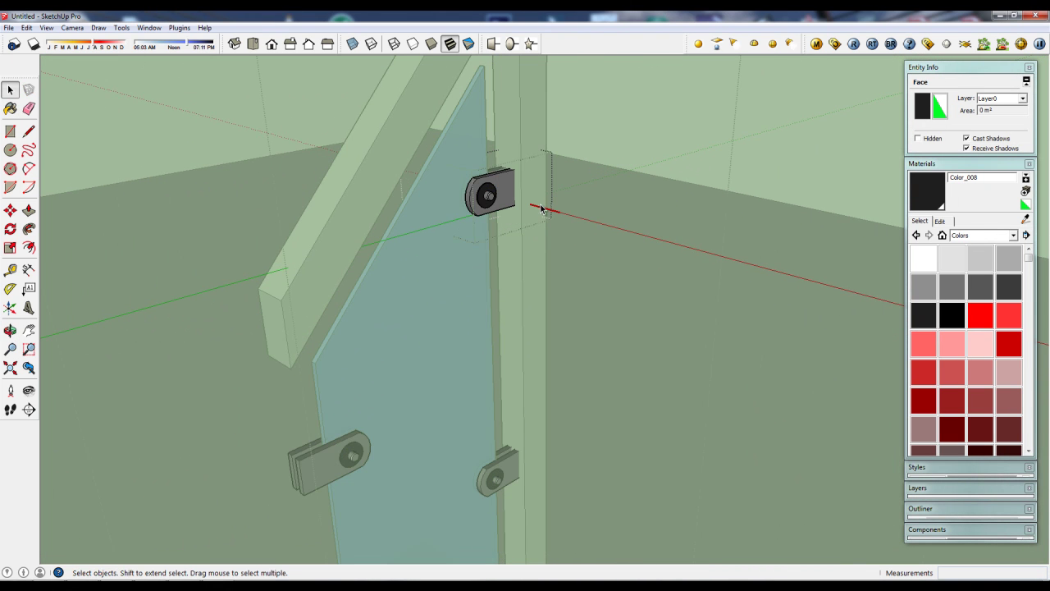
Zoom out and exit the railing component
{"action": "scroll", "coordinate": [633, 253], "scroll_direction": "down", "scroll_amount": 2}
{"action": "scroll", "coordinate": [590, 227], "scroll_direction": "down", "scroll_amount": 3}
{"action": "scroll", "coordinate": [607, 246], "scroll_direction": "down", "scroll_amount": 2}
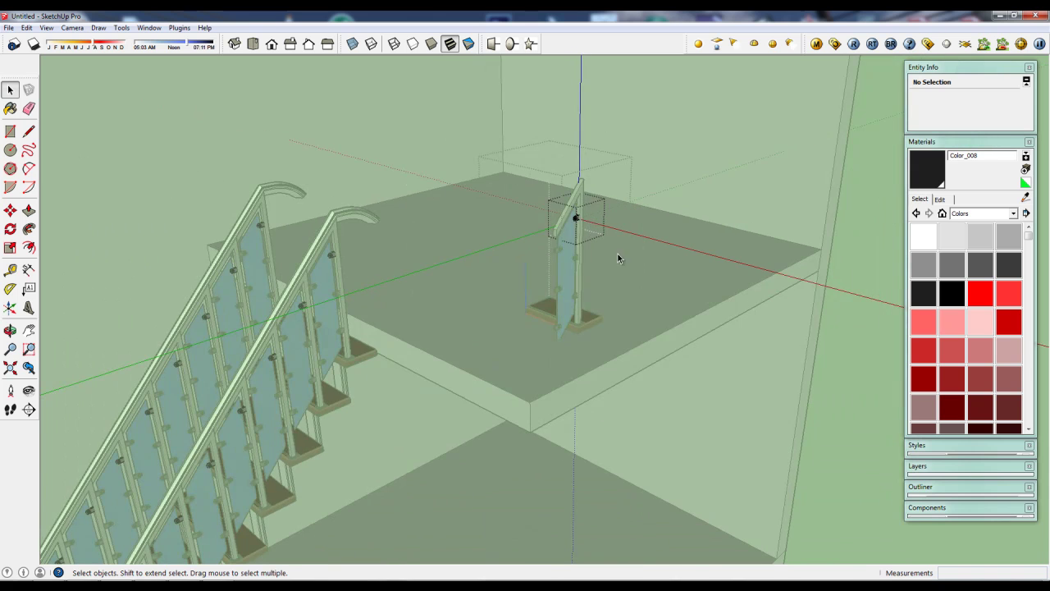
{"action": "middle_click_drag", "start_coordinate": [741, 323], "coordinate": [654, 316]}
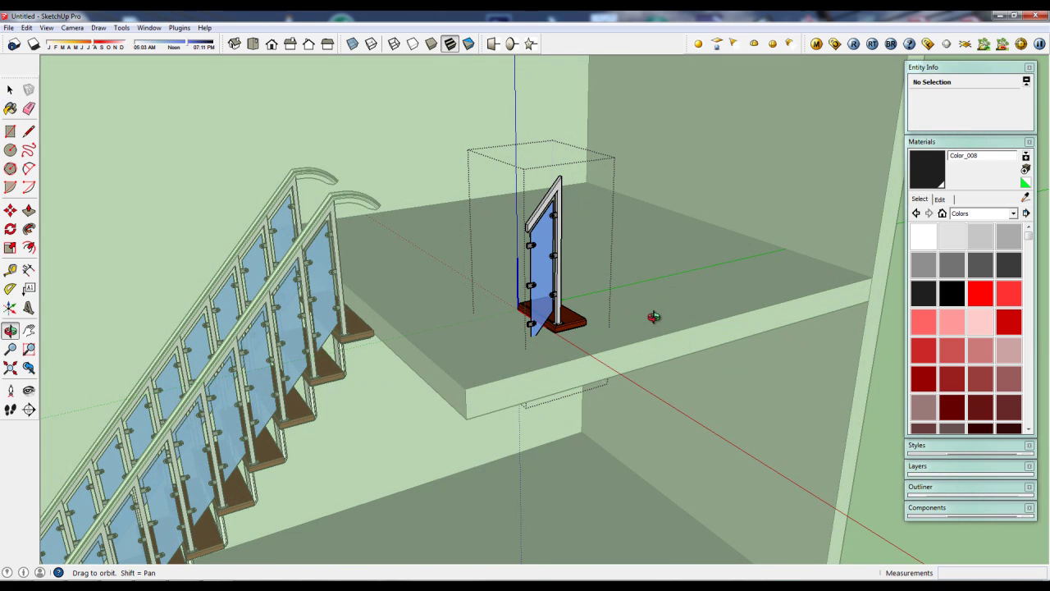
{"action": "key", "text": "Escape"}
Open the stair component and its curved-end handrail group for editing
{"action": "mouse_move", "coordinate": [645, 321]}
{"action": "middle_mouse_down"}
{"action": "mouse_move", "coordinate": [374, 223]}
{"action": "mouse_move", "coordinate": [360, 253]}
{"action": "middle_mouse_up"}
{"action": "scroll", "coordinate": [357, 229], "scroll_direction": "up", "scroll_amount": 2}
{"action": "scroll", "coordinate": [351, 199], "scroll_direction": "up", "scroll_amount": 2}
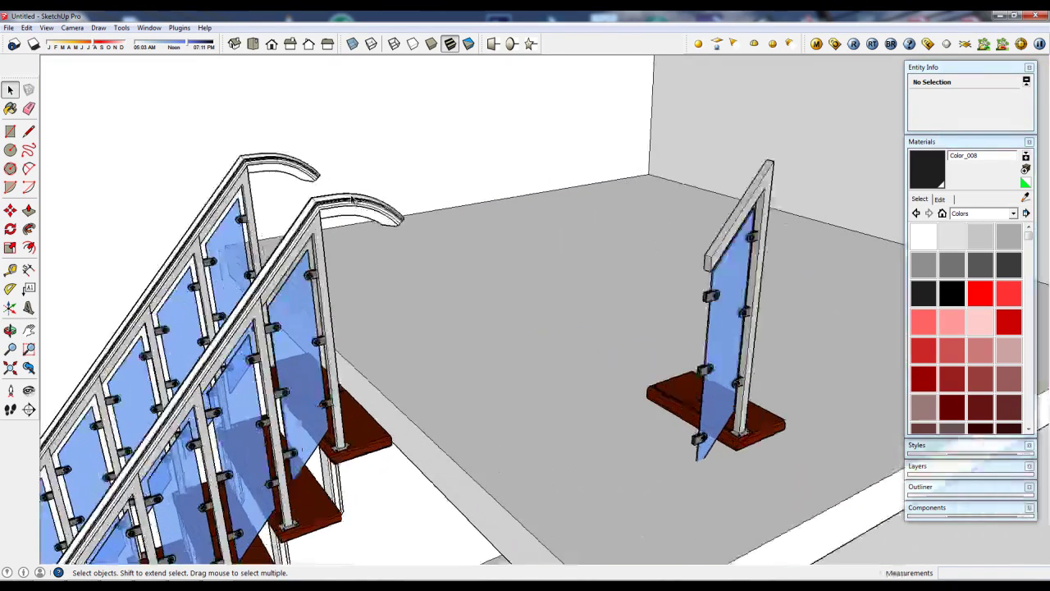
{"action": "scroll", "coordinate": [351, 199], "scroll_direction": "up", "scroll_amount": 2}
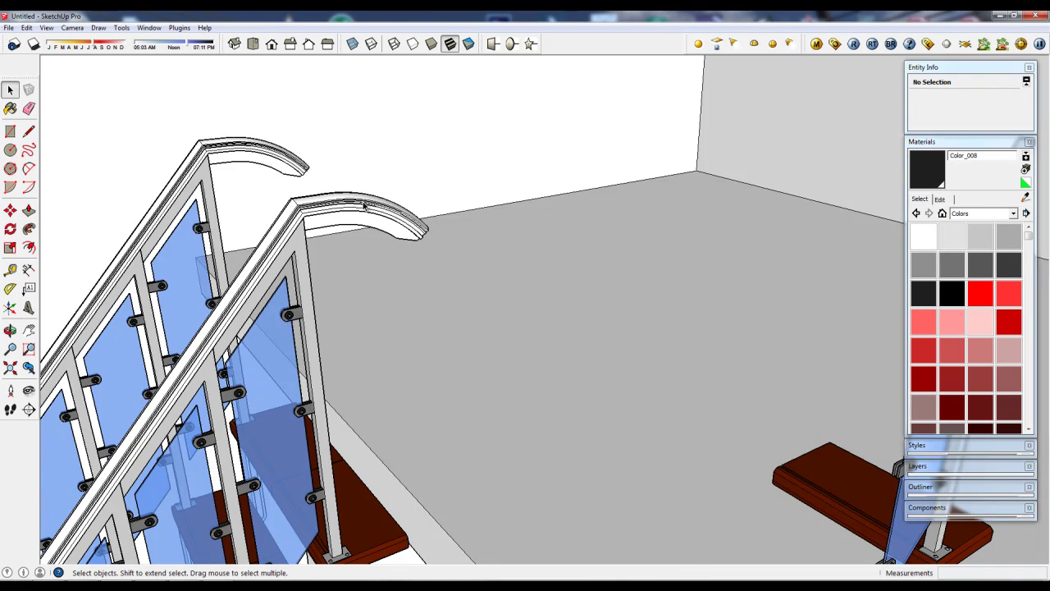
{"action": "double_click", "coordinate": [364, 205]}
{"action": "double_click", "coordinate": [367, 207]}
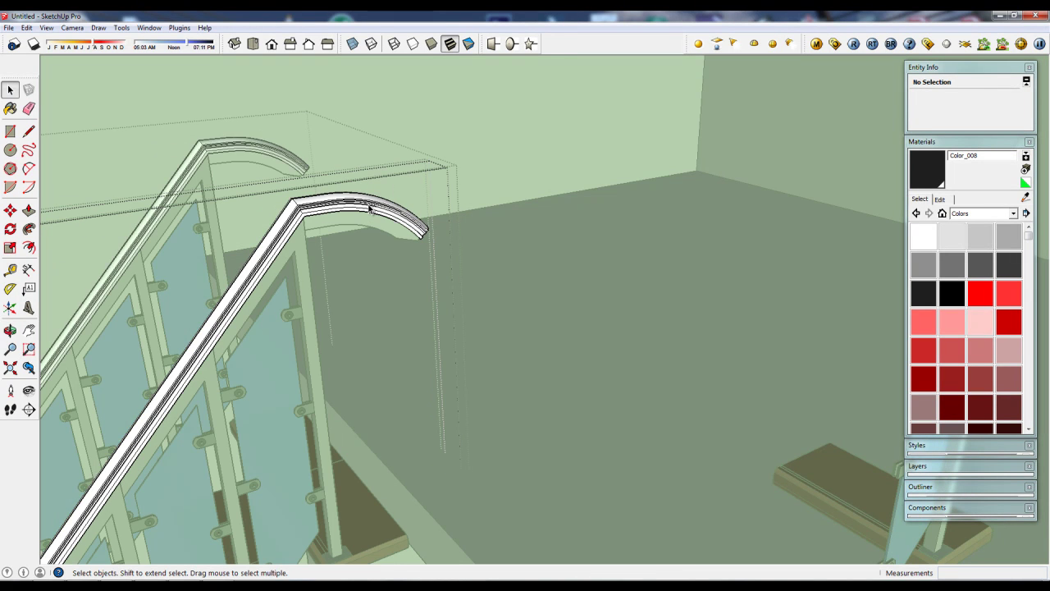
{"action": "triple_click", "coordinate": [369, 209]}
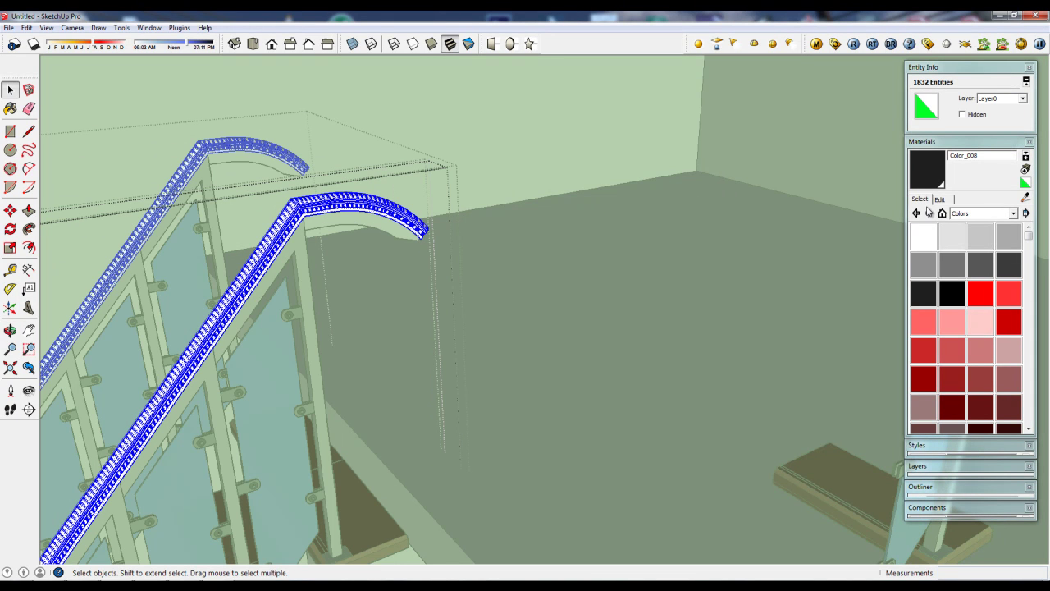
{"action": "left_click", "coordinate": [942, 213]}
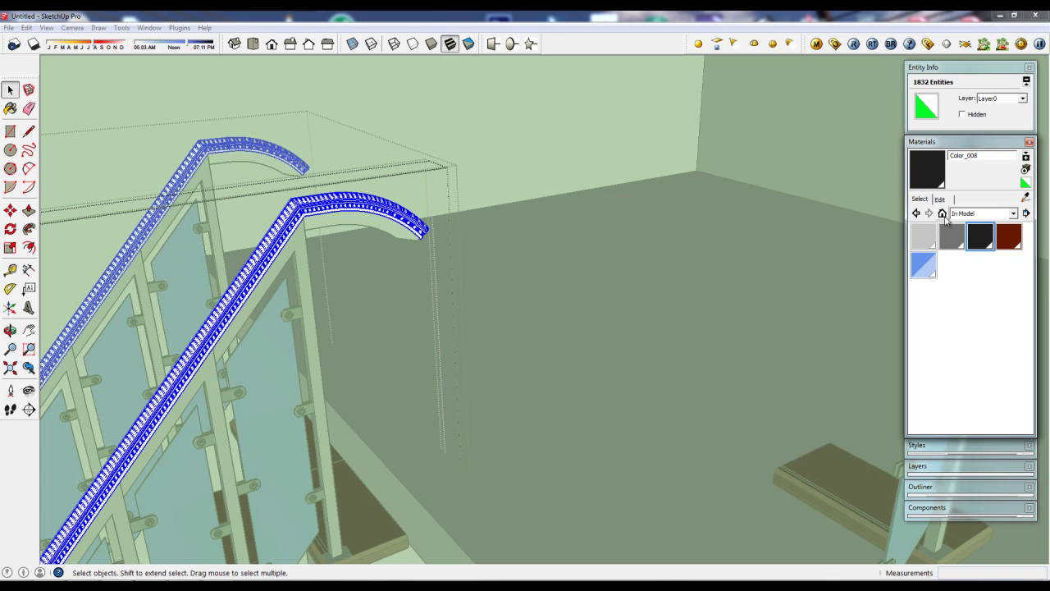
{"action": "left_click", "coordinate": [1015, 240]}
{"action": "left_click", "coordinate": [375, 198]}
{"action": "middle_click_drag", "start_coordinate": [375, 197], "coordinate": [422, 200]}
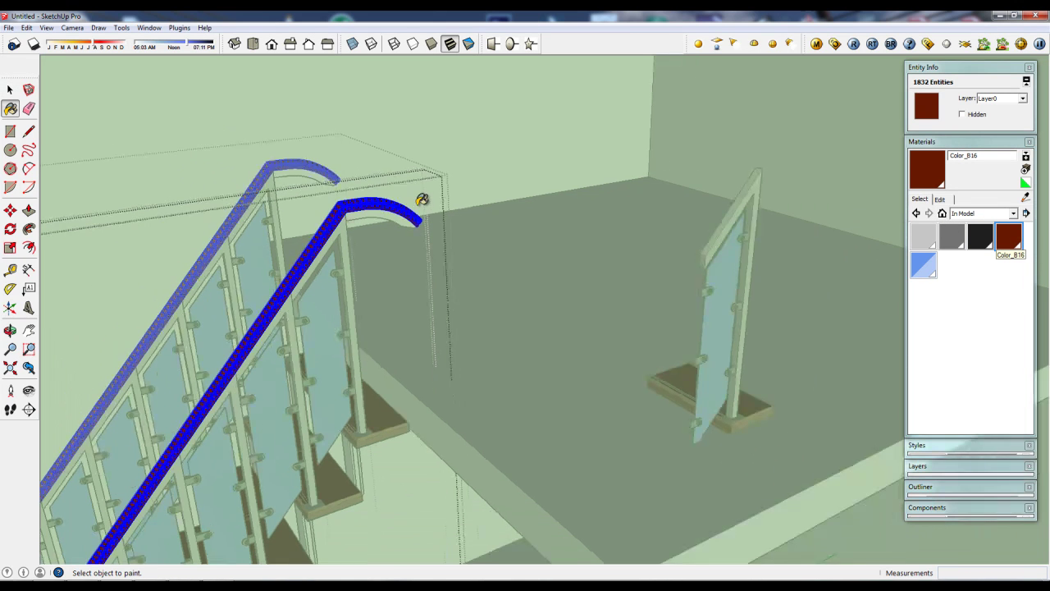
{"action": "key", "text": "space"}
{"action": "key", "text": "ctrl+t"}
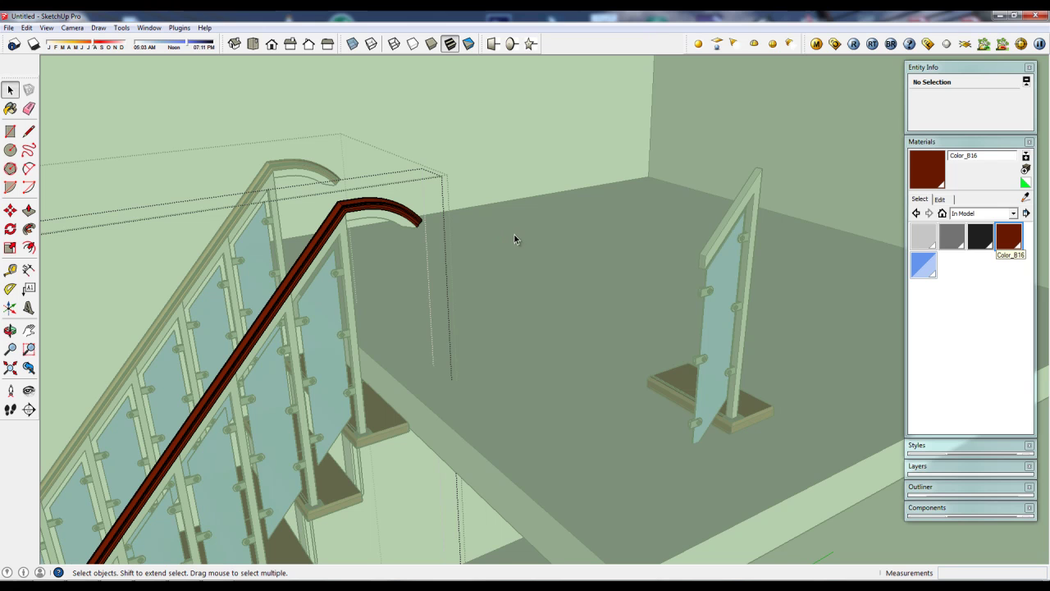
{"action": "scroll", "coordinate": [378, 218], "scroll_direction": "up", "scroll_amount": 2}
{"action": "double_click", "coordinate": [385, 216]}
{"action": "left_click", "coordinate": [386, 220]}
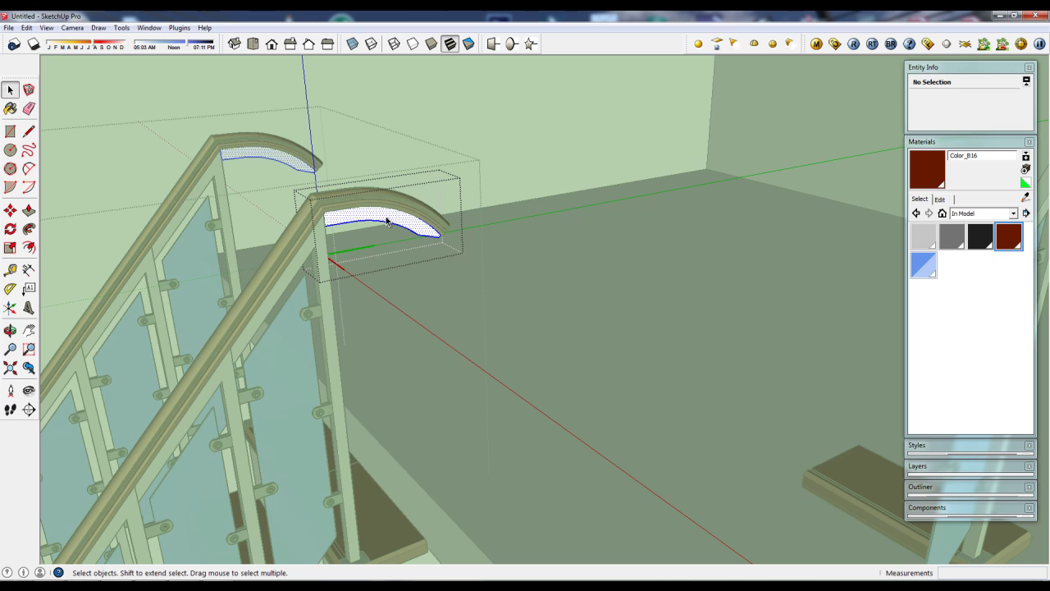
{"action": "left_click", "coordinate": [922, 236]}
{"action": "left_click", "coordinate": [389, 209]}
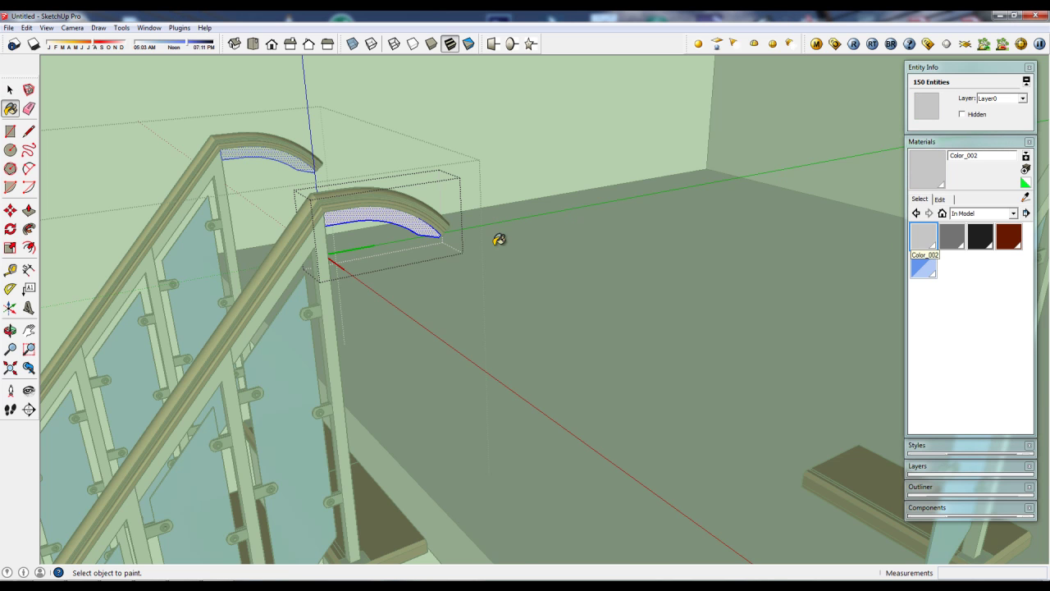
{"action": "key", "text": "space"}
{"action": "left_click", "coordinate": [621, 272]}
{"action": "mouse_move", "coordinate": [621, 271]}
{"action": "middle_mouse_down"}
{"action": "mouse_move", "coordinate": [557, 262]}
{"action": "mouse_move", "coordinate": [467, 273]}
{"action": "mouse_move", "coordinate": [427, 203]}
{"action": "middle_mouse_up"}
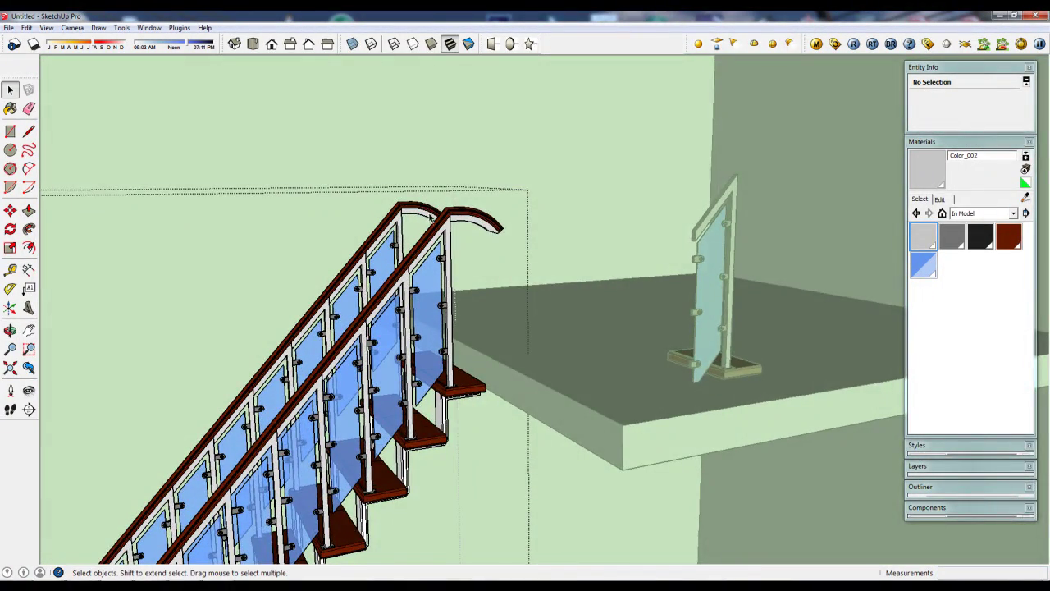
{"action": "mouse_move", "coordinate": [442, 247]}
{"action": "middle_mouse_down"}
{"action": "mouse_move", "coordinate": [442, 257]}
{"action": "mouse_move", "coordinate": [499, 271]}
{"action": "mouse_move", "coordinate": [546, 341]}
{"action": "middle_mouse_up"}
Paint the tread component's L-shaped support bracket near-black Color_008
{"action": "scroll", "coordinate": [569, 347], "scroll_direction": "up", "scroll_amount": 3}
{"action": "scroll", "coordinate": [564, 336], "scroll_direction": "up", "scroll_amount": 5}
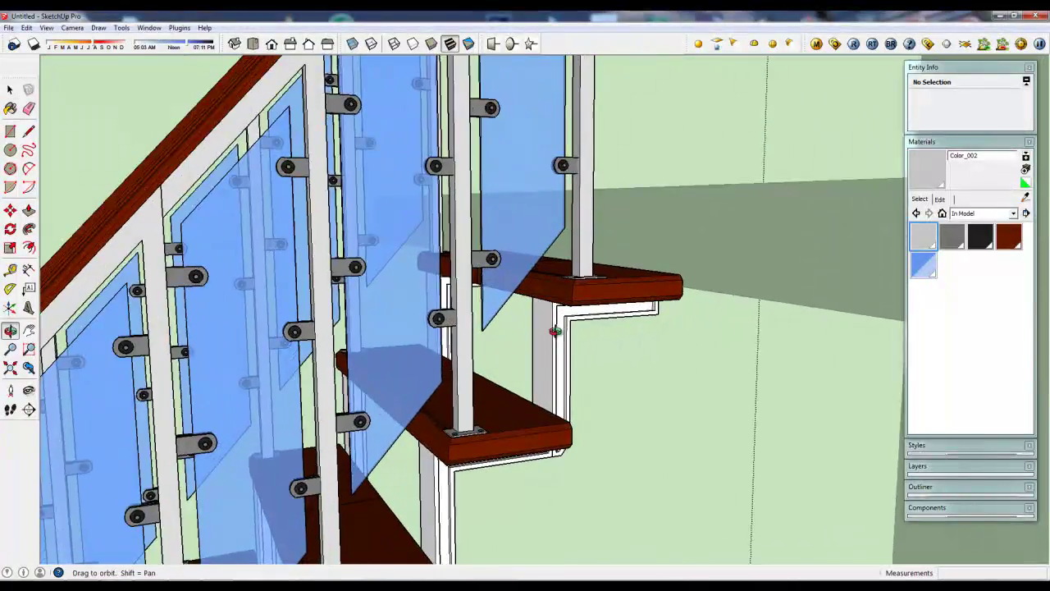
{"action": "scroll", "coordinate": [543, 343], "scroll_direction": "up", "scroll_amount": 2}
{"action": "scroll", "coordinate": [543, 343], "scroll_direction": "up", "scroll_amount": 3}
{"action": "double_click", "coordinate": [543, 338]}
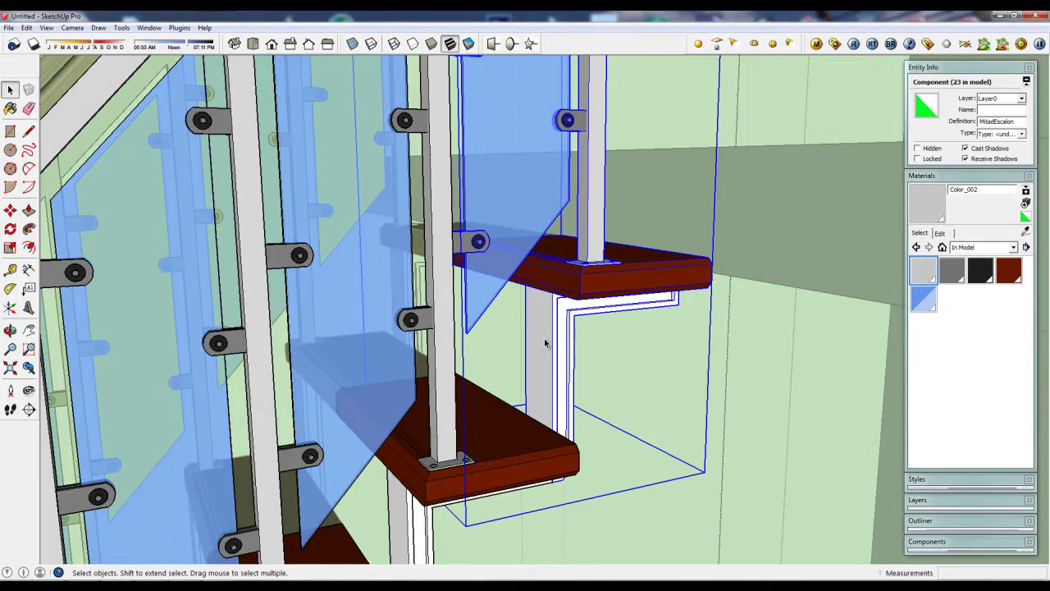
{"action": "mouse_move", "coordinate": [539, 336]}
{"action": "middle_mouse_down"}
{"action": "mouse_move", "coordinate": [563, 347]}
{"action": "mouse_move", "coordinate": [553, 351]}
{"action": "middle_mouse_up"}
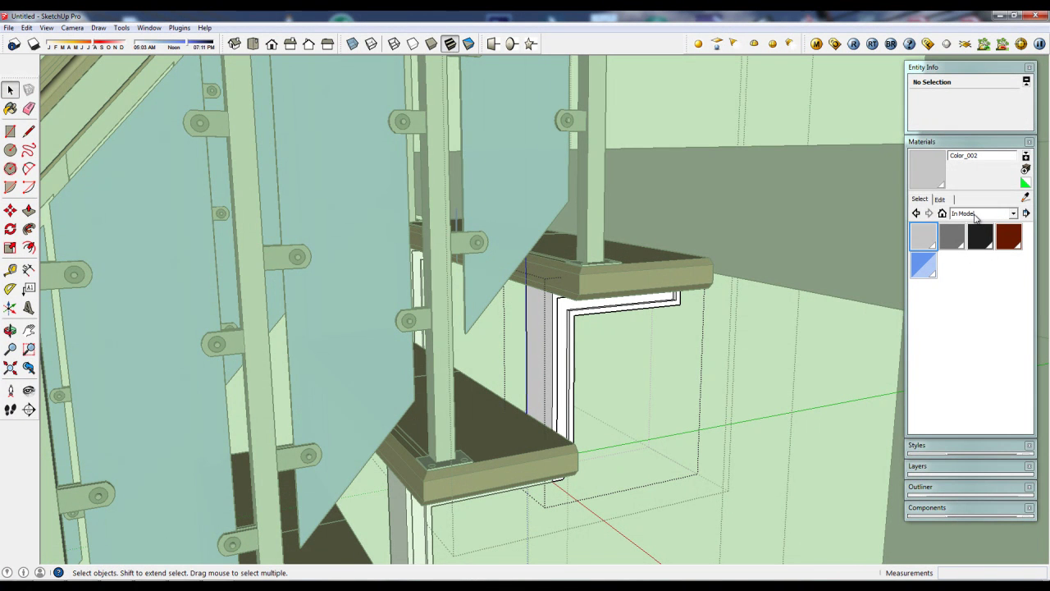
{"action": "triple_click", "coordinate": [559, 327]}
{"action": "key", "text": "b"}
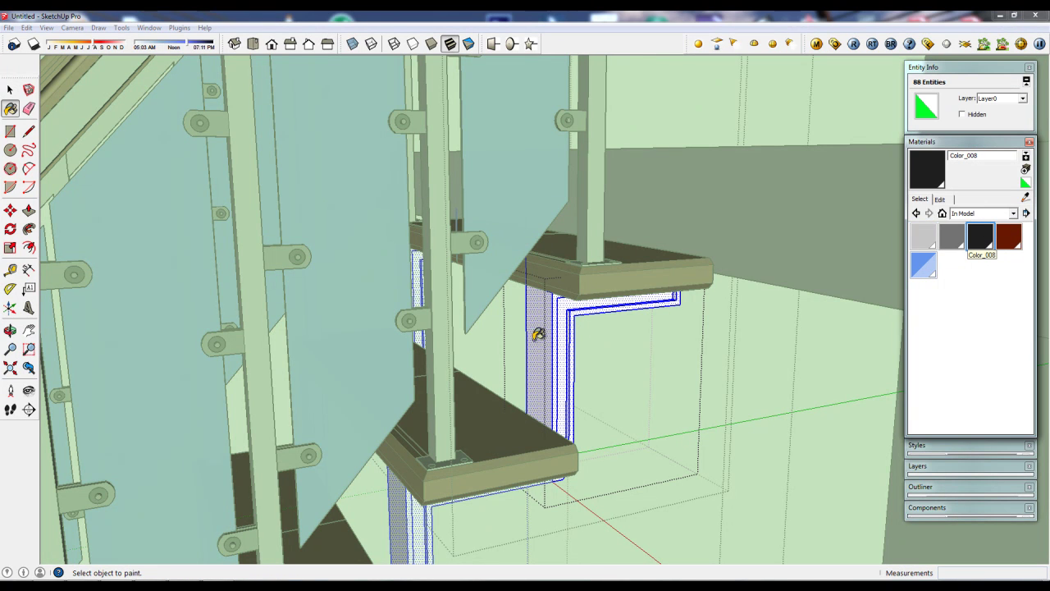
{"action": "left_click", "coordinate": [538, 334]}
Orbit around the staircase to check the black bracket, then clear the selection
{"action": "mouse_move", "coordinate": [565, 346]}
{"action": "middle_mouse_down"}
{"action": "mouse_move", "coordinate": [580, 340]}
{"action": "mouse_move", "coordinate": [457, 340]}
{"action": "mouse_move", "coordinate": [600, 298]}
{"action": "middle_mouse_up"}
{"action": "scroll", "coordinate": [601, 295], "scroll_direction": "up", "scroll_amount": 2}
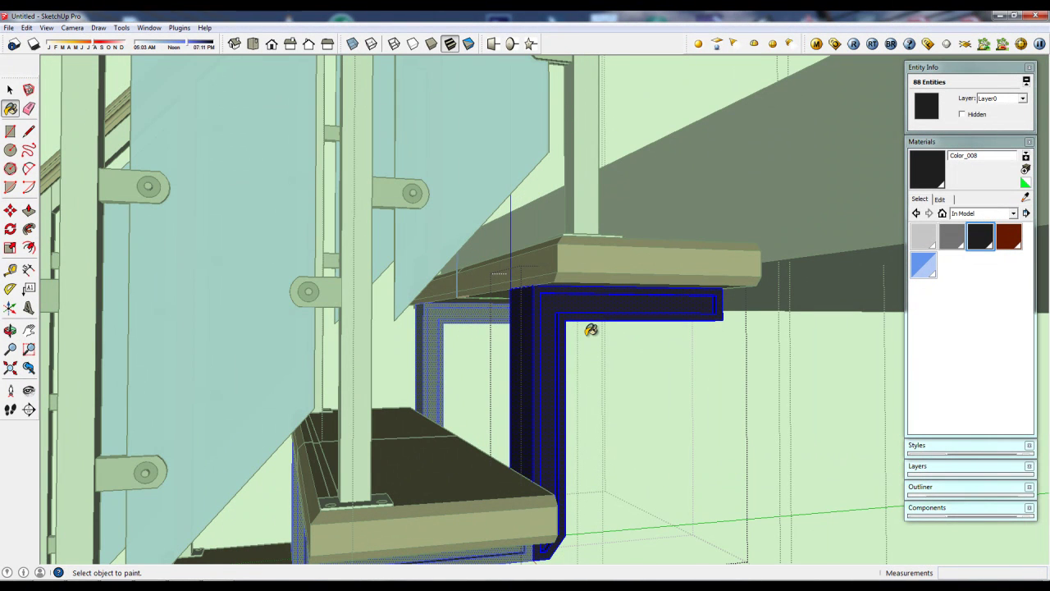
{"action": "scroll", "coordinate": [585, 349], "scroll_direction": "down", "scroll_amount": 2}
{"action": "scroll", "coordinate": [557, 335], "scroll_direction": "down", "scroll_amount": 2}
{"action": "scroll", "coordinate": [556, 337], "scroll_direction": "down", "scroll_amount": 1}
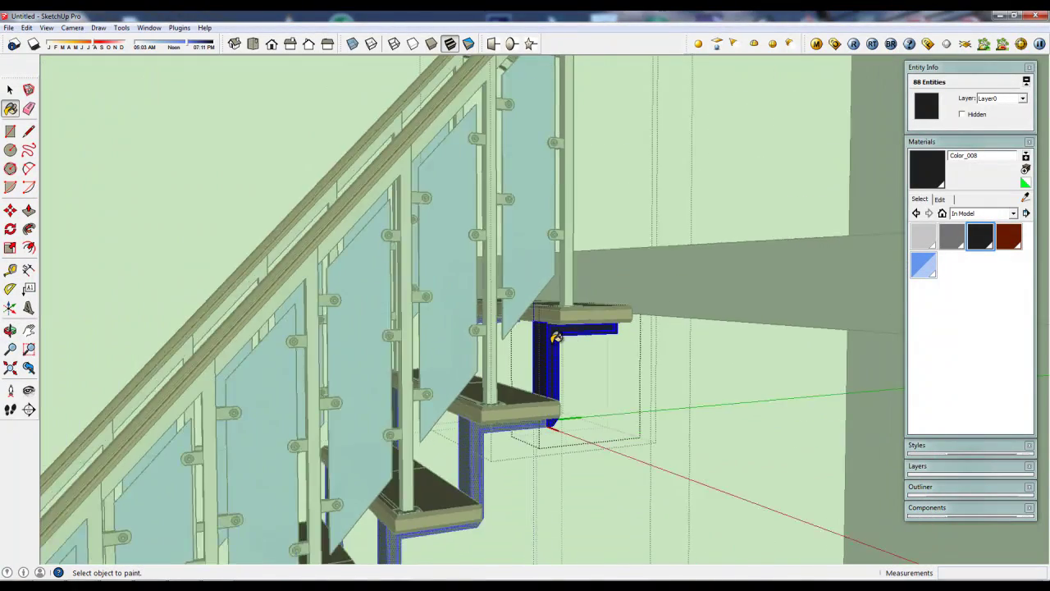
{"action": "scroll", "coordinate": [555, 338], "scroll_direction": "down", "scroll_amount": 2}
{"action": "scroll", "coordinate": [556, 337], "scroll_direction": "down", "scroll_amount": 1}
{"action": "scroll", "coordinate": [555, 337], "scroll_direction": "down", "scroll_amount": 1}
{"action": "middle_click_drag", "start_coordinate": [555, 337], "coordinate": [802, 372]}
{"action": "scroll", "coordinate": [574, 351], "scroll_direction": "down", "scroll_amount": 2}
{"action": "scroll", "coordinate": [575, 351], "scroll_direction": "down", "scroll_amount": 3}
{"action": "key", "text": "space"}
{"action": "key", "text": "Escape"}
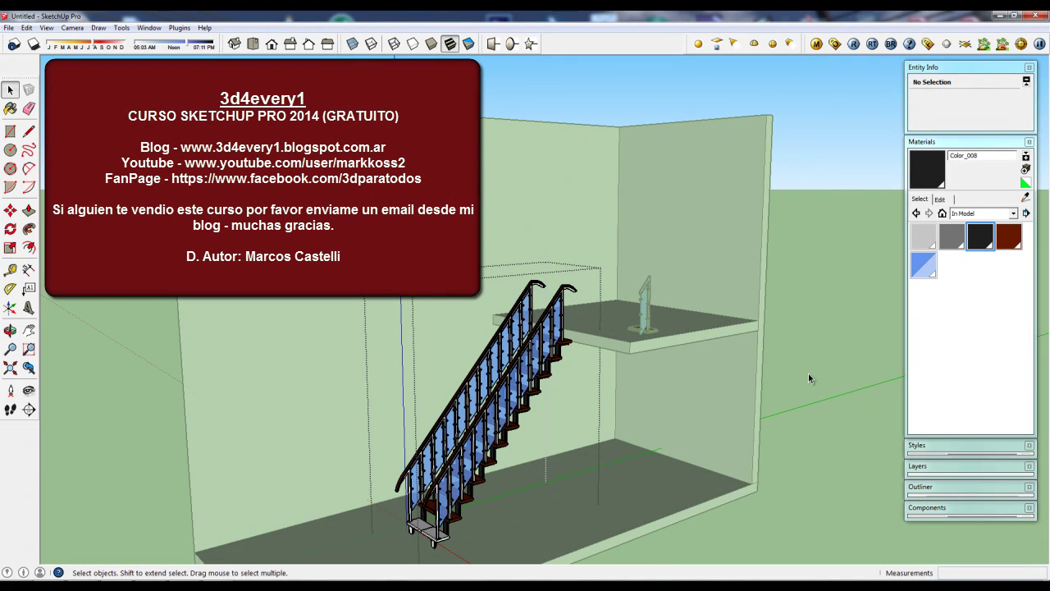
Exit the tread component back to the full model and clear the selection
{"action": "mouse_move", "coordinate": [648, 369]}
{"action": "middle_mouse_down"}
{"action": "mouse_move", "coordinate": [599, 359]}
{"action": "mouse_move", "coordinate": [614, 331]}
{"action": "middle_mouse_up"}
{"action": "scroll", "coordinate": [599, 359], "scroll_direction": "up", "scroll_amount": 3}
{"action": "scroll", "coordinate": [613, 331], "scroll_direction": "down", "scroll_amount": 3}
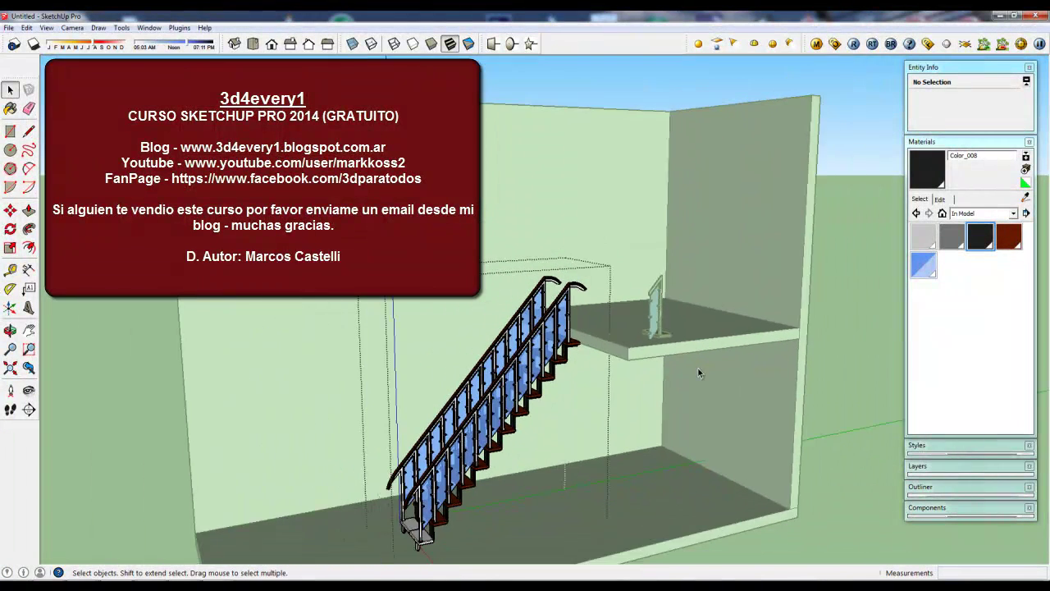
{"action": "key", "text": "k"}
{"action": "left_click", "coordinate": [659, 316]}
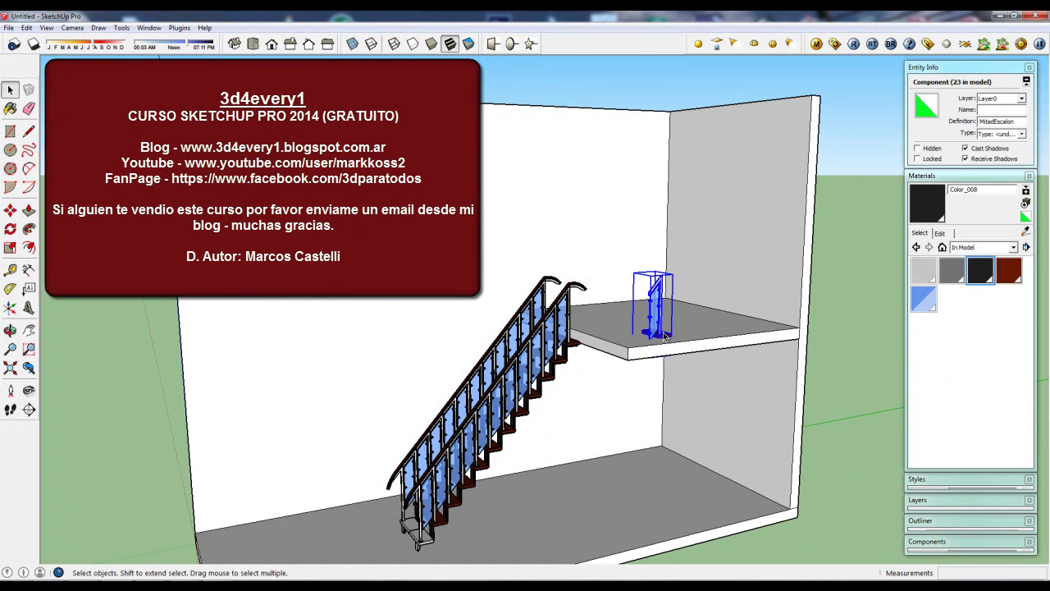
{"action": "key", "text": "Escape"}
Orbit and zoom to a front view of the staircase's bottom step
{"action": "middle_click_drag", "start_coordinate": [663, 331], "coordinate": [504, 396]}
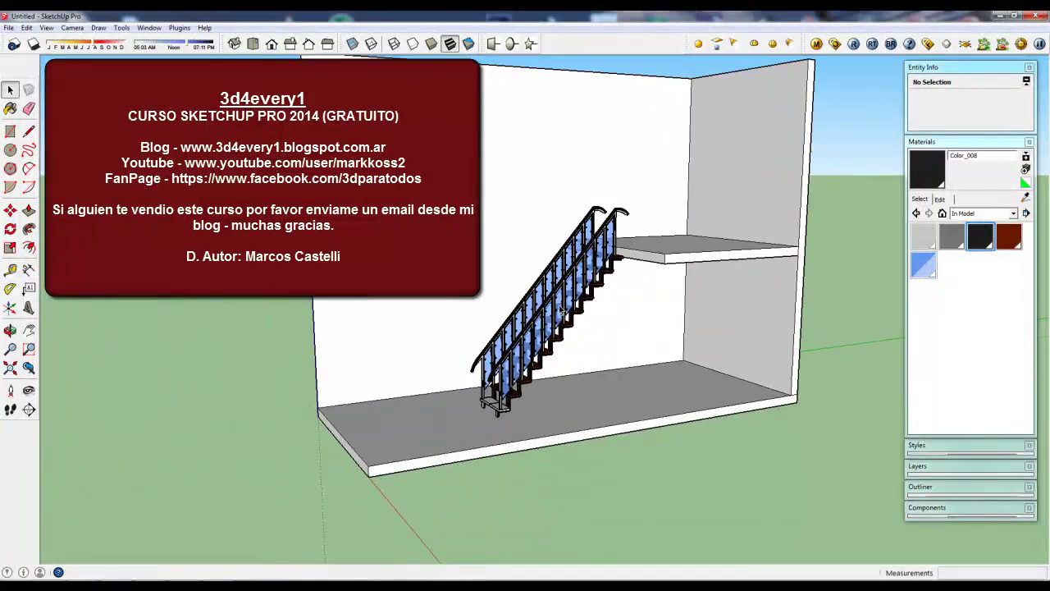
{"action": "scroll", "coordinate": [504, 397], "scroll_direction": "up", "scroll_amount": 2}
{"action": "scroll", "coordinate": [504, 396], "scroll_direction": "up", "scroll_amount": 2}
{"action": "scroll", "coordinate": [504, 396], "scroll_direction": "up", "scroll_amount": 2}
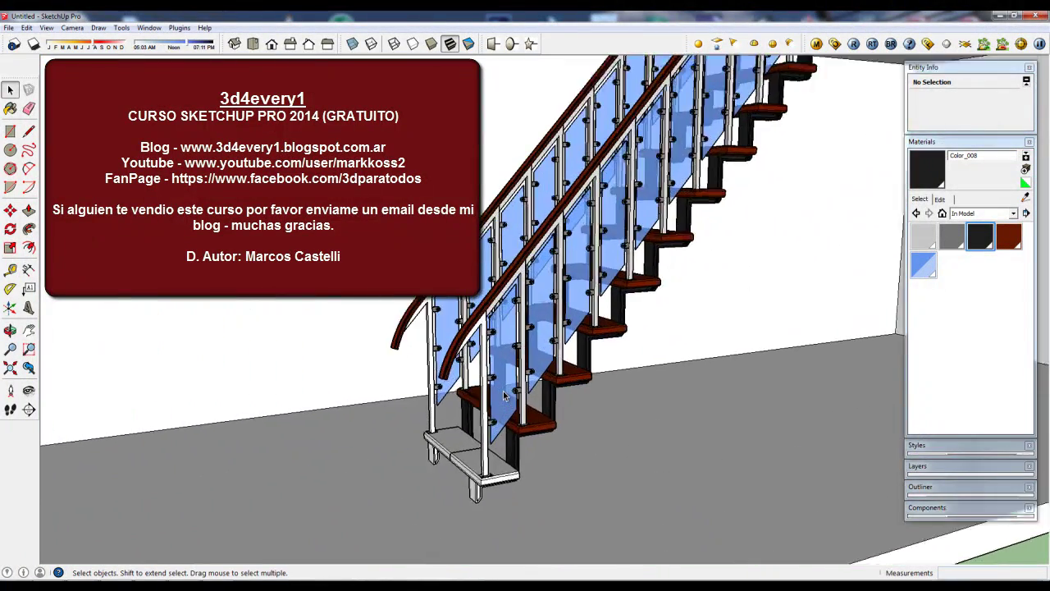
{"action": "scroll", "coordinate": [504, 397], "scroll_direction": "up", "scroll_amount": 2}
{"action": "mouse_move", "coordinate": [503, 396]}
{"action": "middle_mouse_down"}
{"action": "mouse_move", "coordinate": [497, 426]}
{"action": "mouse_move", "coordinate": [516, 502]}
{"action": "mouse_move", "coordinate": [503, 430]}
{"action": "middle_mouse_up"}
{"action": "scroll", "coordinate": [502, 430], "scroll_direction": "up", "scroll_amount": 1}
{"action": "scroll", "coordinate": [504, 435], "scroll_direction": "up", "scroll_amount": 2}
Paint the brackets under the bottom step near-black Color_008
{"action": "double_click", "coordinate": [472, 459]}
{"action": "double_click", "coordinate": [472, 460]}
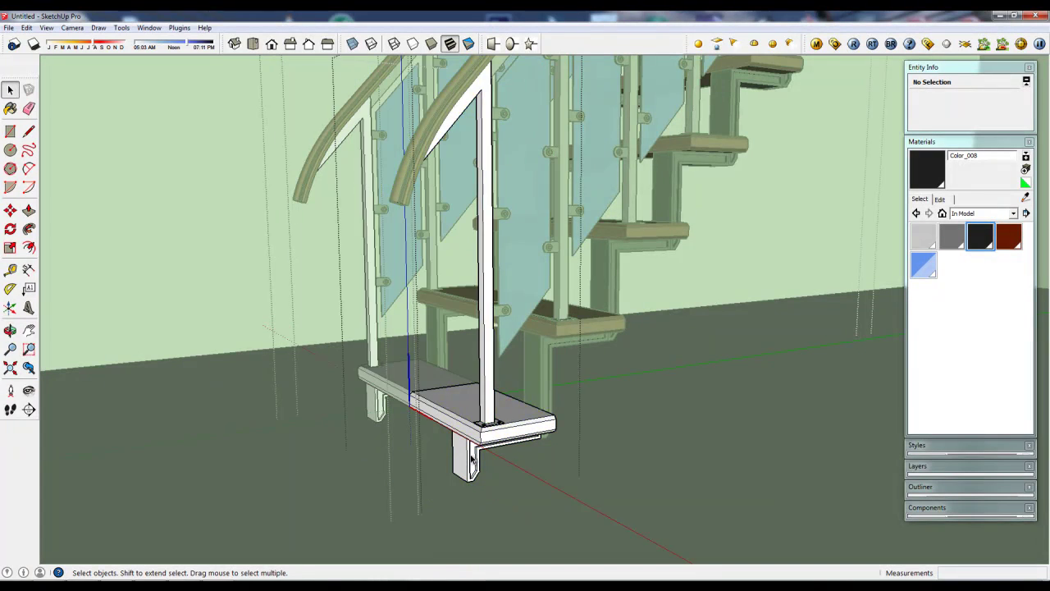
{"action": "double_click", "coordinate": [471, 460]}
{"action": "key", "text": "ctrl+a"}
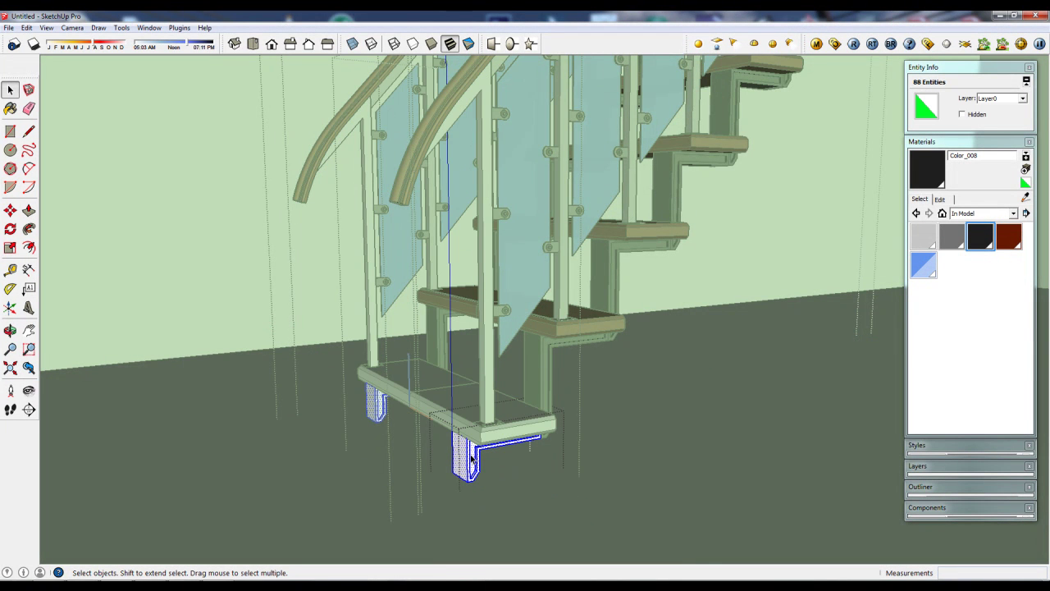
{"action": "left_click", "coordinate": [980, 238]}
{"action": "left_click", "coordinate": [527, 471]}
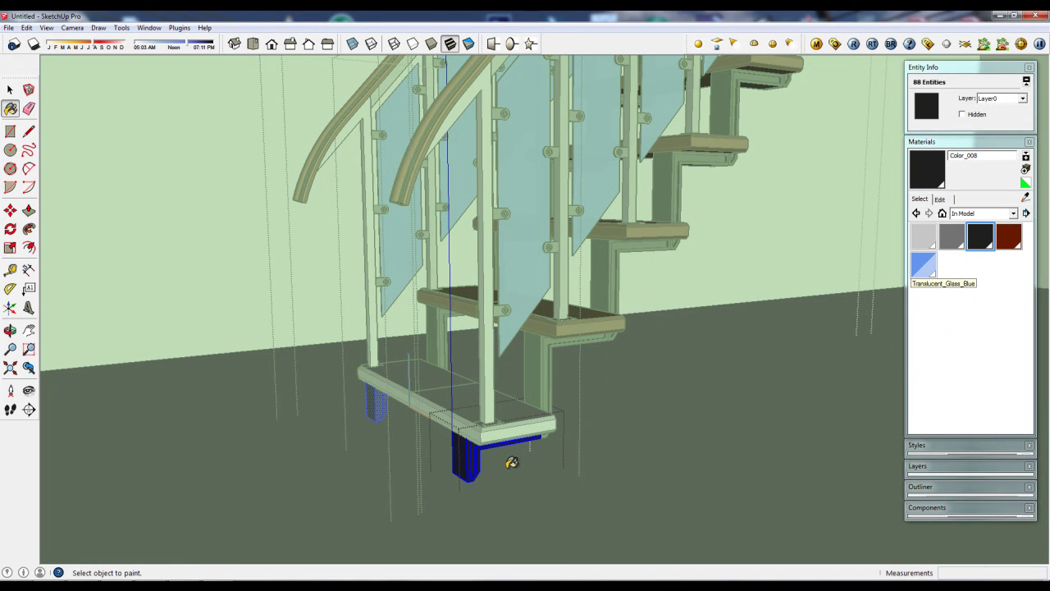
{"action": "left_click", "coordinate": [1026, 198]}
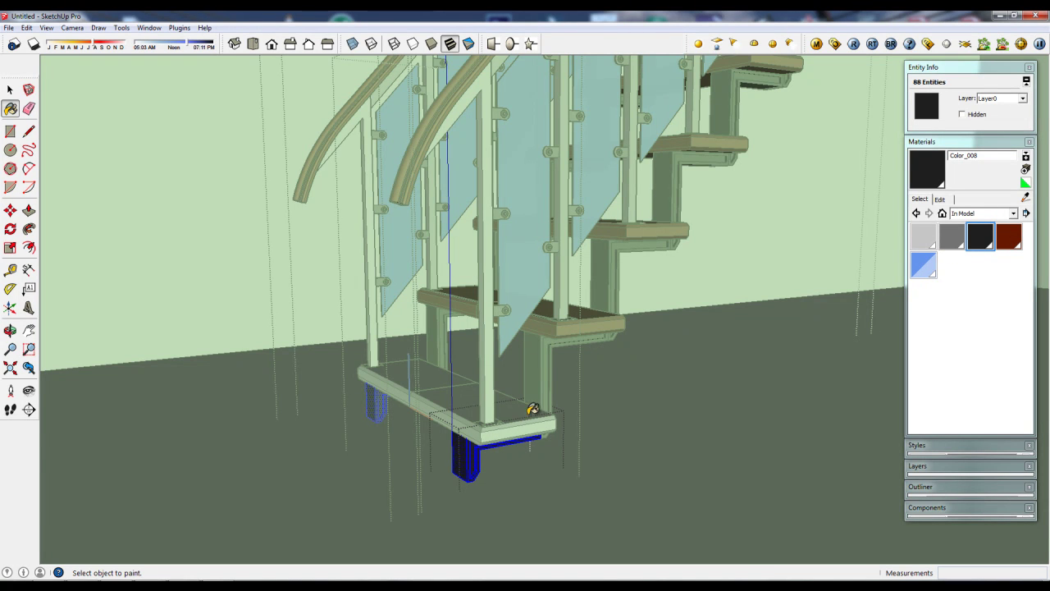
{"action": "key", "text": "space"}
{"action": "left_click", "coordinate": [523, 414]}
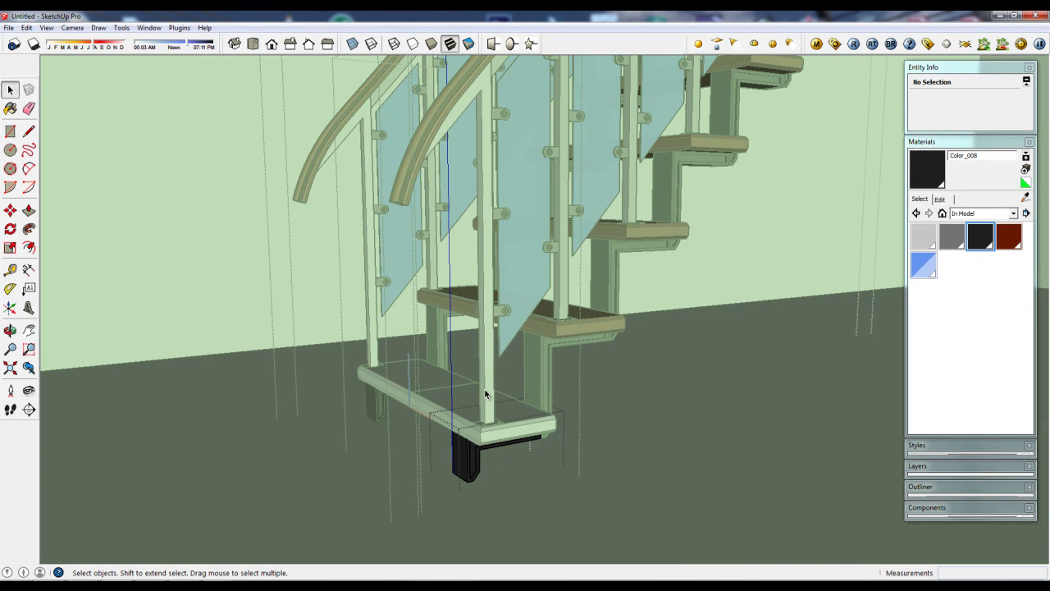
Paint the bottom step slab with the brown Color_B16 sampled from an upper tread
{"action": "double_click", "coordinate": [485, 395]}
{"action": "triple_click", "coordinate": [522, 419]}
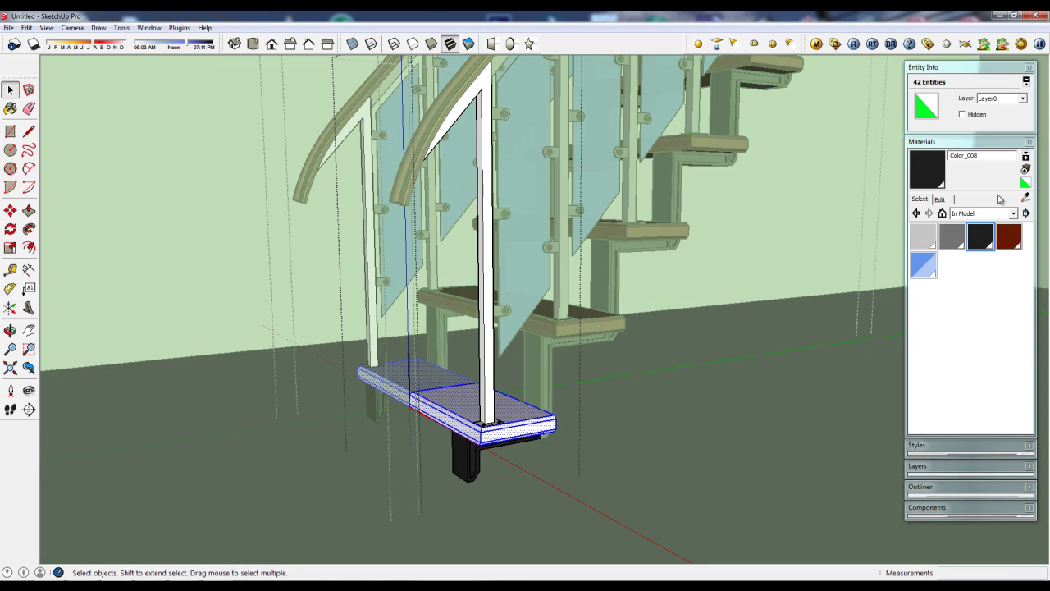
{"action": "left_click", "coordinate": [1025, 198]}
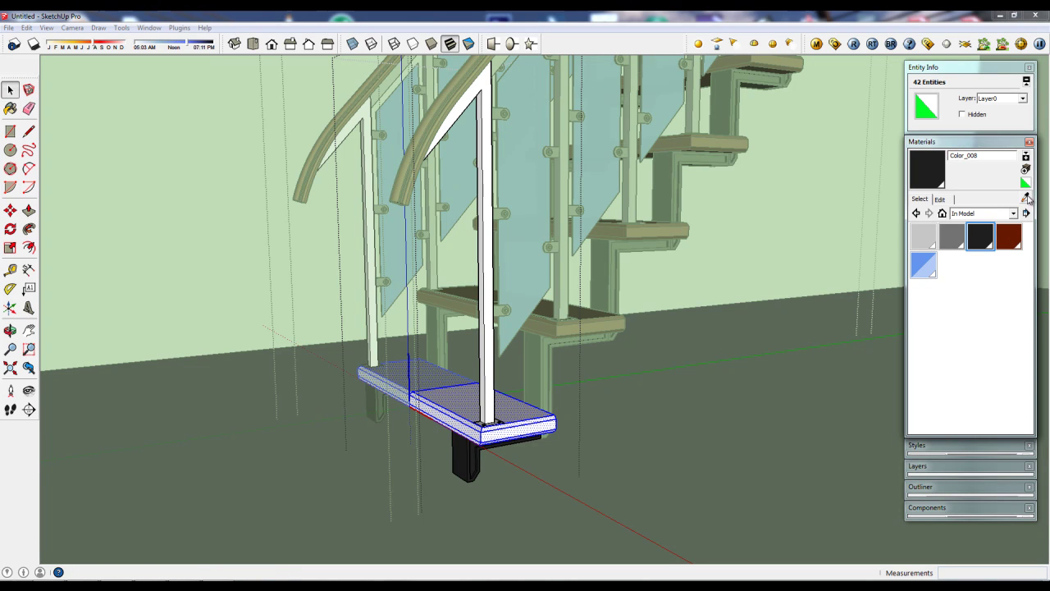
{"action": "left_click", "coordinate": [600, 324]}
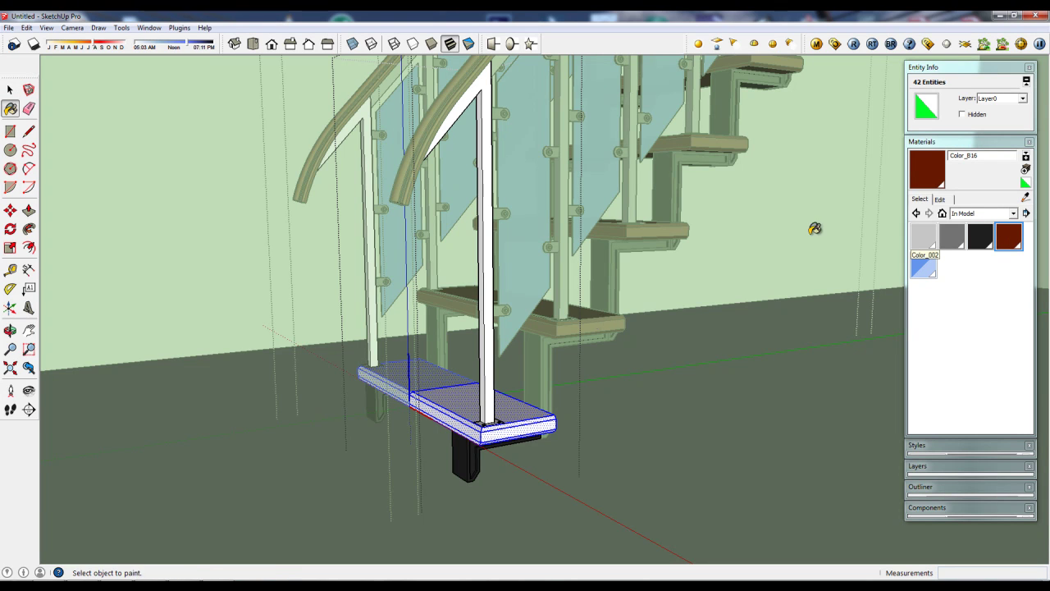
{"action": "left_click", "coordinate": [510, 404]}
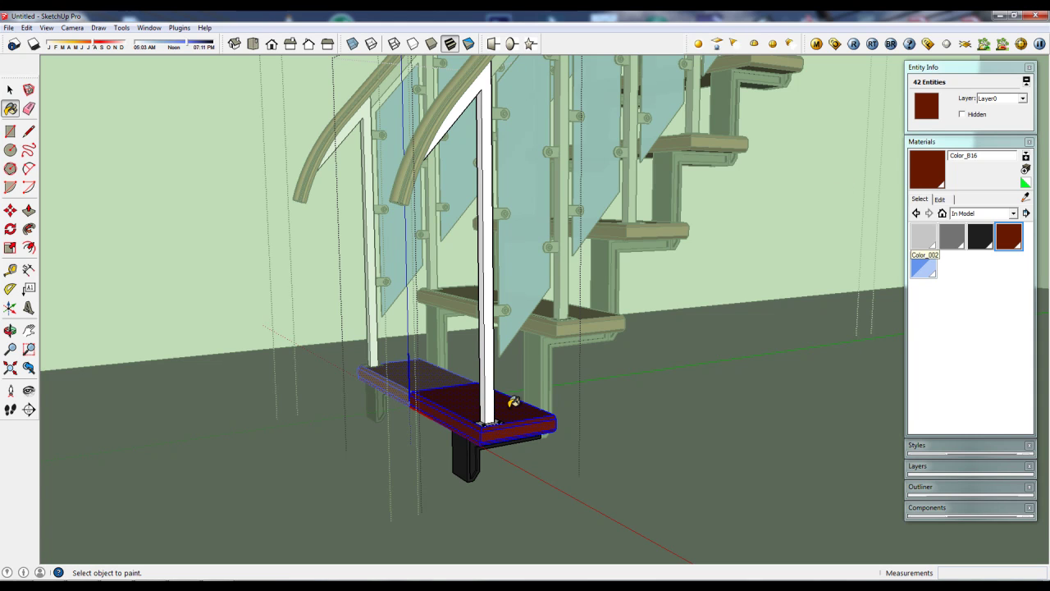
{"action": "key", "text": "space"}
{"action": "key", "text": "ctrl+z"}
Paint the bottom step's posts with light grey Color_002 sampled from another post
{"action": "left_click", "coordinate": [491, 398]}
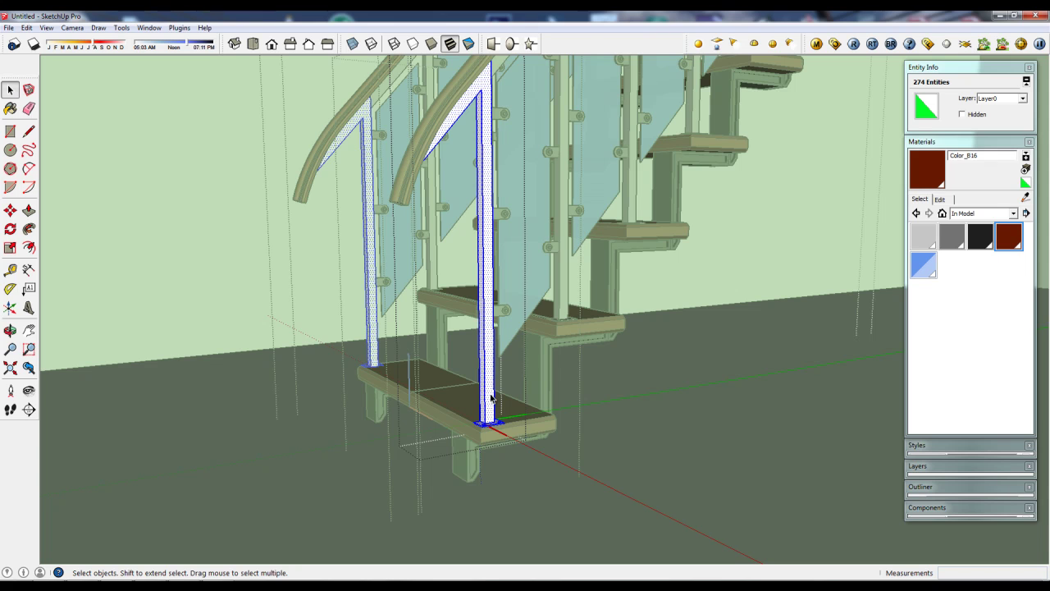
{"action": "left_click", "coordinate": [1025, 198]}
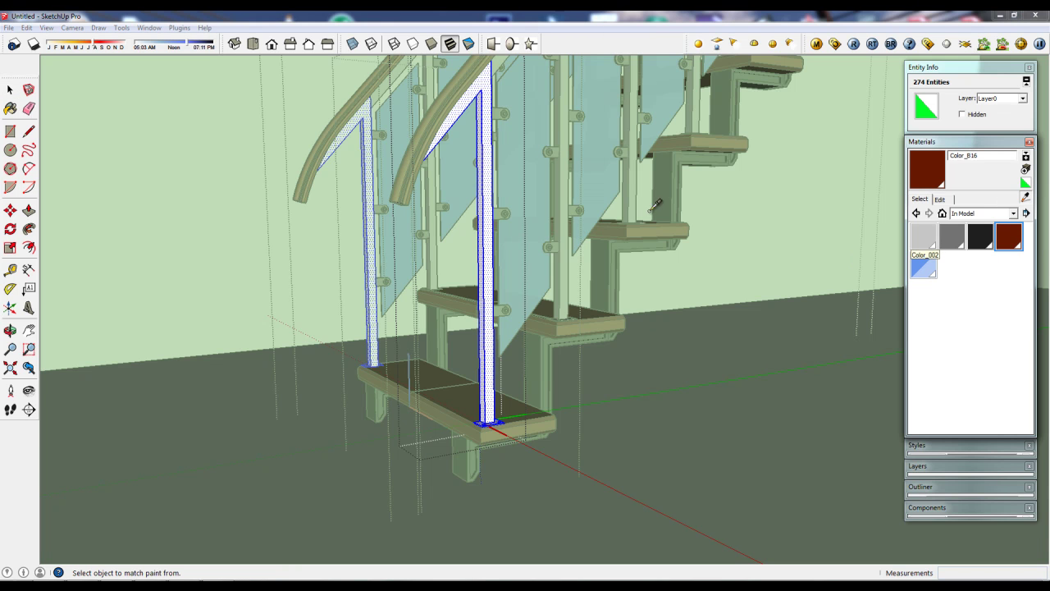
{"action": "left_click", "coordinate": [566, 225]}
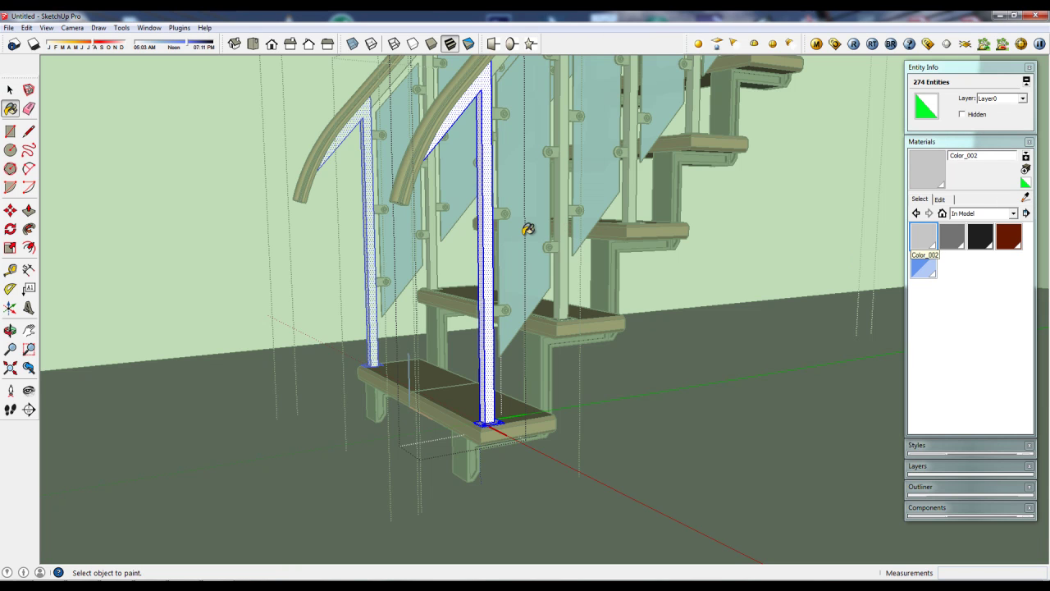
{"action": "left_click", "coordinate": [492, 275]}
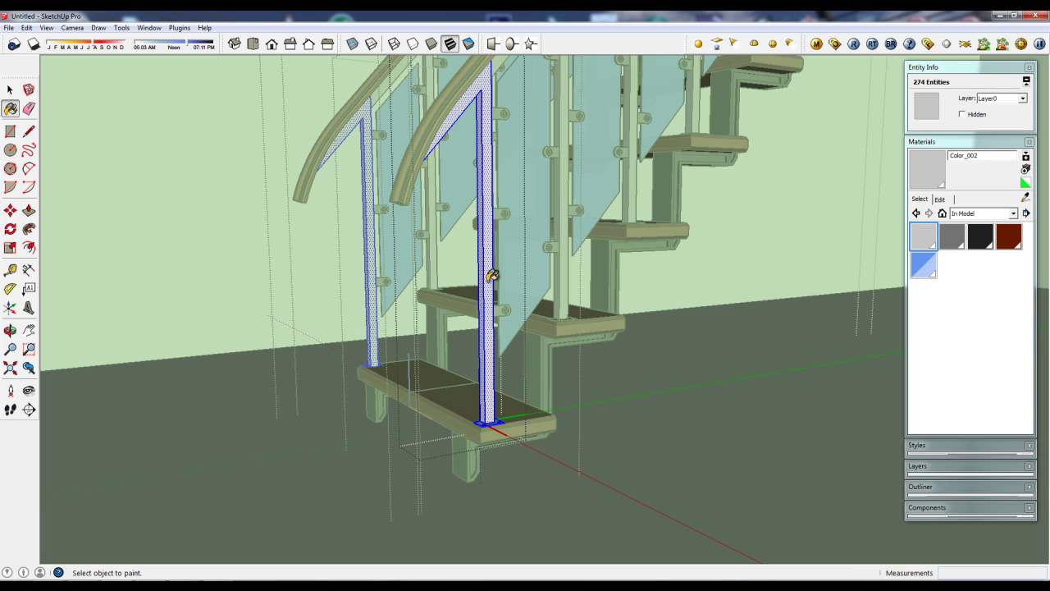
{"action": "scroll", "coordinate": [492, 276], "scroll_direction": "down", "scroll_amount": 3}
{"action": "scroll", "coordinate": [491, 275], "scroll_direction": "down", "scroll_amount": 2}
{"action": "key", "text": "space"}
{"action": "left_click", "coordinate": [755, 490]}
{"action": "left_click", "coordinate": [758, 491]}
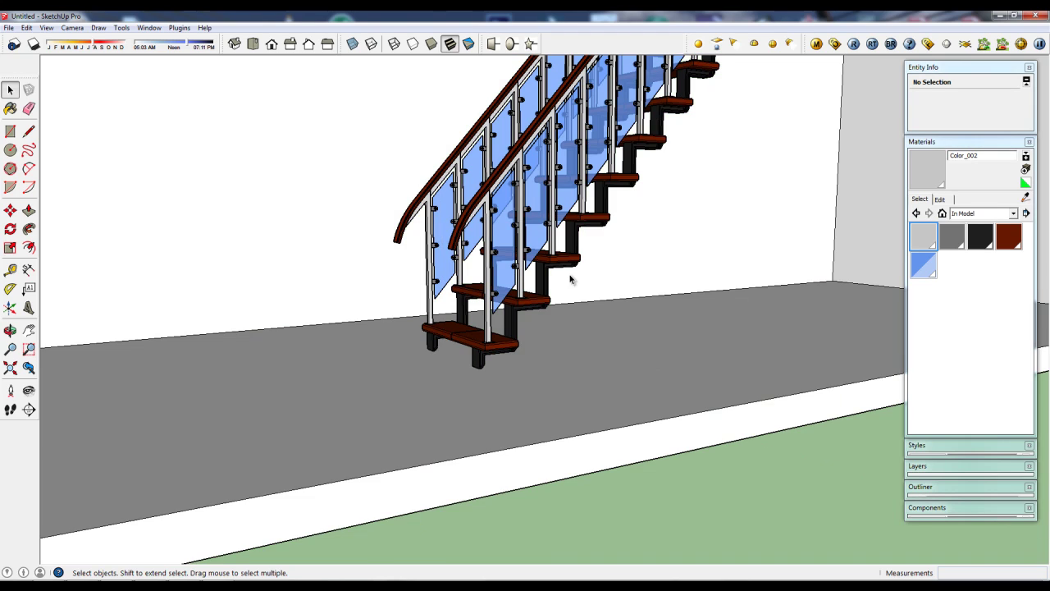
{"action": "mouse_move", "coordinate": [570, 277]}
{"action": "middle_mouse_down"}
{"action": "mouse_move", "coordinate": [613, 379]}
{"action": "mouse_move", "coordinate": [482, 336]}
{"action": "mouse_move", "coordinate": [496, 349]}
{"action": "middle_mouse_up"}
{"action": "middle_click_drag", "start_coordinate": [567, 290], "coordinate": [548, 308]}
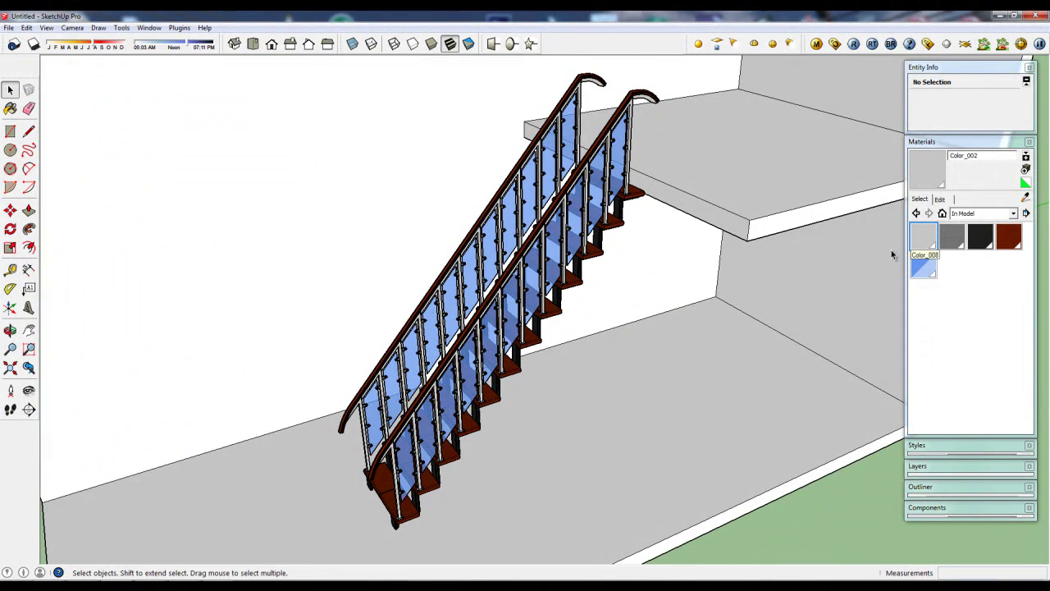
{"action": "mouse_move", "coordinate": [737, 259]}
{"action": "middle_mouse_down"}
{"action": "mouse_move", "coordinate": [436, 253]}
{"action": "mouse_move", "coordinate": [850, 205]}
{"action": "mouse_move", "coordinate": [652, 218]}
{"action": "mouse_move", "coordinate": [572, 152]}
{"action": "mouse_move", "coordinate": [607, 205]}
{"action": "mouse_move", "coordinate": [377, 180]}
{"action": "mouse_move", "coordinate": [587, 169]}
{"action": "mouse_move", "coordinate": [654, 286]}
{"action": "mouse_move", "coordinate": [645, 304]}
{"action": "middle_mouse_up"}
{"action": "scroll", "coordinate": [612, 209], "scroll_direction": "up", "scroll_amount": 2}
{"action": "scroll", "coordinate": [612, 208], "scroll_direction": "up", "scroll_amount": 2}
{"action": "scroll", "coordinate": [612, 208], "scroll_direction": "up", "scroll_amount": 2}
{"action": "mouse_move", "coordinate": [526, 259]}
{"action": "middle_mouse_down"}
{"action": "mouse_move", "coordinate": [559, 301]}
{"action": "mouse_move", "coordinate": [380, 317]}
{"action": "mouse_move", "coordinate": [508, 230]}
{"action": "middle_mouse_up"}
{"action": "scroll", "coordinate": [560, 302], "scroll_direction": "up", "scroll_amount": 2}
{"action": "scroll", "coordinate": [560, 302], "scroll_direction": "up", "scroll_amount": 2}
{"action": "scroll", "coordinate": [560, 301], "scroll_direction": "down", "scroll_amount": 2}
{"action": "scroll", "coordinate": [528, 307], "scroll_direction": "up", "scroll_amount": 3}
{"action": "scroll", "coordinate": [574, 180], "scroll_direction": "up", "scroll_amount": 3}
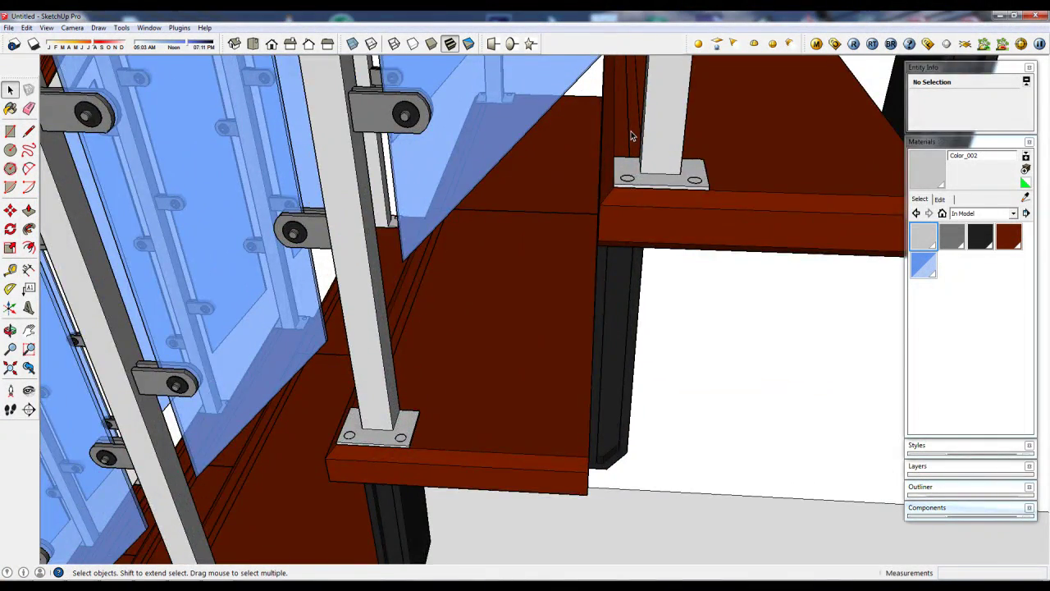
{"action": "scroll", "coordinate": [631, 135], "scroll_direction": "down", "scroll_amount": 1}
{"action": "middle_click_drag", "start_coordinate": [636, 163], "coordinate": [778, 169]}
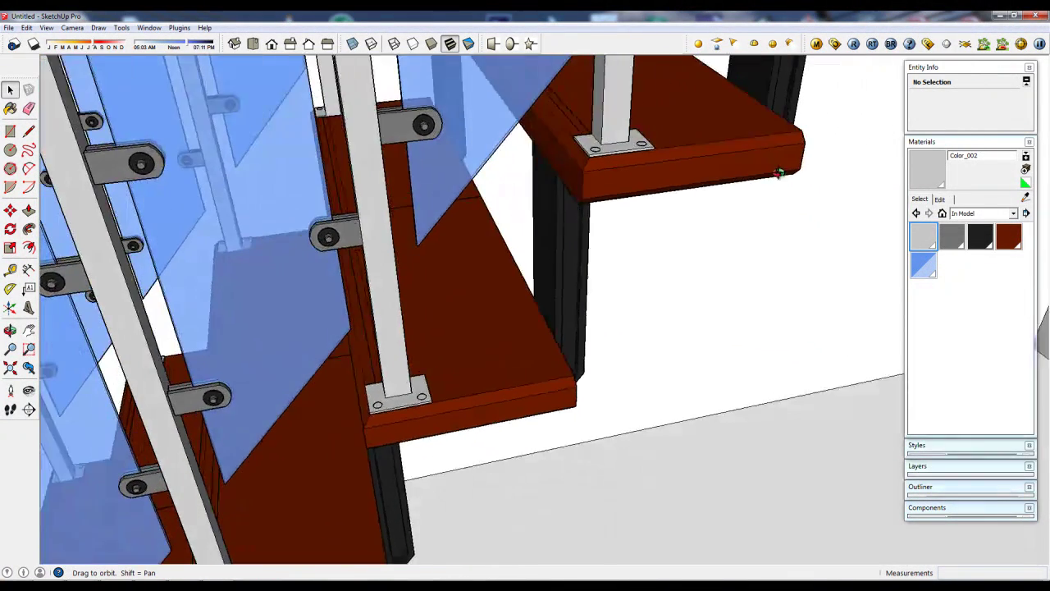
{"action": "mouse_move", "coordinate": [673, 137]}
{"action": "middle_mouse_down"}
{"action": "mouse_move", "coordinate": [668, 161]}
{"action": "mouse_move", "coordinate": [588, 139]}
{"action": "mouse_move", "coordinate": [605, 180]}
{"action": "middle_mouse_up"}
{"action": "scroll", "coordinate": [588, 140], "scroll_direction": "up", "scroll_amount": 3}
{"action": "scroll", "coordinate": [574, 152], "scroll_direction": "up", "scroll_amount": 1}
{"action": "scroll", "coordinate": [602, 159], "scroll_direction": "up", "scroll_amount": 1}
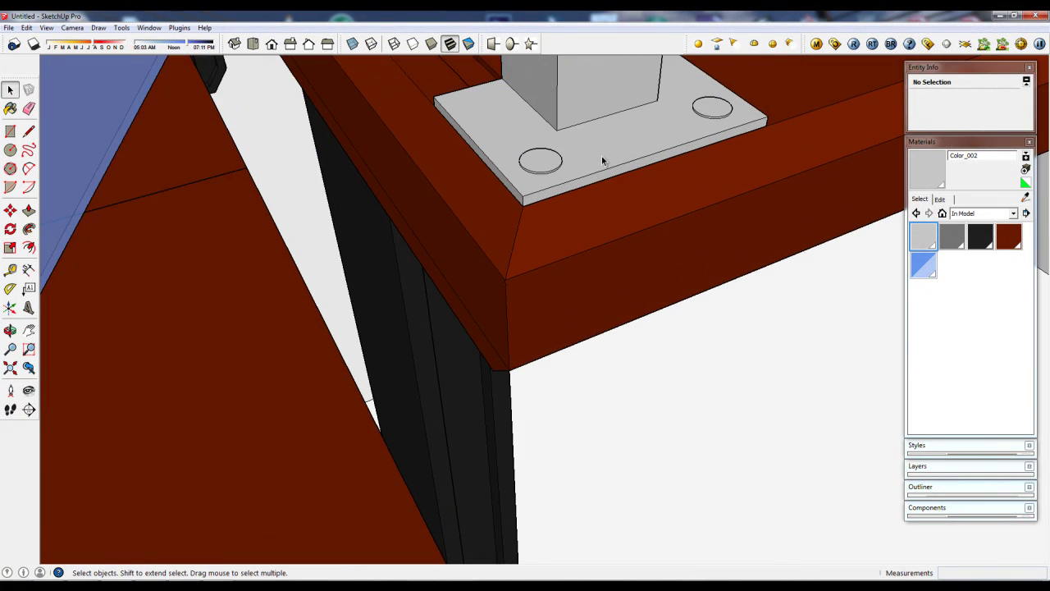
{"action": "scroll", "coordinate": [612, 156], "scroll_direction": "down", "scroll_amount": 1}
{"action": "scroll", "coordinate": [631, 144], "scroll_direction": "up", "scroll_amount": 1}
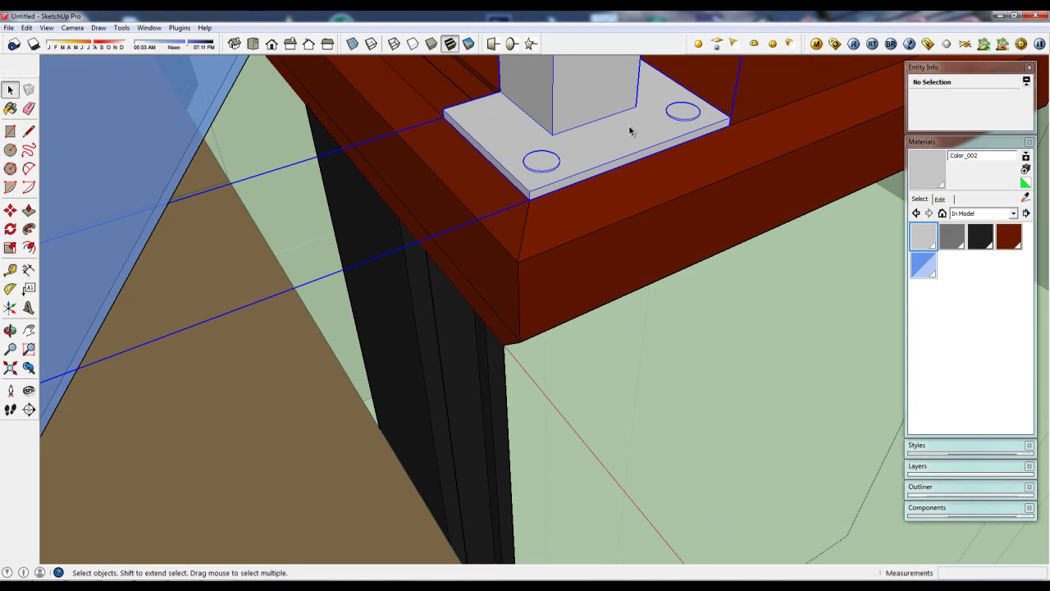
Paint the left bolt hole and its rim on the base plate black (Color_008)
{"action": "triple_click", "coordinate": [629, 128]}
{"action": "left_click", "coordinate": [628, 129]}
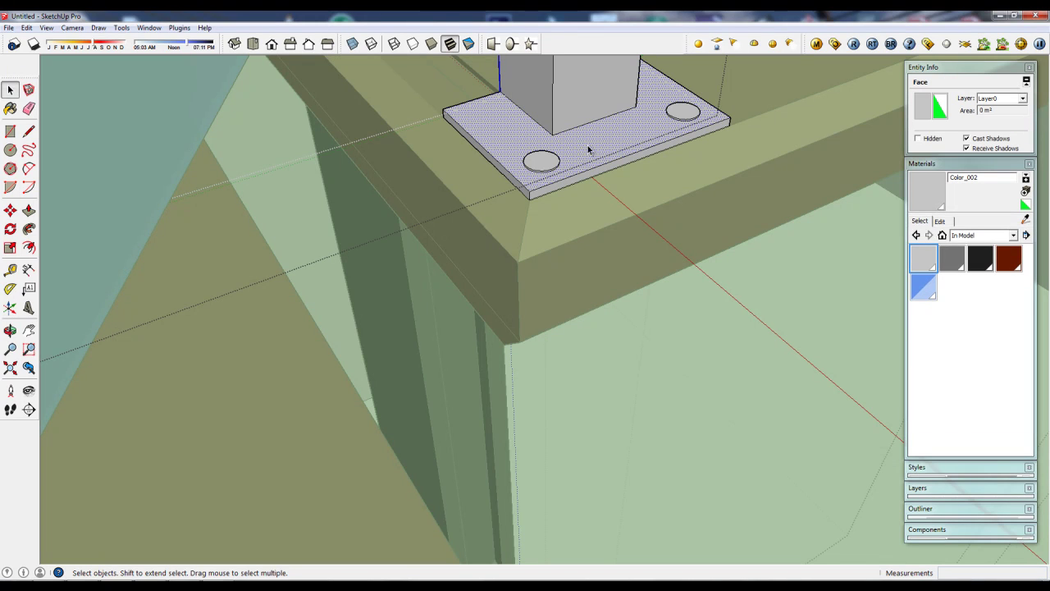
{"action": "left_click", "coordinate": [981, 257]}
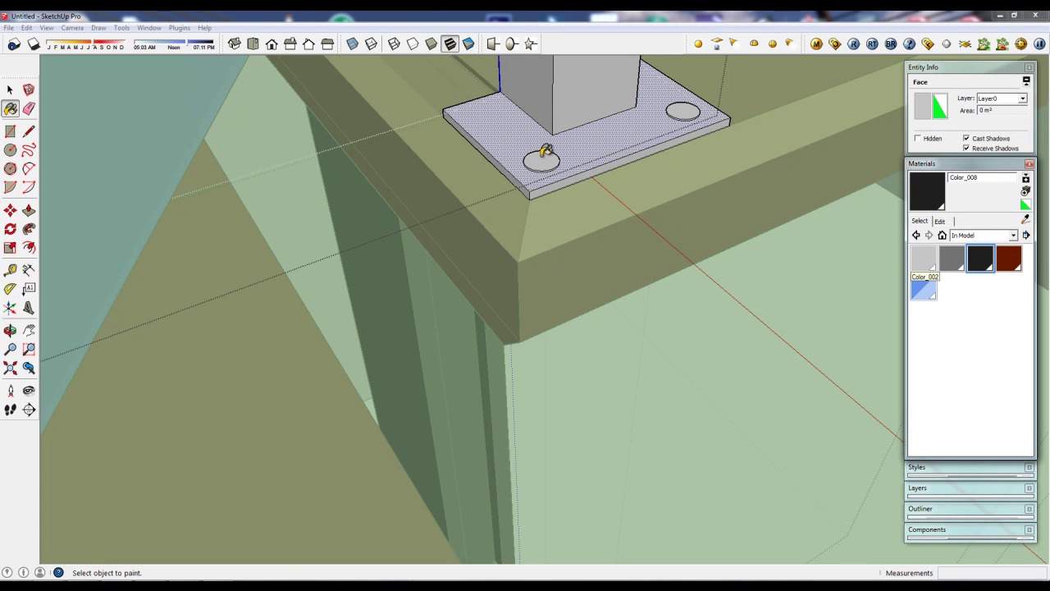
{"action": "left_click", "coordinate": [558, 159]}
{"action": "scroll", "coordinate": [684, 112], "scroll_direction": "up", "scroll_amount": 5}
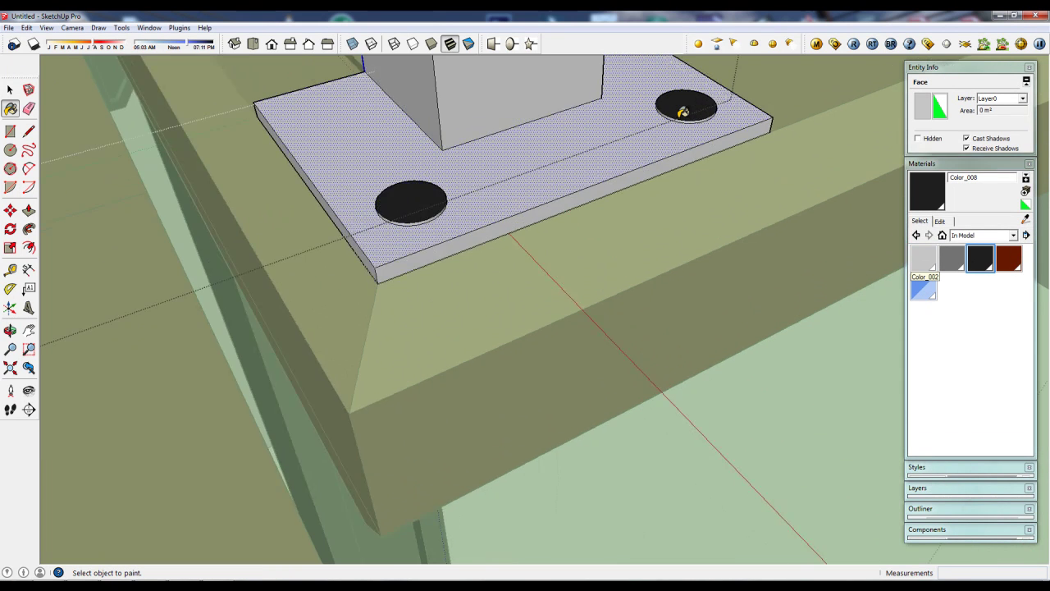
{"action": "mouse_move", "coordinate": [538, 100]}
{"action": "middle_mouse_down"}
{"action": "mouse_move", "coordinate": [358, 181]}
{"action": "mouse_move", "coordinate": [131, 246]}
{"action": "middle_mouse_up"}
{"action": "left_click", "coordinate": [146, 259]}
Exit the stair group and orbit to a lower view of the staircase's foot
{"action": "scroll", "coordinate": [300, 175], "scroll_direction": "down", "scroll_amount": 3}
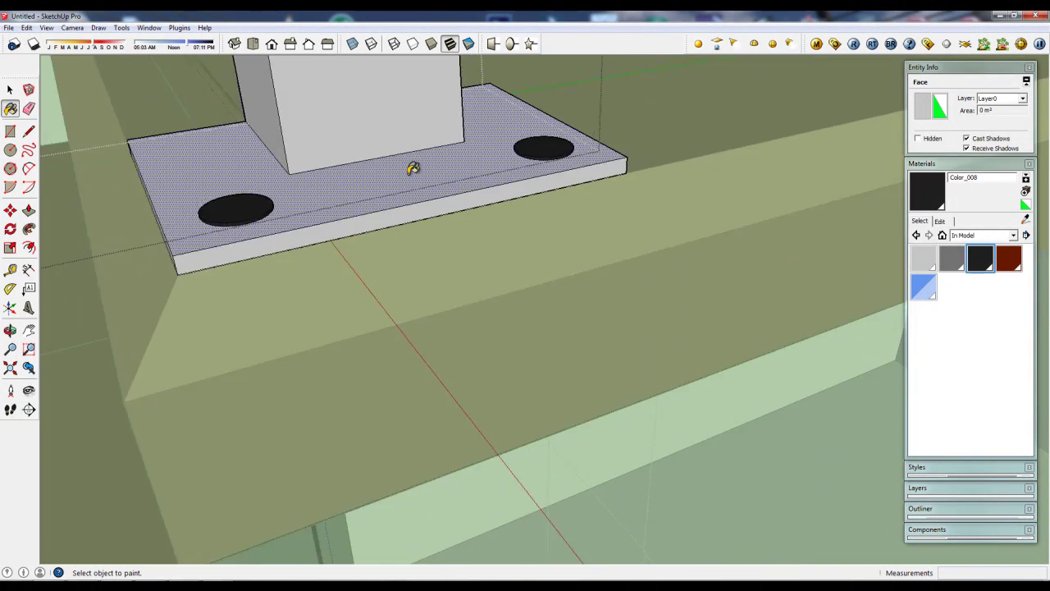
{"action": "scroll", "coordinate": [410, 169], "scroll_direction": "down", "scroll_amount": 3}
{"action": "scroll", "coordinate": [416, 159], "scroll_direction": "down", "scroll_amount": 3}
{"action": "scroll", "coordinate": [410, 169], "scroll_direction": "down", "scroll_amount": 2}
{"action": "scroll", "coordinate": [410, 169], "scroll_direction": "down", "scroll_amount": 2}
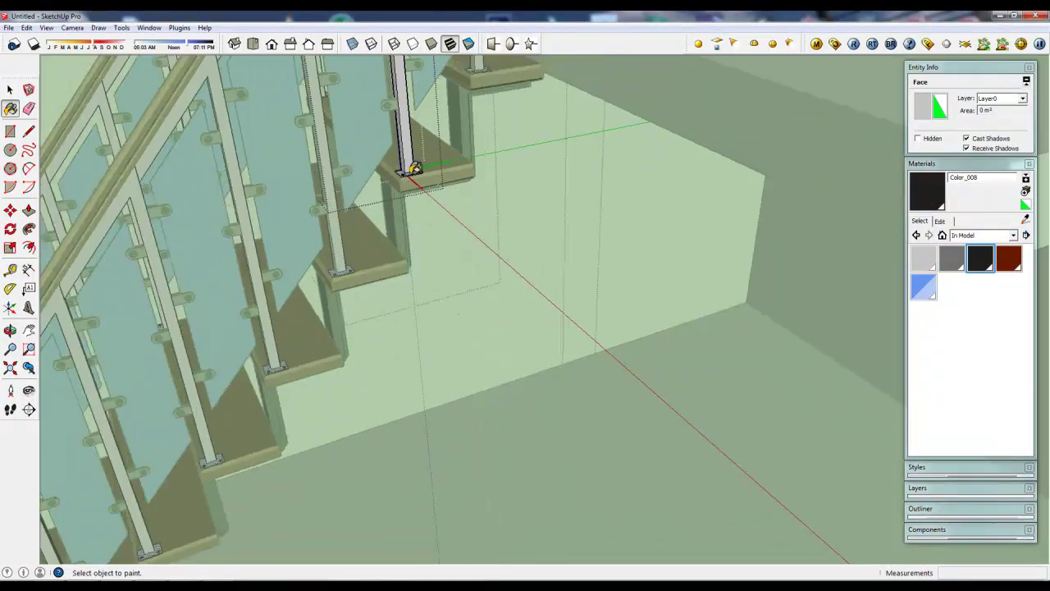
{"action": "scroll", "coordinate": [412, 169], "scroll_direction": "down", "scroll_amount": 2}
{"action": "scroll", "coordinate": [414, 167], "scroll_direction": "down", "scroll_amount": 2}
{"action": "scroll", "coordinate": [415, 167], "scroll_direction": "down", "scroll_amount": 2}
{"action": "key", "text": "space"}
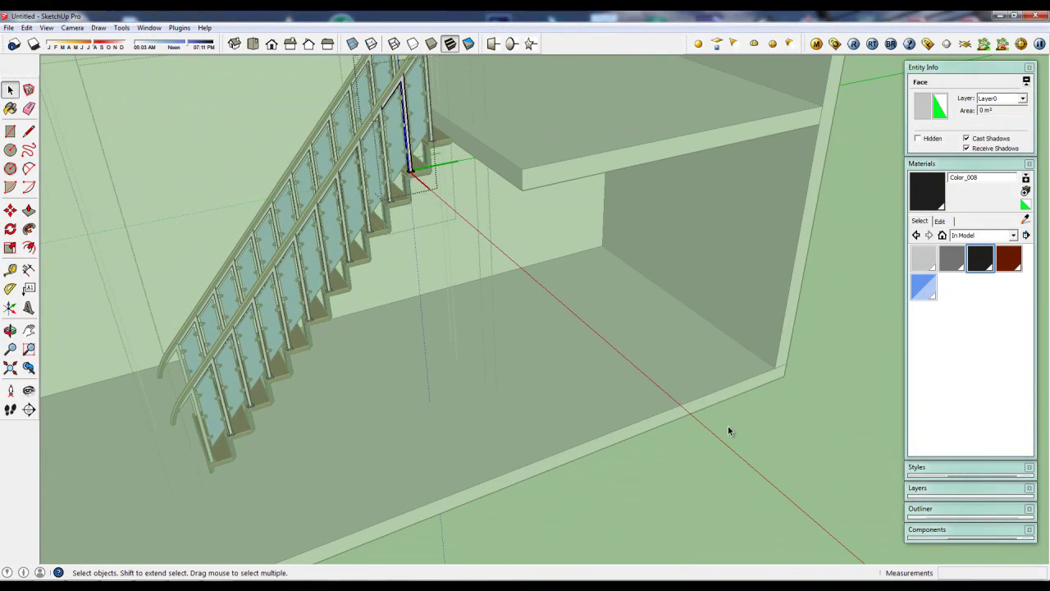
{"action": "left_click", "coordinate": [749, 454]}
{"action": "left_click", "coordinate": [748, 455]}
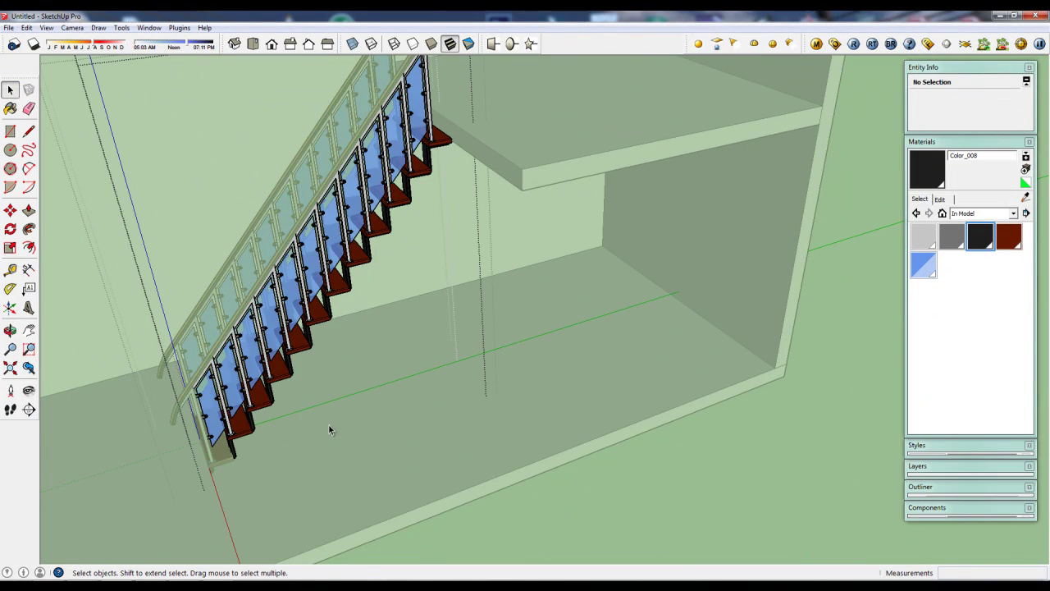
{"action": "middle_click_drag", "start_coordinate": [328, 429], "coordinate": [652, 436]}
{"action": "scroll", "coordinate": [471, 361], "scroll_direction": "up", "scroll_amount": 2}
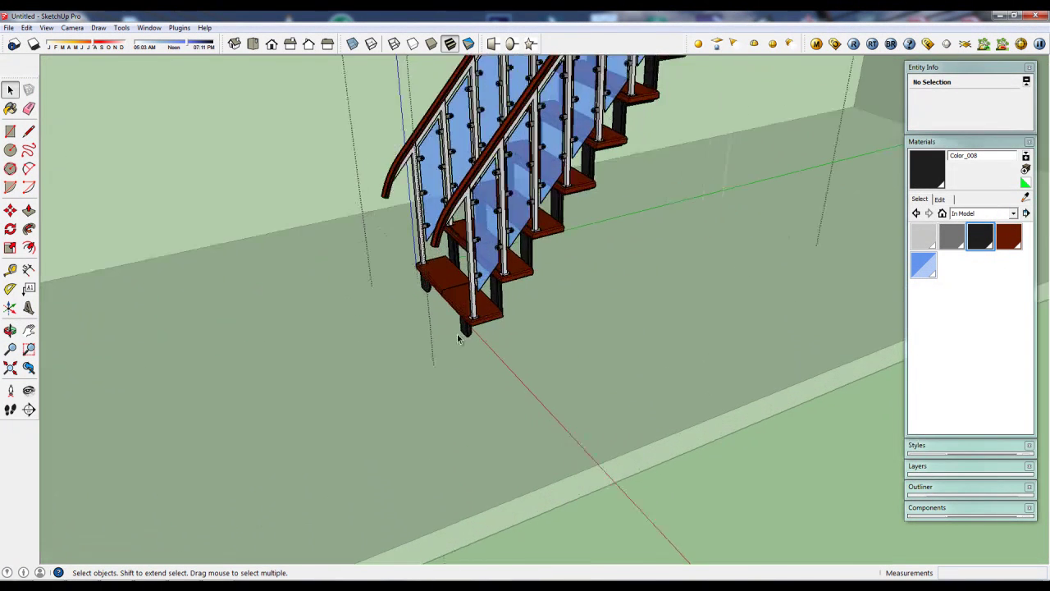
{"action": "scroll", "coordinate": [459, 338], "scroll_direction": "up", "scroll_amount": 2}
{"action": "scroll", "coordinate": [463, 332], "scroll_direction": "up", "scroll_amount": 2}
{"action": "scroll", "coordinate": [467, 327], "scroll_direction": "up", "scroll_amount": 2}
{"action": "scroll", "coordinate": [474, 320], "scroll_direction": "up", "scroll_amount": 2}
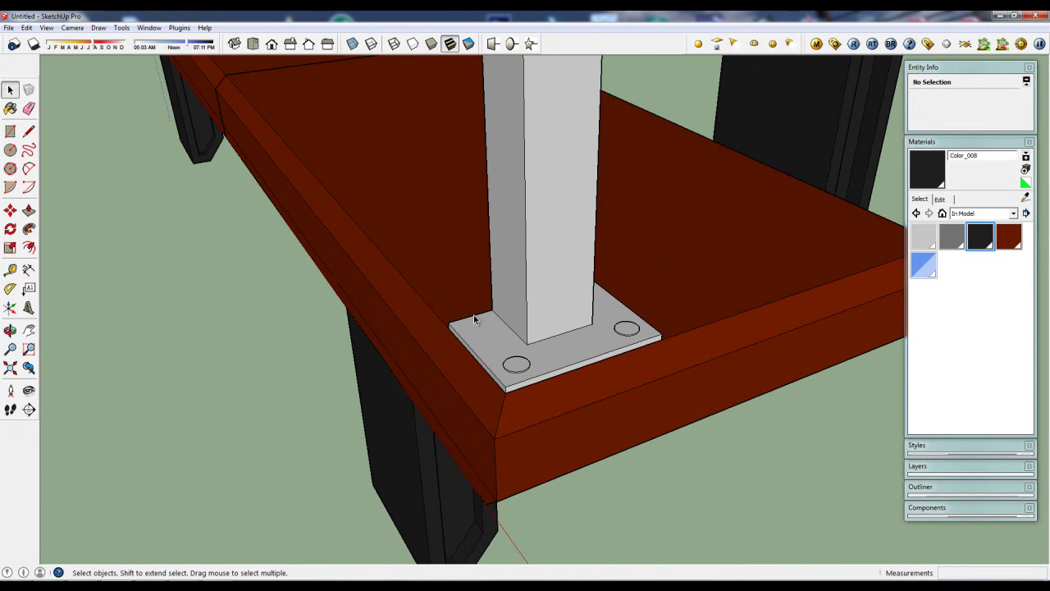
Paint the front bolt hole and its inner rim on the bottom post's base plate black
{"action": "double_click", "coordinate": [564, 347]}
{"action": "left_click", "coordinate": [565, 347]}
{"action": "left_click", "coordinate": [977, 267]}
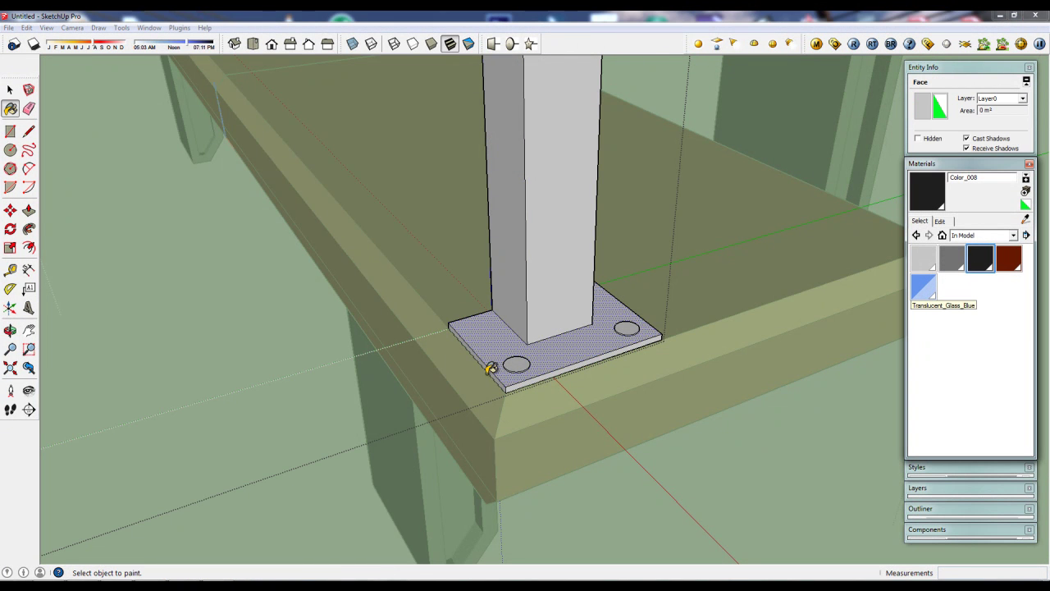
{"action": "middle_click_drag", "start_coordinate": [516, 367], "coordinate": [520, 366]}
{"action": "scroll", "coordinate": [518, 369], "scroll_direction": "up", "scroll_amount": 3}
{"action": "scroll", "coordinate": [517, 376], "scroll_direction": "up", "scroll_amount": 3}
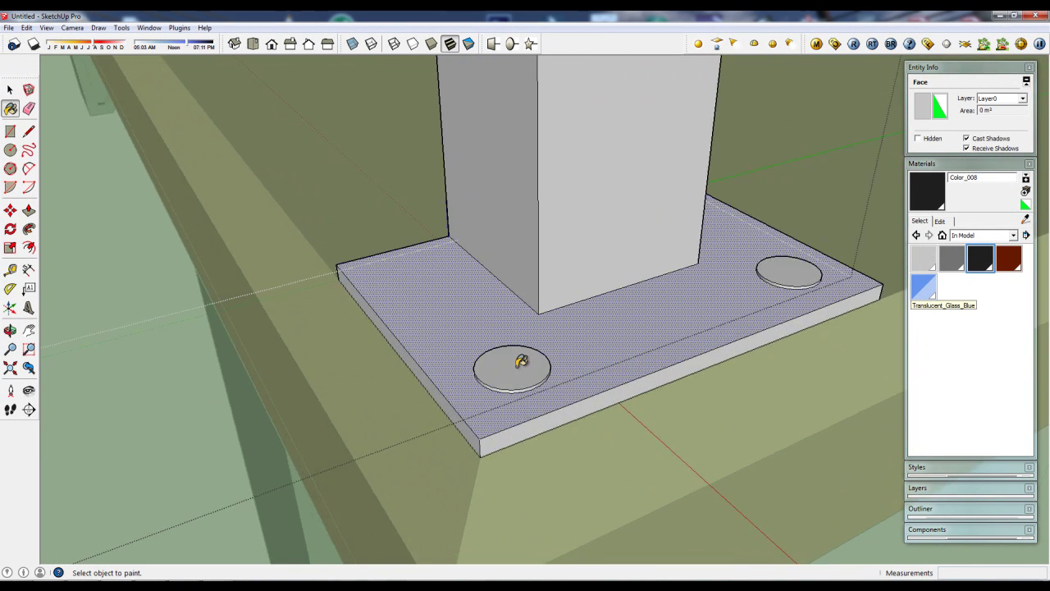
{"action": "scroll", "coordinate": [516, 384], "scroll_direction": "up", "scroll_amount": 2}
{"action": "left_click", "coordinate": [516, 388]}
{"action": "scroll", "coordinate": [513, 381], "scroll_direction": "down", "scroll_amount": 3}
{"action": "left_click", "coordinate": [505, 392]}
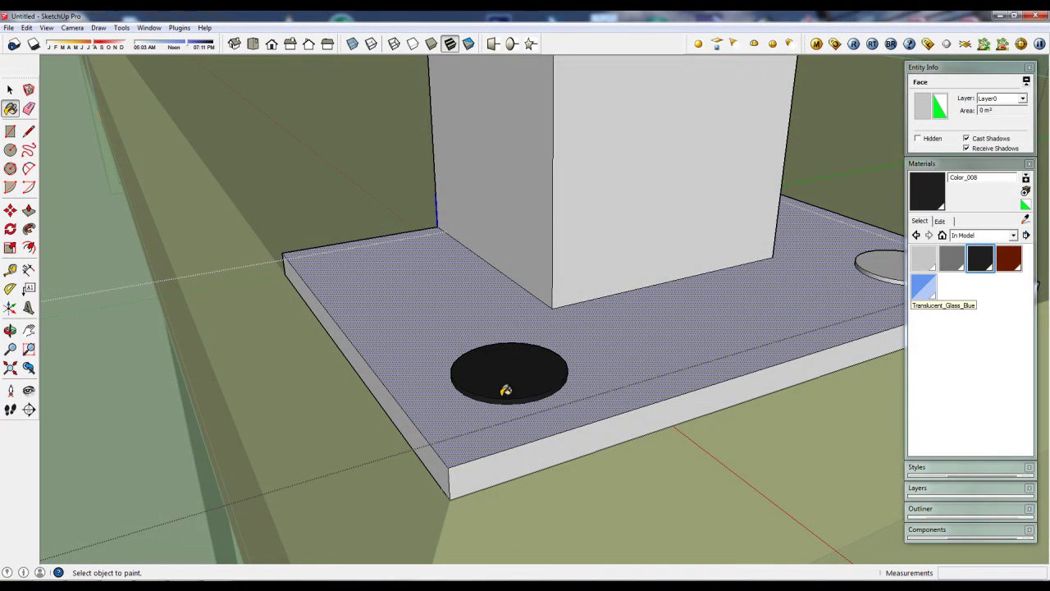
Paint the right bolt hole's top face and rim black, then exit the stair group
{"action": "middle_click_drag", "start_coordinate": [500, 386], "coordinate": [812, 268]}
{"action": "left_click", "coordinate": [776, 295]}
{"action": "scroll", "coordinate": [772, 308], "scroll_direction": "up", "scroll_amount": 2}
{"action": "left_click", "coordinate": [772, 300]}
{"action": "scroll", "coordinate": [652, 305], "scroll_direction": "down", "scroll_amount": 3}
{"action": "scroll", "coordinate": [651, 305], "scroll_direction": "down", "scroll_amount": 3}
{"action": "scroll", "coordinate": [652, 307], "scroll_direction": "down", "scroll_amount": 3}
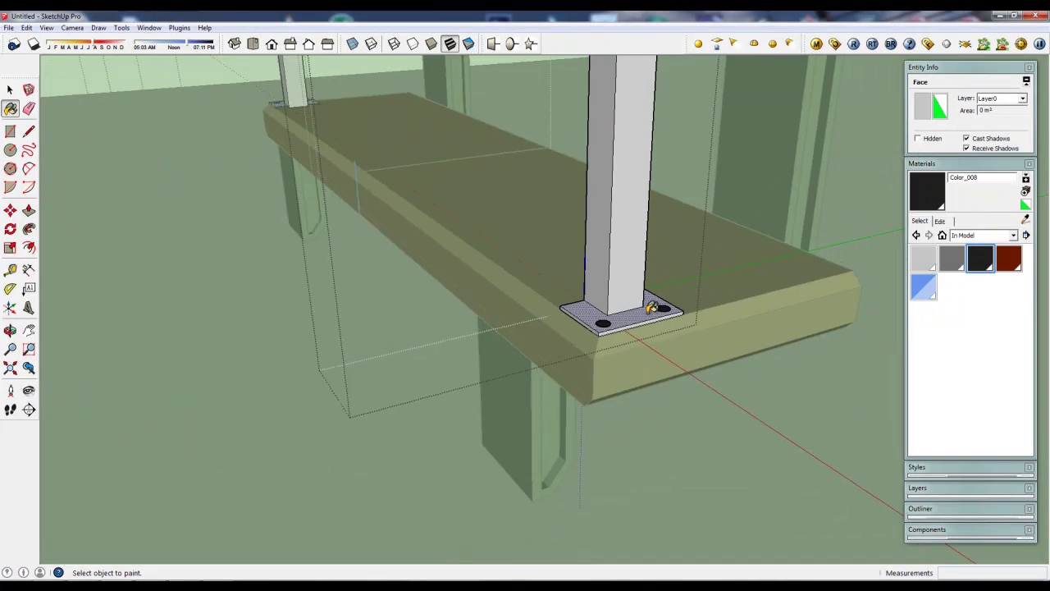
{"action": "scroll", "coordinate": [651, 306], "scroll_direction": "down", "scroll_amount": 3}
{"action": "scroll", "coordinate": [651, 307], "scroll_direction": "down", "scroll_amount": 3}
{"action": "scroll", "coordinate": [650, 307], "scroll_direction": "down", "scroll_amount": 3}
{"action": "scroll", "coordinate": [650, 307], "scroll_direction": "down", "scroll_amount": 3}
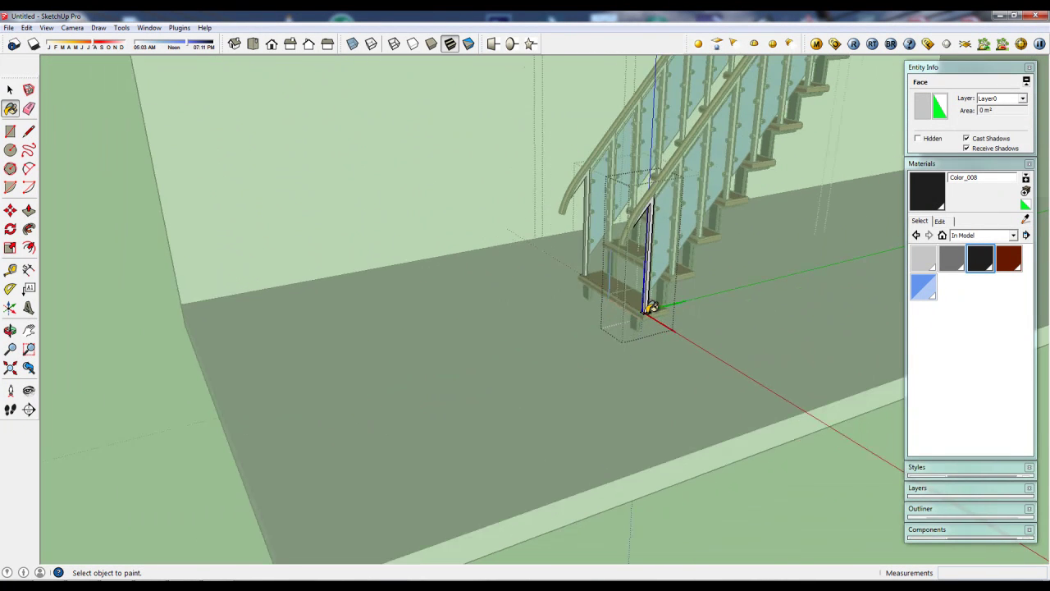
{"action": "key", "text": "space"}
{"action": "left_click", "coordinate": [800, 451]}
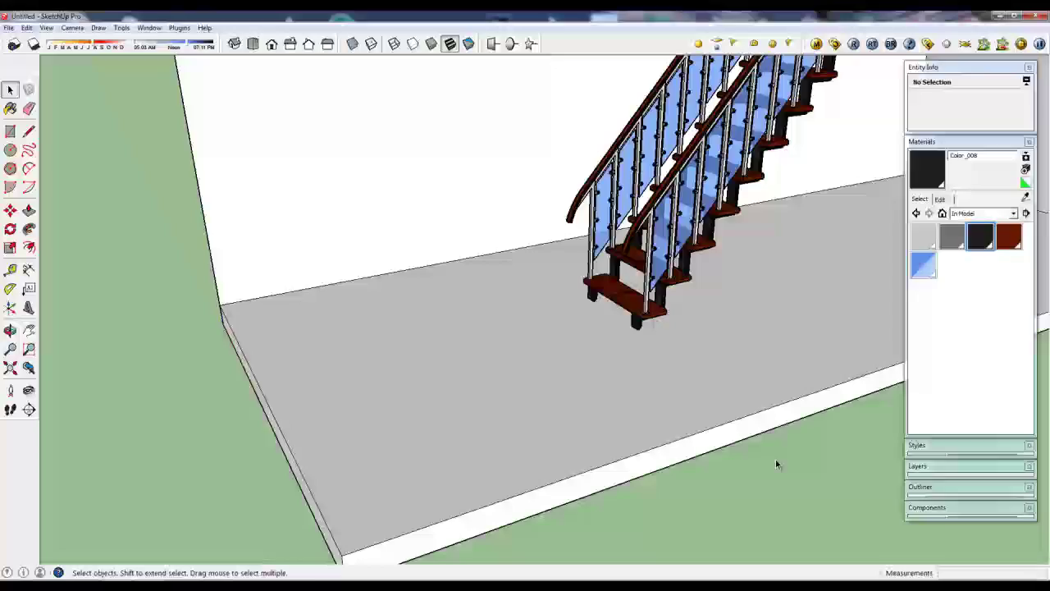
{"action": "mouse_move", "coordinate": [775, 460]}
{"action": "middle_mouse_down"}
{"action": "mouse_move", "coordinate": [655, 361]}
{"action": "mouse_move", "coordinate": [503, 385]}
{"action": "mouse_move", "coordinate": [793, 380]}
{"action": "middle_mouse_up"}
{"action": "scroll", "coordinate": [558, 415], "scroll_direction": "up", "scroll_amount": 3}
{"action": "scroll", "coordinate": [522, 408], "scroll_direction": "up", "scroll_amount": 2}
{"action": "mouse_move", "coordinate": [522, 408]}
{"action": "middle_mouse_down"}
{"action": "mouse_move", "coordinate": [656, 386]}
{"action": "mouse_move", "coordinate": [342, 383]}
{"action": "middle_mouse_up"}
{"action": "scroll", "coordinate": [648, 394], "scroll_direction": "up", "scroll_amount": 2}
{"action": "scroll", "coordinate": [649, 394], "scroll_direction": "up", "scroll_amount": 2}
{"action": "scroll", "coordinate": [497, 368], "scroll_direction": "down", "scroll_amount": 1}
{"action": "scroll", "coordinate": [497, 368], "scroll_direction": "down", "scroll_amount": 3}
{"action": "mouse_move", "coordinate": [497, 368]}
{"action": "middle_mouse_down"}
{"action": "mouse_move", "coordinate": [560, 311]}
{"action": "mouse_move", "coordinate": [492, 344]}
{"action": "mouse_move", "coordinate": [450, 349]}
{"action": "mouse_move", "coordinate": [528, 368]}
{"action": "mouse_move", "coordinate": [553, 358]}
{"action": "mouse_move", "coordinate": [540, 342]}
{"action": "mouse_move", "coordinate": [550, 370]}
{"action": "mouse_move", "coordinate": [607, 303]}
{"action": "middle_mouse_up"}
{"action": "key", "text": "space"}
{"action": "scroll", "coordinate": [493, 344], "scroll_direction": "down", "scroll_amount": 2}
{"action": "scroll", "coordinate": [553, 358], "scroll_direction": "down", "scroll_amount": 2}
{"action": "scroll", "coordinate": [538, 345], "scroll_direction": "up", "scroll_amount": 2}
{"action": "scroll", "coordinate": [554, 367], "scroll_direction": "down", "scroll_amount": 2}
{"action": "scroll", "coordinate": [584, 227], "scroll_direction": "up", "scroll_amount": 2}
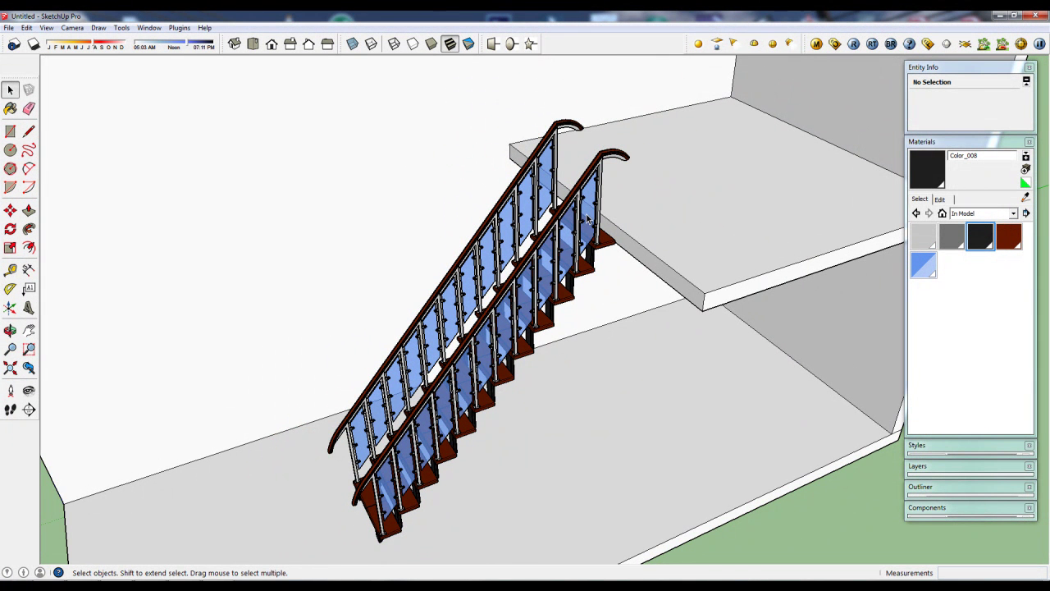
Lower the Translucent_Glass_Blue material's opacity to about 22
{"action": "left_click", "coordinate": [928, 262]}
{"action": "left_click", "coordinate": [944, 202]}
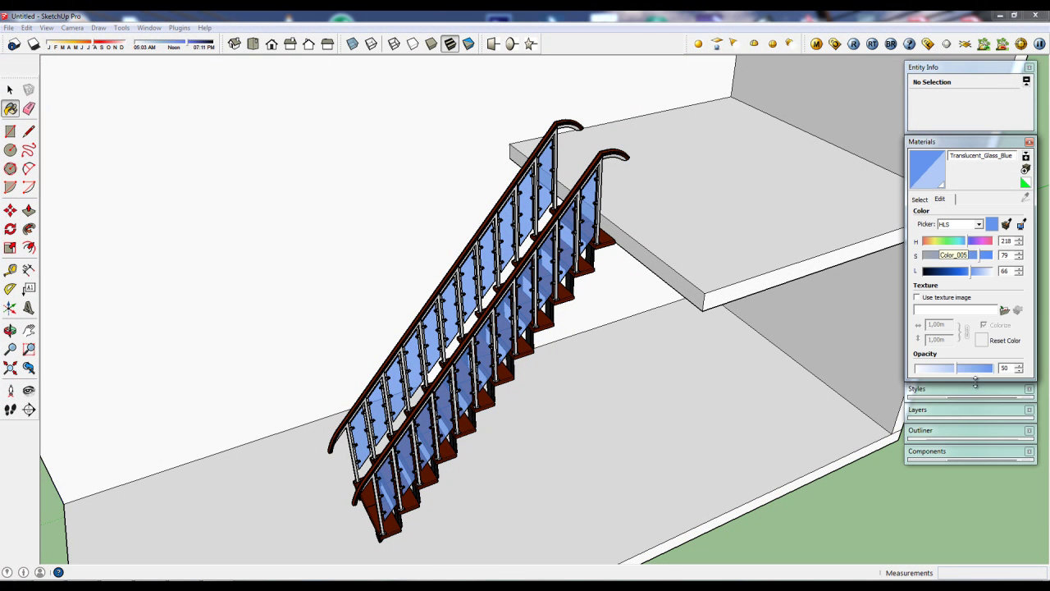
{"action": "left_click_drag", "start_coordinate": [944, 374], "coordinate": [936, 374]}
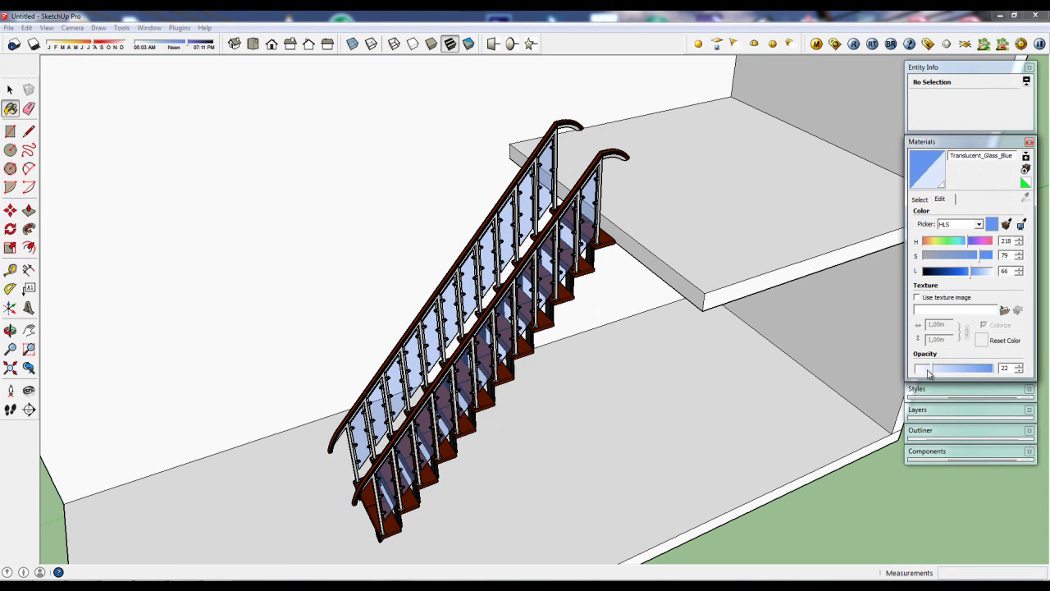
{"action": "left_click_drag", "start_coordinate": [929, 373], "coordinate": [929, 373]}
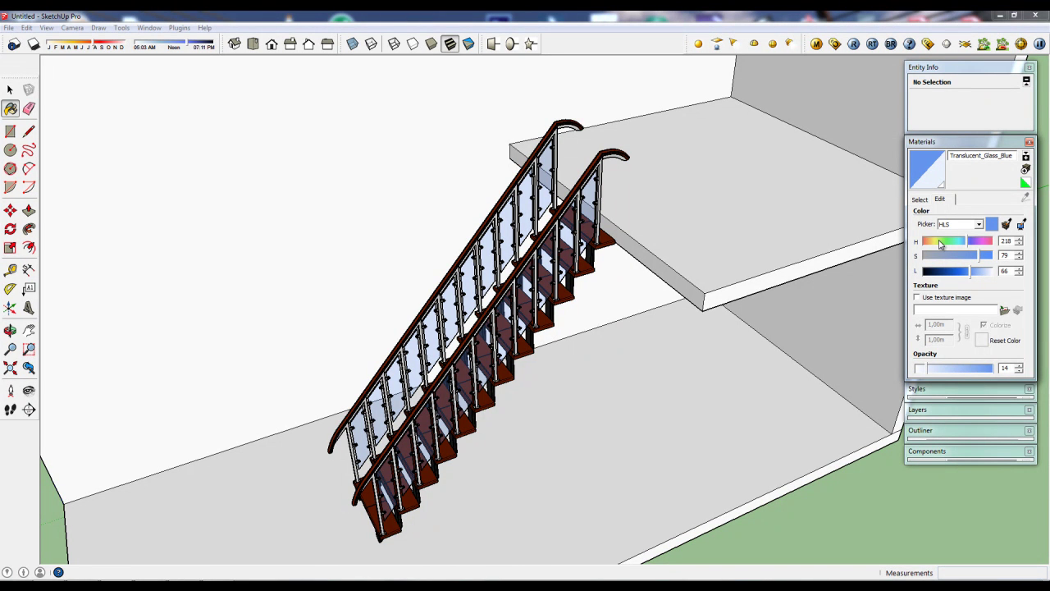
{"action": "left_click", "coordinate": [921, 200]}
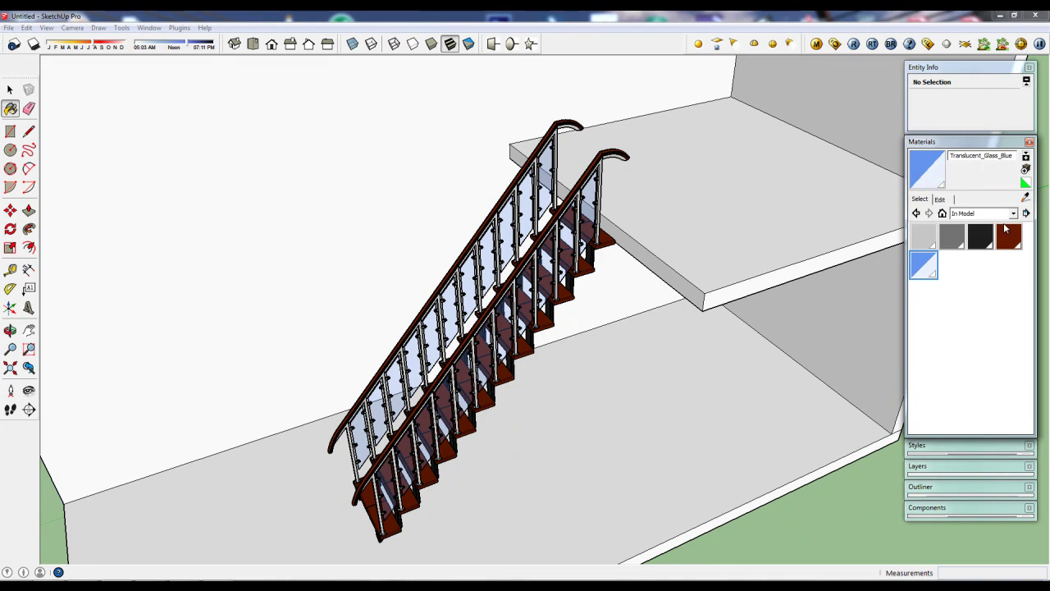
Darken the Color_B16 dark red wood to lightness 14
{"action": "left_click", "coordinate": [1015, 238]}
{"action": "left_click", "coordinate": [948, 205]}
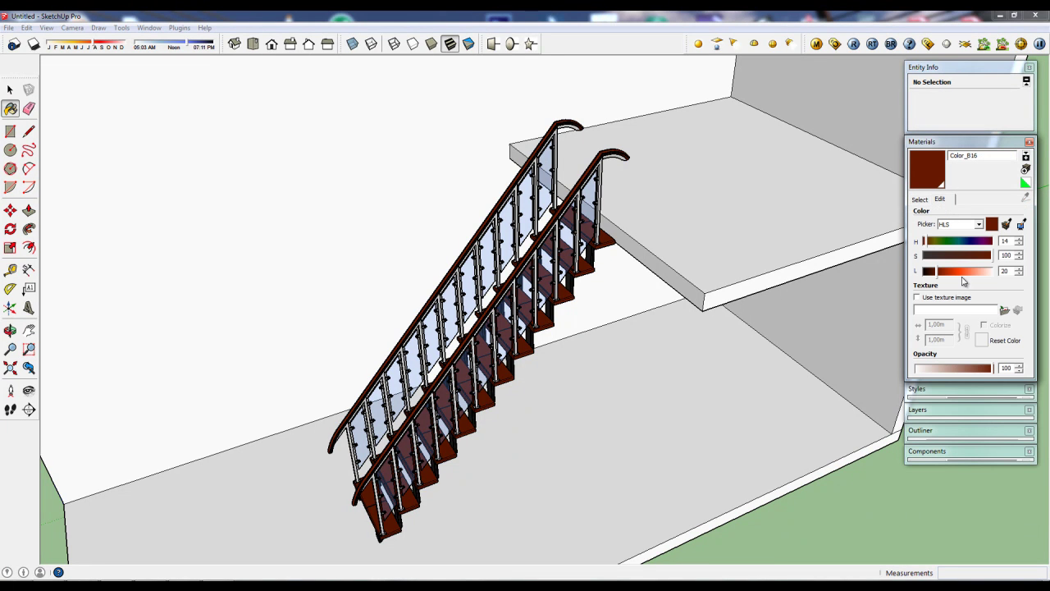
{"action": "left_click_drag", "start_coordinate": [940, 279], "coordinate": [940, 277]}
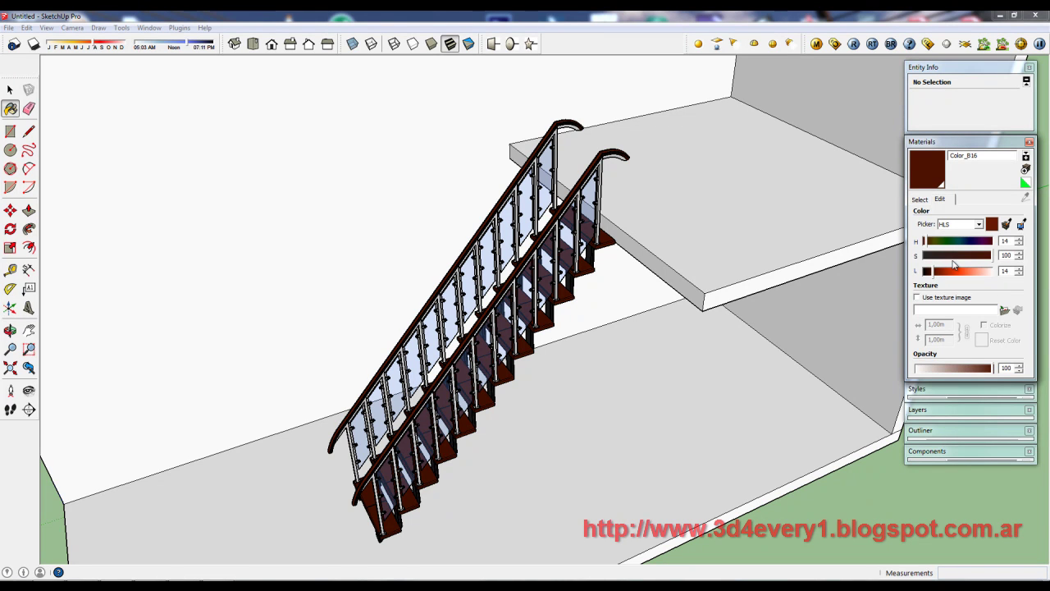
{"action": "left_click", "coordinate": [920, 199]}
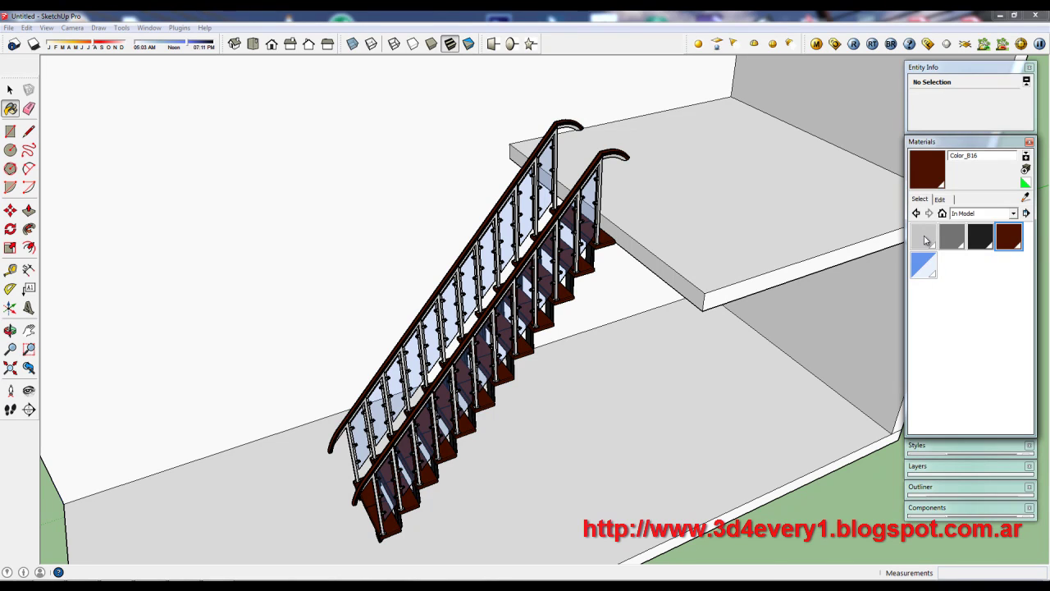
Lower Color_002's lightness to 52 and turn on shadows
{"action": "left_click", "coordinate": [925, 240]}
{"action": "left_click", "coordinate": [943, 201]}
{"action": "left_click_drag", "start_coordinate": [979, 277], "coordinate": [975, 278]}
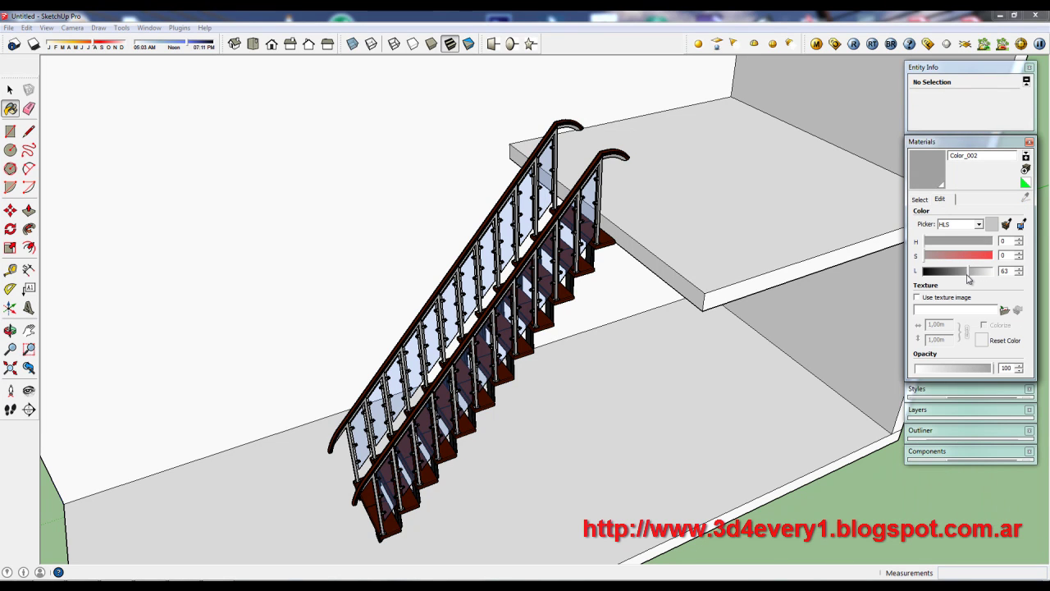
{"action": "left_click_drag", "start_coordinate": [965, 280], "coordinate": [962, 279]}
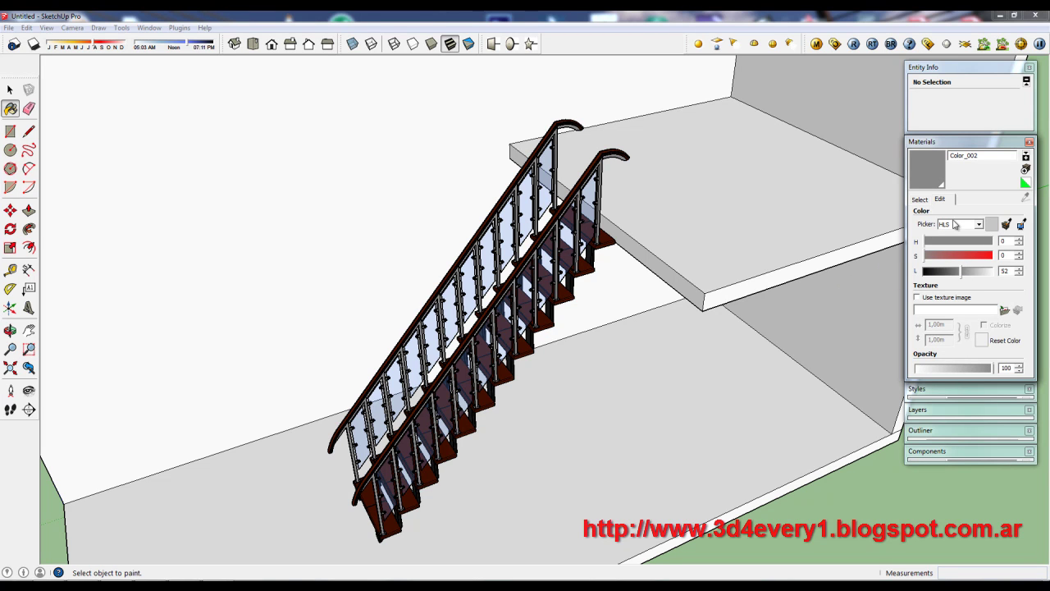
{"action": "left_click", "coordinate": [920, 199]}
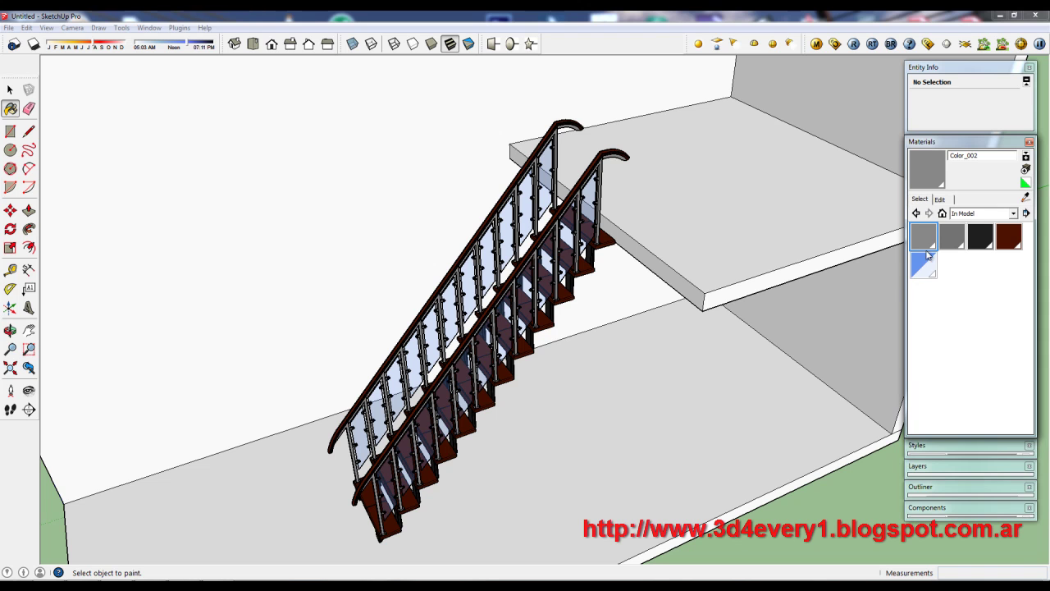
{"action": "mouse_move", "coordinate": [838, 293]}
{"action": "middle_mouse_down"}
{"action": "mouse_move", "coordinate": [893, 286]}
{"action": "mouse_move", "coordinate": [874, 263]}
{"action": "mouse_move", "coordinate": [532, 153]}
{"action": "middle_mouse_up"}
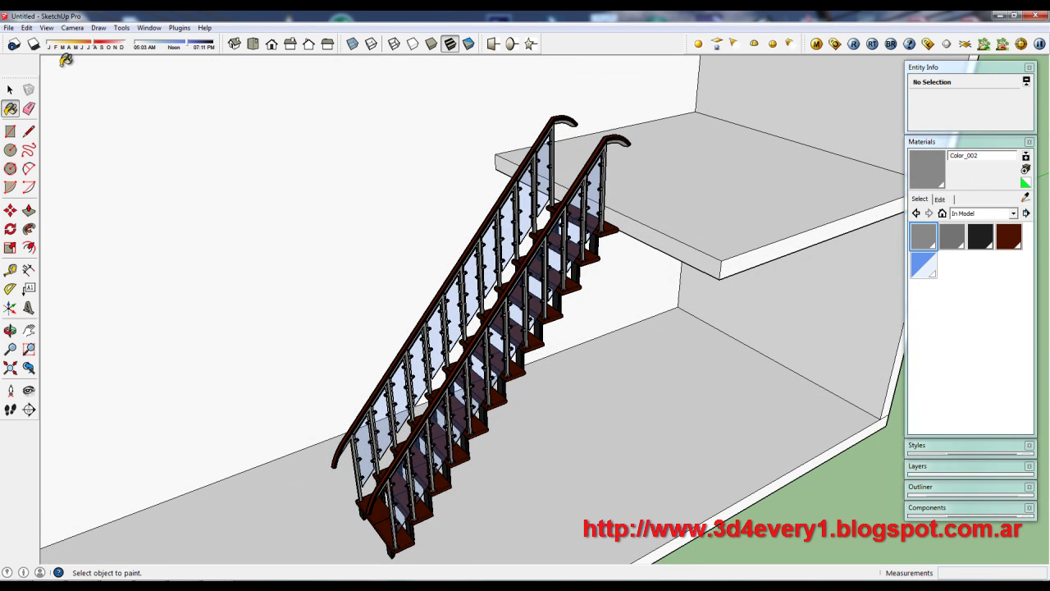
{"action": "left_click", "coordinate": [34, 44]}
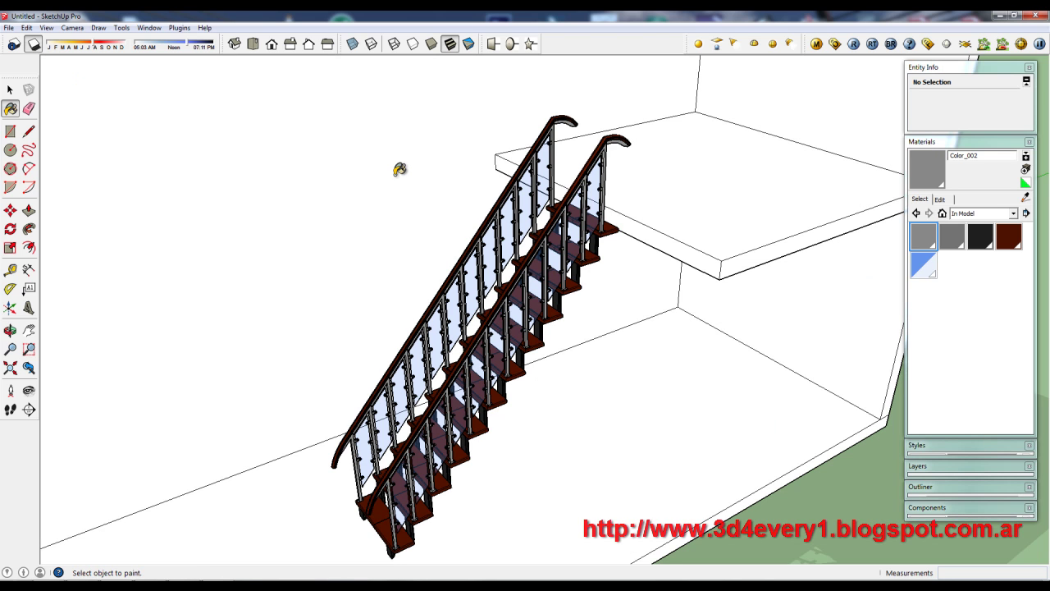
Shift the shadow date to summer using the Shadows toolbar sliders
{"action": "scroll", "coordinate": [400, 169], "scroll_direction": "down", "scroll_amount": 3}
{"action": "scroll", "coordinate": [399, 169], "scroll_direction": "down", "scroll_amount": 2}
{"action": "mouse_move", "coordinate": [400, 169]}
{"action": "middle_mouse_down"}
{"action": "mouse_move", "coordinate": [475, 182]}
{"action": "mouse_move", "coordinate": [495, 211]}
{"action": "middle_mouse_up"}
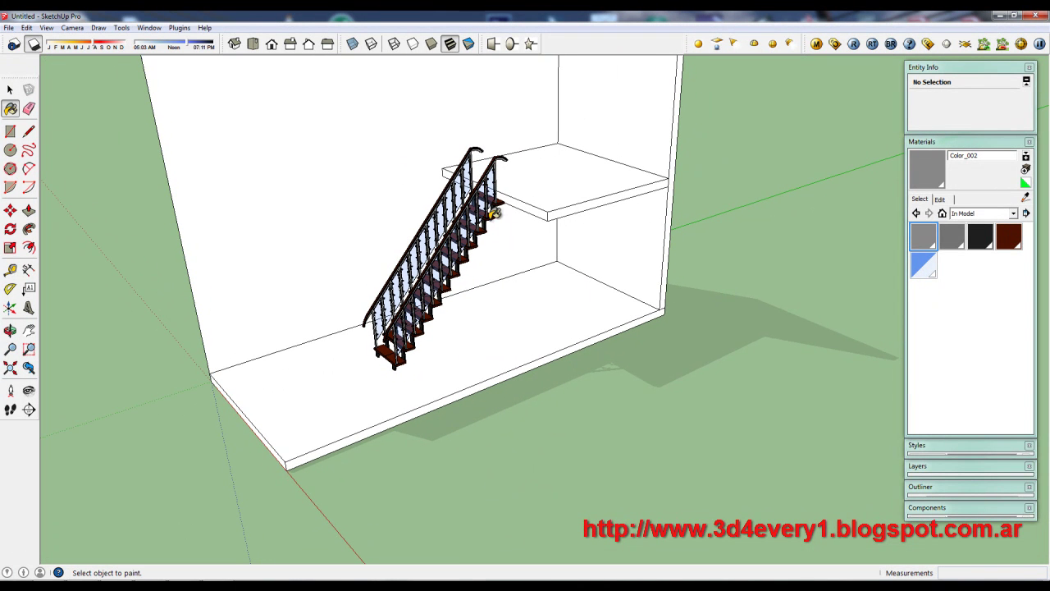
{"action": "key", "text": "space"}
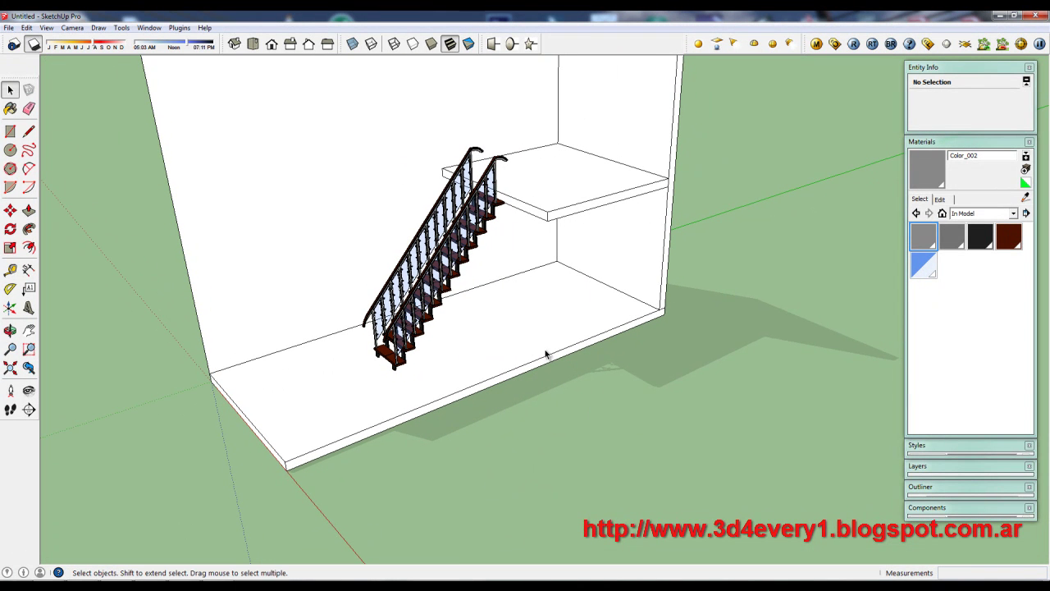
{"action": "left_click_drag", "start_coordinate": [95, 48], "coordinate": [121, 47]}
{"action": "mouse_move", "coordinate": [96, 51]}
{"action": "left_mouse_down"}
{"action": "mouse_move", "coordinate": [52, 45]}
{"action": "mouse_move", "coordinate": [115, 49]}
{"action": "mouse_move", "coordinate": [96, 51]}
{"action": "left_mouse_up"}
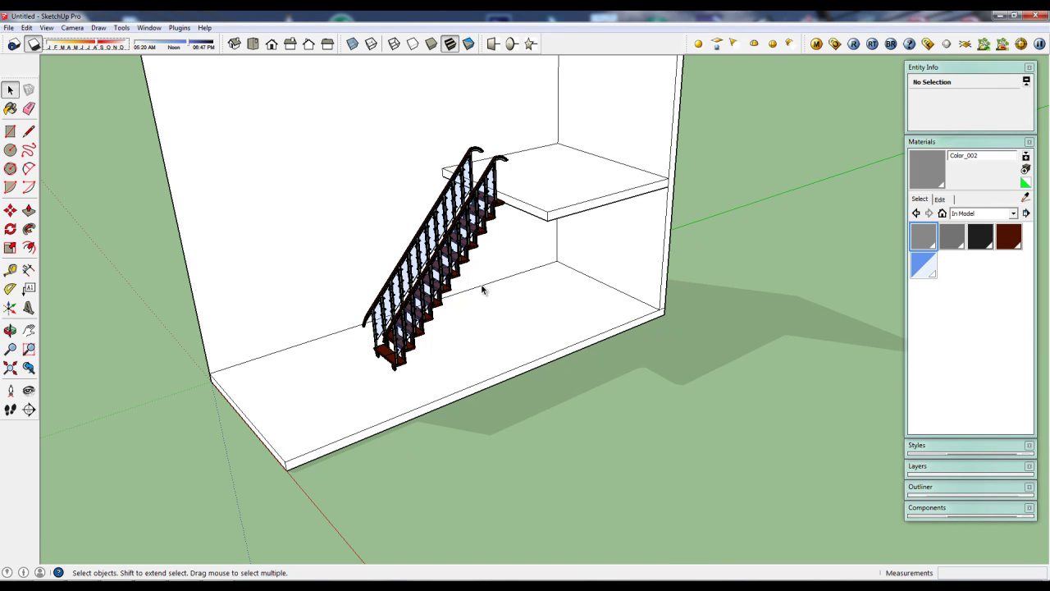
Zoom out and box-select both the room and the staircase
{"action": "middle_click_drag", "start_coordinate": [691, 364], "coordinate": [668, 382]}
{"action": "scroll", "coordinate": [634, 365], "scroll_direction": "down", "scroll_amount": 1}
{"action": "scroll", "coordinate": [627, 355], "scroll_direction": "down", "scroll_amount": 3}
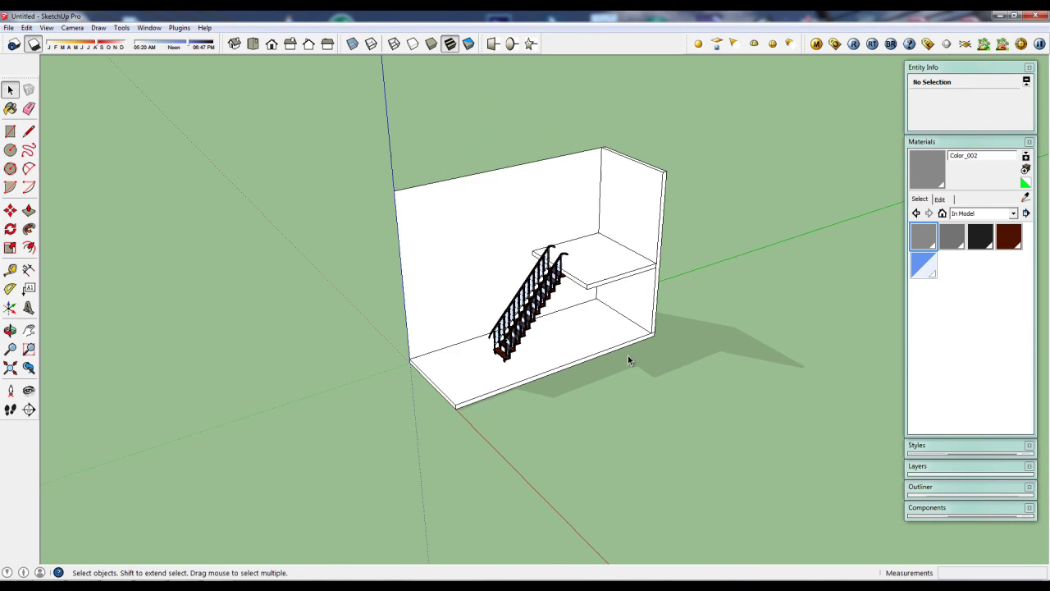
{"action": "scroll", "coordinate": [598, 348], "scroll_direction": "down", "scroll_amount": 2}
{"action": "middle_click_drag", "start_coordinate": [683, 351], "coordinate": [613, 361]}
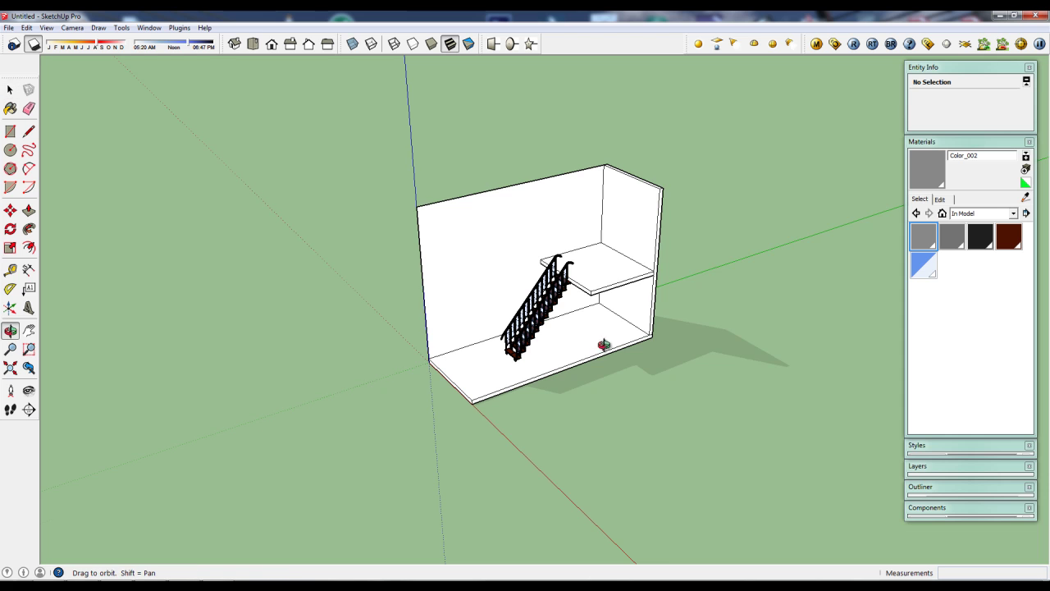
{"action": "left_click_drag", "start_coordinate": [358, 114], "coordinate": [765, 488]}
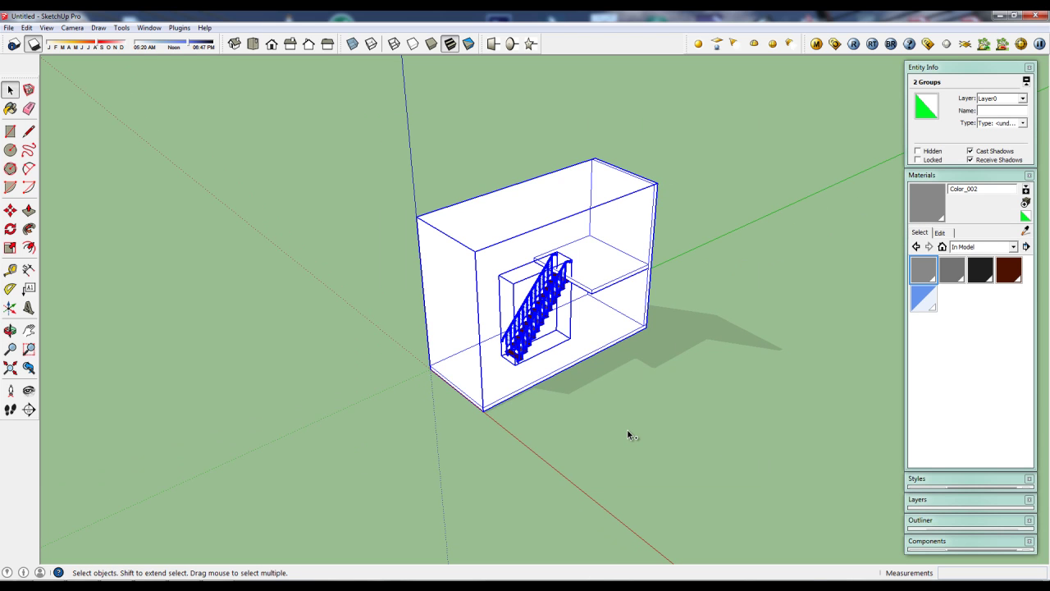
{"action": "left_click", "coordinate": [576, 381], "text": "shift"}
{"action": "middle_click_drag", "start_coordinate": [533, 386], "coordinate": [549, 395]}
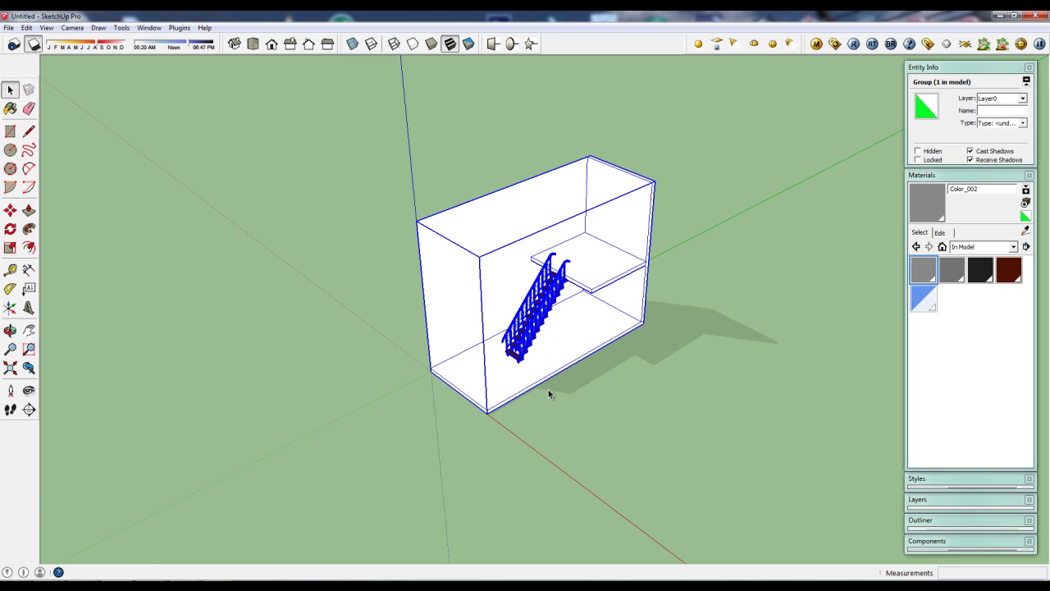
{"action": "key", "text": "m"}
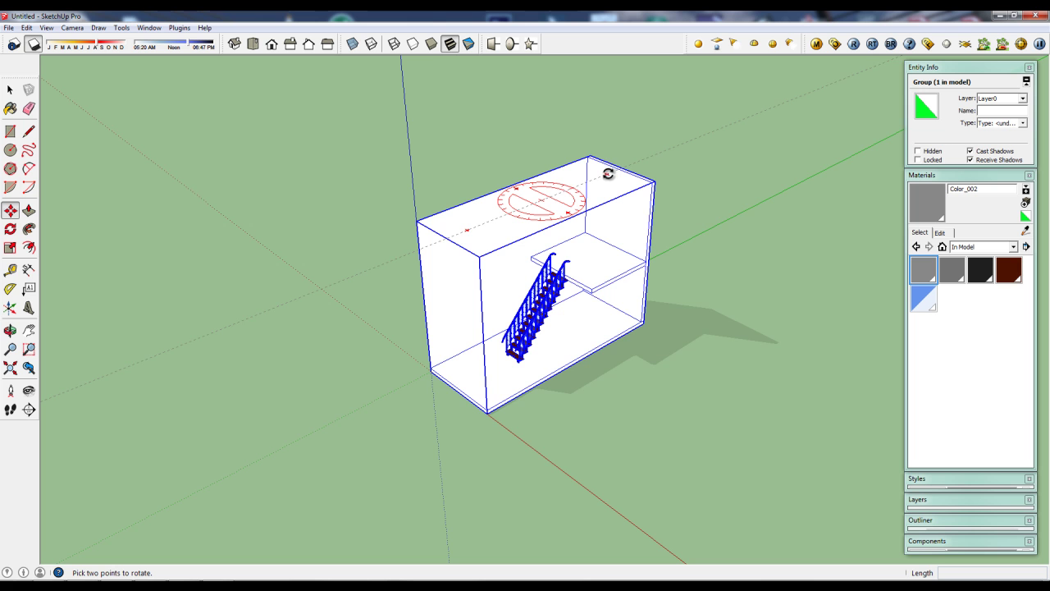
{"action": "left_click", "coordinate": [640, 209]}
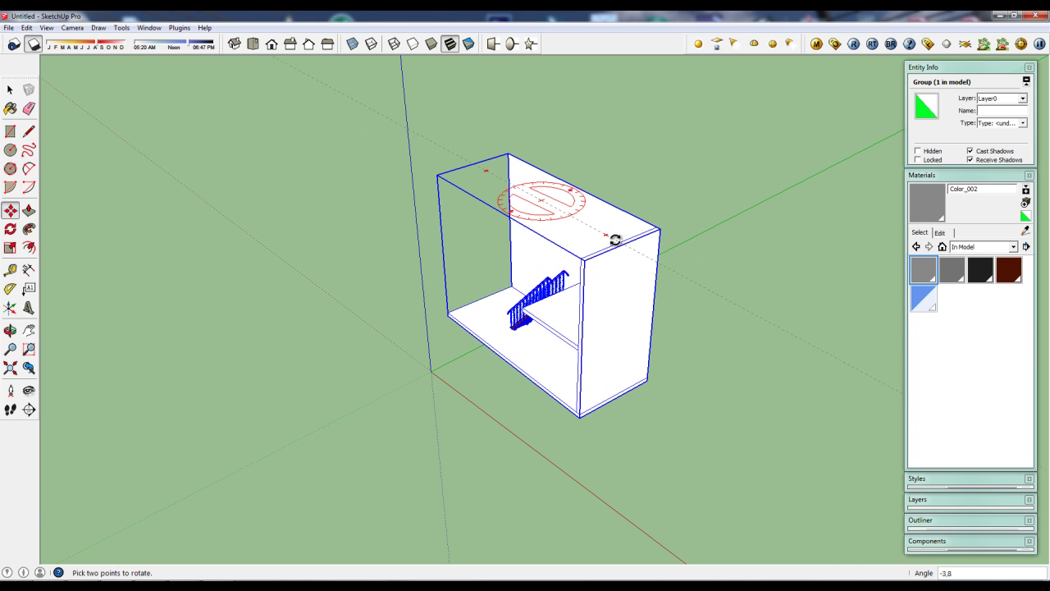
{"action": "key", "text": "Escape"}
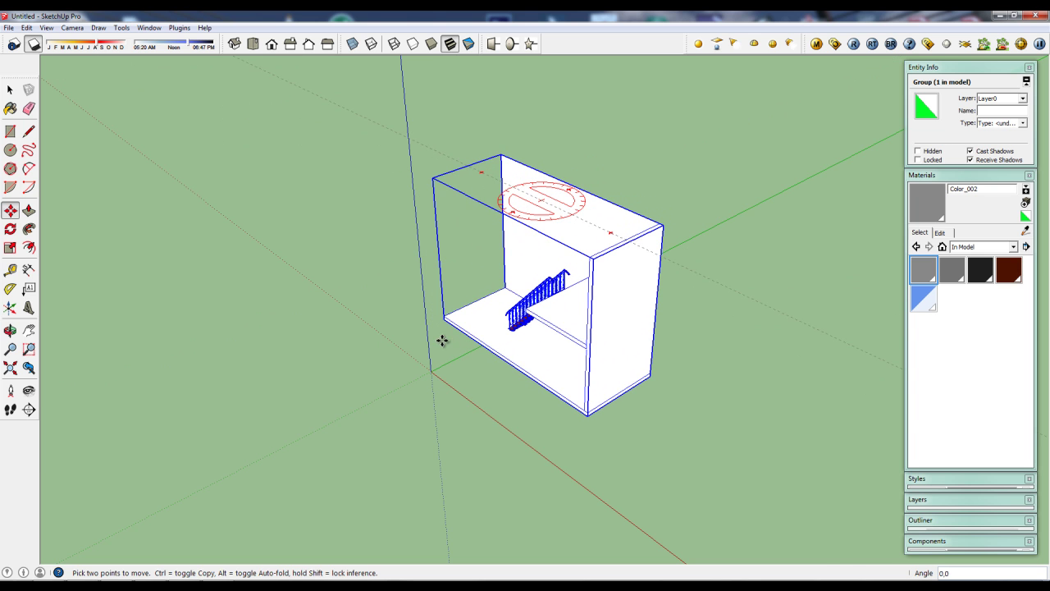
{"action": "middle_click_drag", "start_coordinate": [442, 341], "coordinate": [529, 332]}
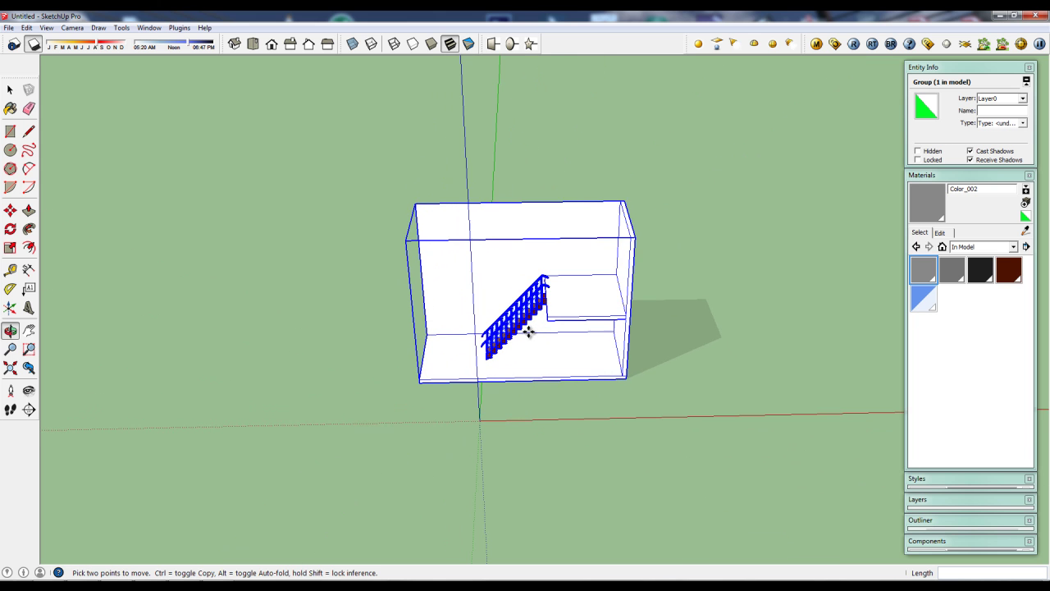
{"action": "scroll", "coordinate": [529, 332], "scroll_direction": "up", "scroll_amount": 1}
{"action": "scroll", "coordinate": [529, 331], "scroll_direction": "up", "scroll_amount": 1}
{"action": "scroll", "coordinate": [529, 331], "scroll_direction": "up", "scroll_amount": 1}
{"action": "scroll", "coordinate": [529, 332], "scroll_direction": "up", "scroll_amount": 2}
{"action": "mouse_move", "coordinate": [530, 331]}
{"action": "middle_mouse_down"}
{"action": "mouse_move", "coordinate": [614, 342]}
{"action": "mouse_move", "coordinate": [591, 340]}
{"action": "middle_mouse_up"}
{"action": "key", "text": "space"}
{"action": "left_click", "coordinate": [848, 433]}
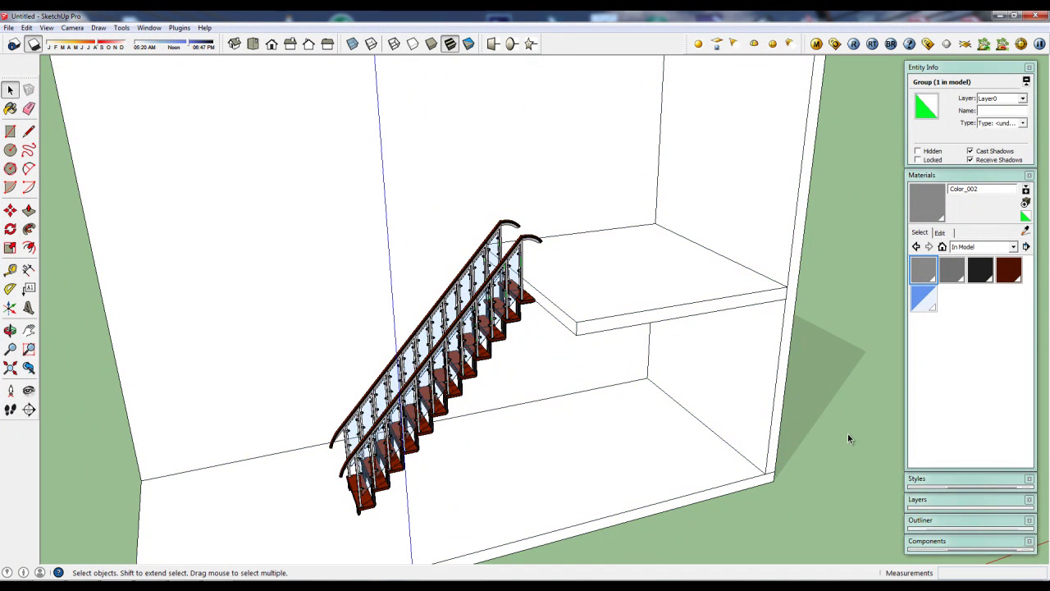
{"action": "middle_click_drag", "start_coordinate": [504, 403], "coordinate": [543, 392]}
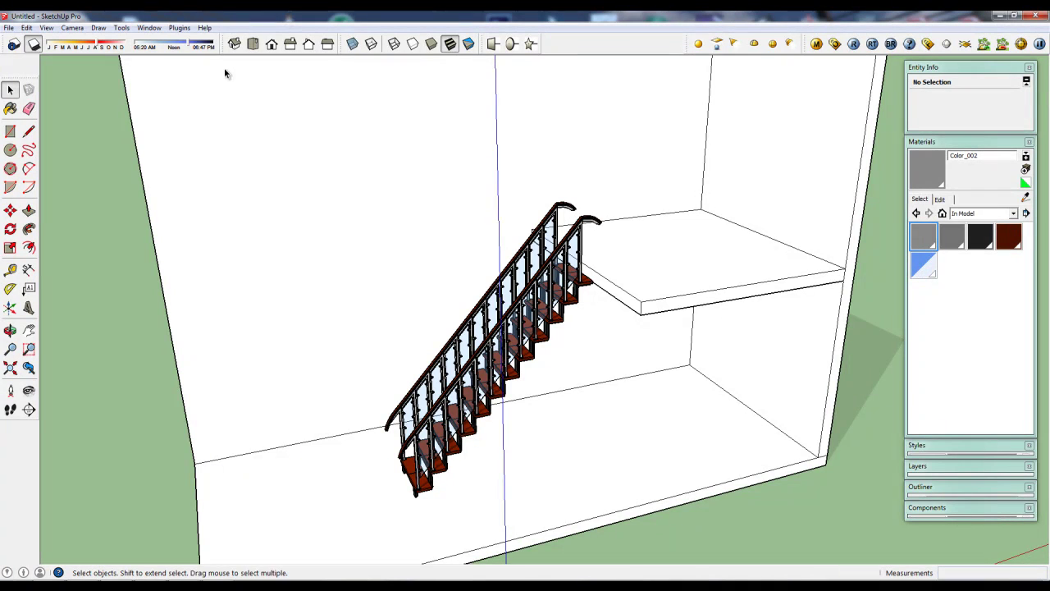
{"action": "middle_click_drag", "start_coordinate": [412, 244], "coordinate": [495, 228]}
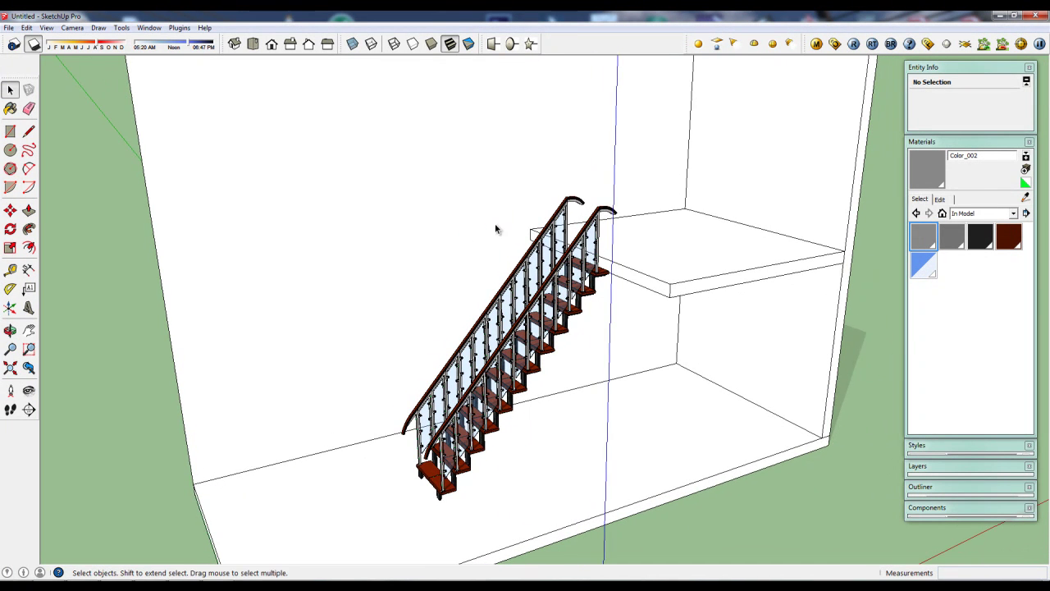
{"action": "mouse_move", "coordinate": [607, 379]}
{"action": "middle_mouse_down"}
{"action": "mouse_move", "coordinate": [558, 342]}
{"action": "mouse_move", "coordinate": [595, 394]}
{"action": "middle_mouse_up"}
Inside the room group, select the floor and try Carpet_Diamond_Olive from Carpet and Textiles
{"action": "left_click", "coordinate": [587, 383]}
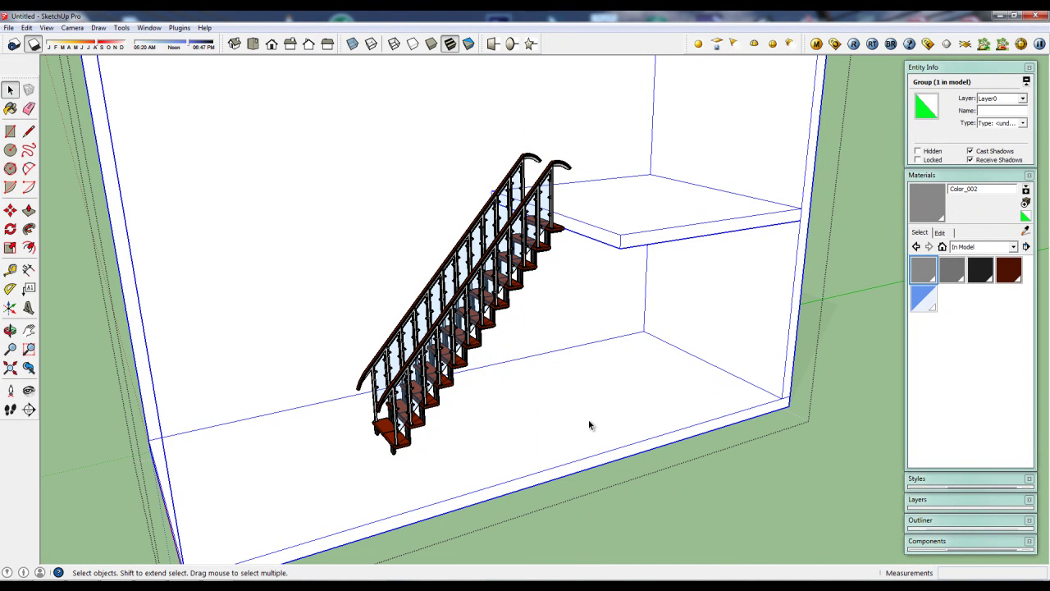
{"action": "double_click", "coordinate": [592, 403]}
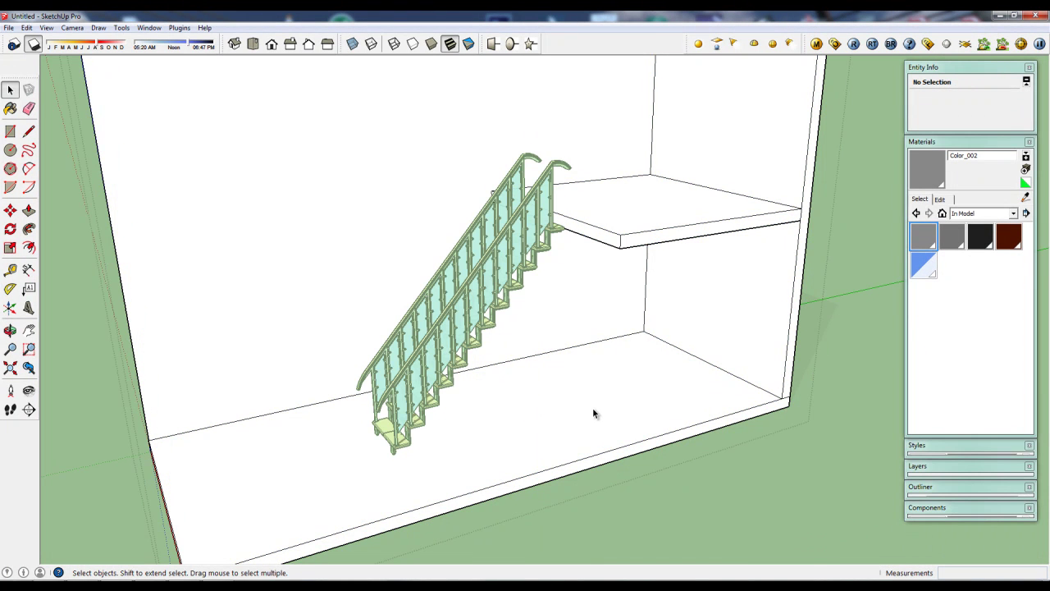
{"action": "left_click", "coordinate": [590, 409]}
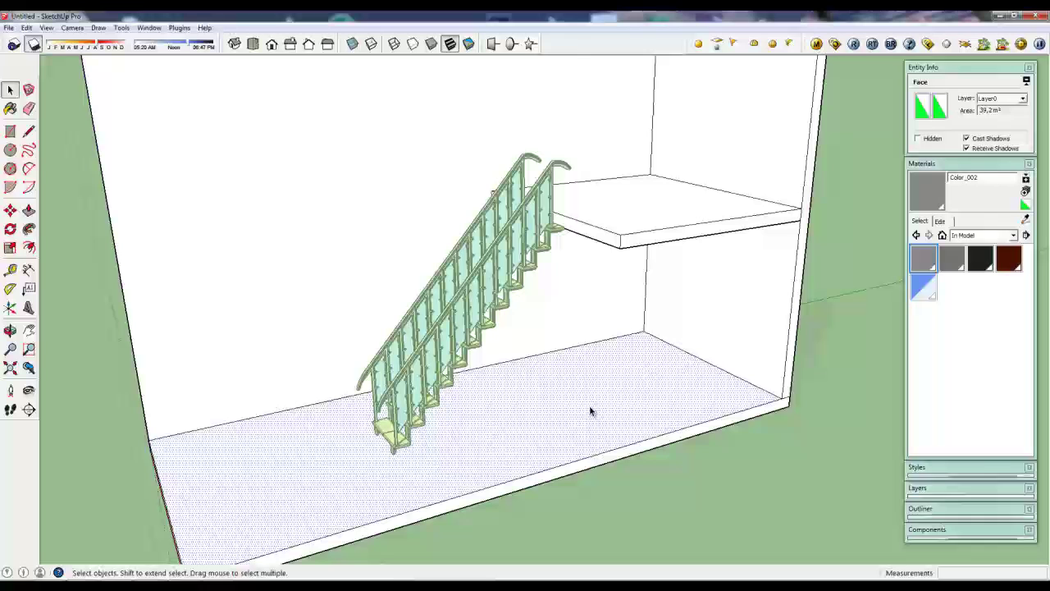
{"action": "left_click", "coordinate": [993, 236]}
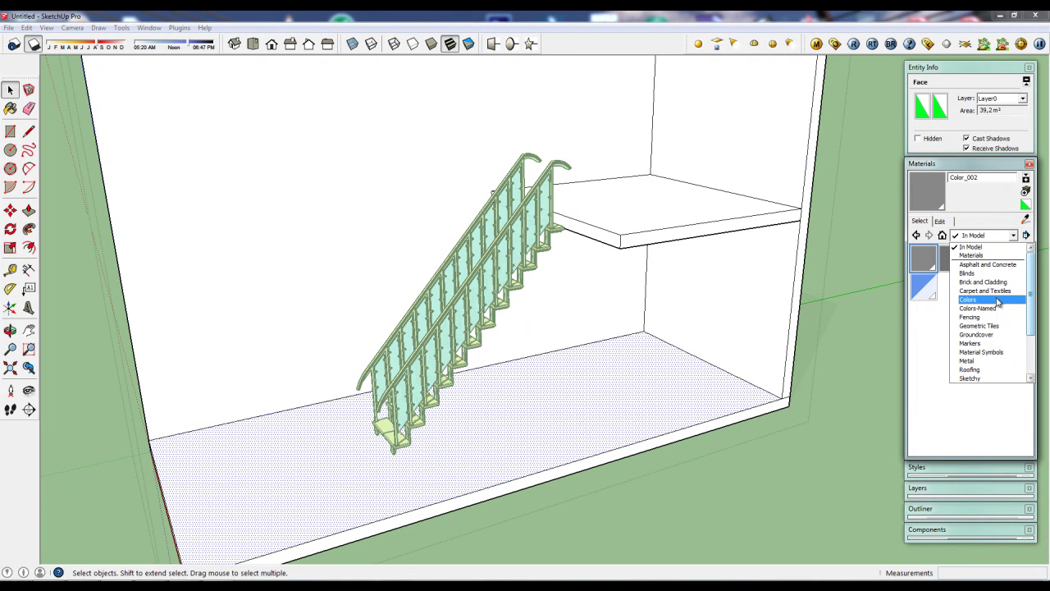
{"action": "left_click", "coordinate": [997, 292]}
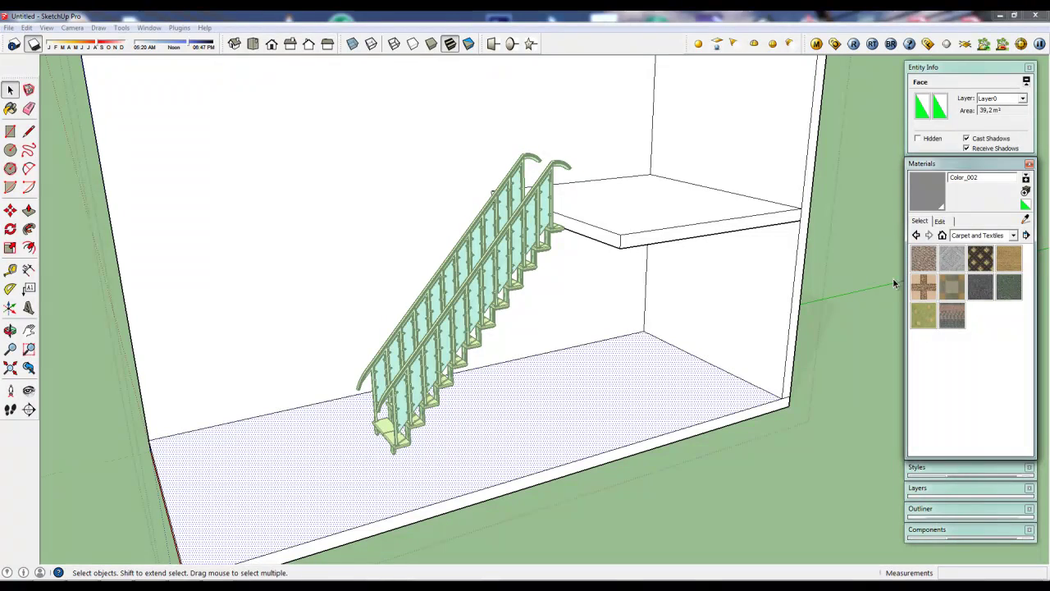
{"action": "left_click", "coordinate": [980, 258]}
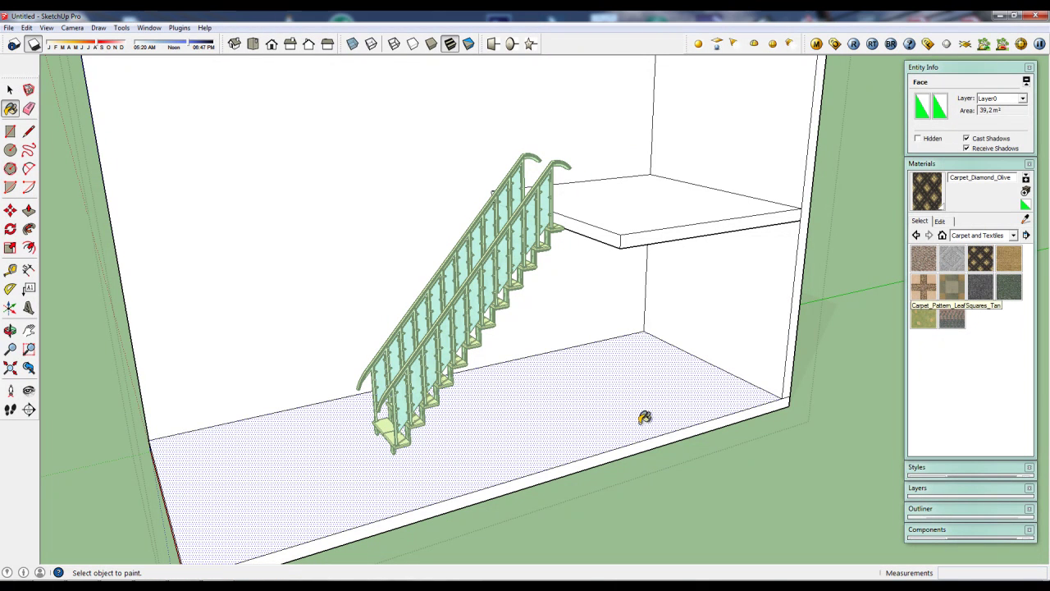
{"action": "left_click", "coordinate": [644, 416]}
Try the tan Carpet_Loop_Pattern material on the floor instead
{"action": "middle_click_drag", "start_coordinate": [644, 417], "coordinate": [602, 438]}
{"action": "scroll", "coordinate": [594, 425], "scroll_direction": "up", "scroll_amount": 3}
{"action": "scroll", "coordinate": [584, 426], "scroll_direction": "up", "scroll_amount": 3}
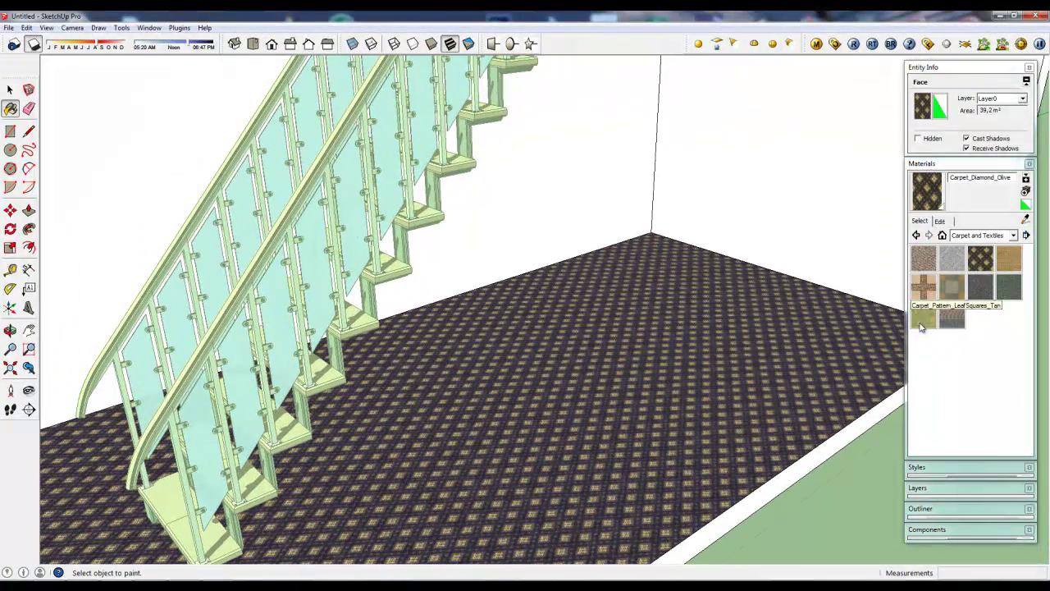
{"action": "left_click", "coordinate": [1009, 259]}
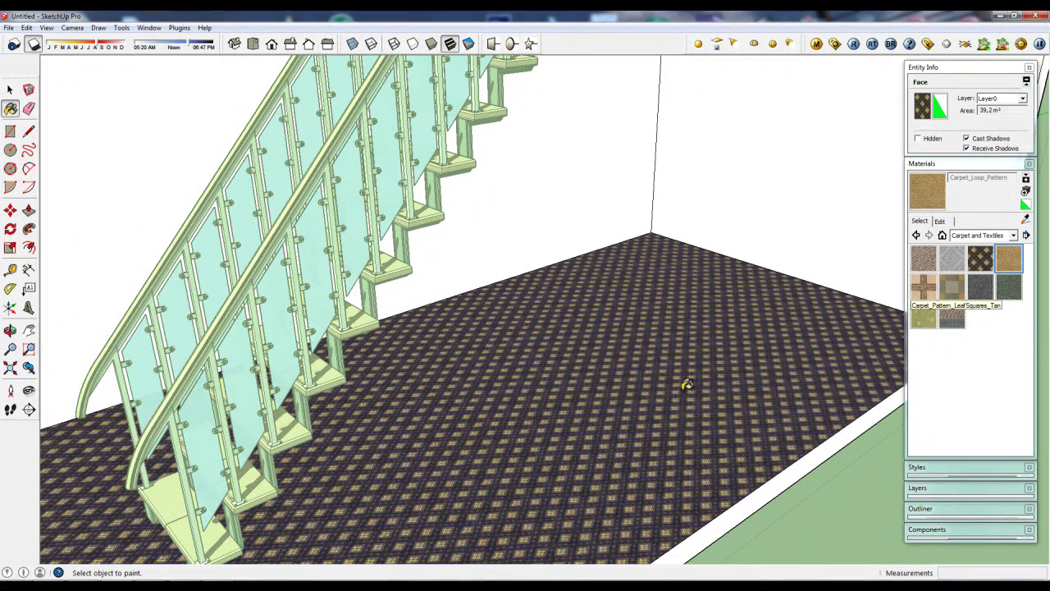
{"action": "left_click", "coordinate": [703, 403]}
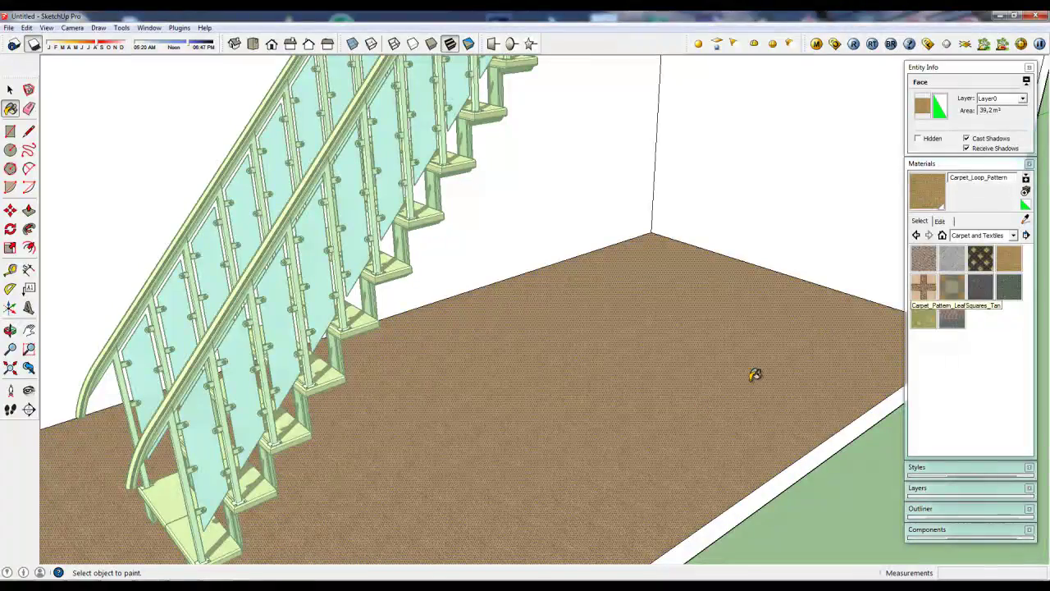
Paint the floor with the gray Carpet_Berber_Pattern carpet
{"action": "left_click", "coordinate": [954, 264]}
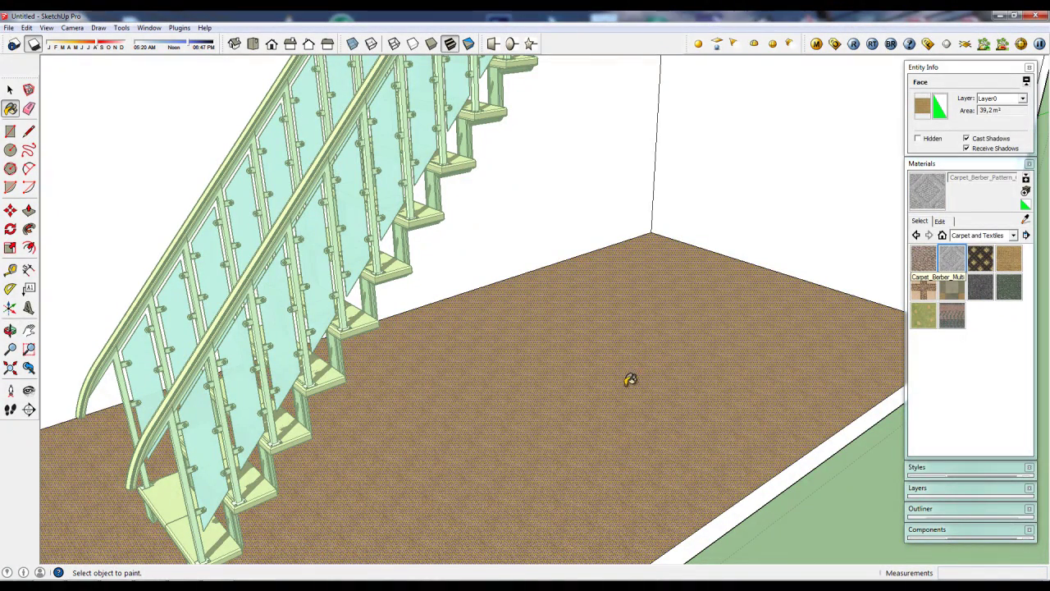
{"action": "left_click", "coordinate": [606, 424]}
{"action": "mouse_move", "coordinate": [597, 426]}
{"action": "middle_mouse_down"}
{"action": "mouse_move", "coordinate": [569, 418]}
{"action": "mouse_move", "coordinate": [560, 397]}
{"action": "mouse_move", "coordinate": [567, 427]}
{"action": "middle_mouse_up"}
{"action": "scroll", "coordinate": [561, 402], "scroll_direction": "down", "scroll_amount": 5}
{"action": "scroll", "coordinate": [566, 427], "scroll_direction": "up", "scroll_amount": 5}
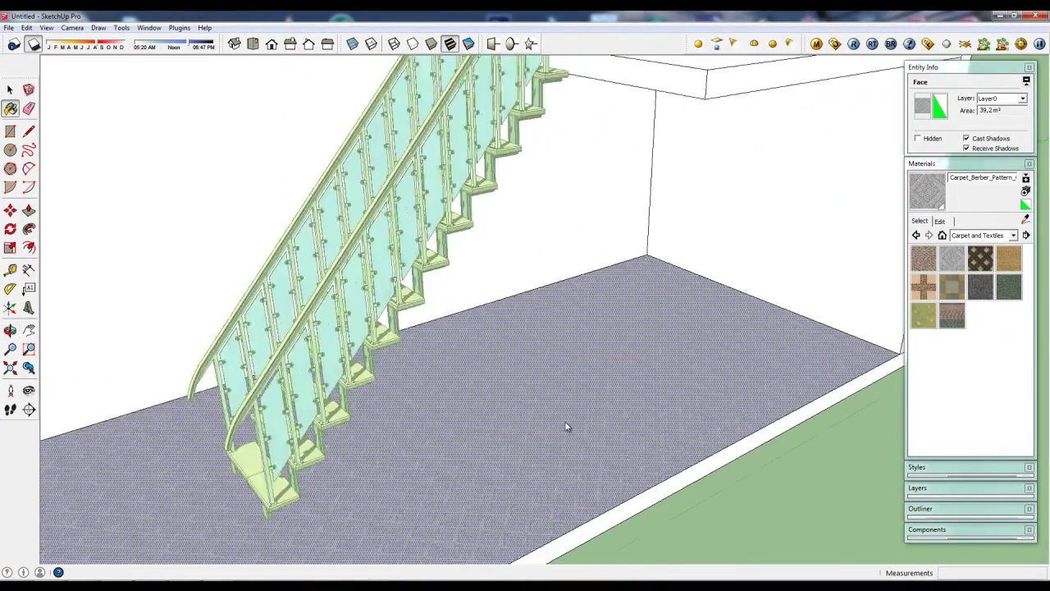
{"action": "scroll", "coordinate": [566, 427], "scroll_direction": "down", "scroll_amount": 3}
{"action": "key", "text": "space"}
Scale up the floor's Berber carpet texture with Texture > Position so its squares look larger
{"action": "right_click", "coordinate": [547, 414]}
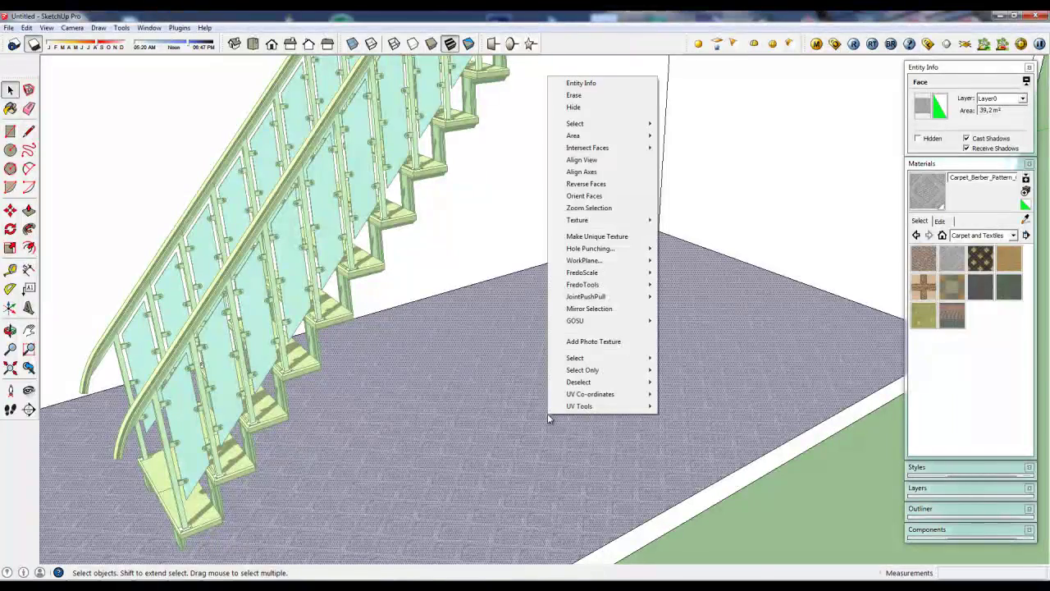
{"action": "mouse_move", "coordinate": [577, 220]}
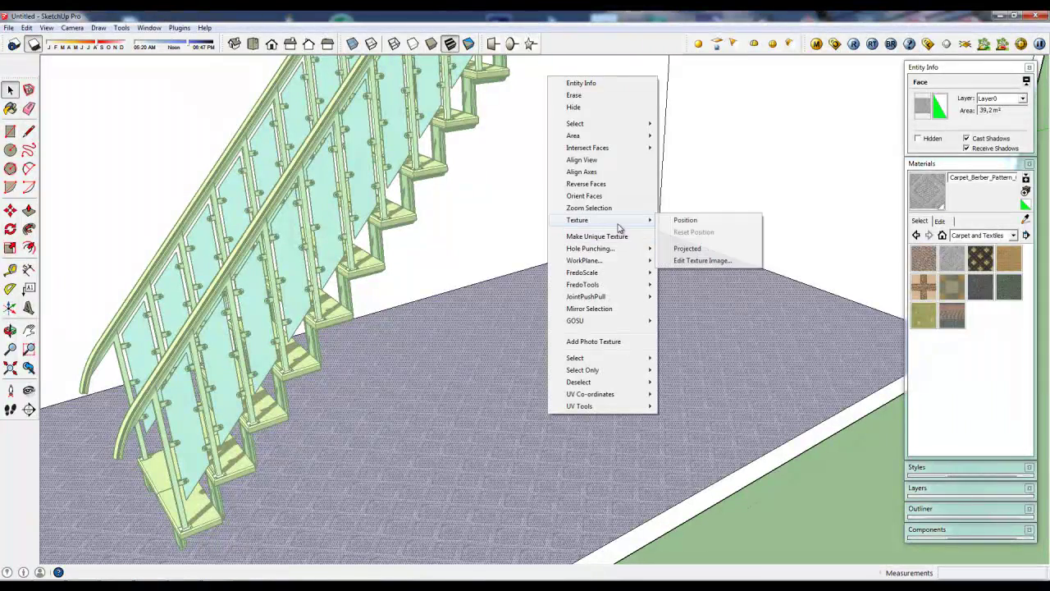
{"action": "left_click", "coordinate": [668, 222]}
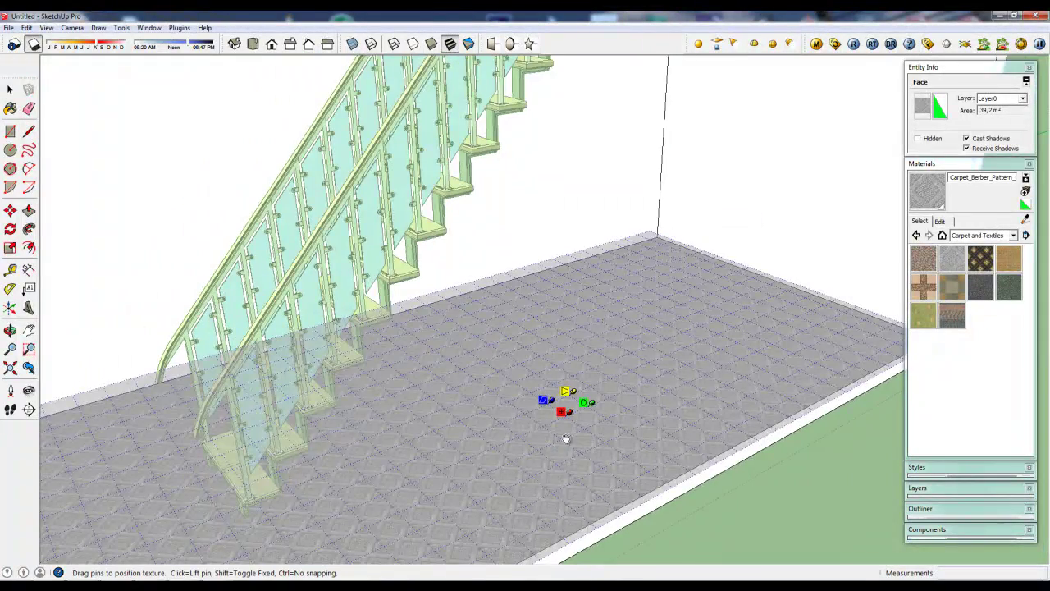
{"action": "scroll", "coordinate": [566, 435], "scroll_direction": "up", "scroll_amount": 2}
{"action": "scroll", "coordinate": [619, 410], "scroll_direction": "up", "scroll_amount": 2}
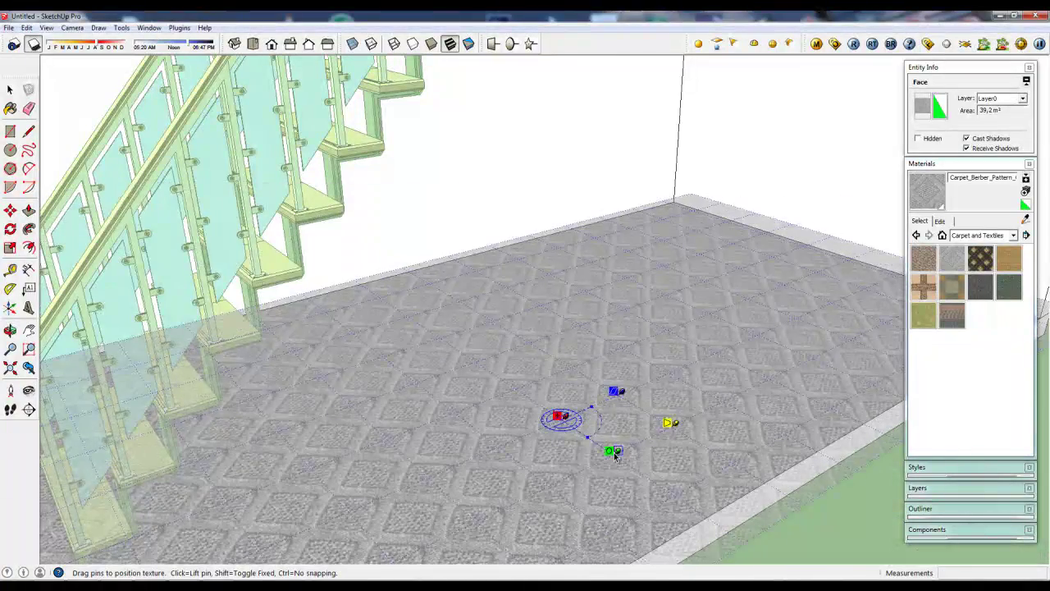
{"action": "left_click_drag", "start_coordinate": [622, 426], "coordinate": [619, 455]}
{"action": "right_click", "coordinate": [640, 406]}
{"action": "left_click", "coordinate": [650, 414]}
{"action": "scroll", "coordinate": [608, 358], "scroll_direction": "down", "scroll_amount": 3}
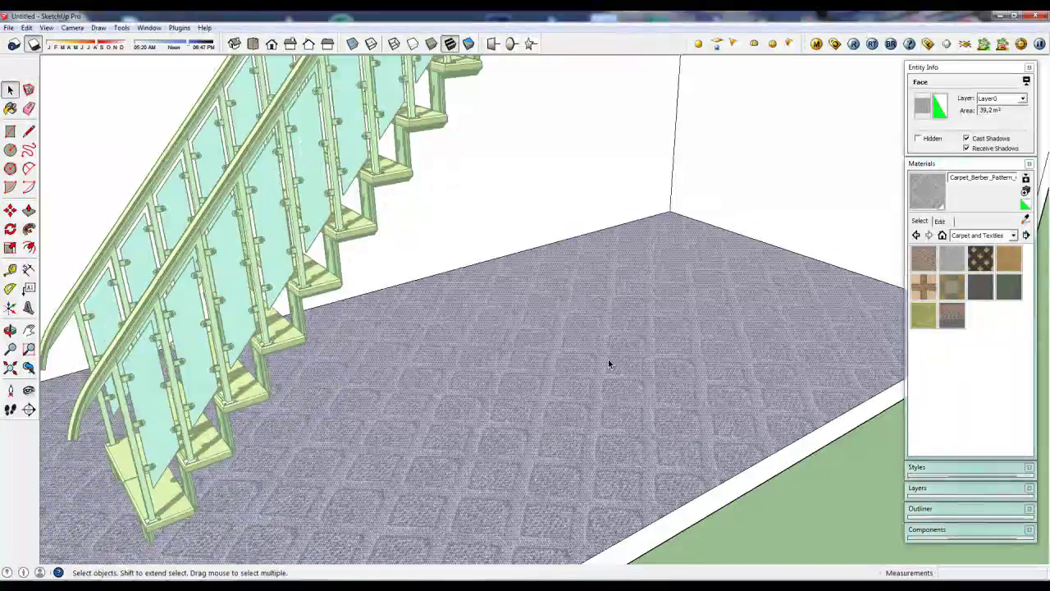
{"action": "middle_click_drag", "start_coordinate": [608, 358], "coordinate": [596, 369]}
{"action": "scroll", "coordinate": [596, 373], "scroll_direction": "down", "scroll_amount": 3}
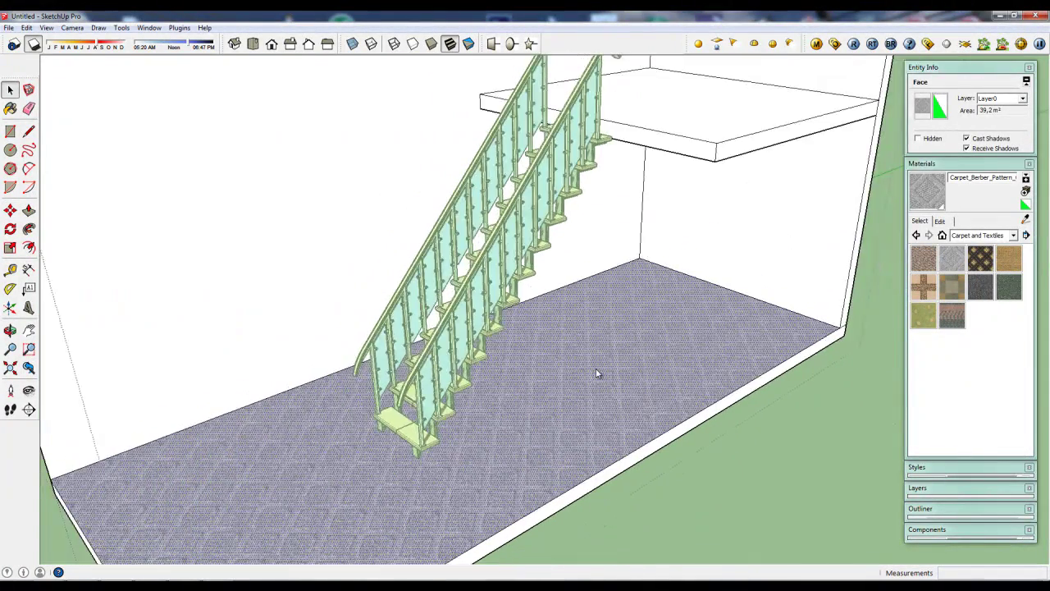
{"action": "scroll", "coordinate": [599, 375], "scroll_direction": "down", "scroll_amount": 2}
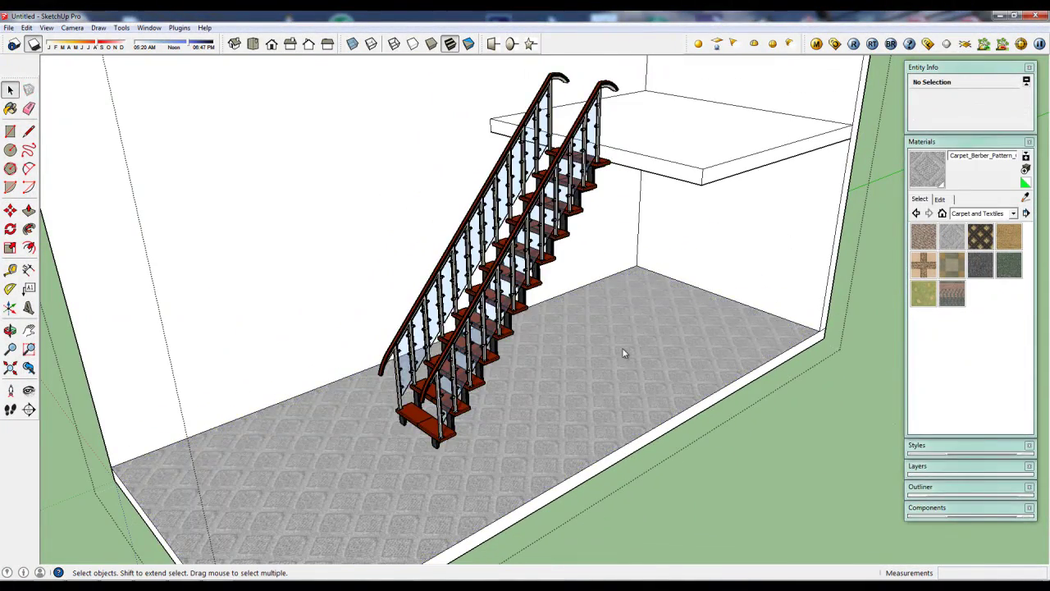
Inside the room group, paint the upper slab's top with Wood_Floor_Dark from the Wood collection
{"action": "left_click", "coordinate": [985, 215]}
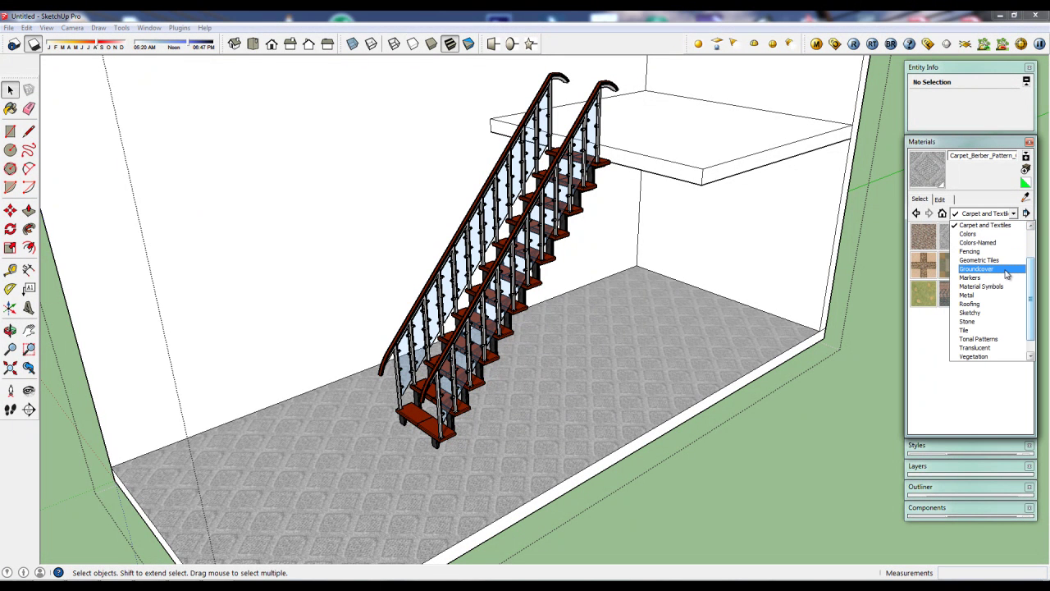
{"action": "left_click", "coordinate": [738, 140]}
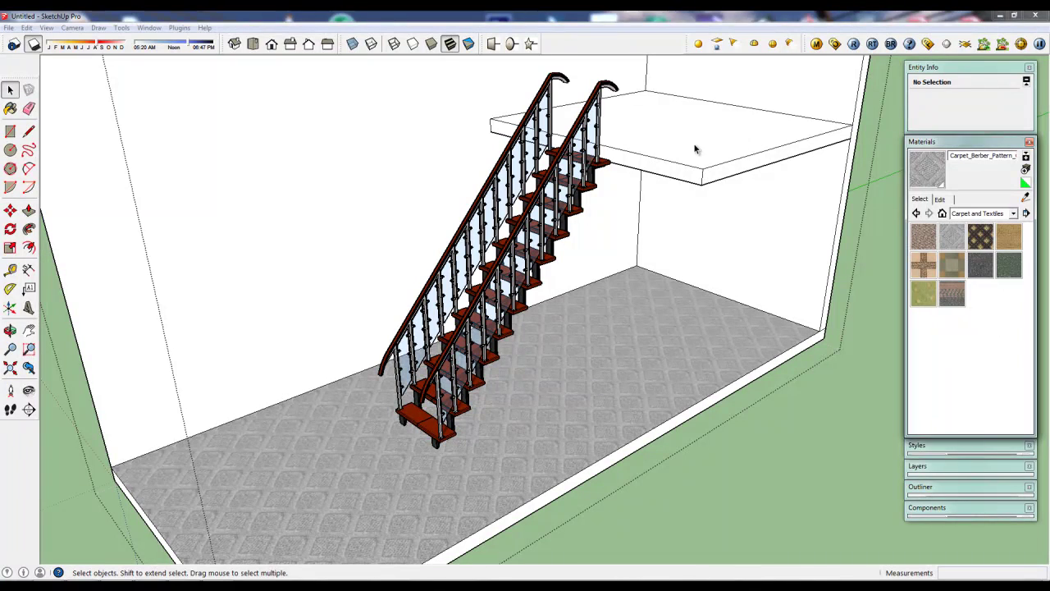
{"action": "left_click", "coordinate": [693, 142]}
{"action": "double_click", "coordinate": [687, 151]}
{"action": "left_click", "coordinate": [685, 144]}
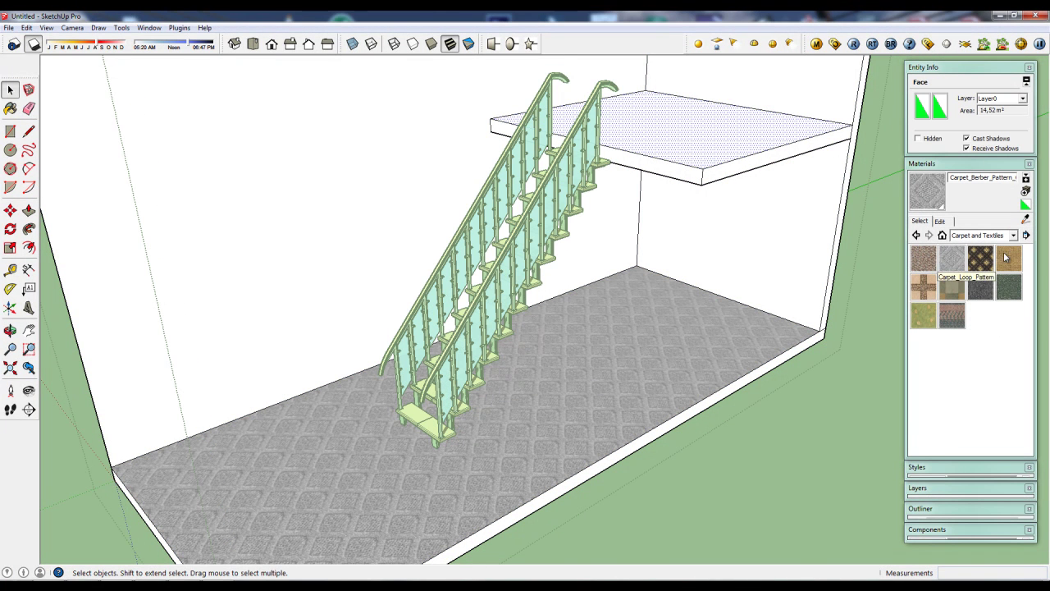
{"action": "left_click", "coordinate": [1013, 235]}
{"action": "scroll", "coordinate": [1011, 293], "scroll_direction": "up", "scroll_amount": 2}
{"action": "scroll", "coordinate": [1011, 293], "scroll_direction": "up", "scroll_amount": 1}
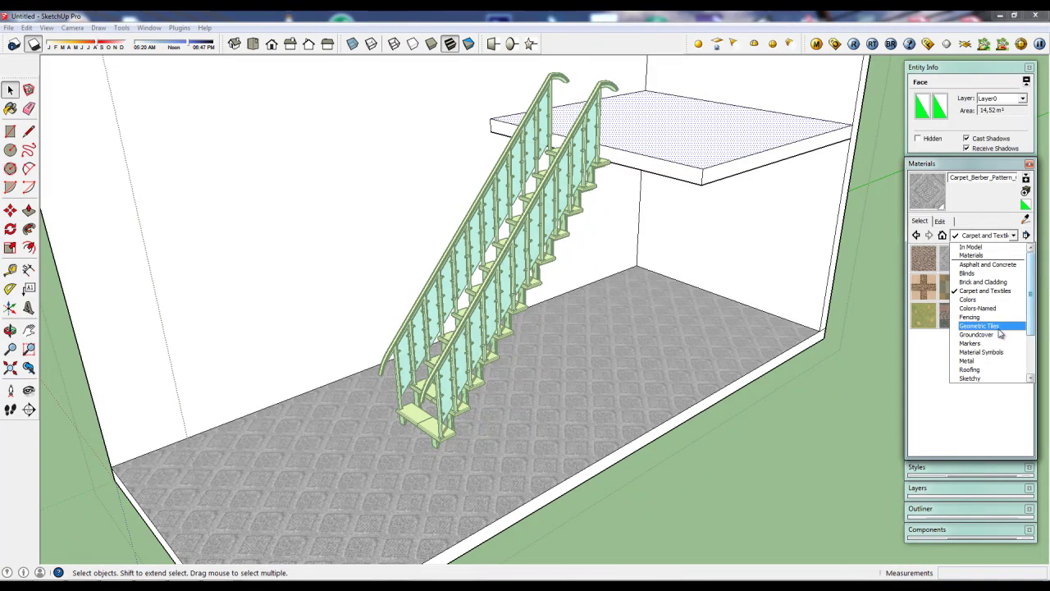
{"action": "left_click_drag", "start_coordinate": [1035, 312], "coordinate": [1034, 349]}
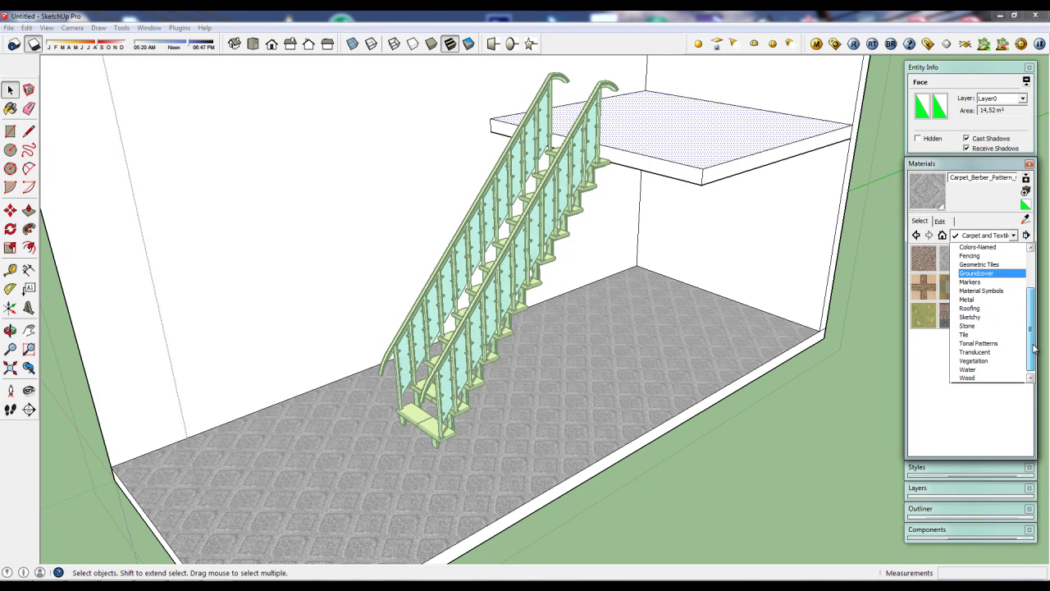
{"action": "left_click", "coordinate": [976, 378]}
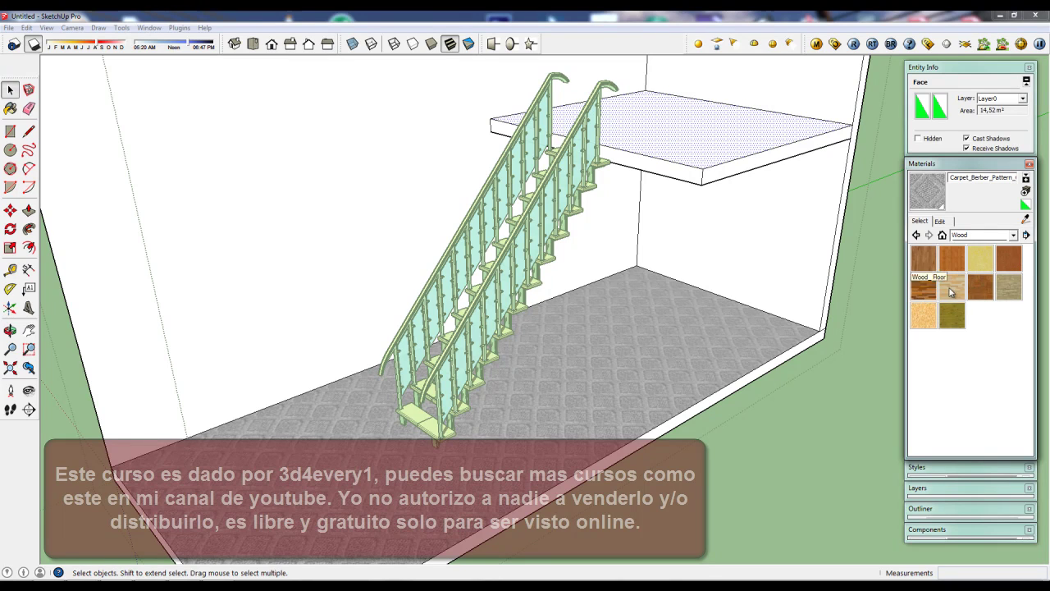
{"action": "left_click", "coordinate": [924, 281]}
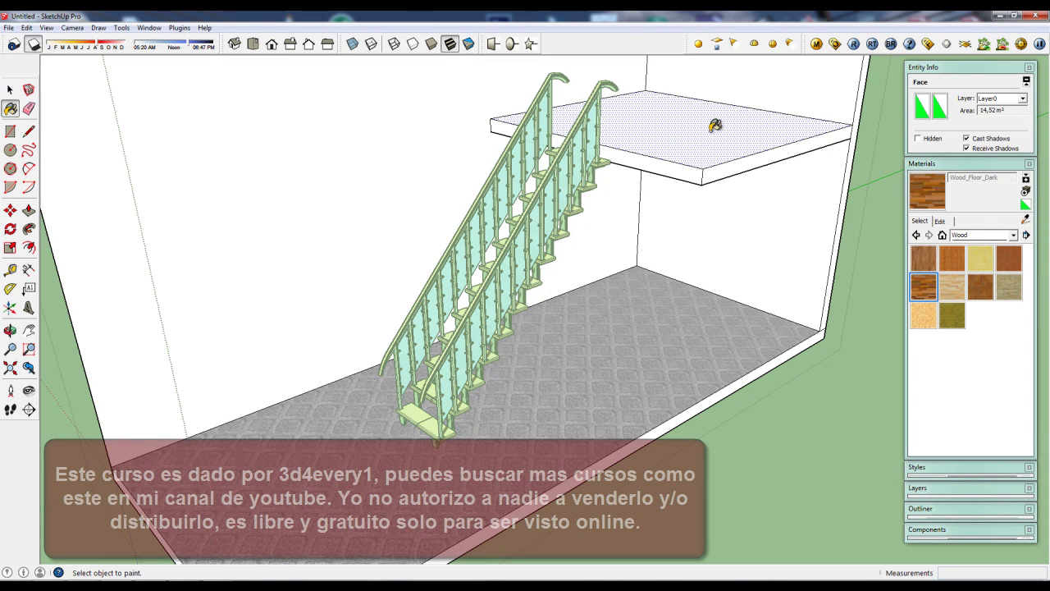
{"action": "left_click", "coordinate": [698, 161]}
Look over the painted slab and browse the in-model materials, picking black Color_008
{"action": "middle_click", "coordinate": [696, 161]}
{"action": "middle_click_drag", "start_coordinate": [697, 161], "coordinate": [698, 168]}
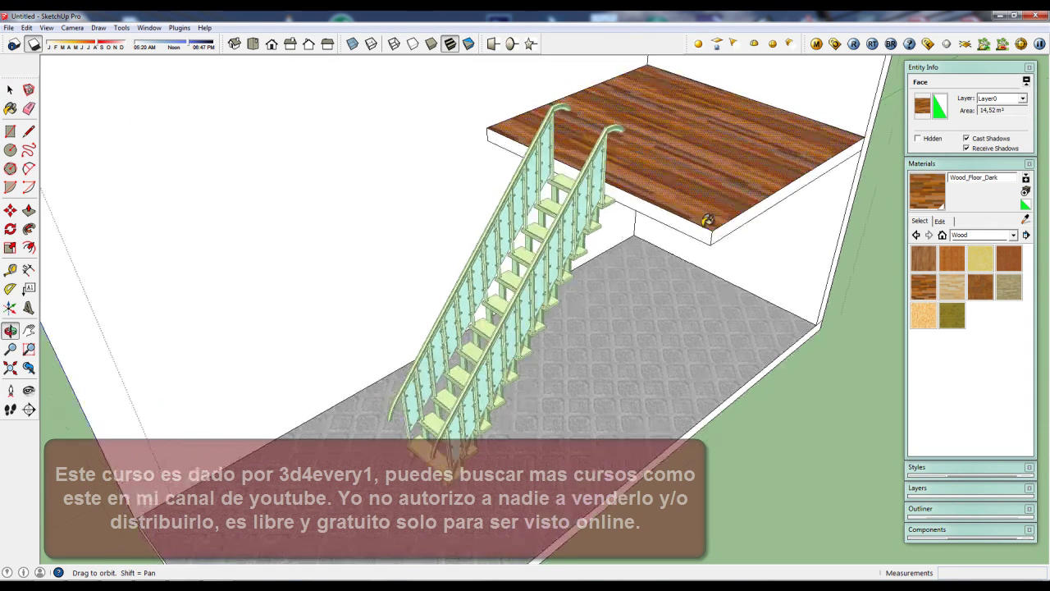
{"action": "scroll", "coordinate": [699, 180], "scroll_direction": "up", "scroll_amount": 2}
{"action": "scroll", "coordinate": [702, 197], "scroll_direction": "up", "scroll_amount": 2}
{"action": "scroll", "coordinate": [702, 211], "scroll_direction": "up", "scroll_amount": 2}
{"action": "middle_click_drag", "start_coordinate": [702, 211], "coordinate": [711, 195]}
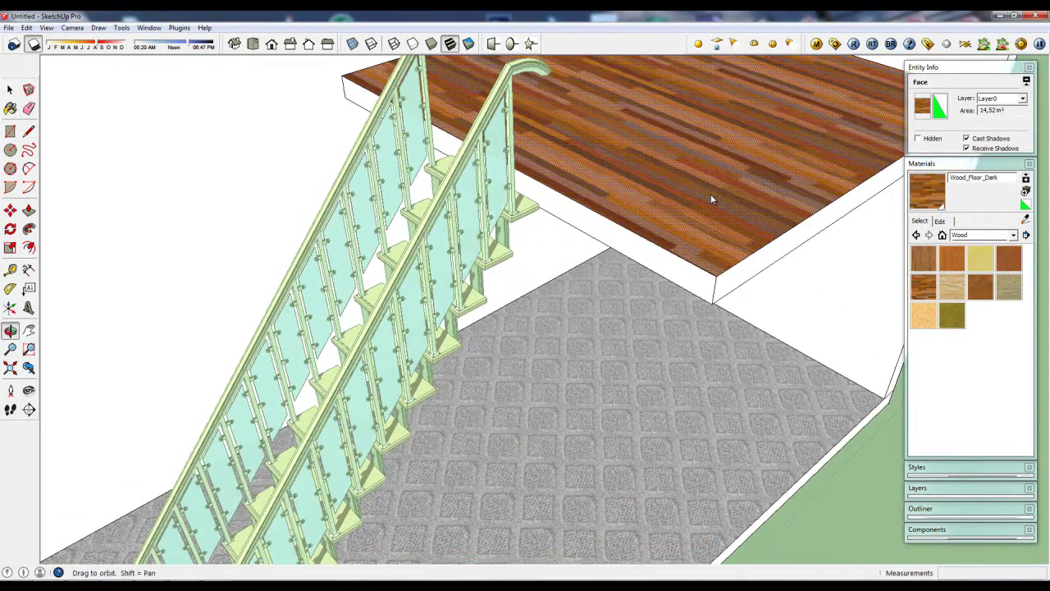
{"action": "left_click", "coordinate": [939, 221]}
{"action": "left_click", "coordinate": [920, 221]}
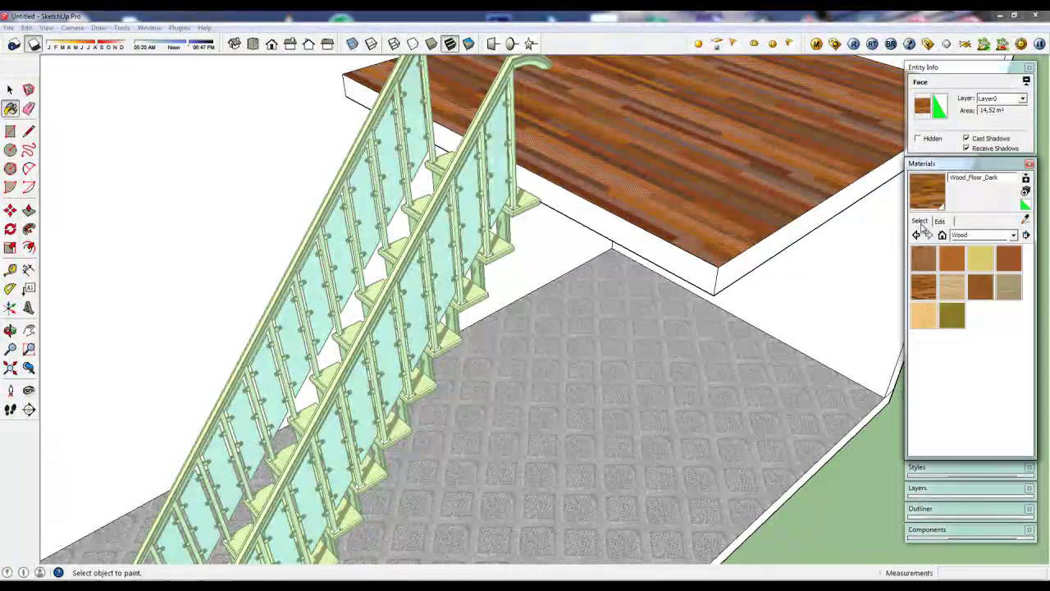
{"action": "left_click", "coordinate": [942, 236]}
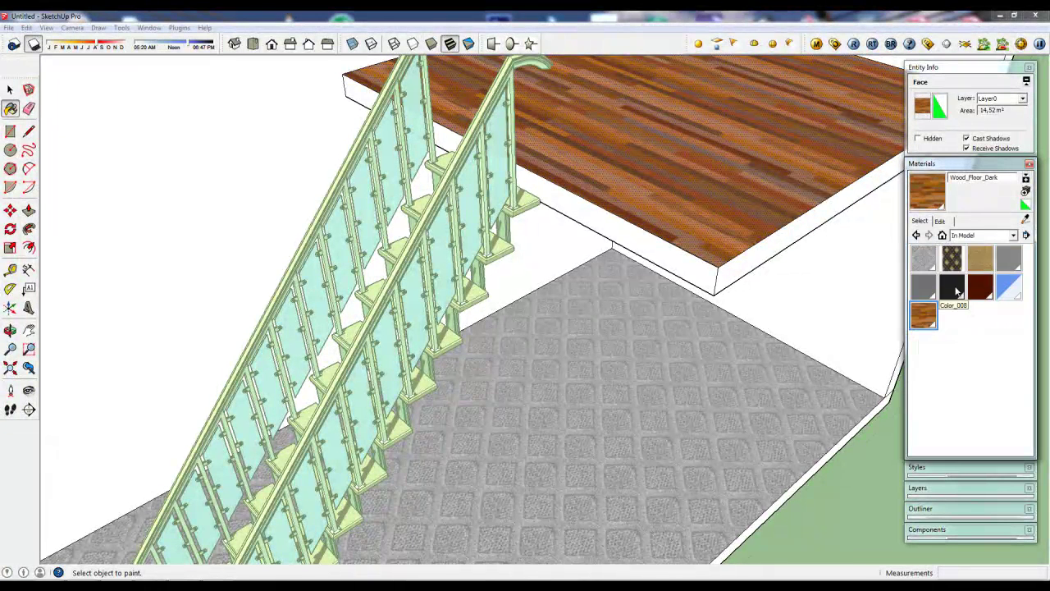
{"action": "left_click", "coordinate": [952, 286]}
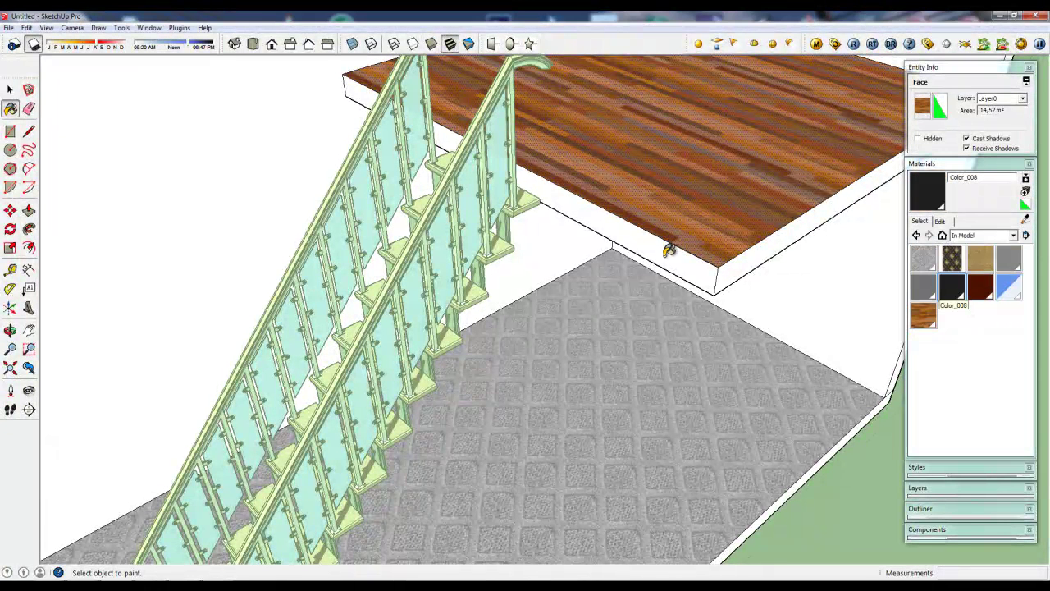
{"action": "mouse_move", "coordinate": [727, 230]}
{"action": "middle_mouse_down"}
{"action": "mouse_move", "coordinate": [707, 166]}
{"action": "mouse_move", "coordinate": [738, 180]}
{"action": "middle_mouse_up"}
{"action": "scroll", "coordinate": [707, 170], "scroll_direction": "down", "scroll_amount": 5}
{"action": "scroll", "coordinate": [707, 172], "scroll_direction": "down", "scroll_amount": 3}
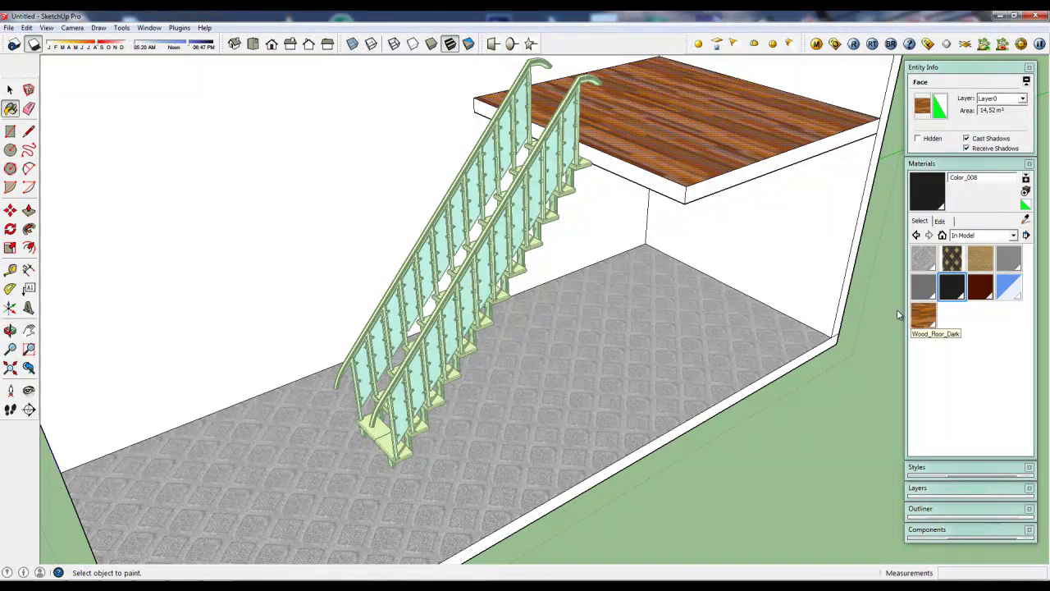
Apply light grey Color_001 from the Colors collection to the slab's edge face
{"action": "left_click", "coordinate": [975, 236]}
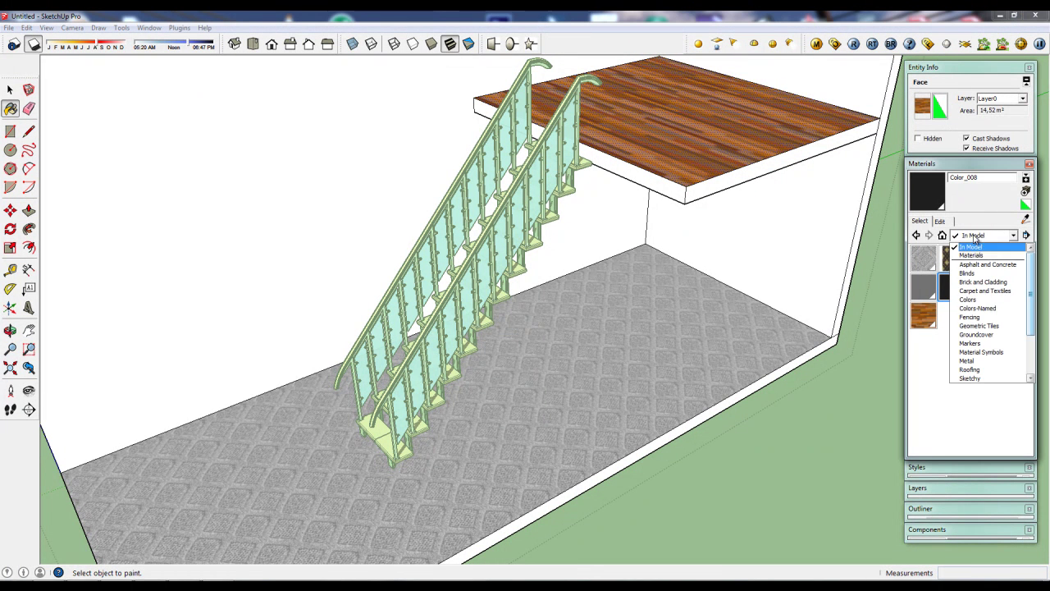
{"action": "left_click", "coordinate": [986, 301]}
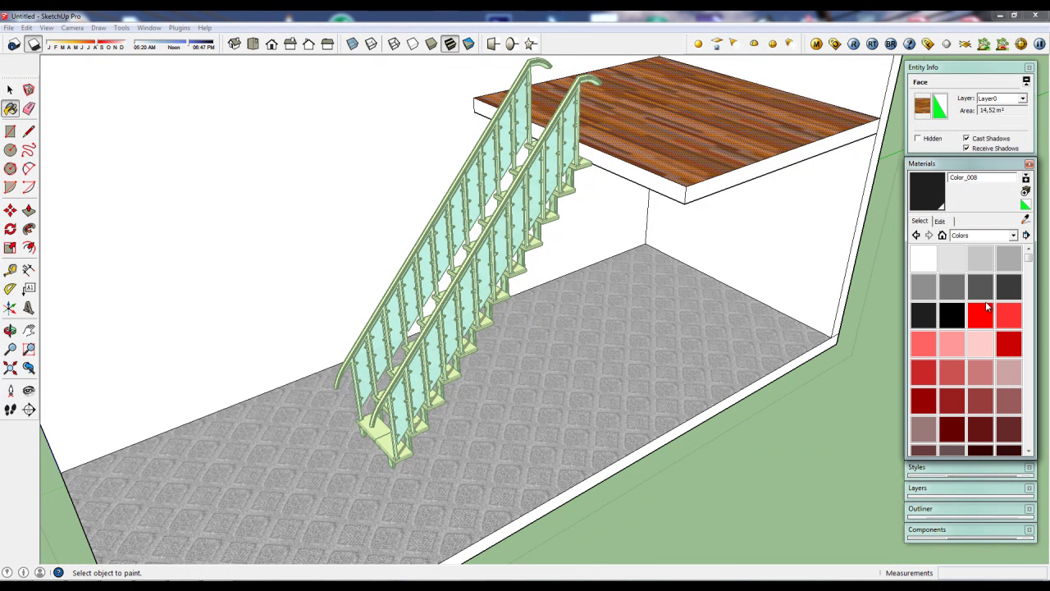
{"action": "left_click", "coordinate": [954, 261]}
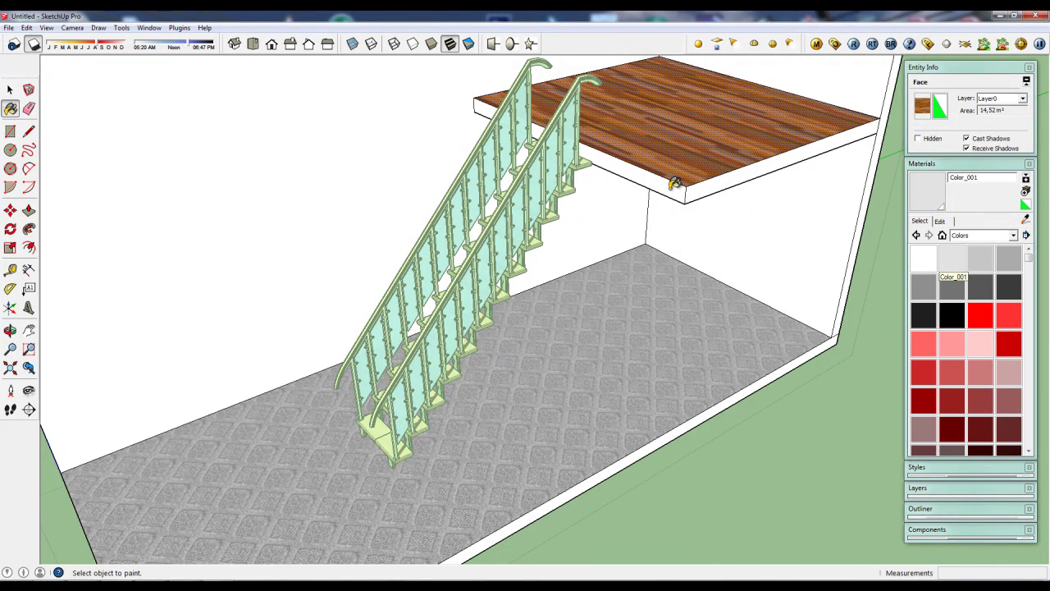
{"action": "scroll", "coordinate": [673, 184], "scroll_direction": "up", "scroll_amount": 2}
{"action": "key", "text": "space"}
{"action": "left_click", "coordinate": [671, 193]}
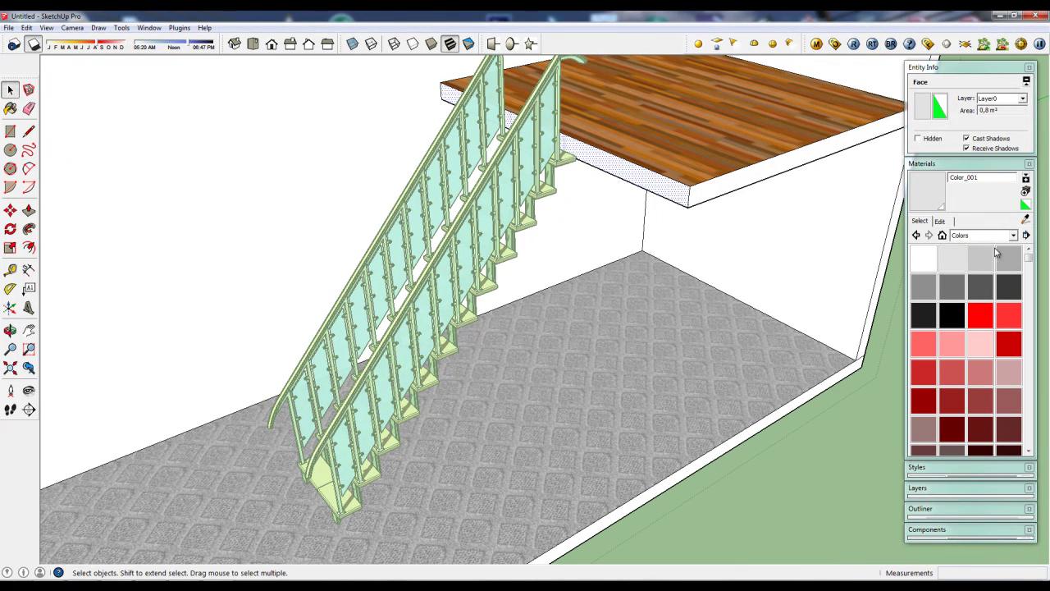
{"action": "left_click", "coordinate": [980, 259]}
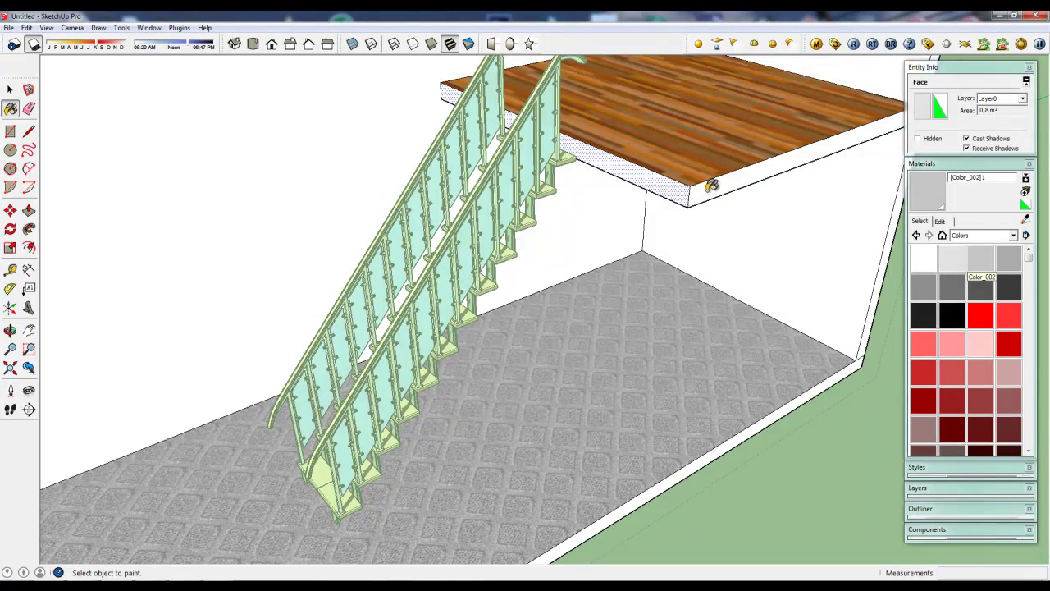
Paint the slab's front face with Color_001 too
{"action": "middle_click_drag", "start_coordinate": [730, 182], "coordinate": [731, 182]}
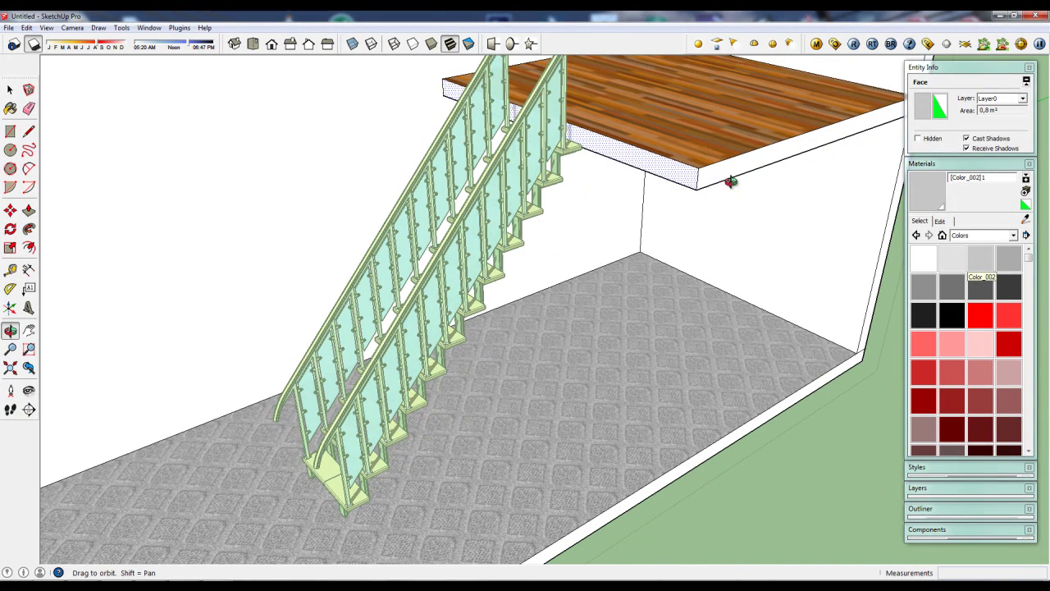
{"action": "scroll", "coordinate": [728, 163], "scroll_direction": "up", "scroll_amount": 2}
{"action": "mouse_move", "coordinate": [750, 199]}
{"action": "middle_mouse_down"}
{"action": "mouse_move", "coordinate": [778, 188]}
{"action": "mouse_move", "coordinate": [750, 169]}
{"action": "middle_mouse_up"}
{"action": "key", "text": "space"}
{"action": "left_click", "coordinate": [685, 110]}
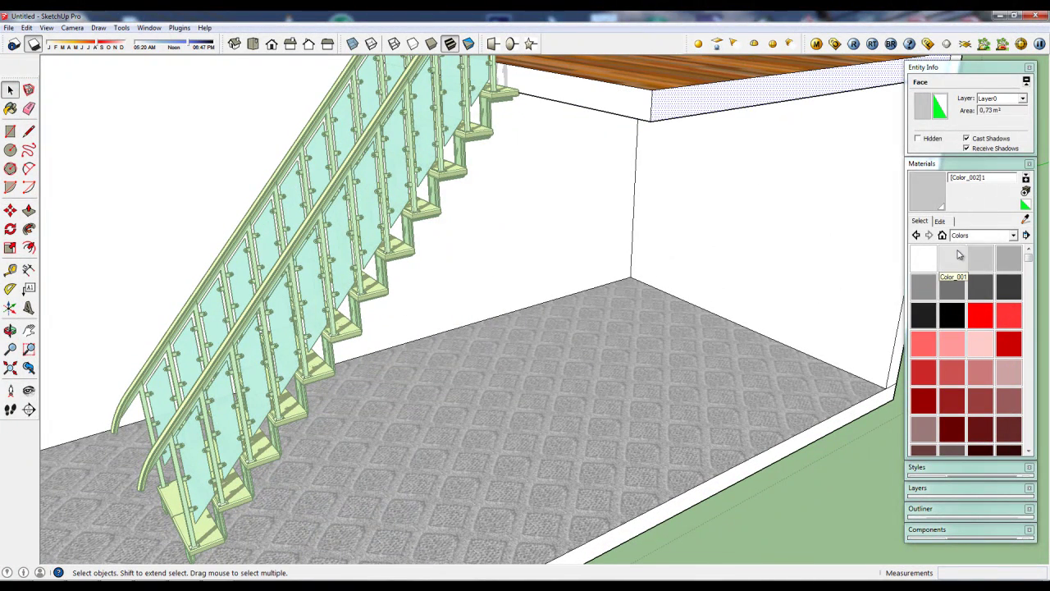
{"action": "left_click", "coordinate": [952, 259]}
{"action": "left_click", "coordinate": [725, 93]}
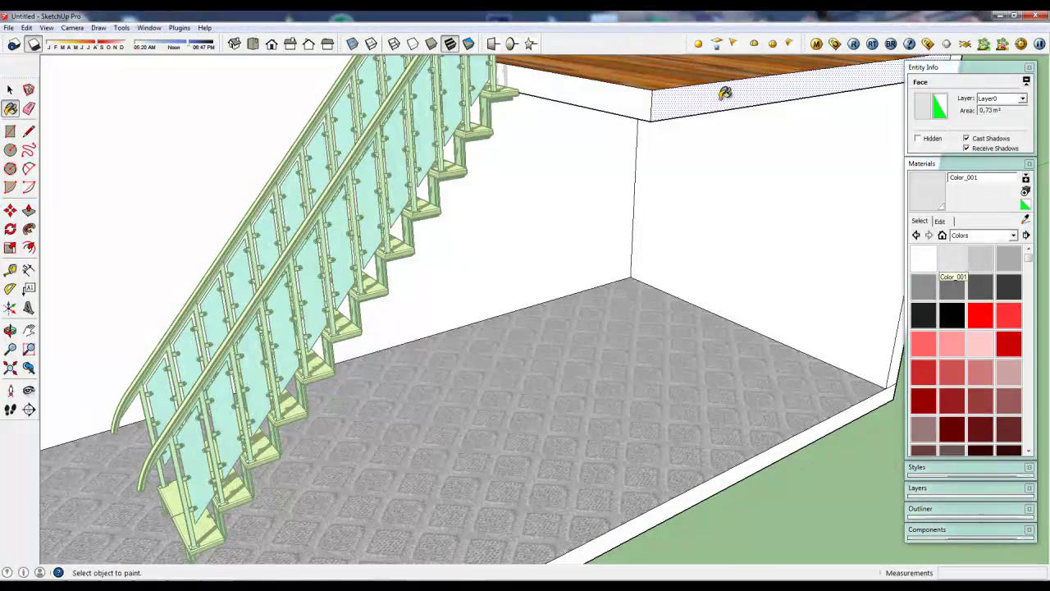
{"action": "scroll", "coordinate": [747, 215], "scroll_direction": "down", "scroll_amount": 5}
{"action": "mouse_move", "coordinate": [733, 227]}
{"action": "middle_mouse_down"}
{"action": "mouse_move", "coordinate": [591, 319]}
{"action": "mouse_move", "coordinate": [484, 278]}
{"action": "mouse_move", "coordinate": [506, 282]}
{"action": "middle_mouse_up"}
Set the shadow Light level to 39 and Dark level to 60 in Shadow Settings
{"action": "key", "text": "space"}
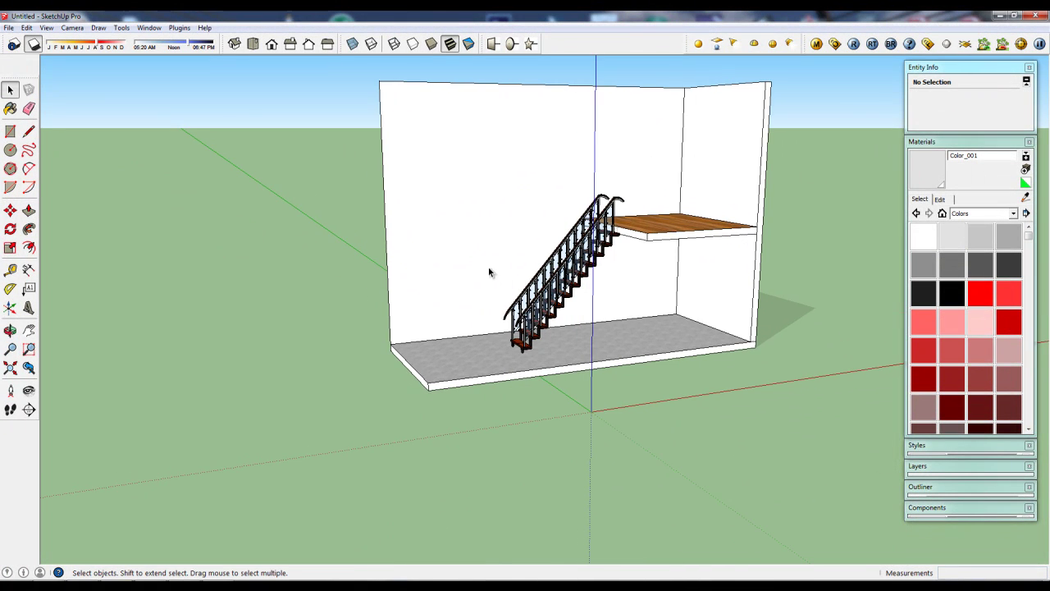
{"action": "left_click", "coordinate": [14, 44]}
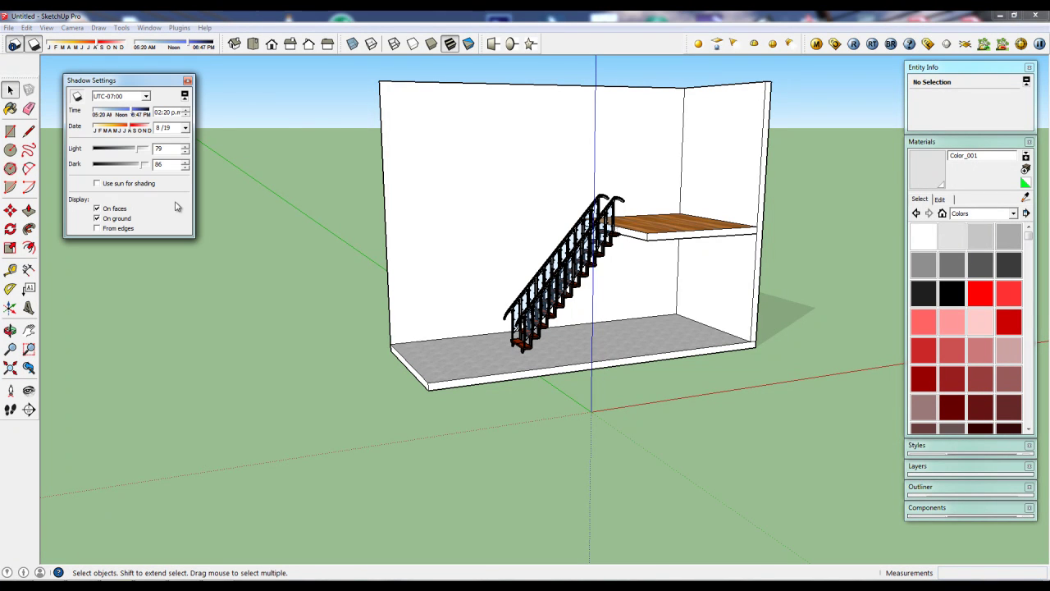
{"action": "left_click_drag", "start_coordinate": [144, 165], "coordinate": [126, 169]}
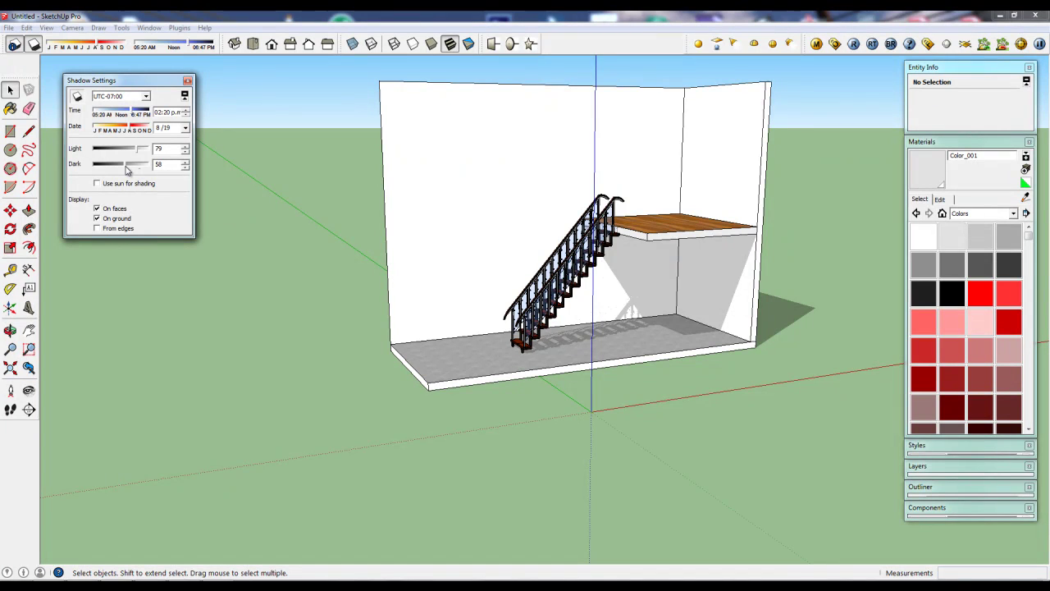
{"action": "mouse_move", "coordinate": [127, 169]}
{"action": "left_mouse_down"}
{"action": "mouse_move", "coordinate": [133, 155]}
{"action": "mouse_move", "coordinate": [108, 157]}
{"action": "mouse_move", "coordinate": [116, 161]}
{"action": "left_mouse_up"}
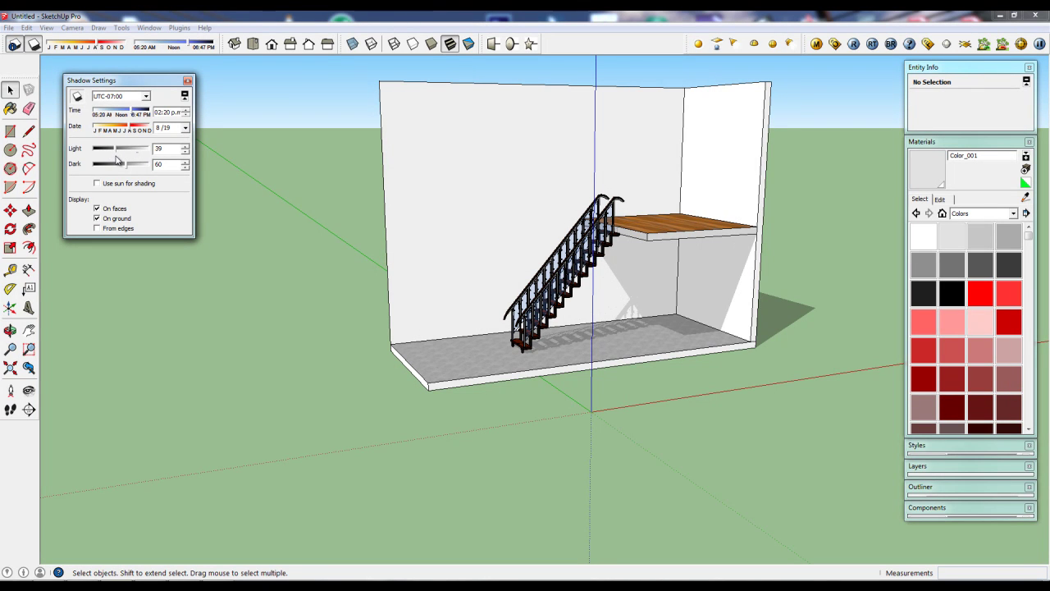
{"action": "mouse_move", "coordinate": [463, 261]}
{"action": "middle_mouse_down"}
{"action": "mouse_move", "coordinate": [525, 270]}
{"action": "mouse_move", "coordinate": [543, 255]}
{"action": "middle_mouse_up"}
{"action": "scroll", "coordinate": [493, 263], "scroll_direction": "up", "scroll_amount": 2}
{"action": "scroll", "coordinate": [492, 263], "scroll_direction": "up", "scroll_amount": 3}
{"action": "left_click", "coordinate": [187, 80]}
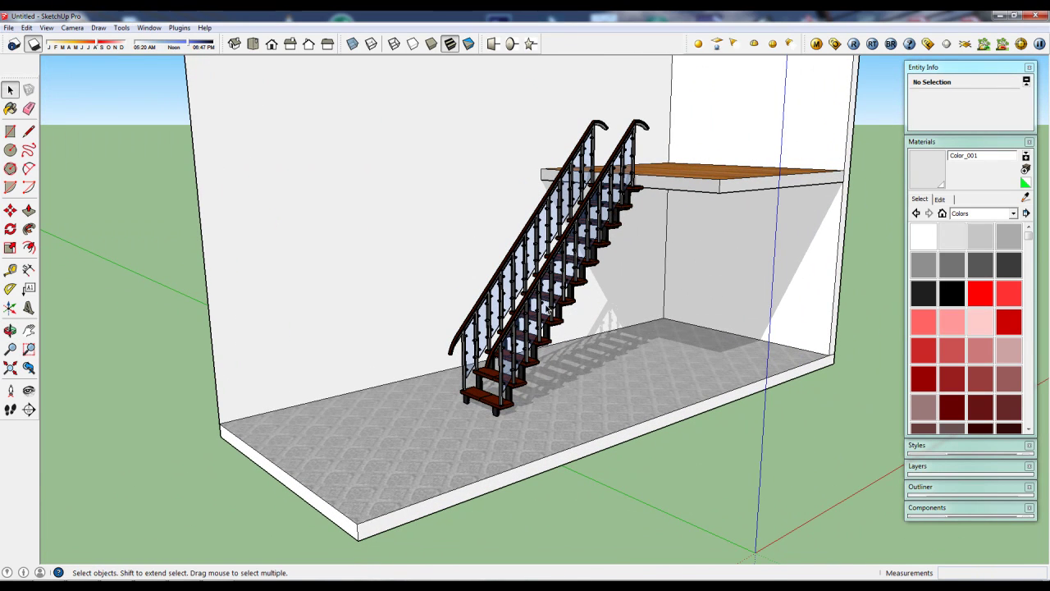
Orbit and zoom around the staircase from frontal, rear and side angles
{"action": "mouse_move", "coordinate": [602, 319]}
{"action": "middle_mouse_down"}
{"action": "mouse_move", "coordinate": [604, 370]}
{"action": "mouse_move", "coordinate": [788, 358]}
{"action": "mouse_move", "coordinate": [680, 347]}
{"action": "mouse_move", "coordinate": [649, 368]}
{"action": "mouse_move", "coordinate": [593, 340]}
{"action": "mouse_move", "coordinate": [689, 383]}
{"action": "mouse_move", "coordinate": [505, 334]}
{"action": "middle_mouse_up"}
{"action": "scroll", "coordinate": [605, 370], "scroll_direction": "up", "scroll_amount": 3}
{"action": "scroll", "coordinate": [605, 370], "scroll_direction": "up", "scroll_amount": 3}
{"action": "scroll", "coordinate": [589, 336], "scroll_direction": "up", "scroll_amount": 5}
{"action": "scroll", "coordinate": [604, 368], "scroll_direction": "down", "scroll_amount": 2}
{"action": "scroll", "coordinate": [607, 361], "scroll_direction": "down", "scroll_amount": 2}
{"action": "scroll", "coordinate": [610, 354], "scroll_direction": "down", "scroll_amount": 2}
{"action": "scroll", "coordinate": [614, 348], "scroll_direction": "down", "scroll_amount": 2}
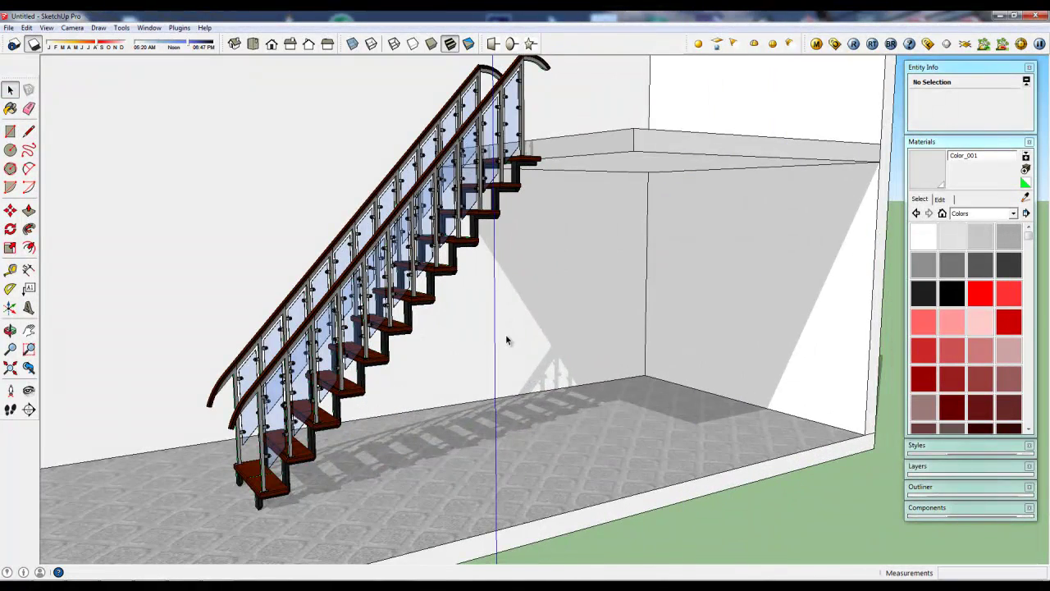
{"action": "scroll", "coordinate": [509, 337], "scroll_direction": "up", "scroll_amount": 2}
{"action": "middle_click_drag", "start_coordinate": [558, 362], "coordinate": [558, 362]}
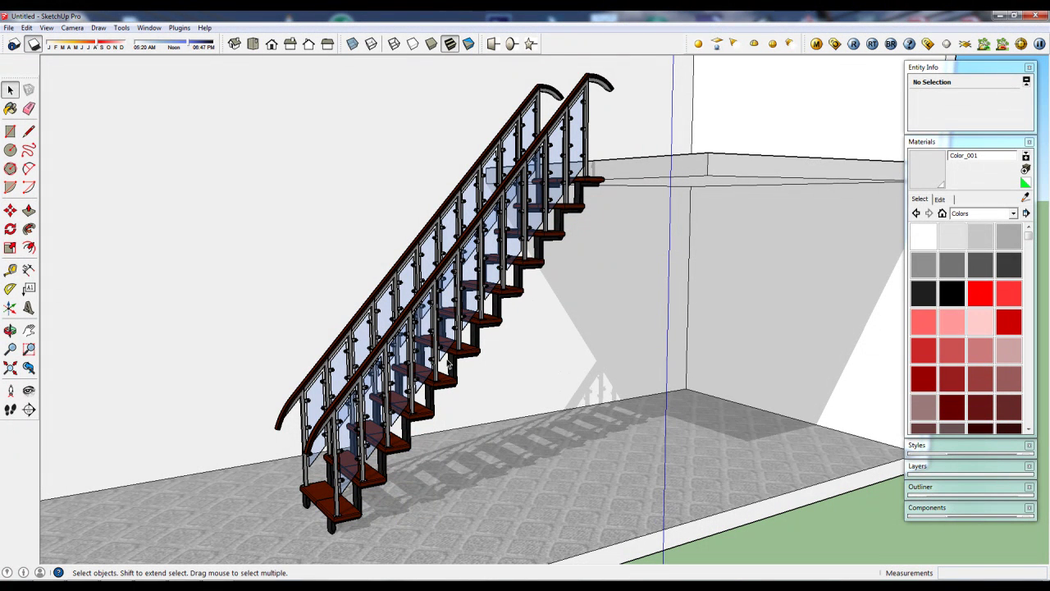
{"action": "middle_click_drag", "start_coordinate": [438, 375], "coordinate": [584, 335]}
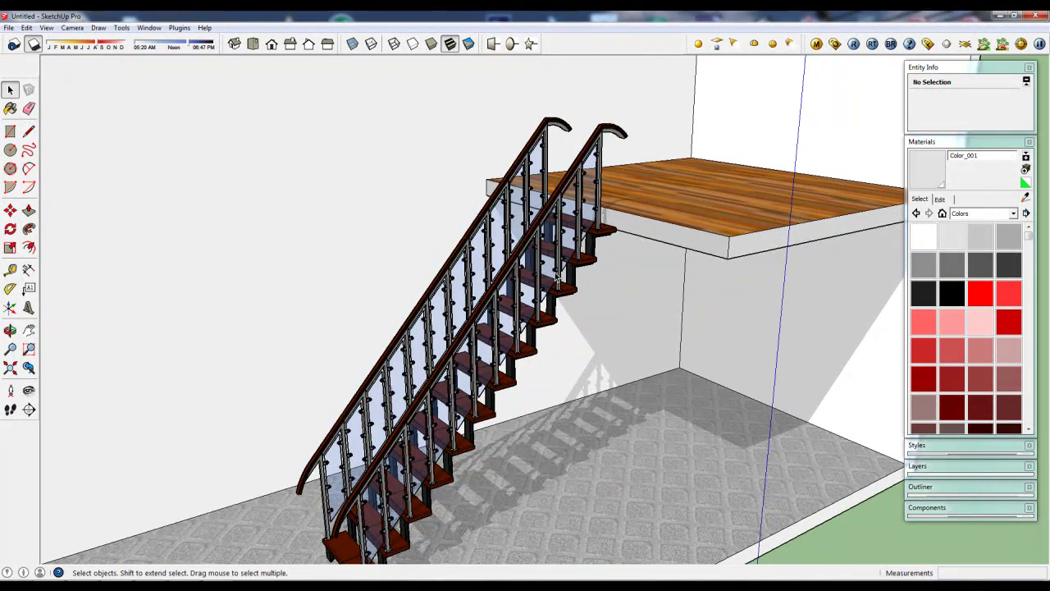
{"action": "mouse_move", "coordinate": [567, 300]}
{"action": "middle_mouse_down"}
{"action": "mouse_move", "coordinate": [564, 265]}
{"action": "mouse_move", "coordinate": [523, 316]}
{"action": "mouse_move", "coordinate": [611, 333]}
{"action": "mouse_move", "coordinate": [621, 306]}
{"action": "mouse_move", "coordinate": [779, 283]}
{"action": "middle_mouse_up"}
{"action": "scroll", "coordinate": [611, 332], "scroll_direction": "up", "scroll_amount": 3}
{"action": "mouse_move", "coordinate": [778, 283]}
{"action": "left_mouse_down"}
{"action": "mouse_move", "coordinate": [525, 286]}
{"action": "mouse_move", "coordinate": [426, 242]}
{"action": "mouse_move", "coordinate": [409, 273]}
{"action": "left_mouse_up"}
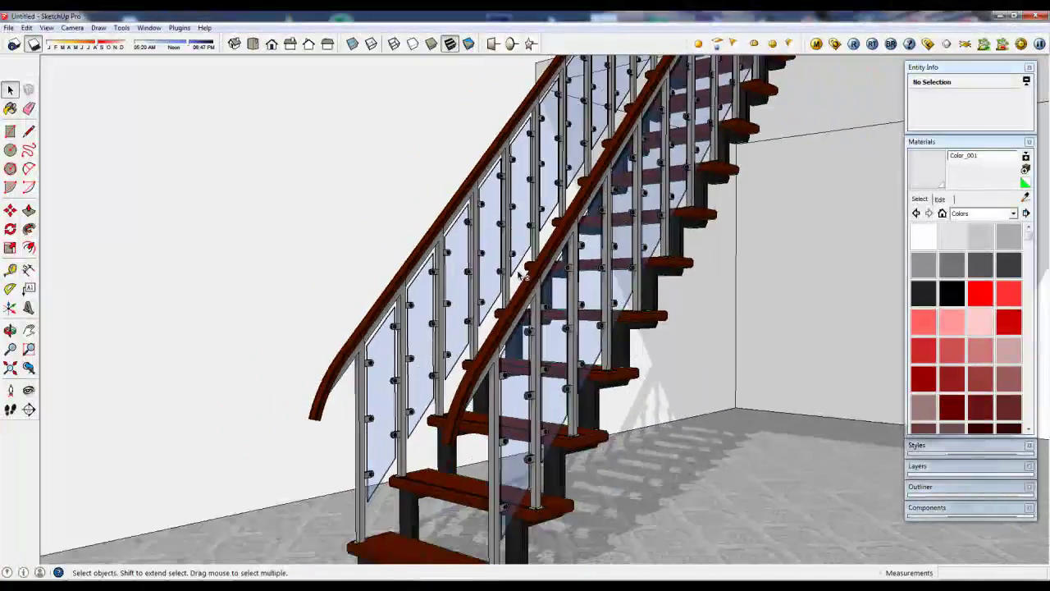
{"action": "mouse_move", "coordinate": [505, 299]}
{"action": "middle_mouse_down"}
{"action": "mouse_move", "coordinate": [484, 291]}
{"action": "mouse_move", "coordinate": [460, 311]}
{"action": "middle_mouse_up"}
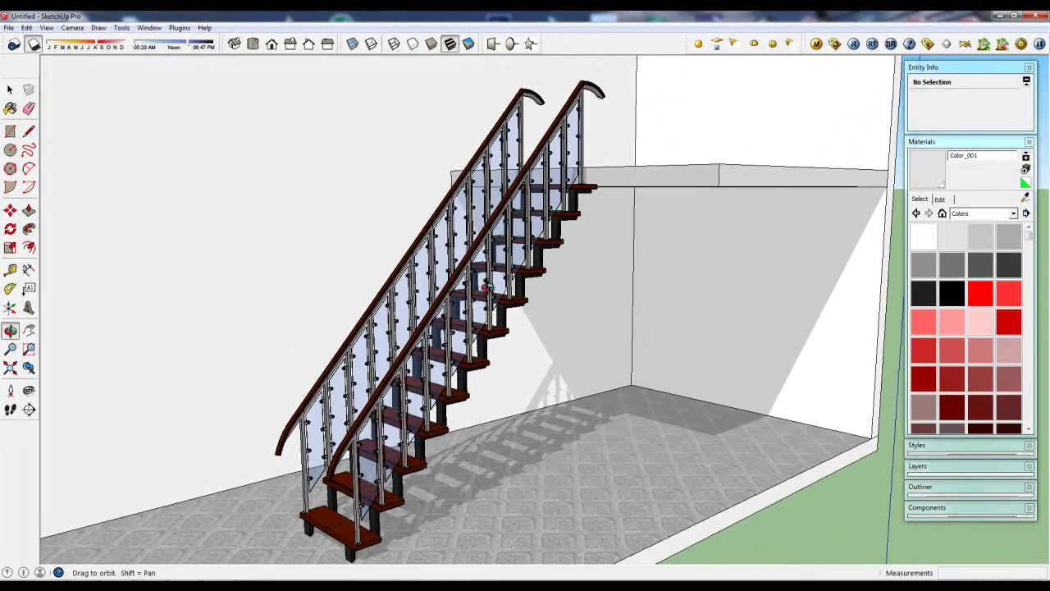
{"action": "scroll", "coordinate": [399, 381], "scroll_direction": "up", "scroll_amount": 2}
{"action": "scroll", "coordinate": [400, 381], "scroll_direction": "up", "scroll_amount": 2}
Zoom in on the curved handrail end, then back out along the staircase
{"action": "mouse_move", "coordinate": [400, 381]}
{"action": "middle_mouse_down"}
{"action": "mouse_move", "coordinate": [422, 379]}
{"action": "mouse_move", "coordinate": [485, 312]}
{"action": "mouse_move", "coordinate": [500, 275]}
{"action": "mouse_move", "coordinate": [464, 239]}
{"action": "middle_mouse_up"}
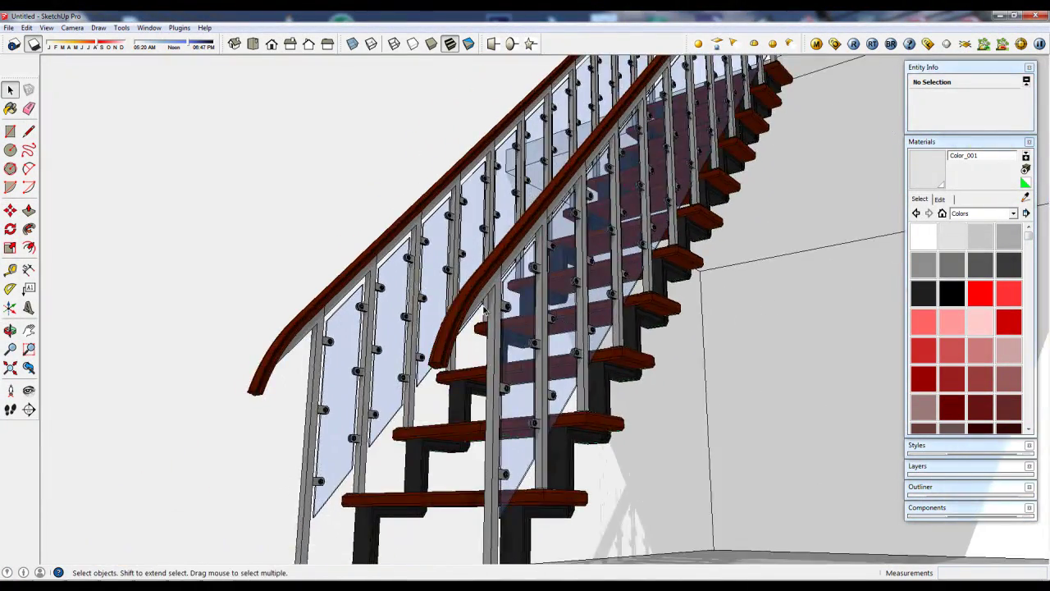
{"action": "scroll", "coordinate": [486, 312], "scroll_direction": "up", "scroll_amount": 3}
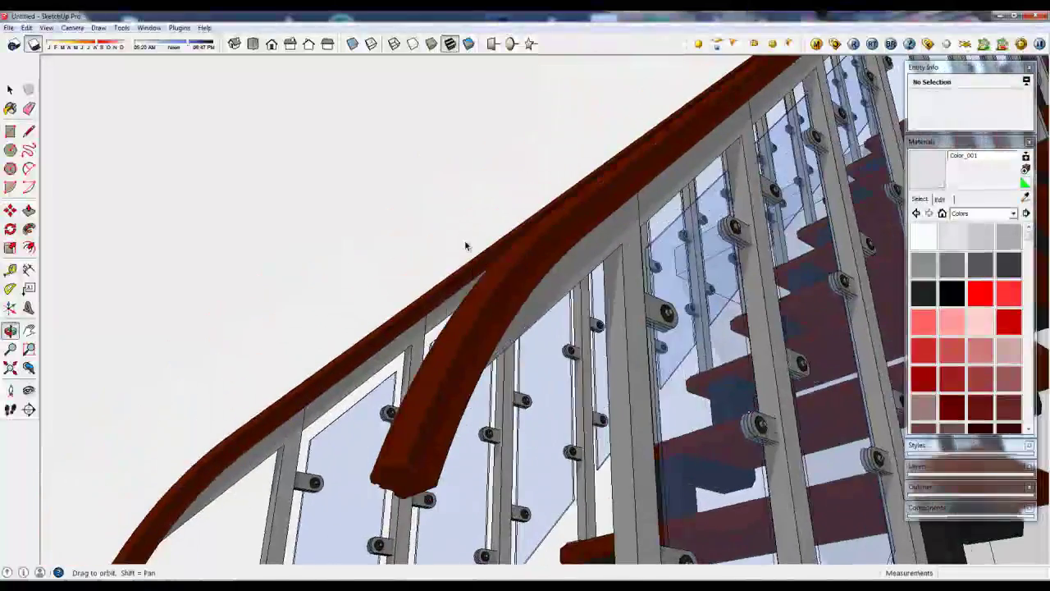
{"action": "scroll", "coordinate": [464, 357], "scroll_direction": "up", "scroll_amount": 3}
{"action": "mouse_move", "coordinate": [465, 361]}
{"action": "middle_mouse_down"}
{"action": "mouse_move", "coordinate": [499, 311]}
{"action": "mouse_move", "coordinate": [636, 245]}
{"action": "mouse_move", "coordinate": [604, 244]}
{"action": "mouse_move", "coordinate": [539, 271]}
{"action": "mouse_move", "coordinate": [506, 354]}
{"action": "mouse_move", "coordinate": [566, 277]}
{"action": "mouse_move", "coordinate": [487, 339]}
{"action": "middle_mouse_up"}
{"action": "scroll", "coordinate": [506, 354], "scroll_direction": "up", "scroll_amount": 2}
{"action": "scroll", "coordinate": [506, 354], "scroll_direction": "down", "scroll_amount": 3}
{"action": "scroll", "coordinate": [506, 354], "scroll_direction": "down", "scroll_amount": 2}
{"action": "scroll", "coordinate": [506, 354], "scroll_direction": "down", "scroll_amount": 2}
Open Model Info at the Statistics page and move the window aside
{"action": "left_click", "coordinate": [149, 28]}
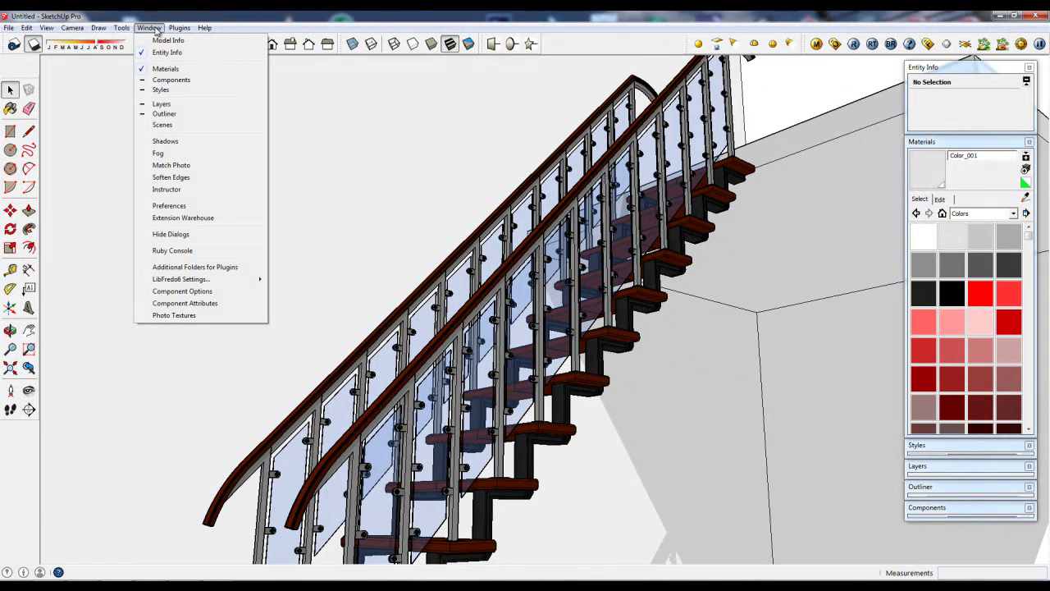
{"action": "left_click", "coordinate": [168, 40]}
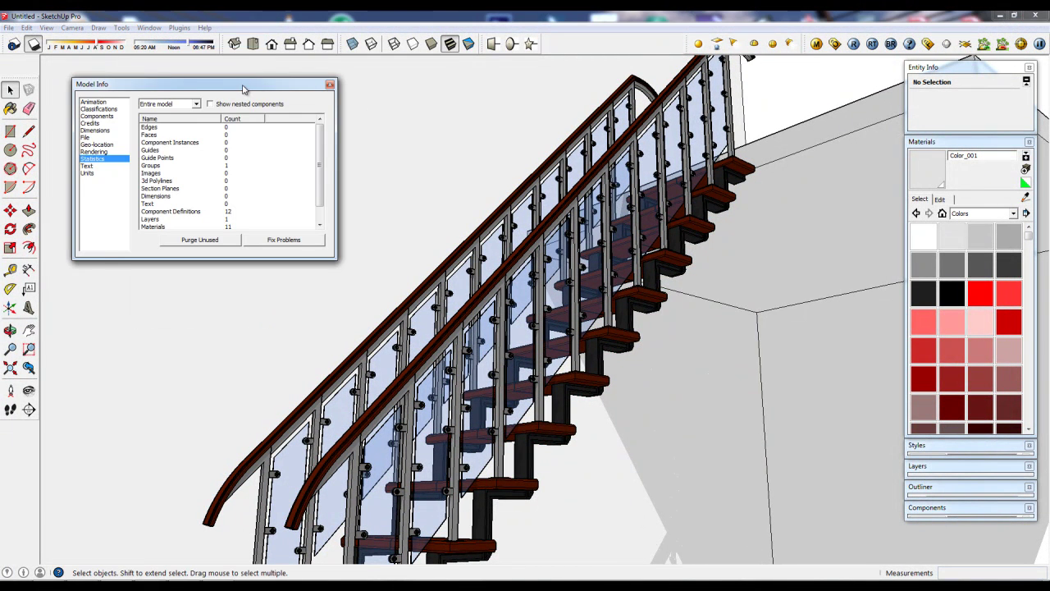
{"action": "left_click_drag", "start_coordinate": [244, 91], "coordinate": [342, 86]}
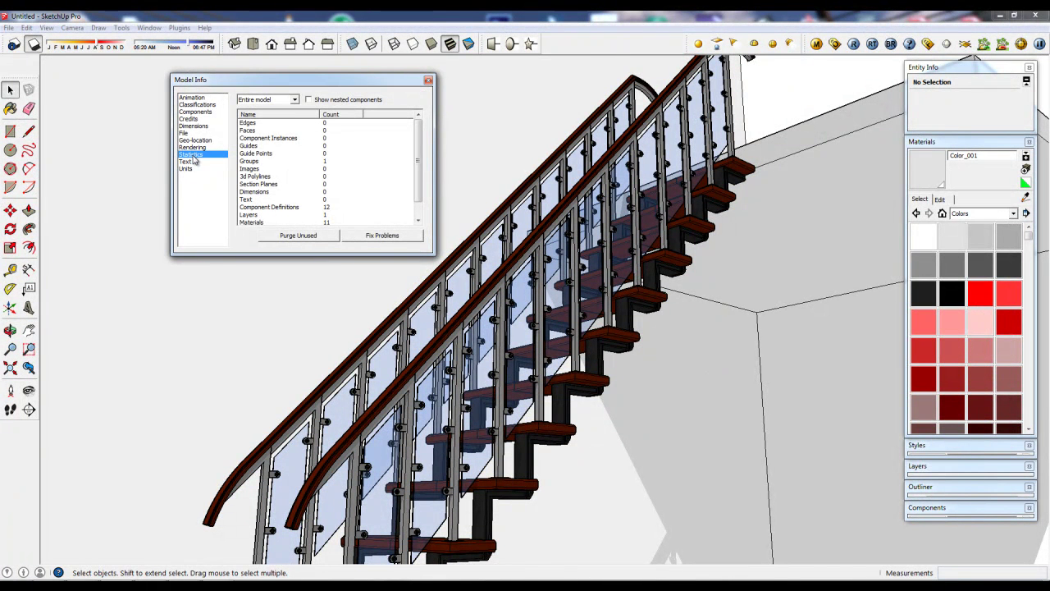
{"action": "left_click_drag", "start_coordinate": [420, 150], "coordinate": [418, 133]}
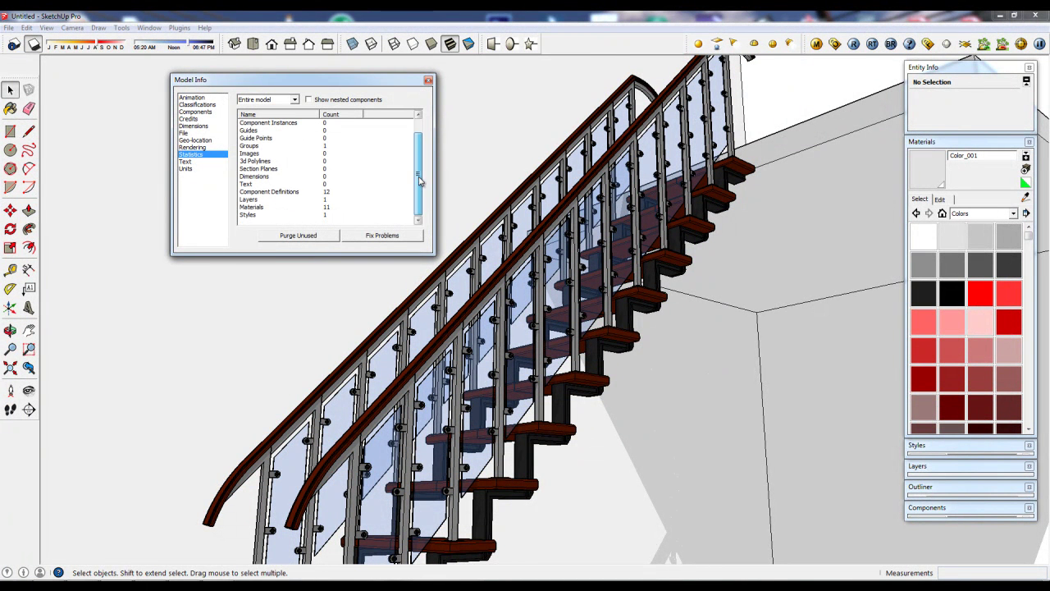
{"action": "scroll", "coordinate": [345, 164], "scroll_direction": "down", "scroll_amount": 1}
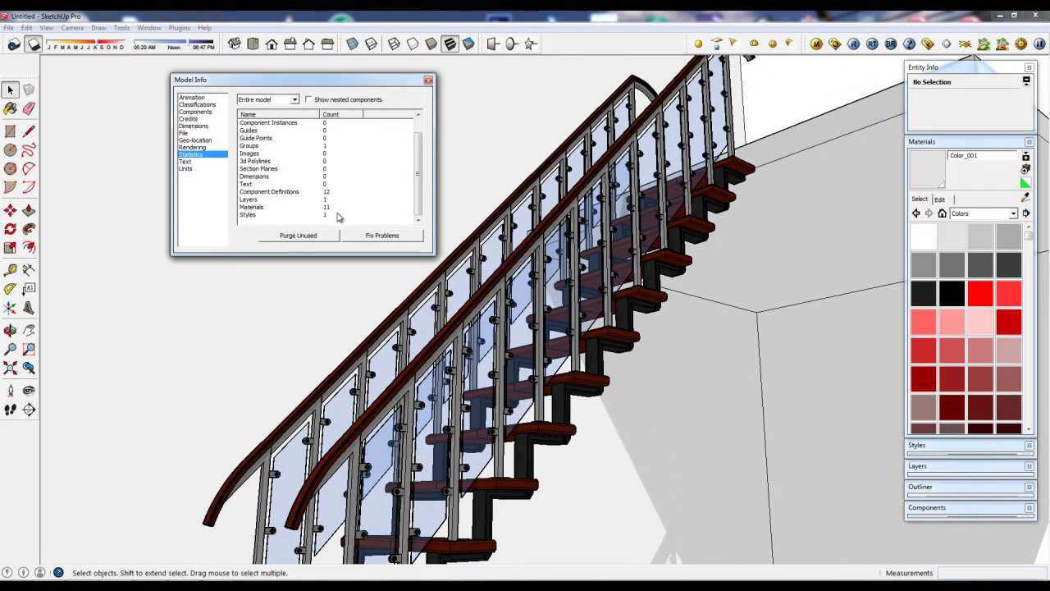
{"action": "scroll", "coordinate": [420, 173], "scroll_direction": "up", "scroll_amount": 1}
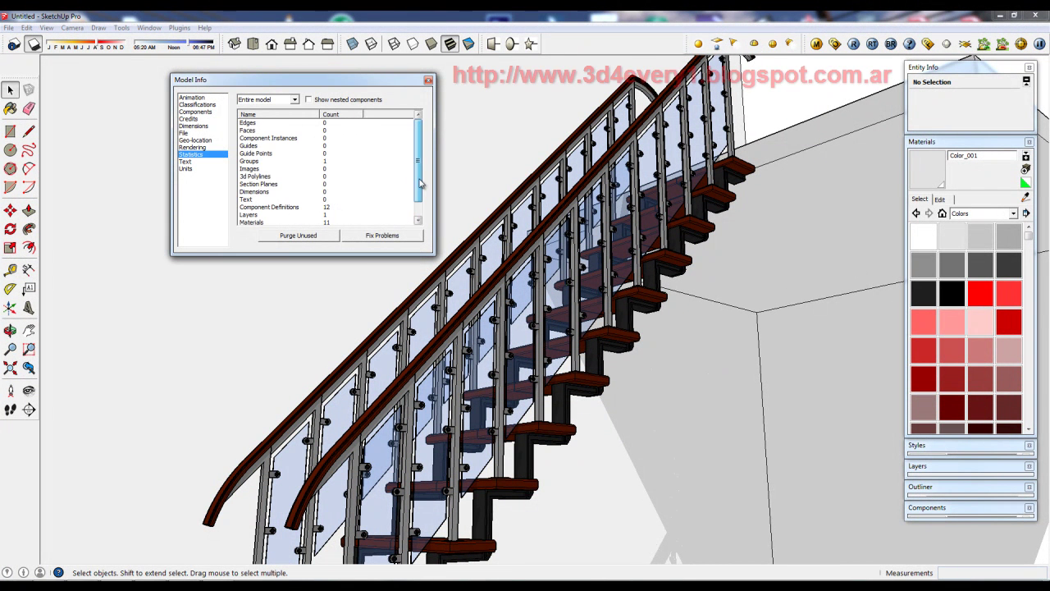
Purge unused items, run Fix Problems (none found), and show nested components
{"action": "left_click", "coordinate": [311, 238]}
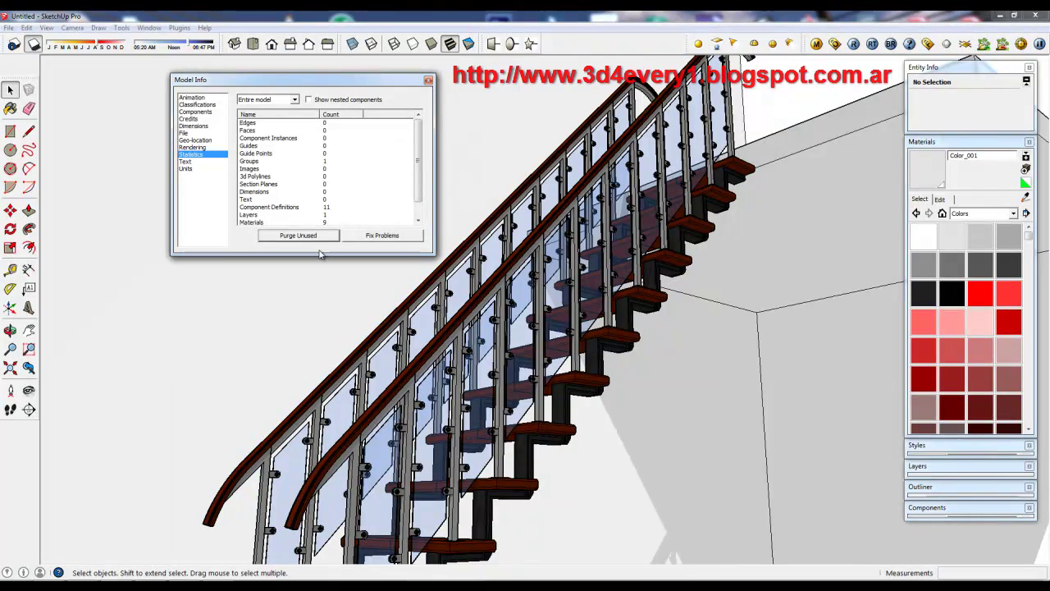
{"action": "left_click", "coordinate": [380, 236]}
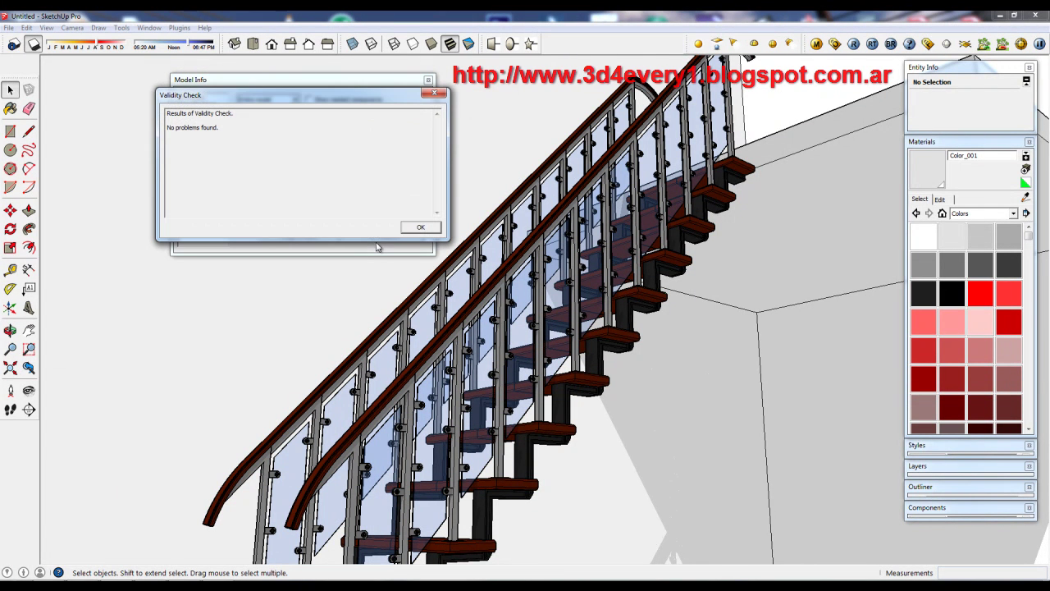
{"action": "left_click", "coordinate": [419, 228]}
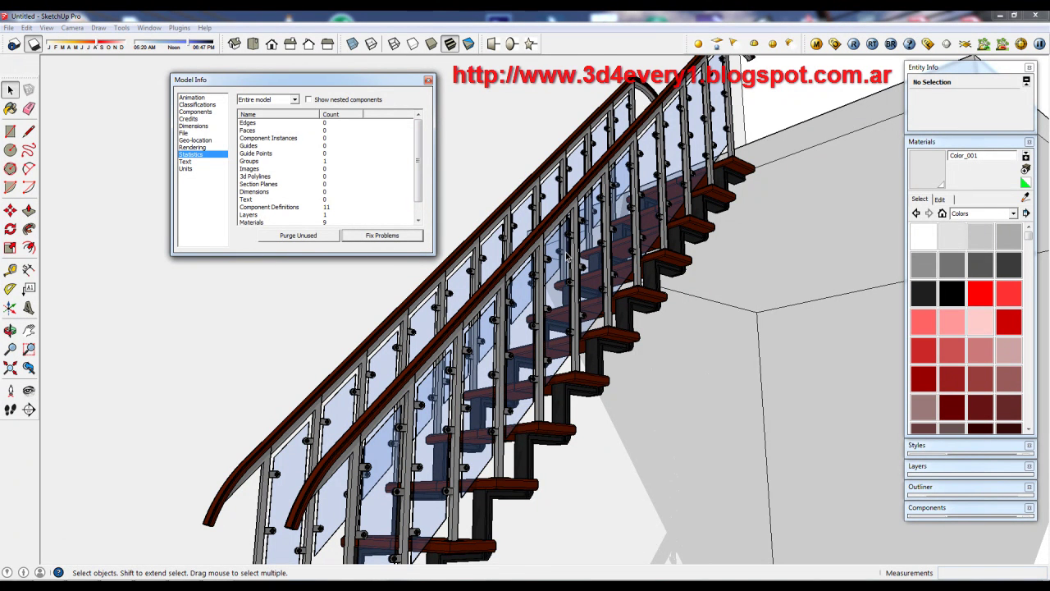
{"action": "left_click", "coordinate": [308, 99]}
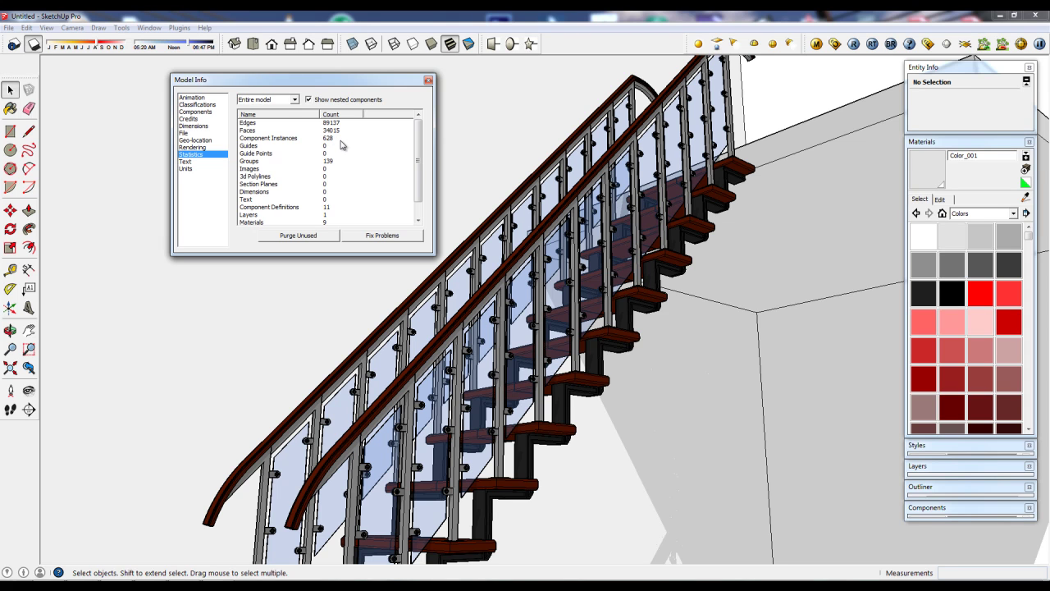
{"action": "middle_click_drag", "start_coordinate": [662, 212], "coordinate": [631, 200]}
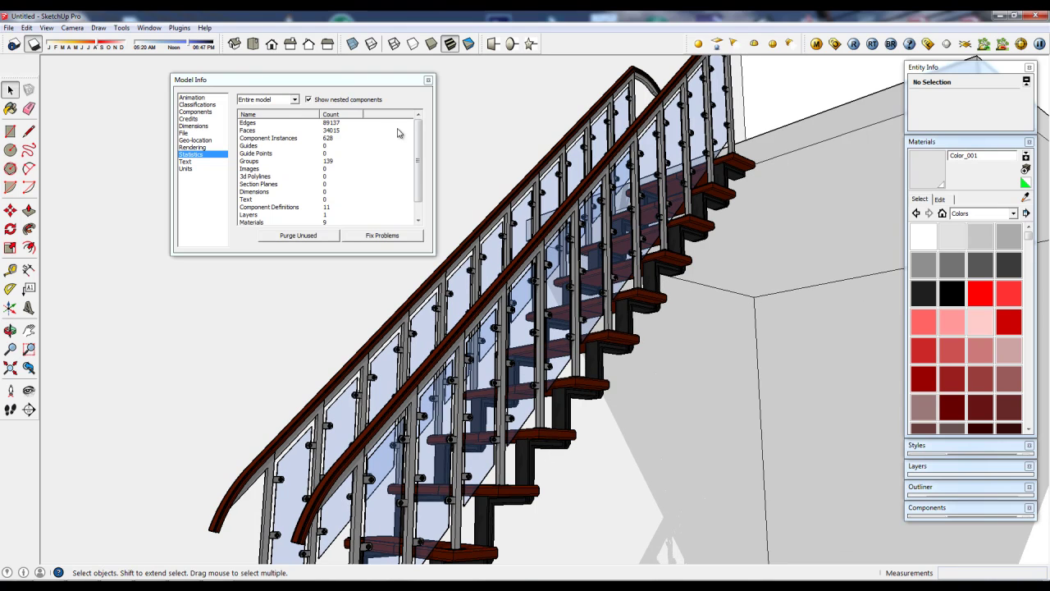
{"action": "left_click", "coordinate": [308, 99]}
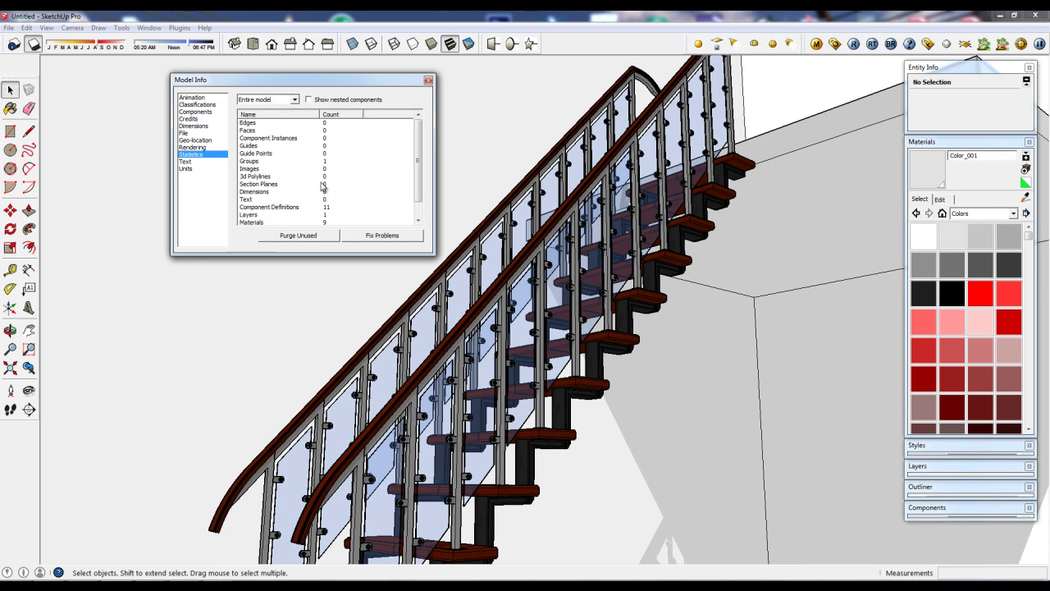
{"action": "left_click", "coordinate": [427, 80]}
{"action": "middle_click_drag", "start_coordinate": [552, 224], "coordinate": [623, 197]}
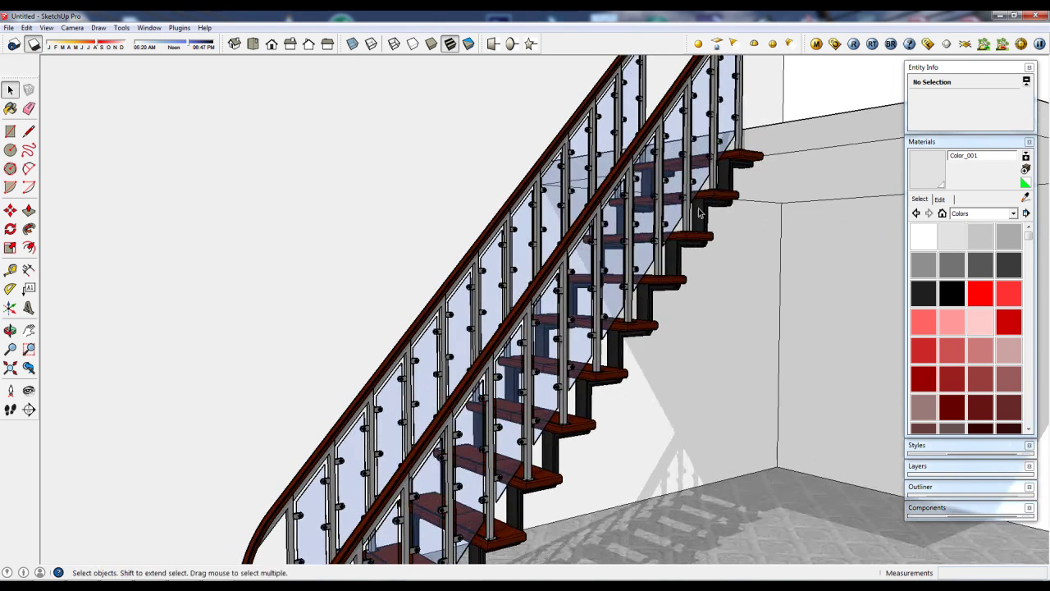
{"action": "scroll", "coordinate": [742, 149], "scroll_direction": "up", "scroll_amount": 5}
{"action": "scroll", "coordinate": [730, 155], "scroll_direction": "up", "scroll_amount": 2}
{"action": "mouse_move", "coordinate": [688, 169]}
{"action": "middle_mouse_down"}
{"action": "mouse_move", "coordinate": [532, 301]}
{"action": "mouse_move", "coordinate": [547, 322]}
{"action": "middle_mouse_up"}
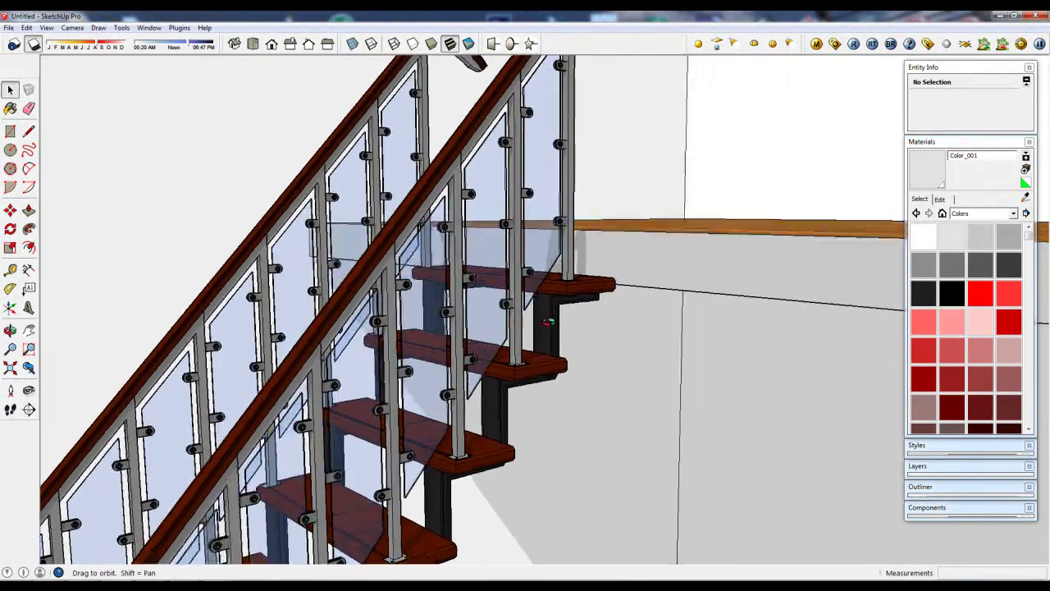
{"action": "scroll", "coordinate": [574, 279], "scroll_direction": "up", "scroll_amount": 2}
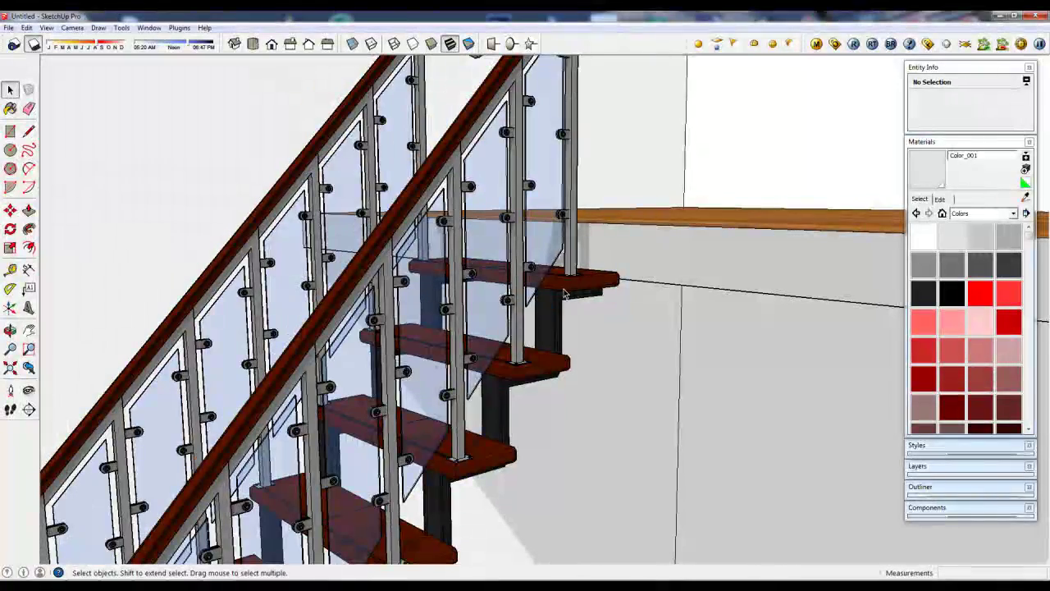
{"action": "scroll", "coordinate": [525, 354], "scroll_direction": "down", "scroll_amount": 1}
{"action": "scroll", "coordinate": [525, 351], "scroll_direction": "down", "scroll_amount": 1}
{"action": "scroll", "coordinate": [527, 343], "scroll_direction": "down", "scroll_amount": 1}
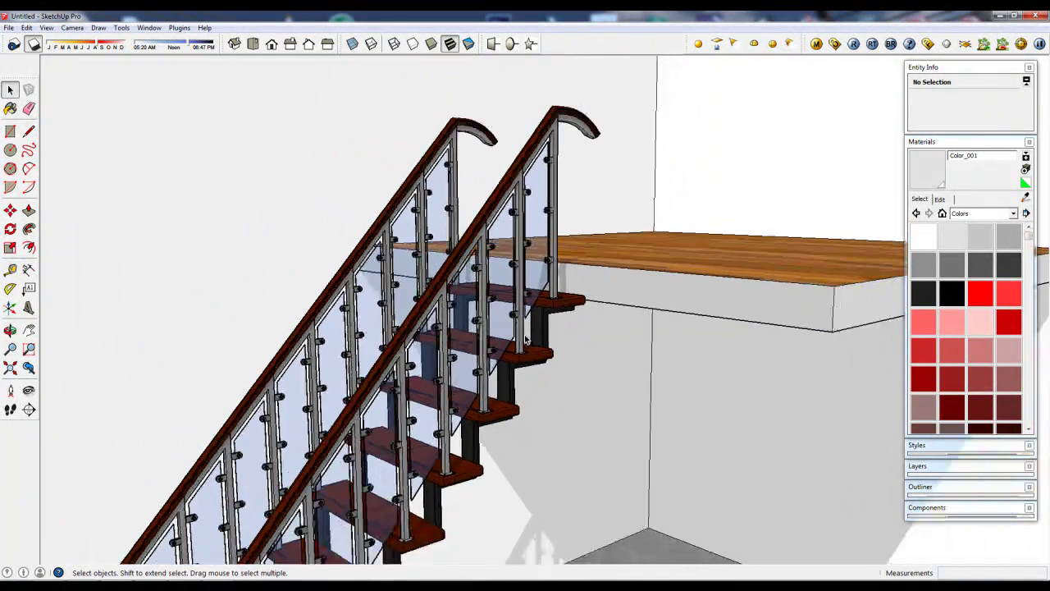
{"action": "scroll", "coordinate": [548, 322], "scroll_direction": "down", "scroll_amount": 1}
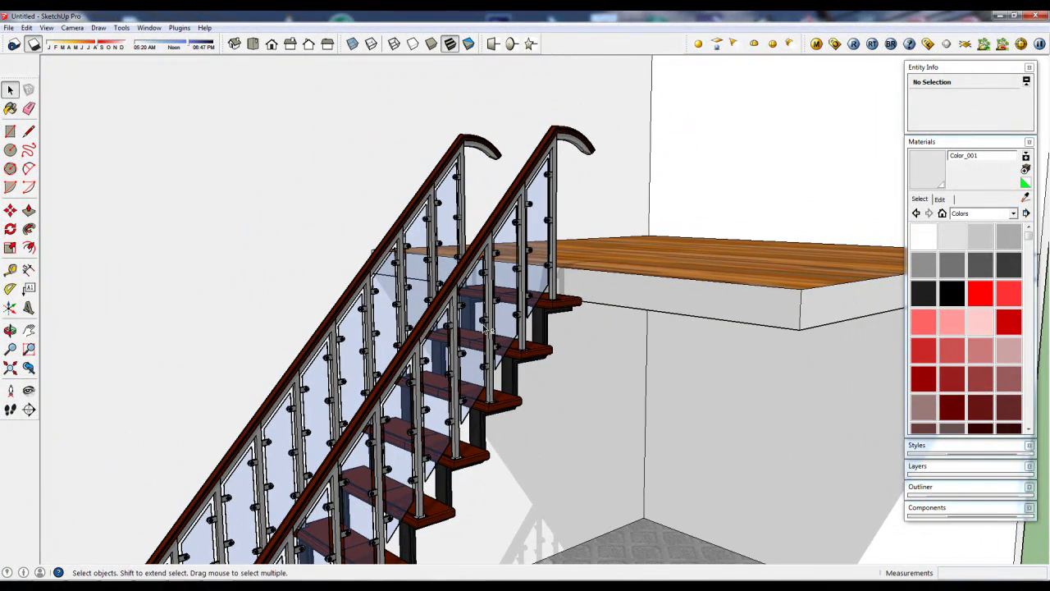
{"action": "middle_click_drag", "start_coordinate": [547, 322], "coordinate": [573, 273]}
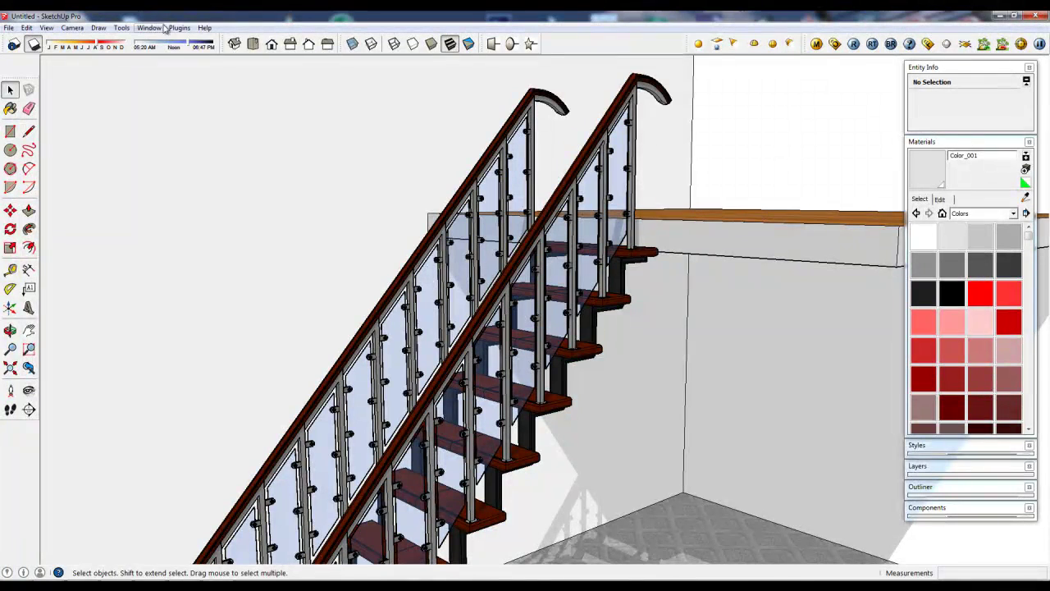
{"action": "left_click", "coordinate": [149, 28]}
{"action": "left_click", "coordinate": [167, 40]}
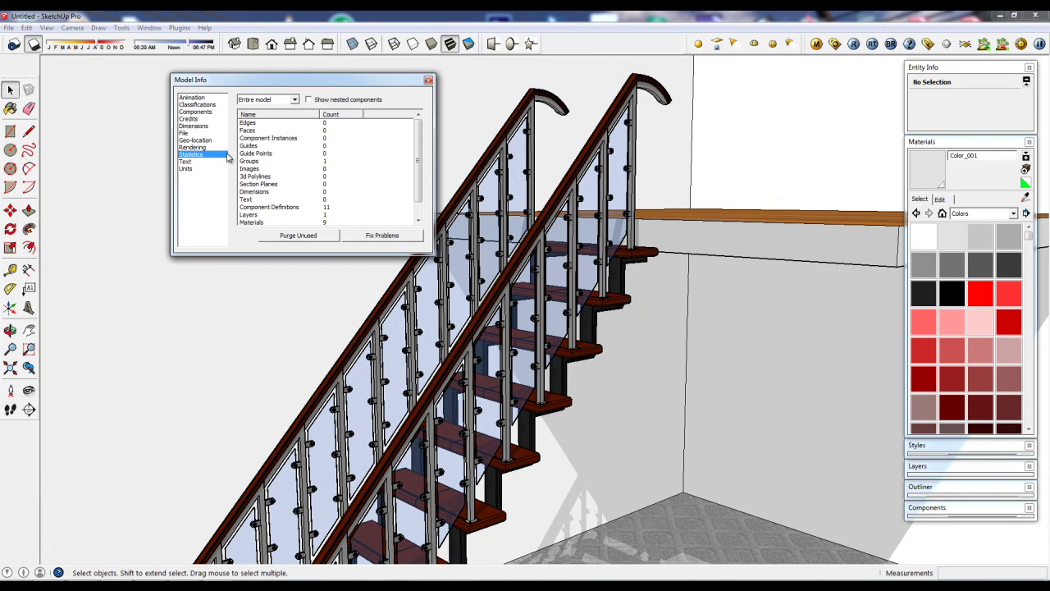
{"action": "left_click", "coordinate": [317, 101]}
Close Model Info and frame the whole room with staircase, wood landing and carpeted floor
{"action": "left_click", "coordinate": [429, 82]}
{"action": "scroll", "coordinate": [540, 297], "scroll_direction": "down", "scroll_amount": 3}
{"action": "mouse_move", "coordinate": [540, 297]}
{"action": "middle_mouse_down"}
{"action": "mouse_move", "coordinate": [543, 349]}
{"action": "mouse_move", "coordinate": [525, 262]}
{"action": "middle_mouse_up"}
{"action": "scroll", "coordinate": [519, 246], "scroll_direction": "down", "scroll_amount": 2}
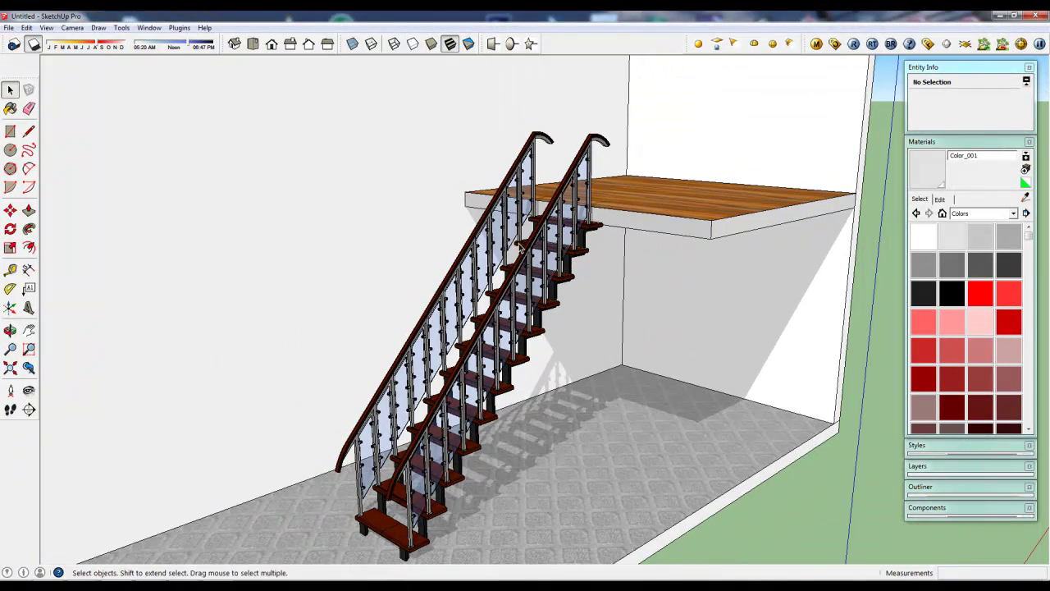
{"action": "middle_click_drag", "start_coordinate": [519, 344], "coordinate": [515, 348]}
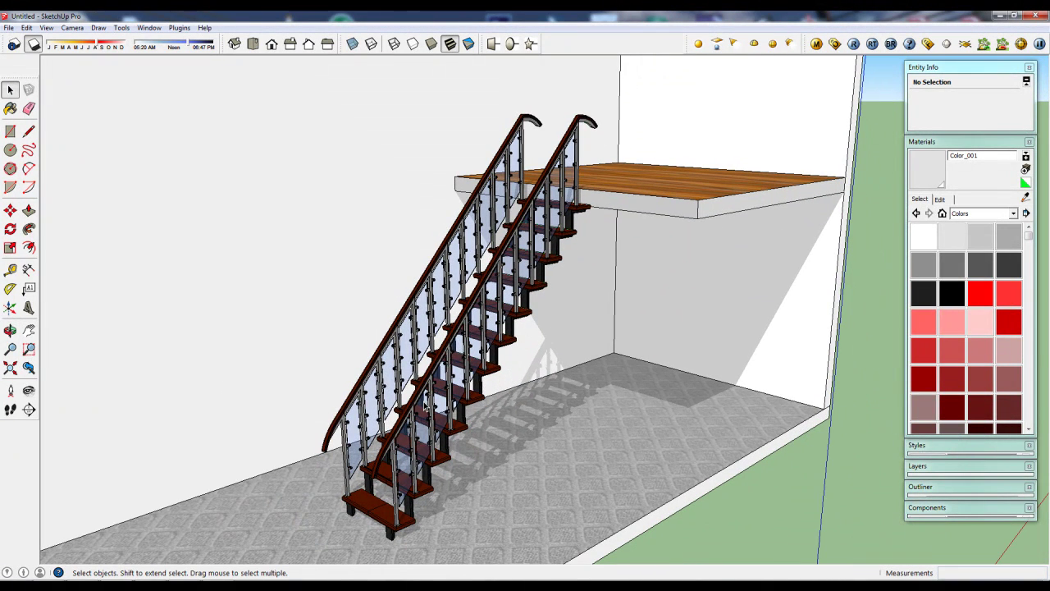
{"action": "middle_click_drag", "start_coordinate": [447, 412], "coordinate": [527, 394]}
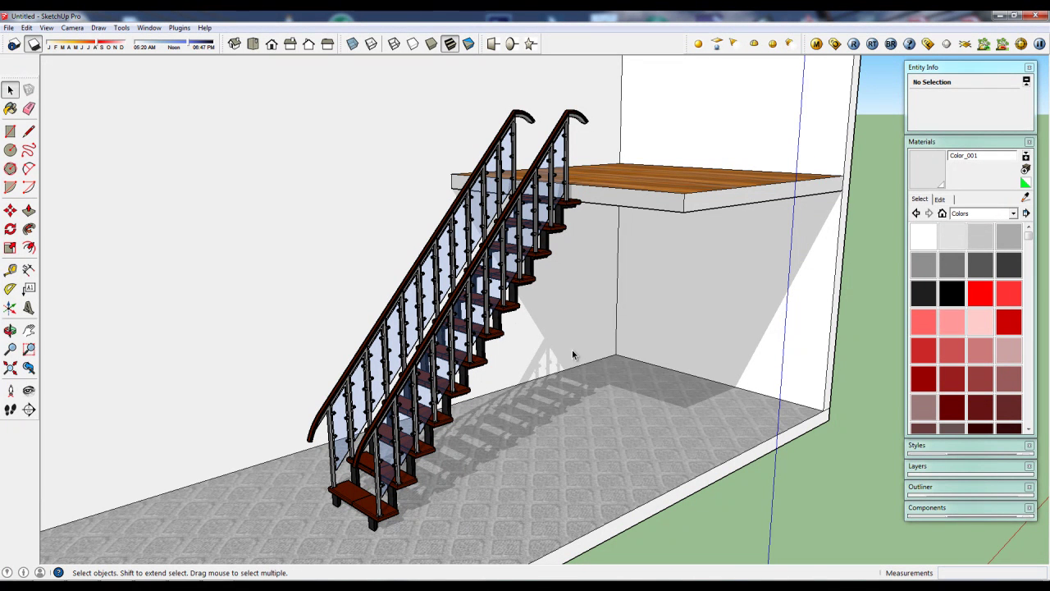
{"action": "mouse_move", "coordinate": [572, 354]}
{"action": "middle_mouse_down"}
{"action": "mouse_move", "coordinate": [445, 369]}
{"action": "mouse_move", "coordinate": [580, 353]}
{"action": "middle_mouse_up"}
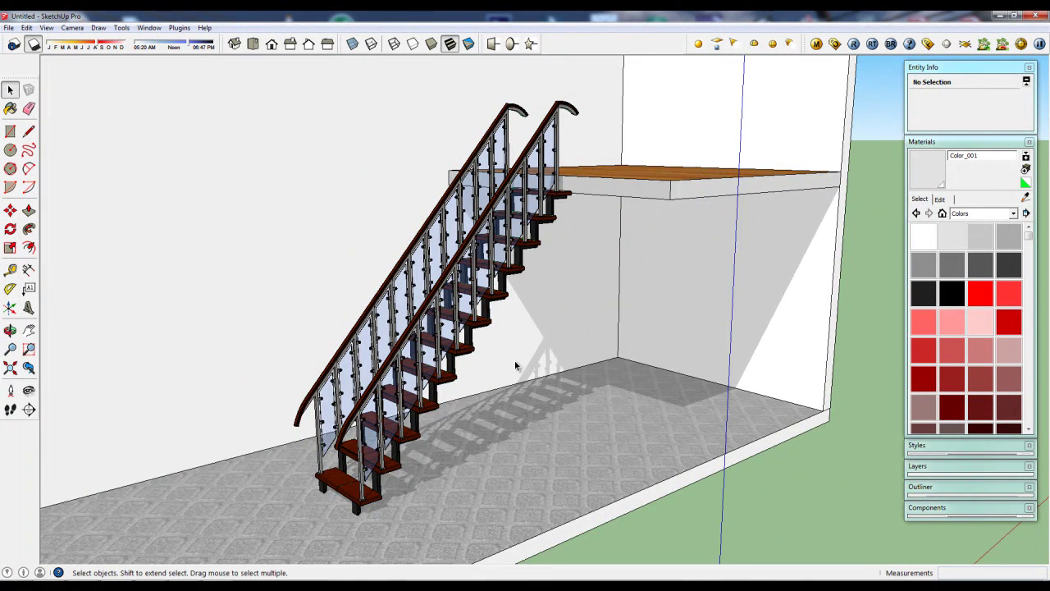
{"action": "middle_click_drag", "start_coordinate": [515, 365], "coordinate": [552, 371], "text": "shift"}
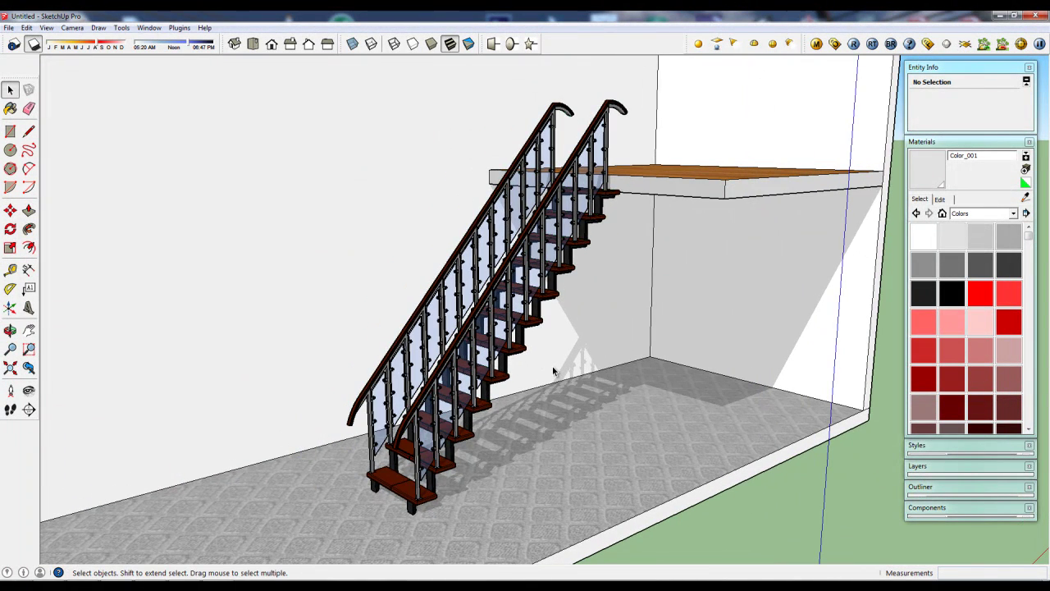